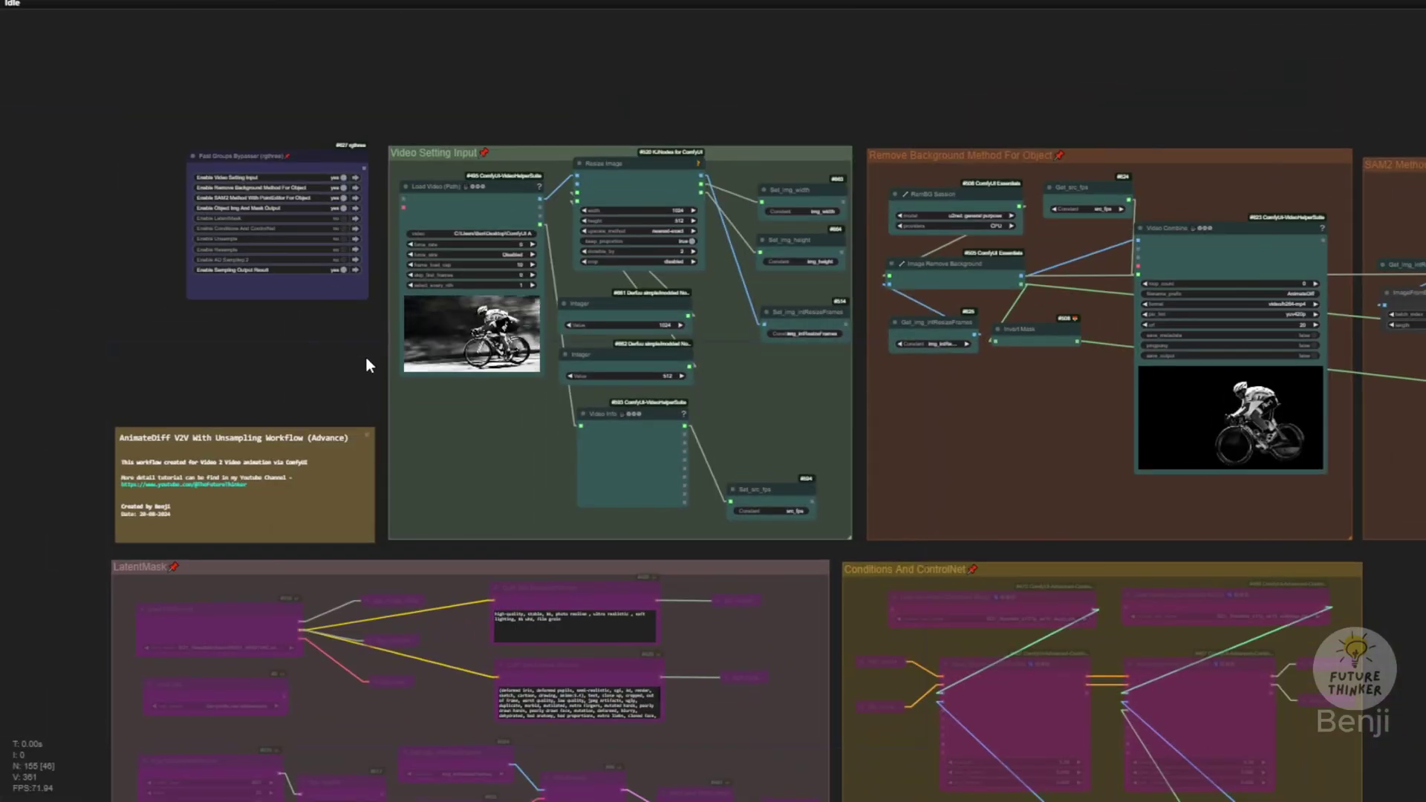
# Survey the workflow's node groups from Video Setting Input down to AD Sampling 2 and Sampling Output Result.
pyautogui.moveTo(84, 763); pyautogui.dragTo(208, 86)
pyautogui.moveTo(198, 375); pyautogui.dragTo(163, 203)
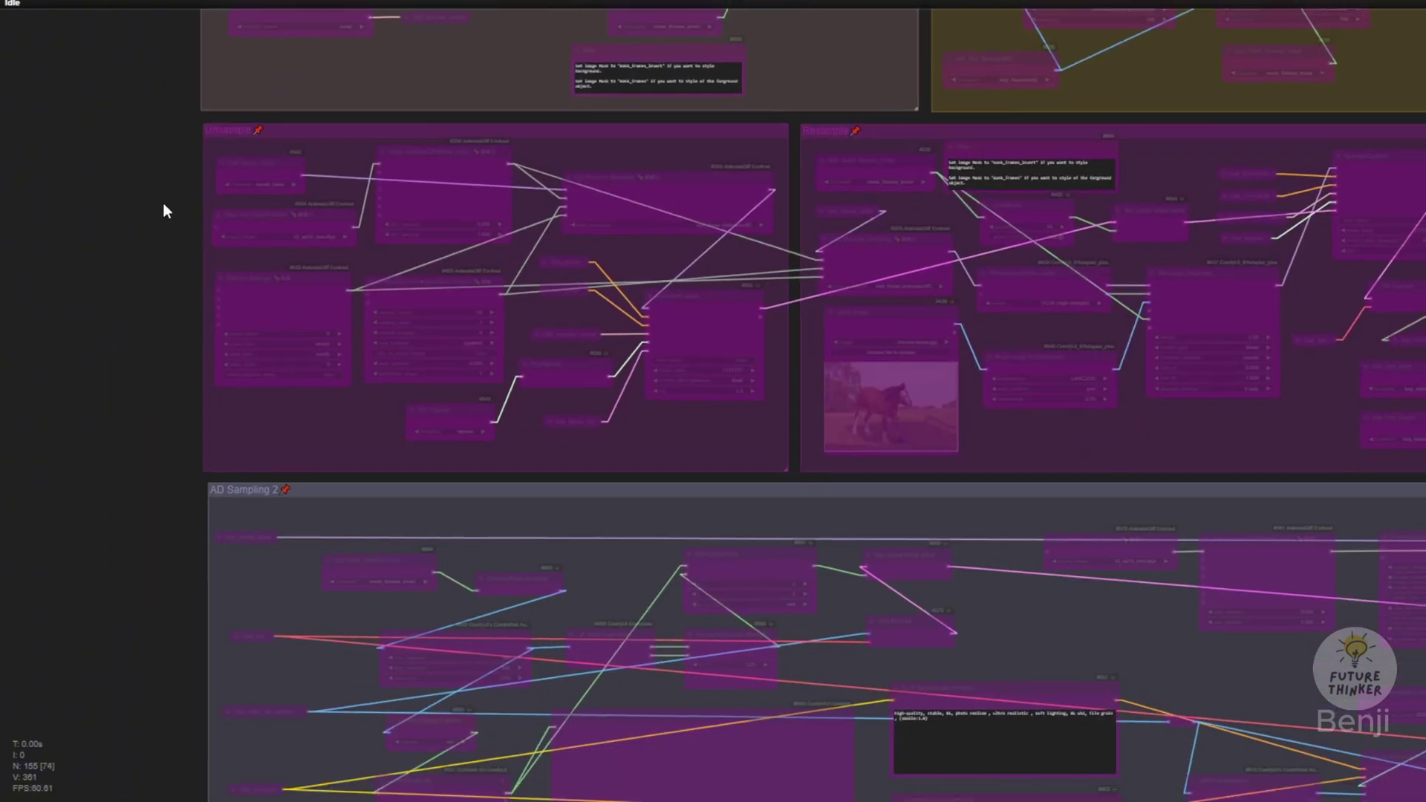
pyautogui.moveTo(104, 354); pyautogui.dragTo(127, 2)
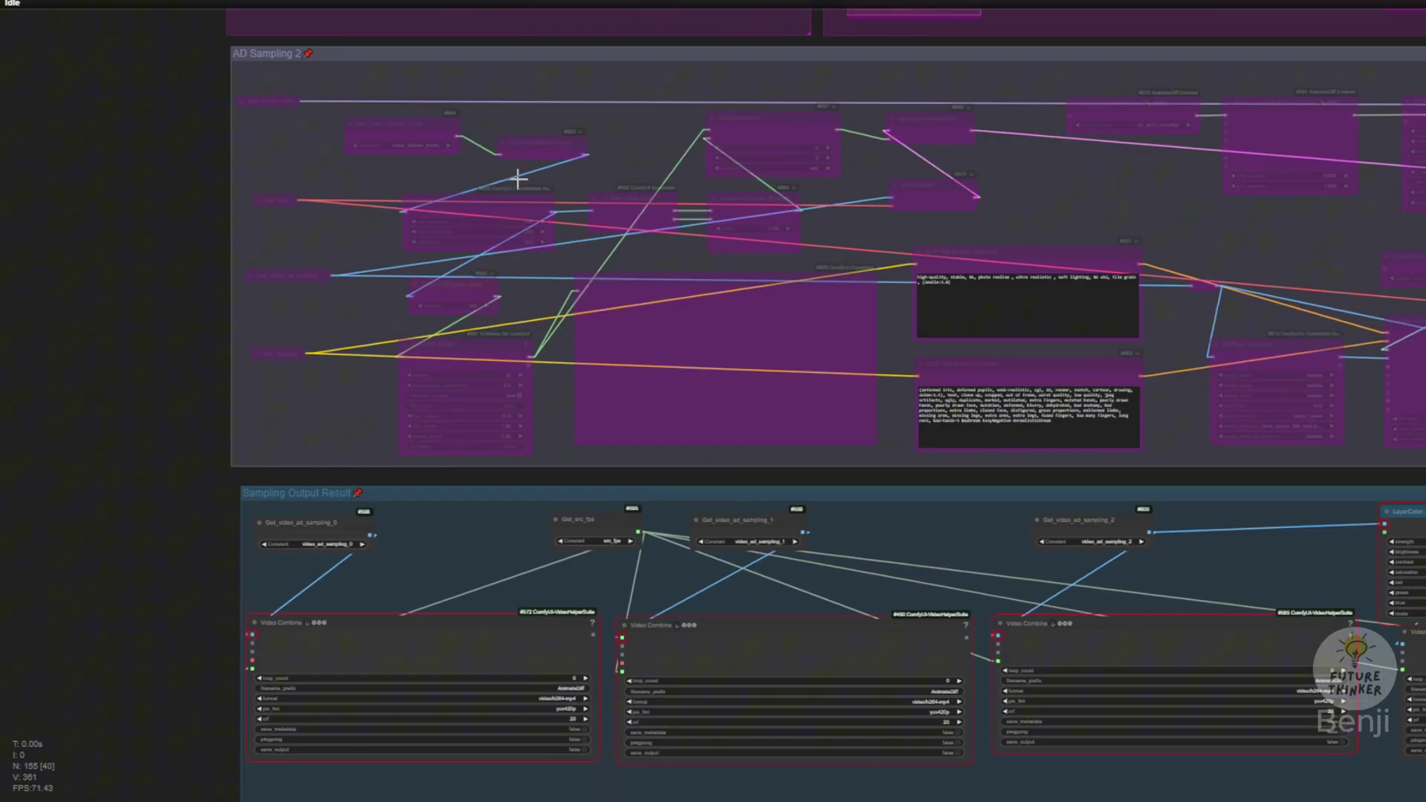
pyautogui.moveTo(1058, 213); pyautogui.dragTo(882, 245)
pyautogui.scroll(-3, 520, 256)
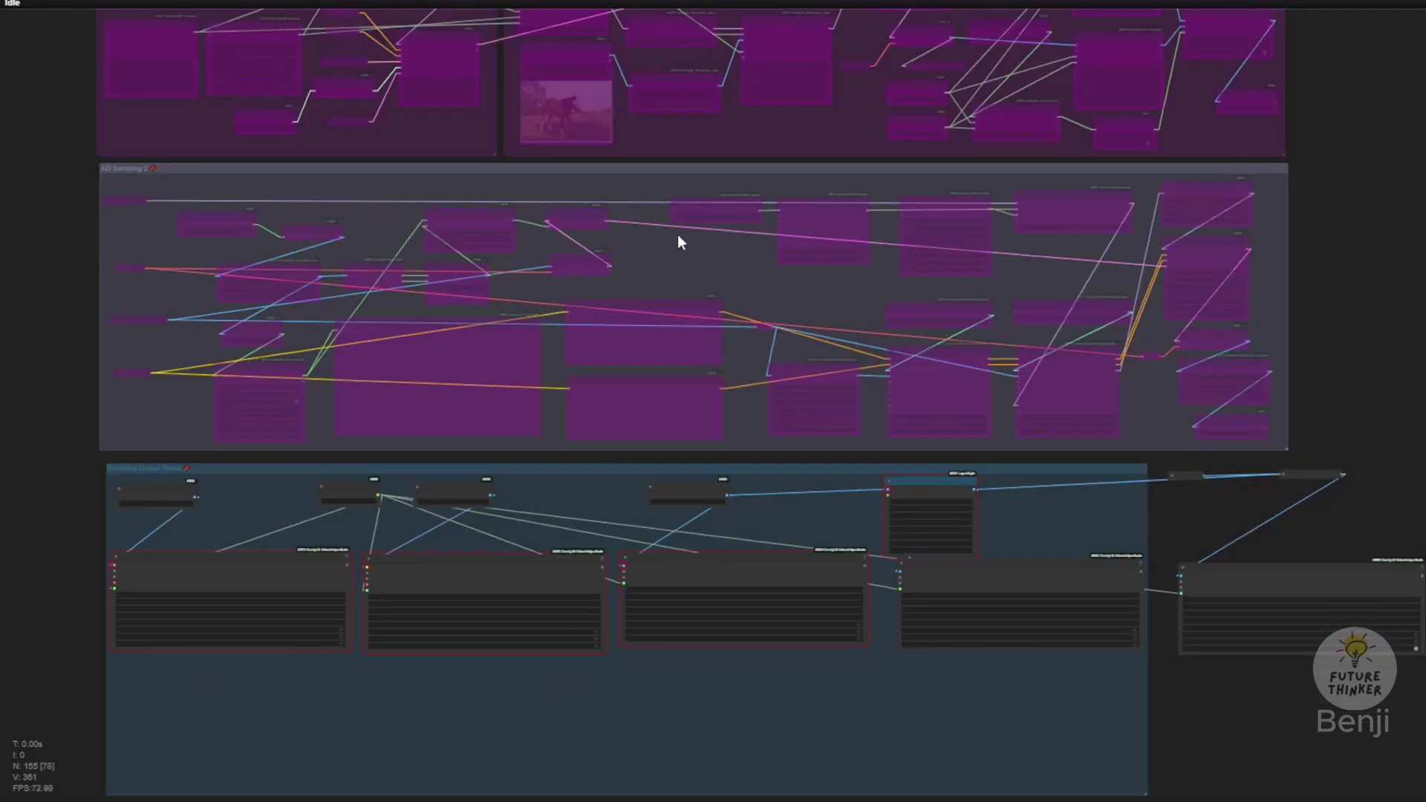
pyautogui.moveTo(670, 144); pyautogui.dragTo(920, 787)
pyautogui.moveTo(464, 158); pyautogui.dragTo(297, 271)
pyautogui.scroll(5, 368, 253)
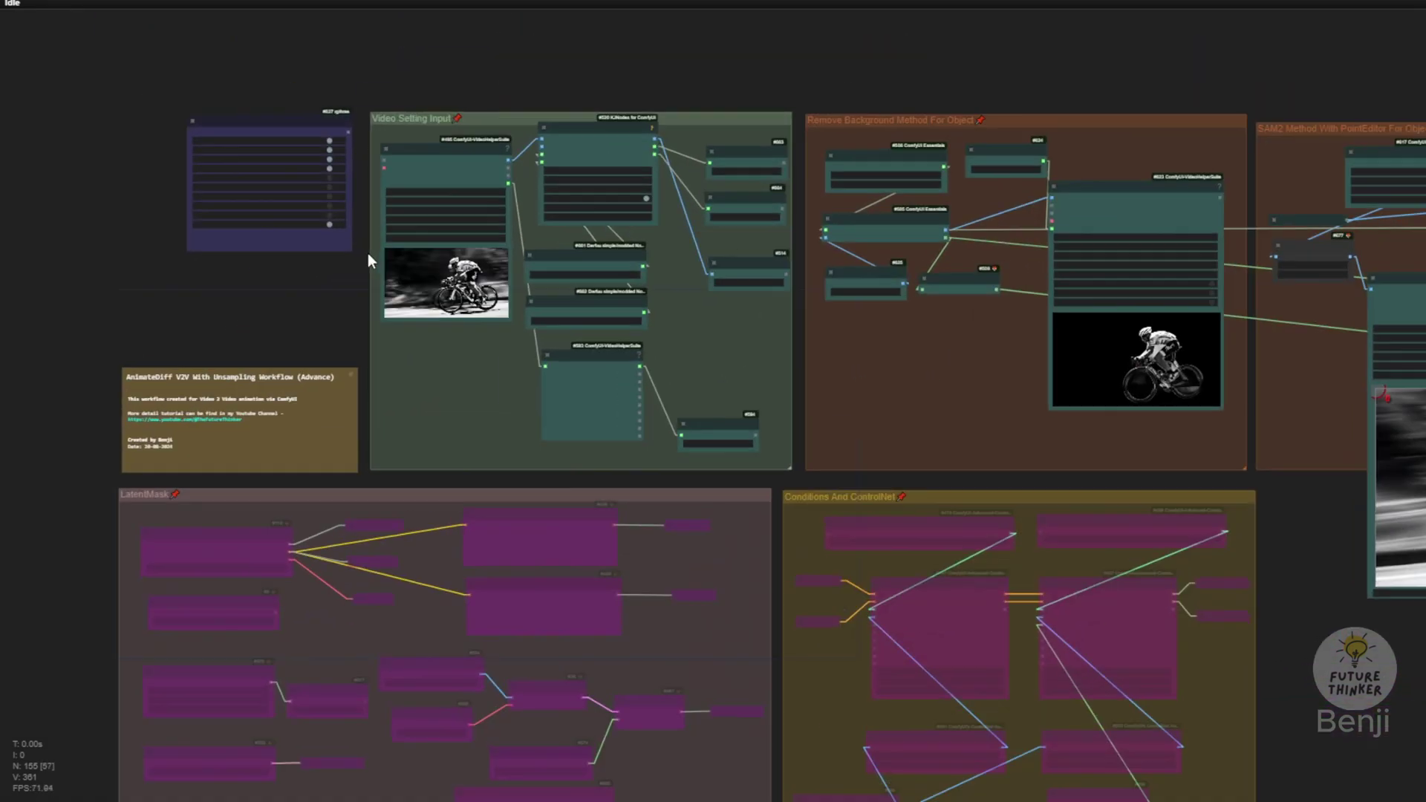
pyautogui.scroll(3, 395, 247)
pyautogui.moveTo(514, 449); pyautogui.dragTo(453, 537)
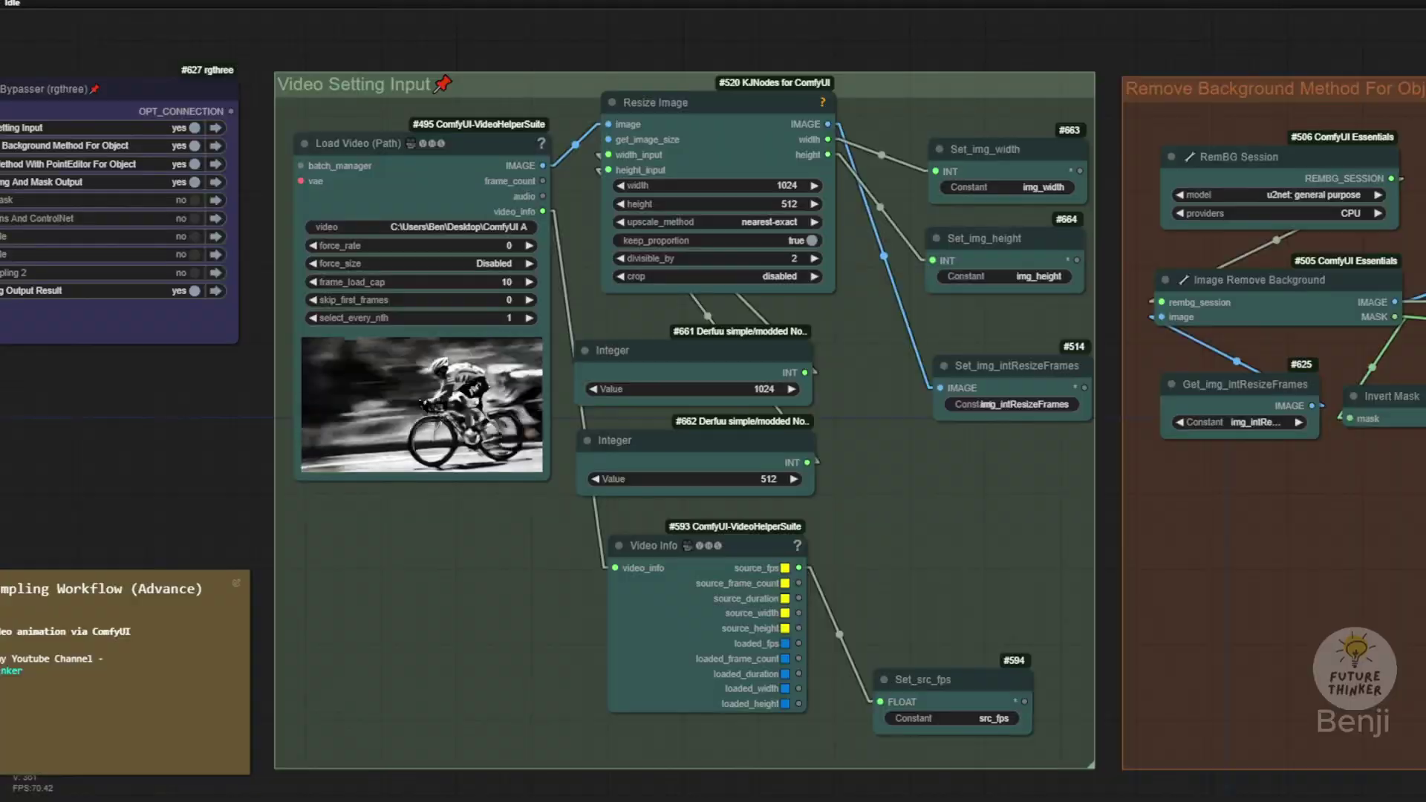
# Examine the Load Video, Resize Image, Integer size and Video Info nodes in the Video Setting Input group.
pyautogui.scroll(8, 438, 457)
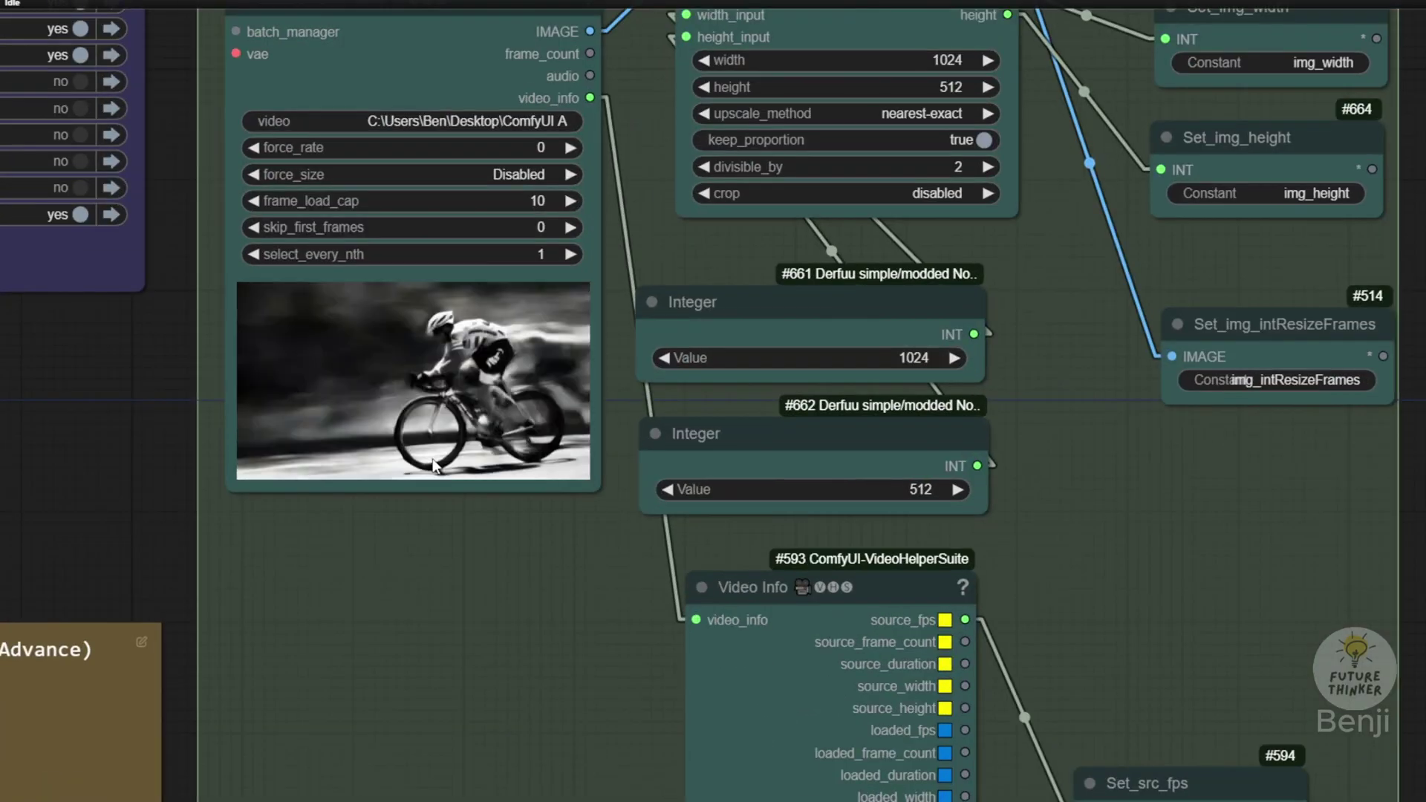
pyautogui.moveTo(560, 557); pyautogui.dragTo(555, 667)
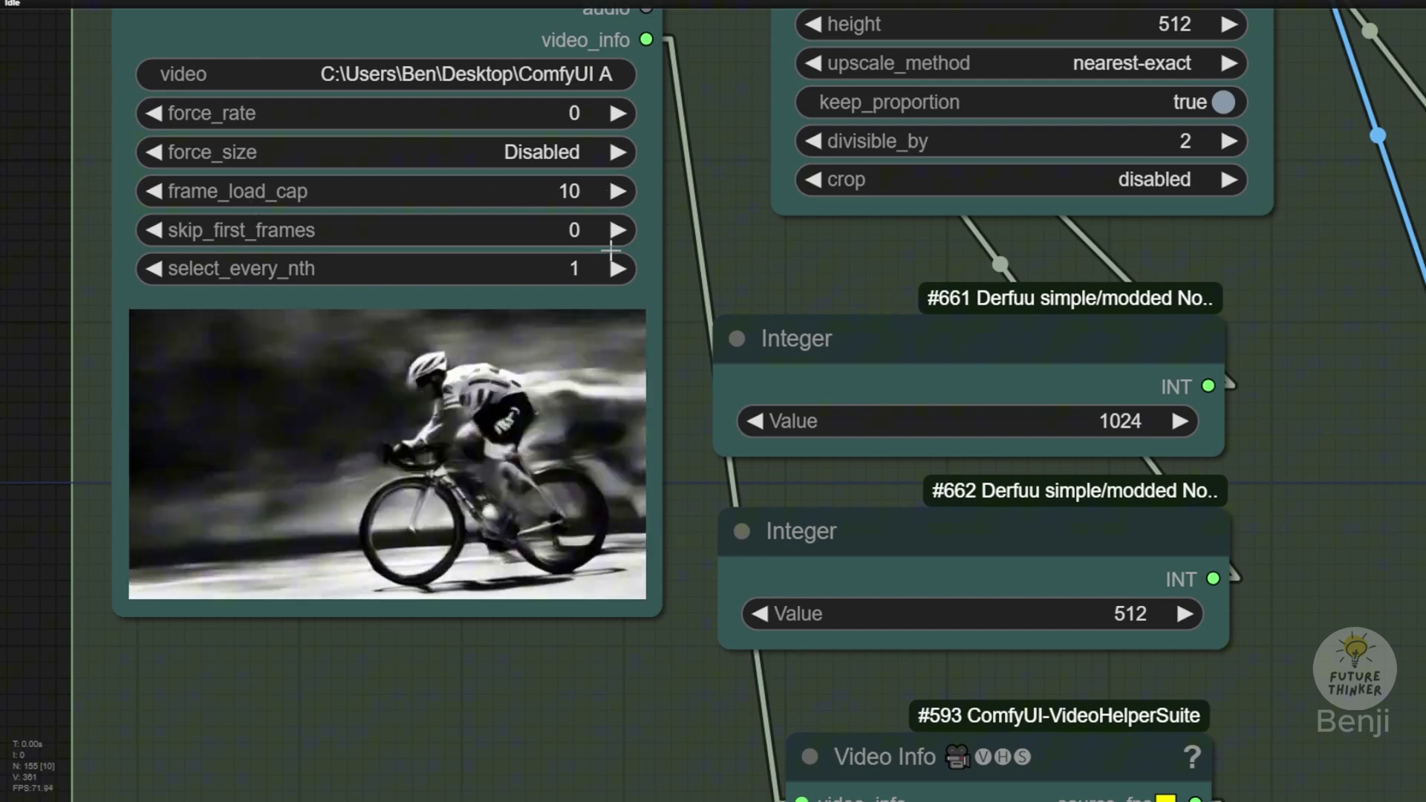
pyautogui.scroll(-3, 831, 275)
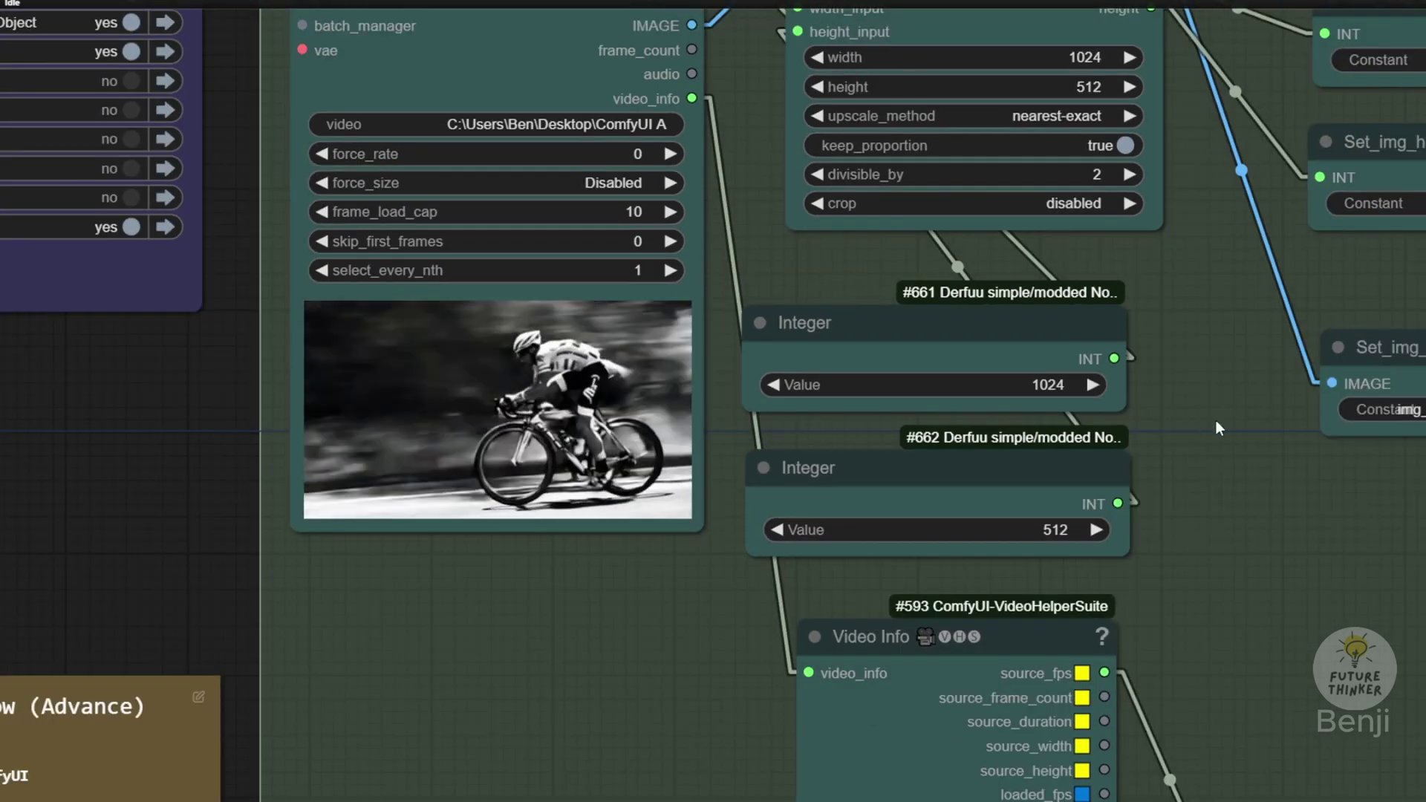
pyautogui.moveTo(1216, 420); pyautogui.dragTo(868, 380)
pyautogui.scroll(-2, 868, 378)
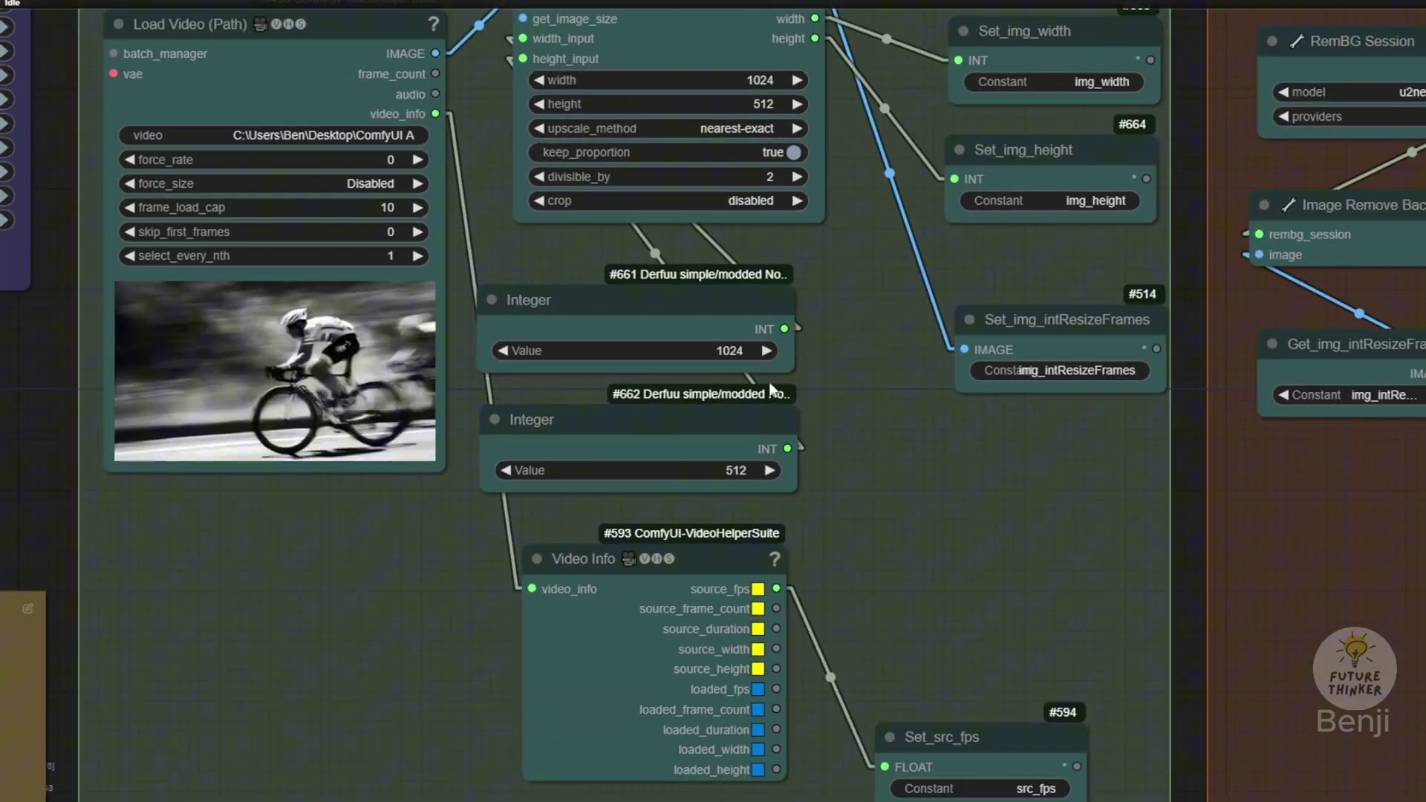
pyautogui.click(675, 421)
pyautogui.moveTo(898, 377); pyautogui.dragTo(618, 322)
pyautogui.scroll(-3, 617, 323)
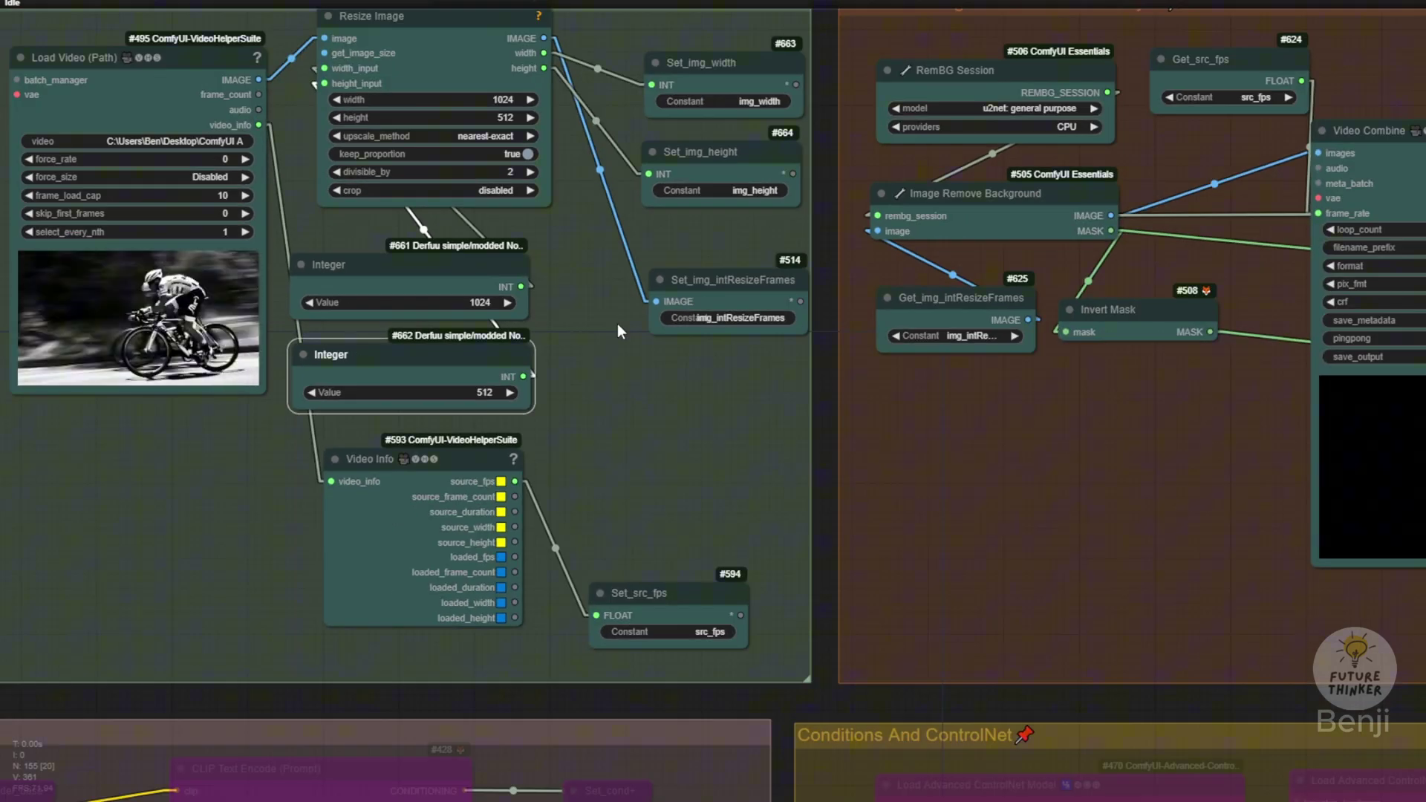
pyautogui.scroll(-3, 1055, 483)
# Resume the video preview of the Video Combine node in the Remove Background Method For Object group.
pyautogui.moveTo(1101, 485); pyautogui.dragTo(181, 429)
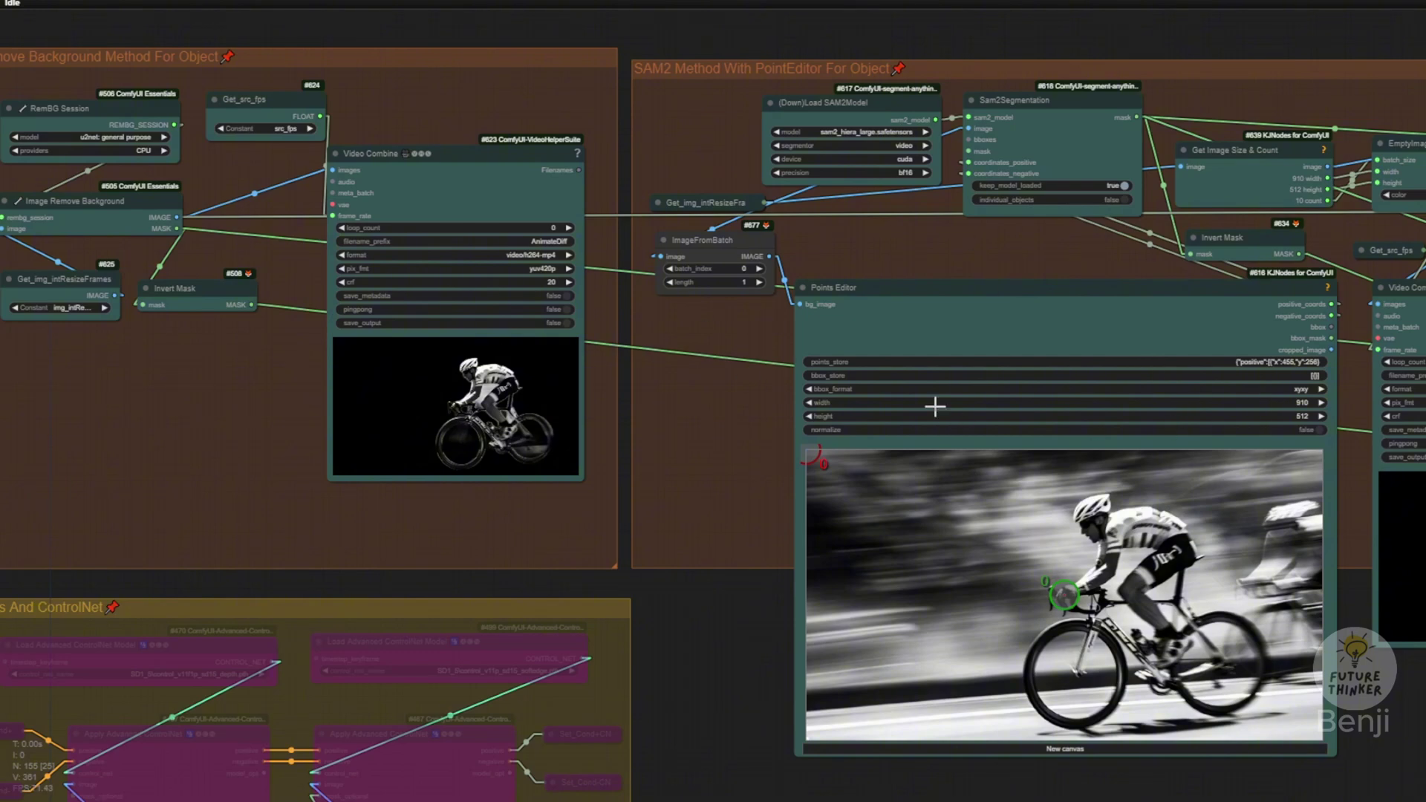
pyautogui.moveTo(327, 398); pyautogui.dragTo(567, 515)
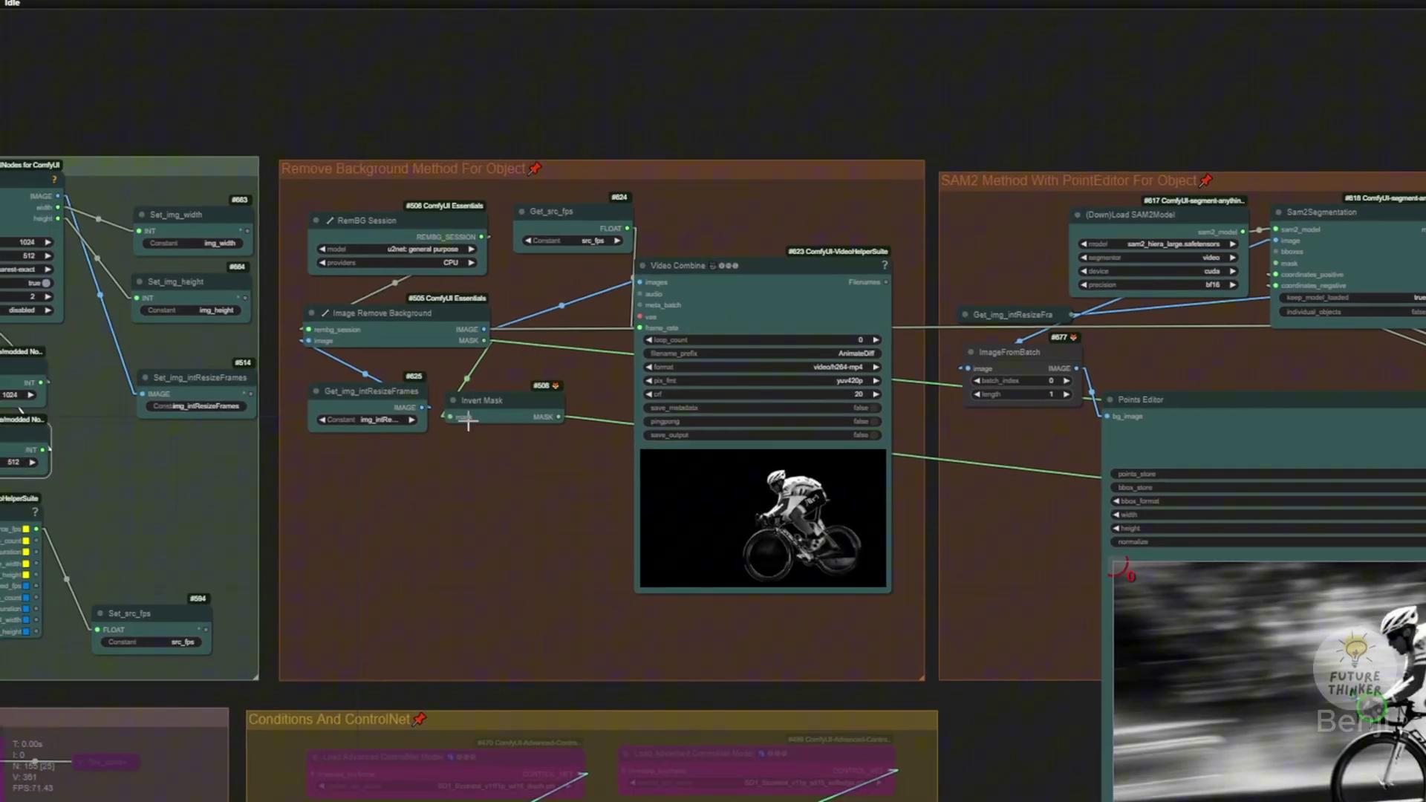
pyautogui.scroll(3, 464, 419)
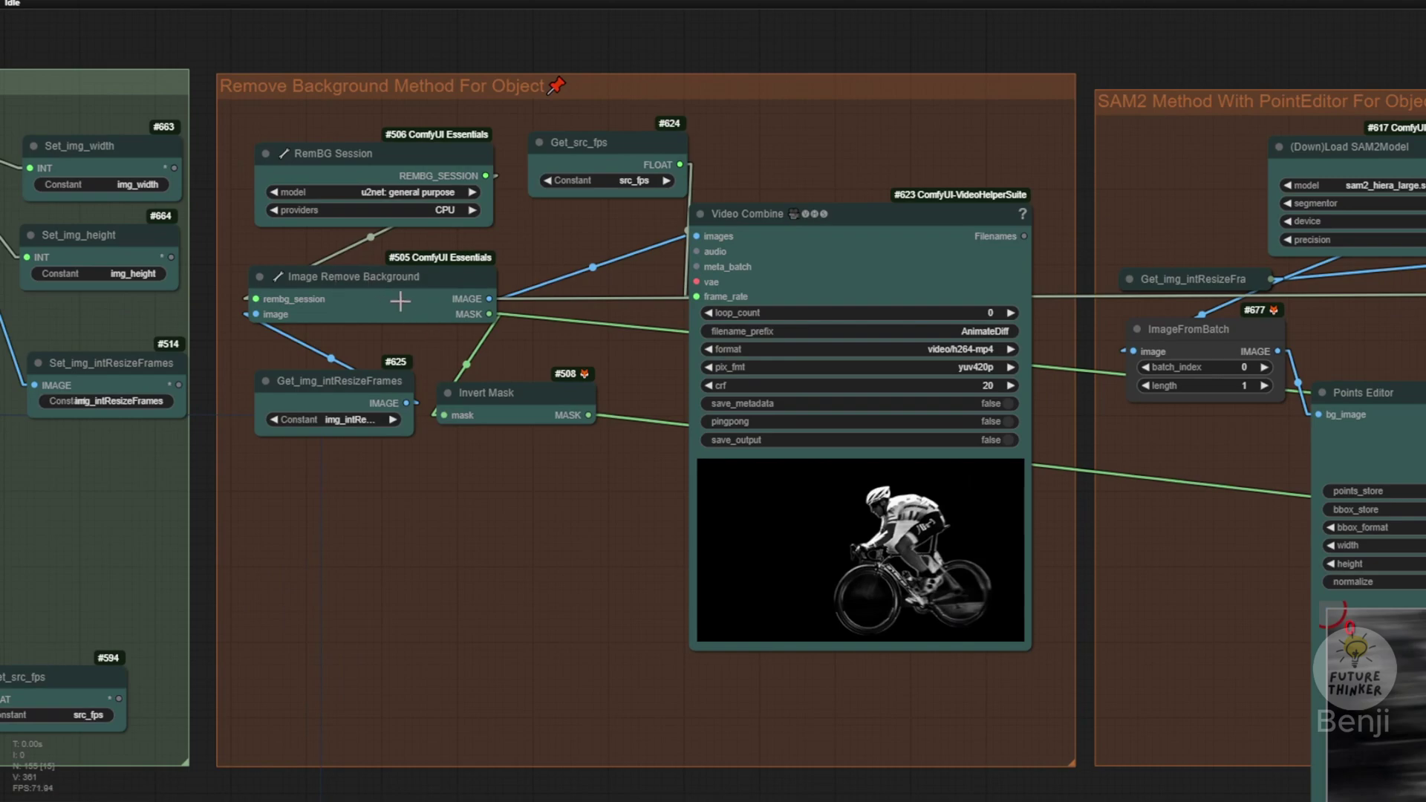
pyautogui.scroll(4, 628, 533)
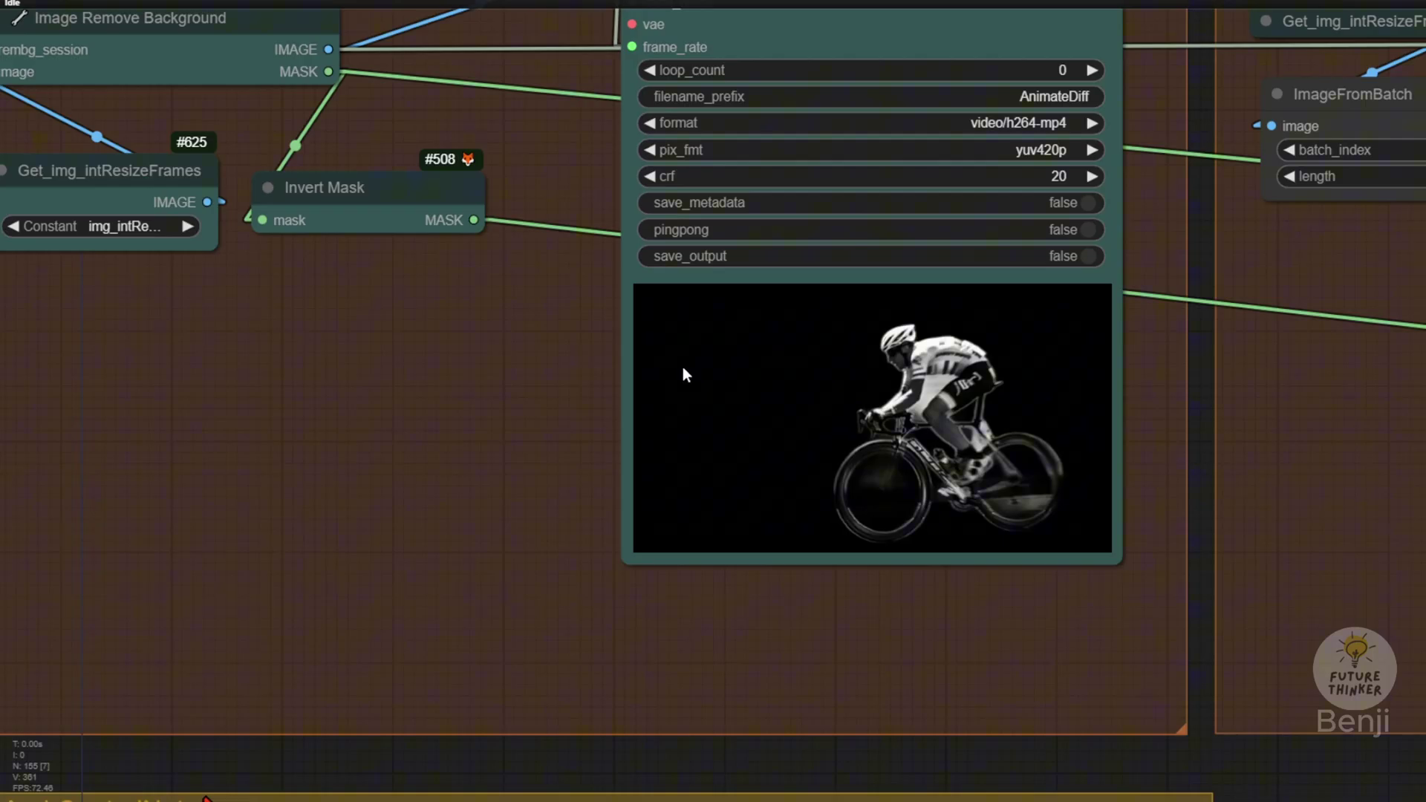
pyautogui.rightClick(925, 390)
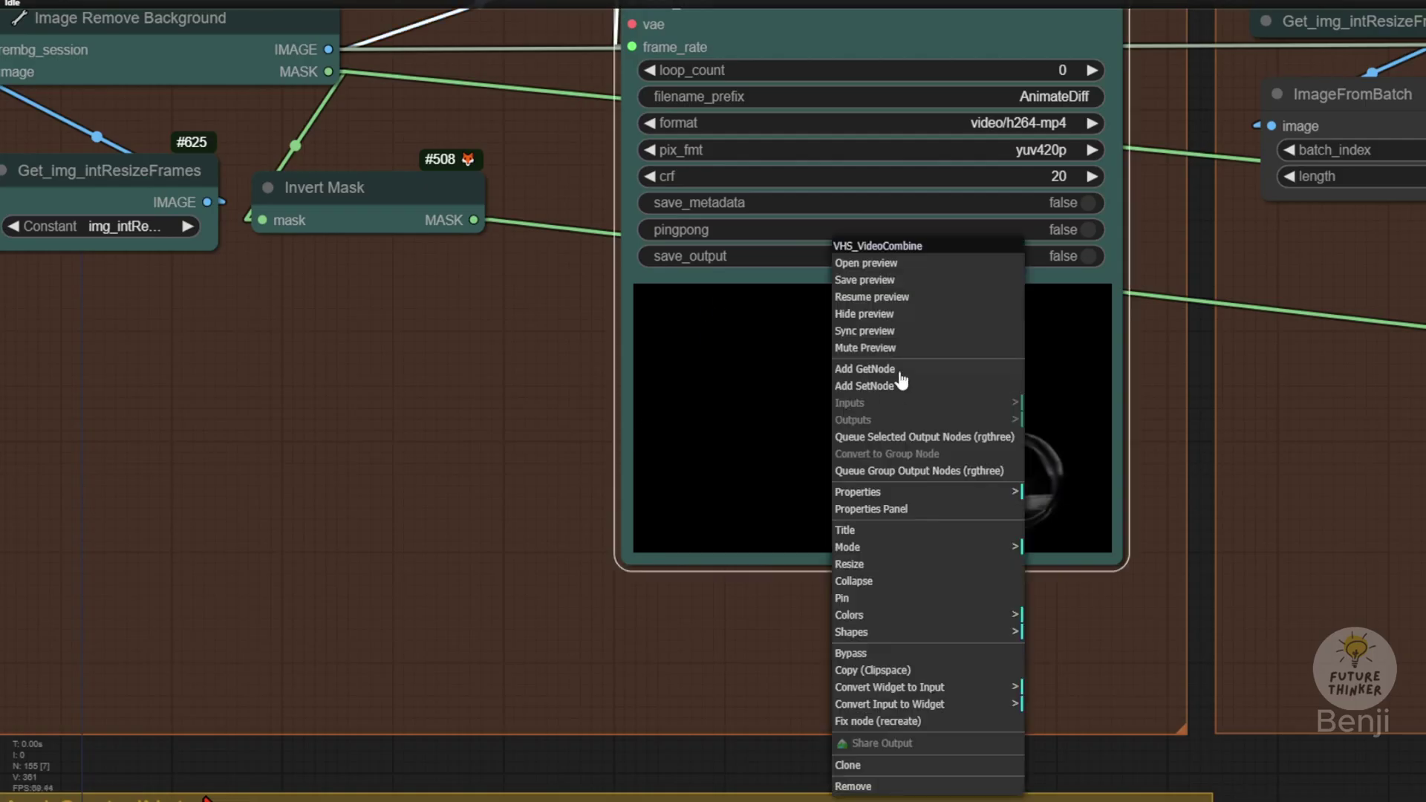
pyautogui.click(955, 296)
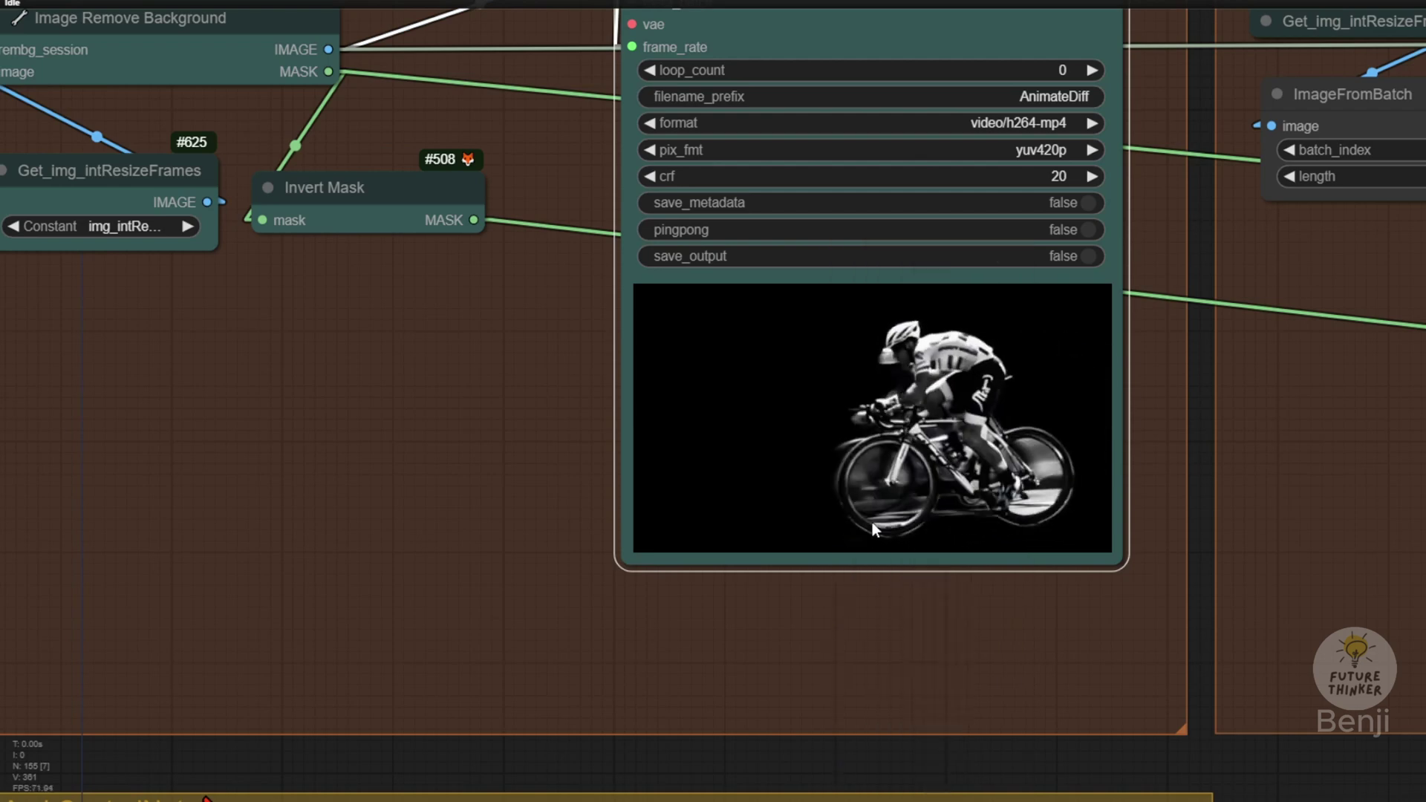
# Examine the SAM2 model loader, Sam2Segmentation, Points Editor and mask compositing nodes in the SAM2 Method With PointEditor group.
pyautogui.scroll(-5, 941, 512)
pyautogui.moveTo(588, 507); pyautogui.dragTo(2, 442)
pyautogui.moveTo(476, 459); pyautogui.dragTo(234, 526)
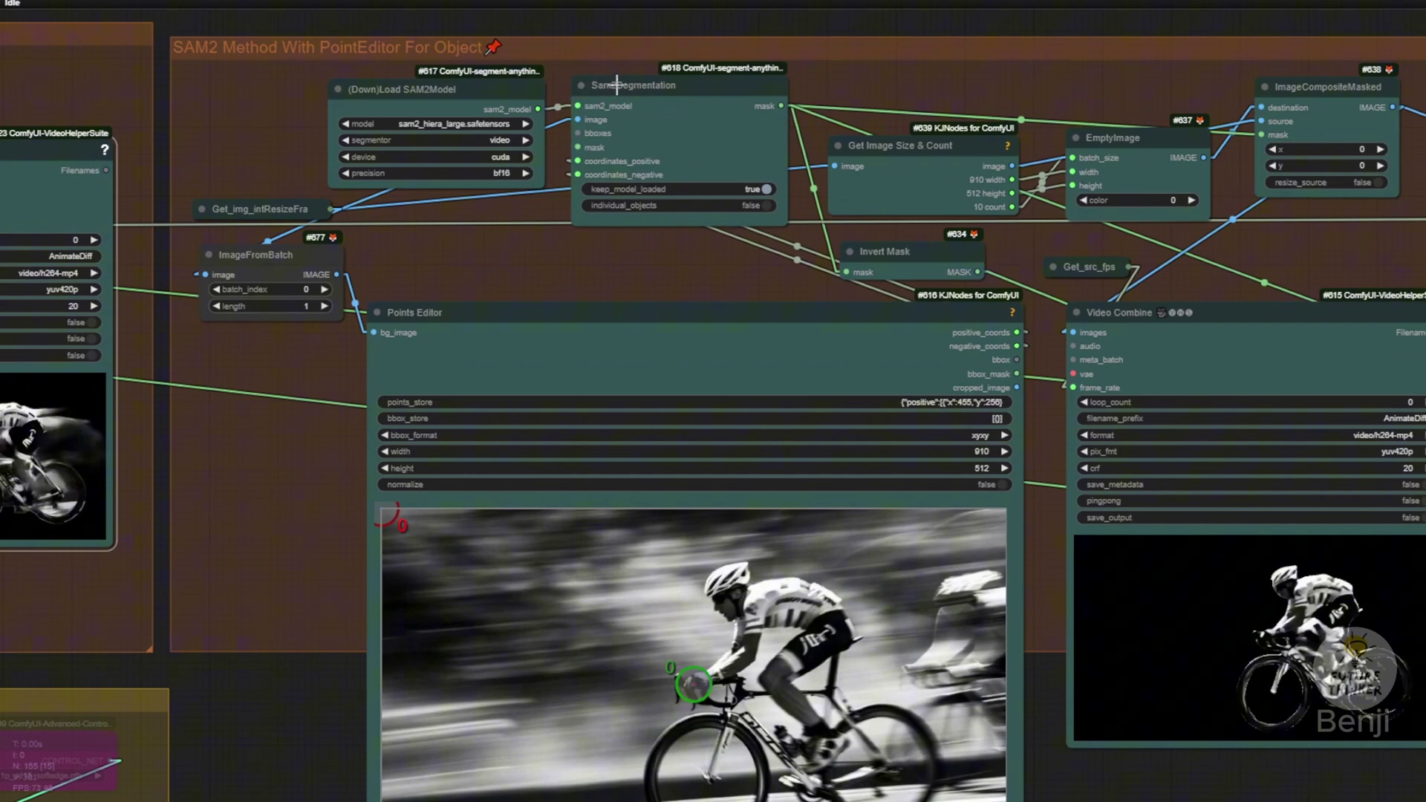
pyautogui.moveTo(688, 263); pyautogui.dragTo(635, 227)
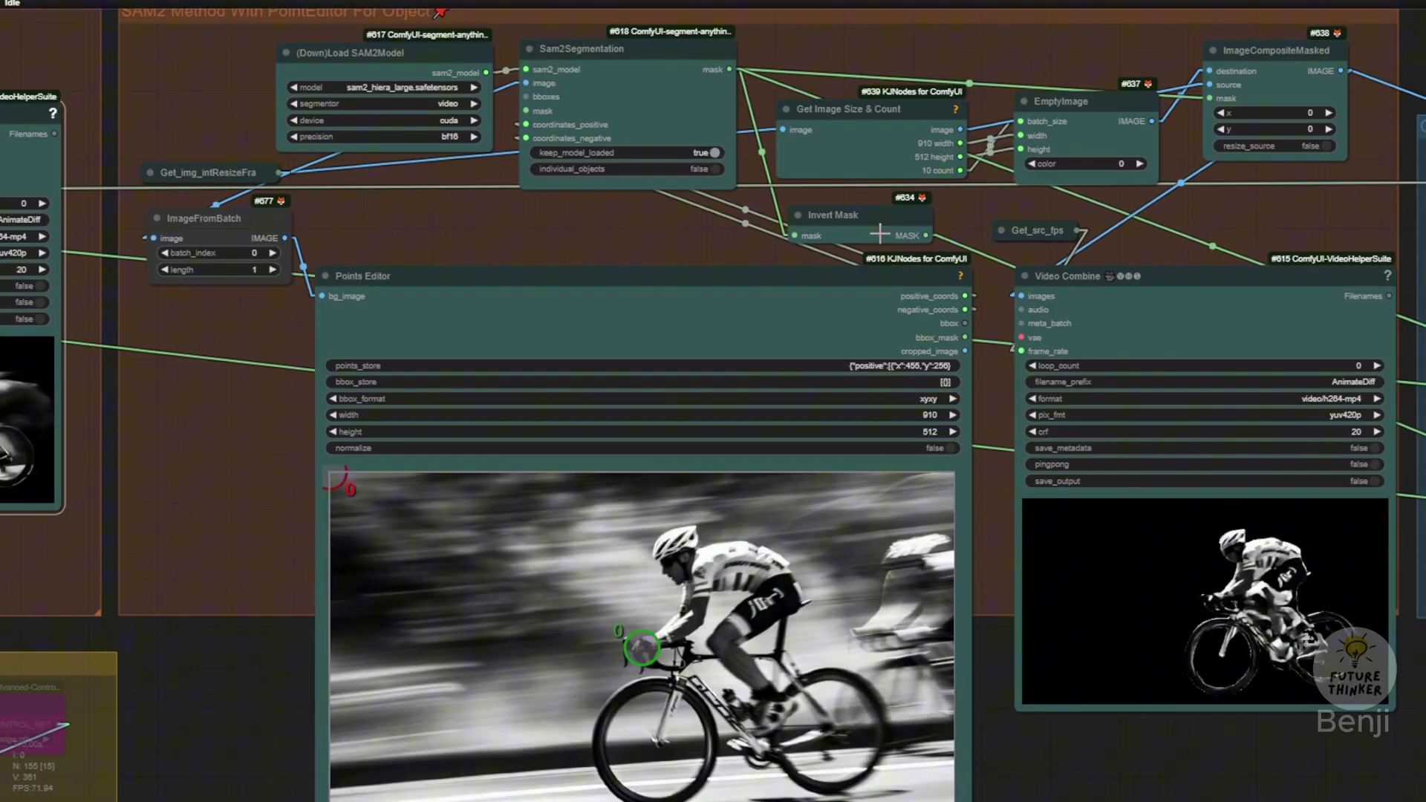
pyautogui.scroll(3, 255, 270)
pyautogui.moveTo(200, 499); pyautogui.dragTo(179, 301)
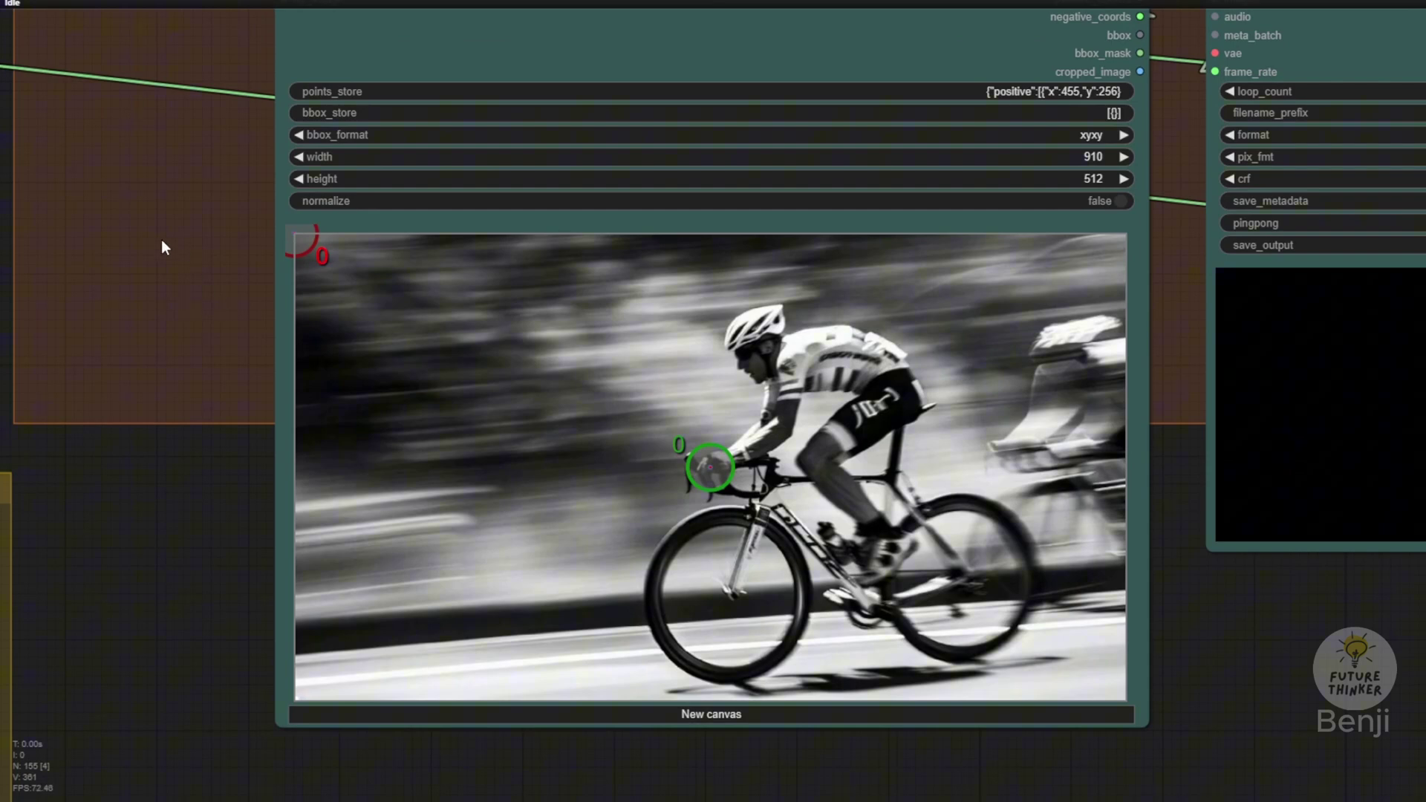
pyautogui.moveTo(162, 239); pyautogui.dragTo(175, 288)
pyautogui.scroll(-4, 167, 268)
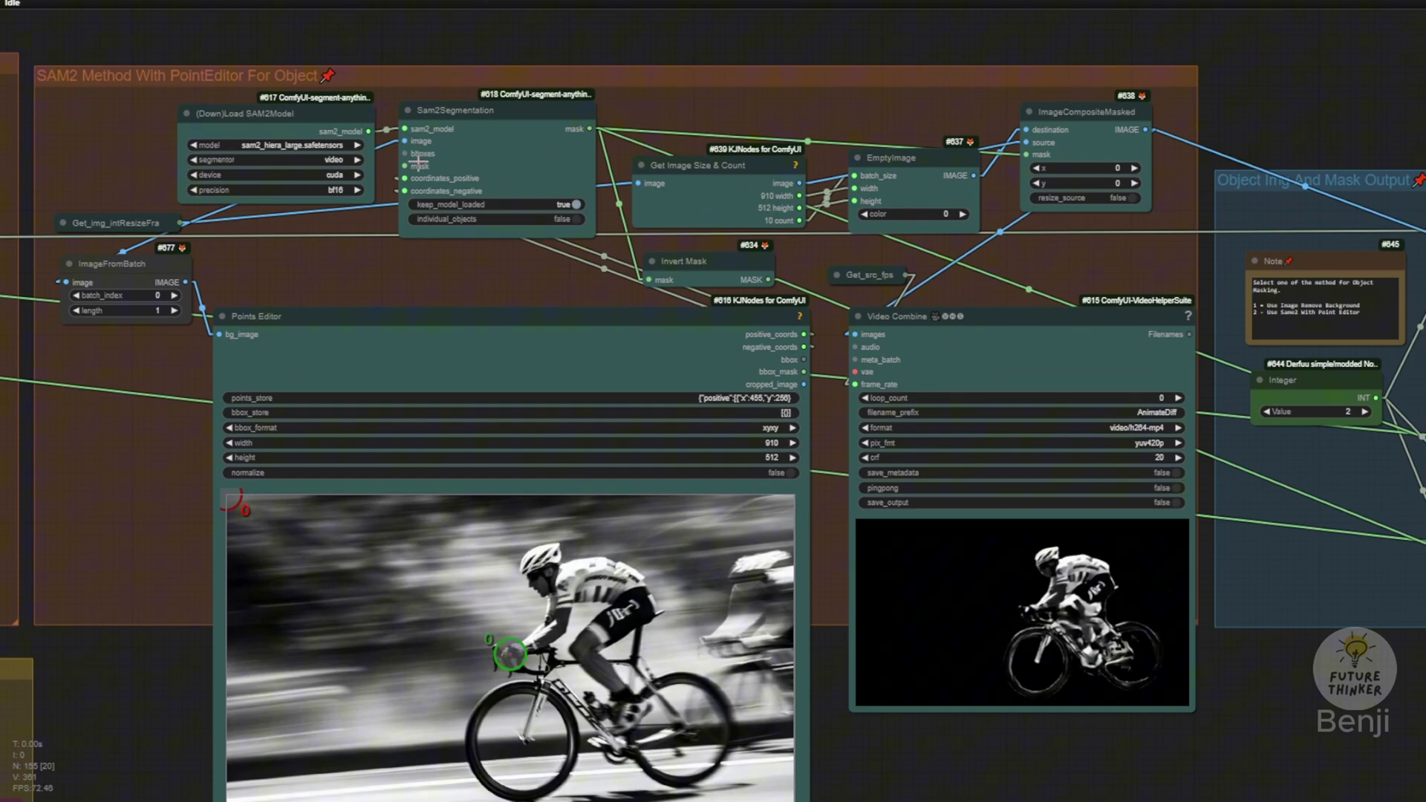
# Move positive point 0 in the Points Editor from the handlebar to the front rider's torso and inspect the masked video preview.
pyautogui.scroll(7, 297, 156)
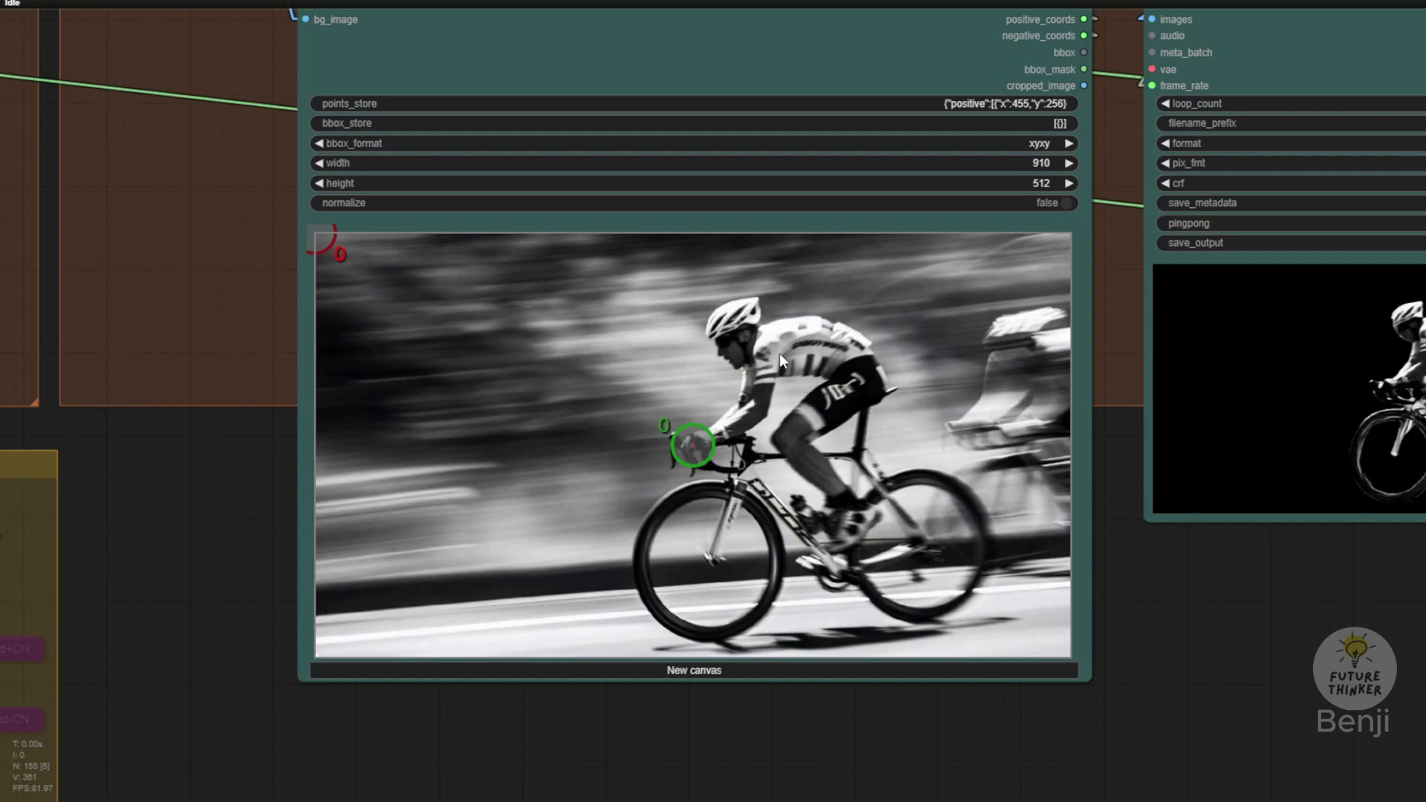
pyautogui.moveTo(719, 429); pyautogui.dragTo(814, 352)
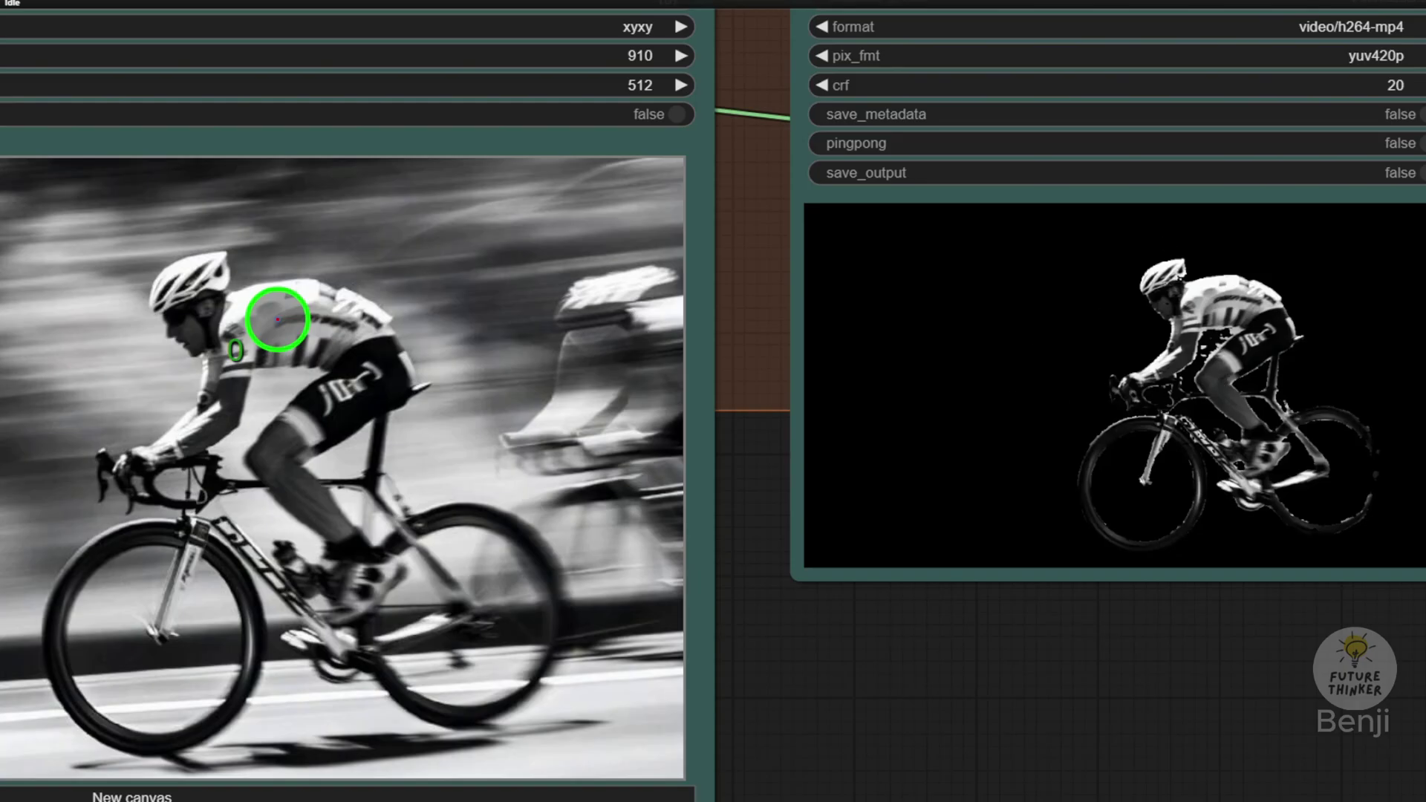
pyautogui.rightClick(921, 341)
pyautogui.moveTo(881, 692); pyautogui.dragTo(1213, 660)
pyautogui.moveTo(630, 307)
pyautogui.mouseDown()
pyautogui.moveTo(609, 298)
pyautogui.moveTo(626, 289)
pyautogui.mouseUp()
pyautogui.moveTo(1144, 617); pyautogui.dragTo(662, 577)
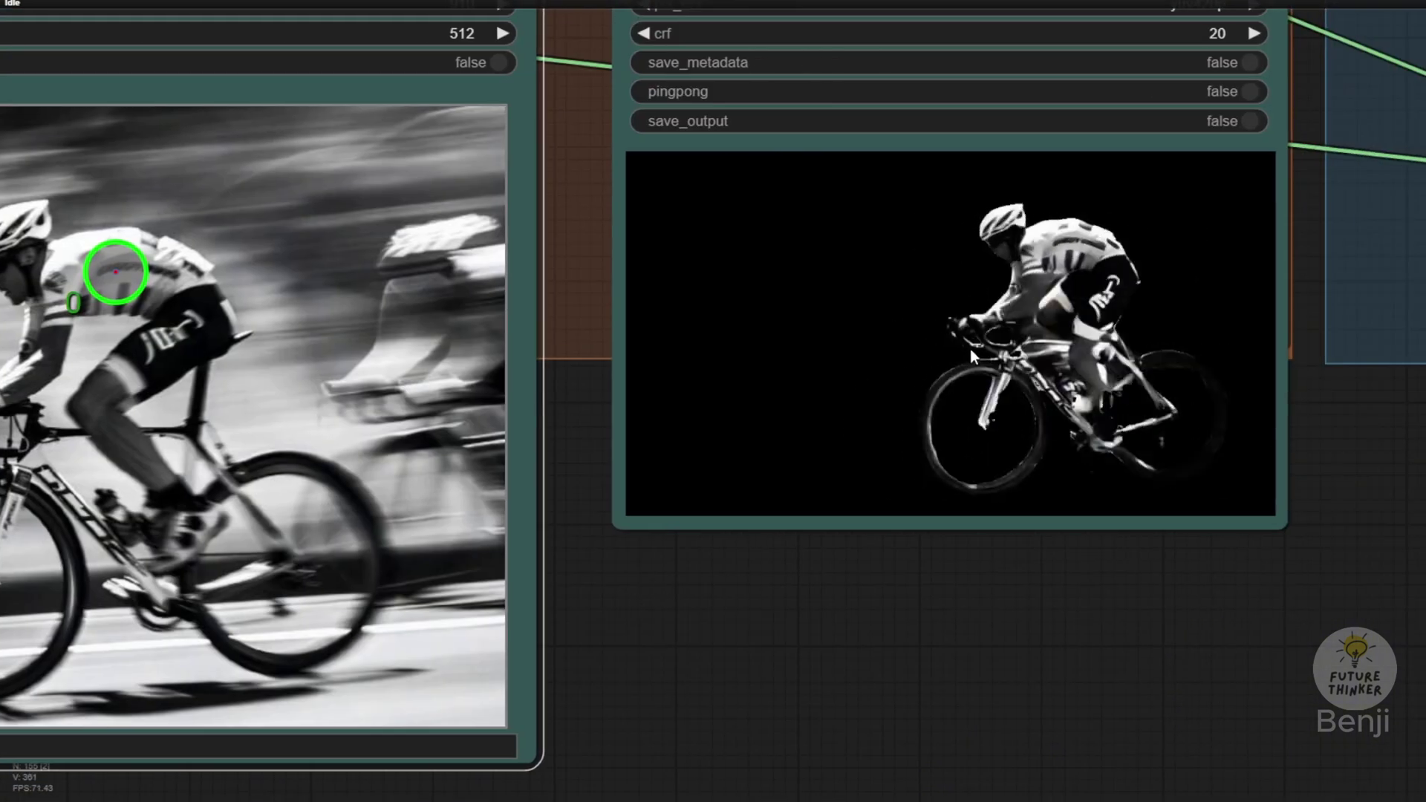
pyautogui.scroll(3, 965, 350)
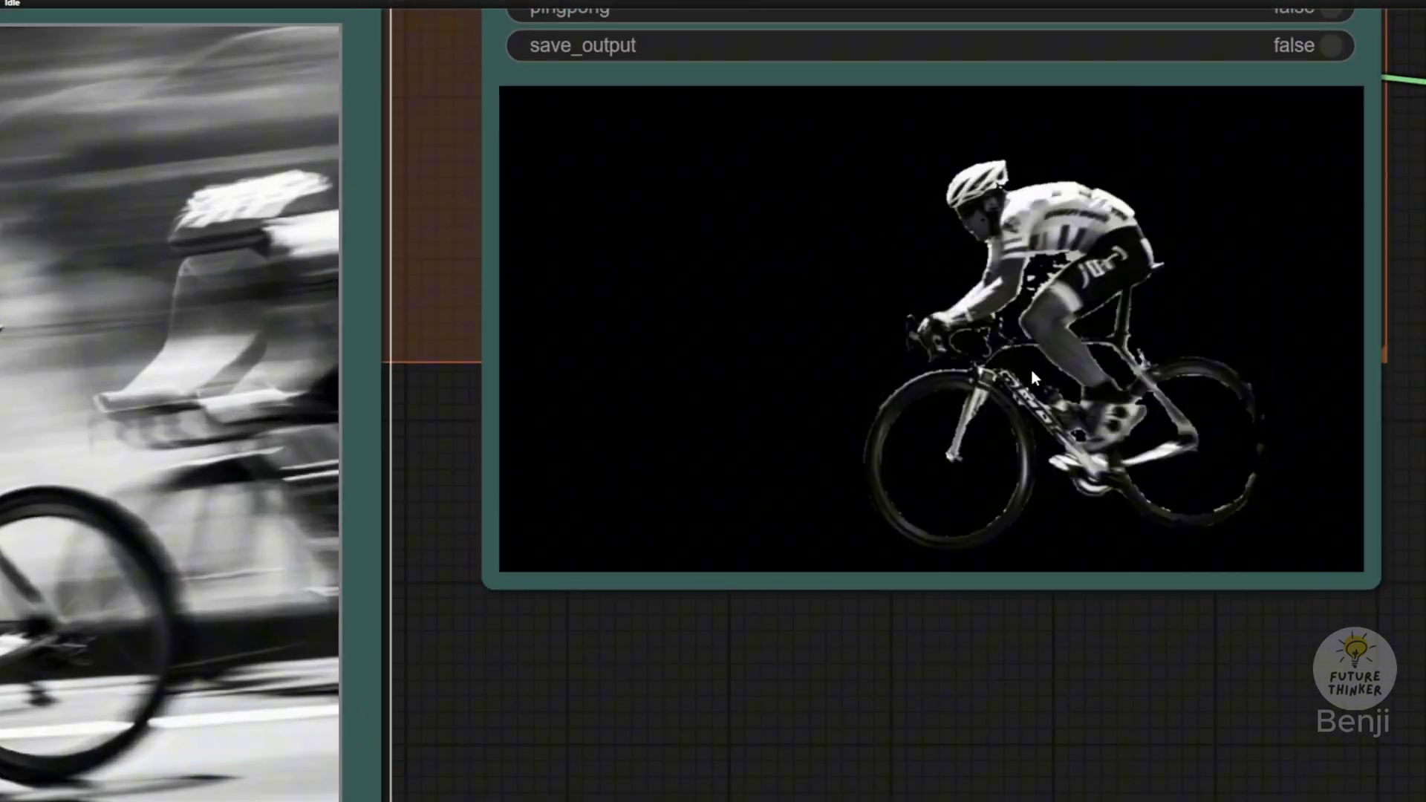
pyautogui.scroll(-1, 916, 666)
pyautogui.scroll(-3, 916, 667)
# Add positive points on the front rider's knee, helmet, hip and handlebar hand in the Points Editor.
pyautogui.moveTo(818, 676); pyautogui.dragTo(1236, 595)
pyautogui.moveTo(1053, 567); pyautogui.dragTo(1264, 599)
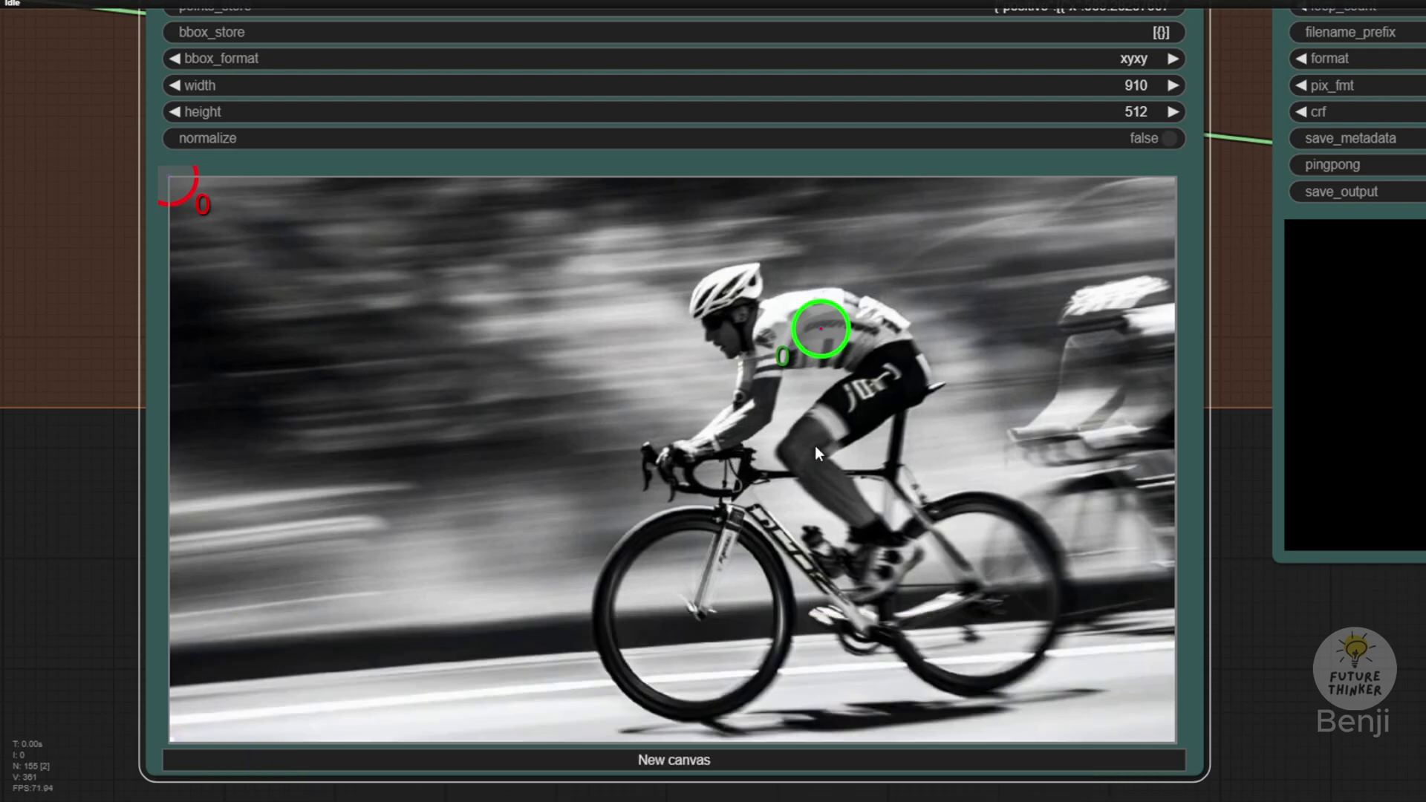
pyautogui.keyDown('shift'); pyautogui.click(805, 450); pyautogui.keyUp('shift')
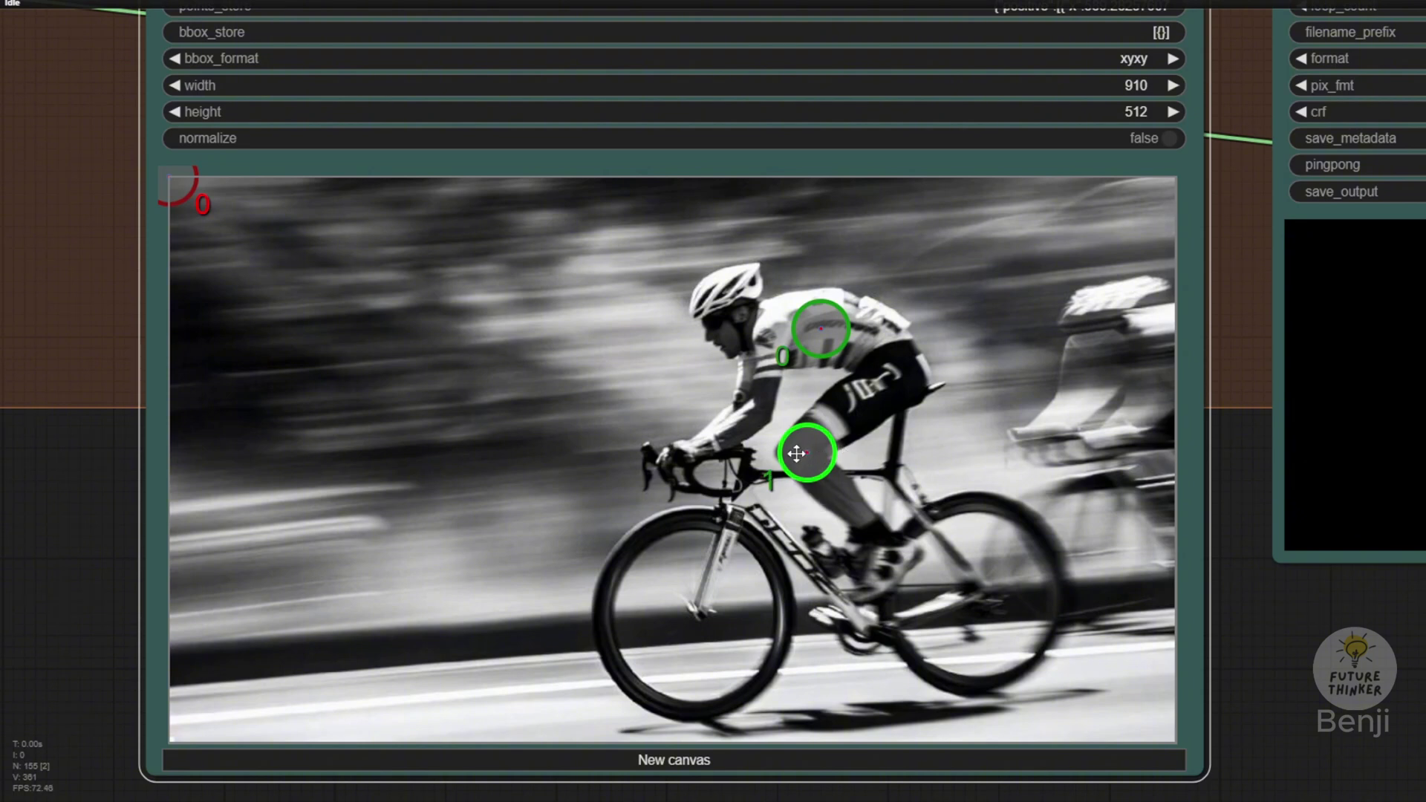
pyautogui.keyDown('shift'); pyautogui.click(725, 309); pyautogui.keyUp('shift')
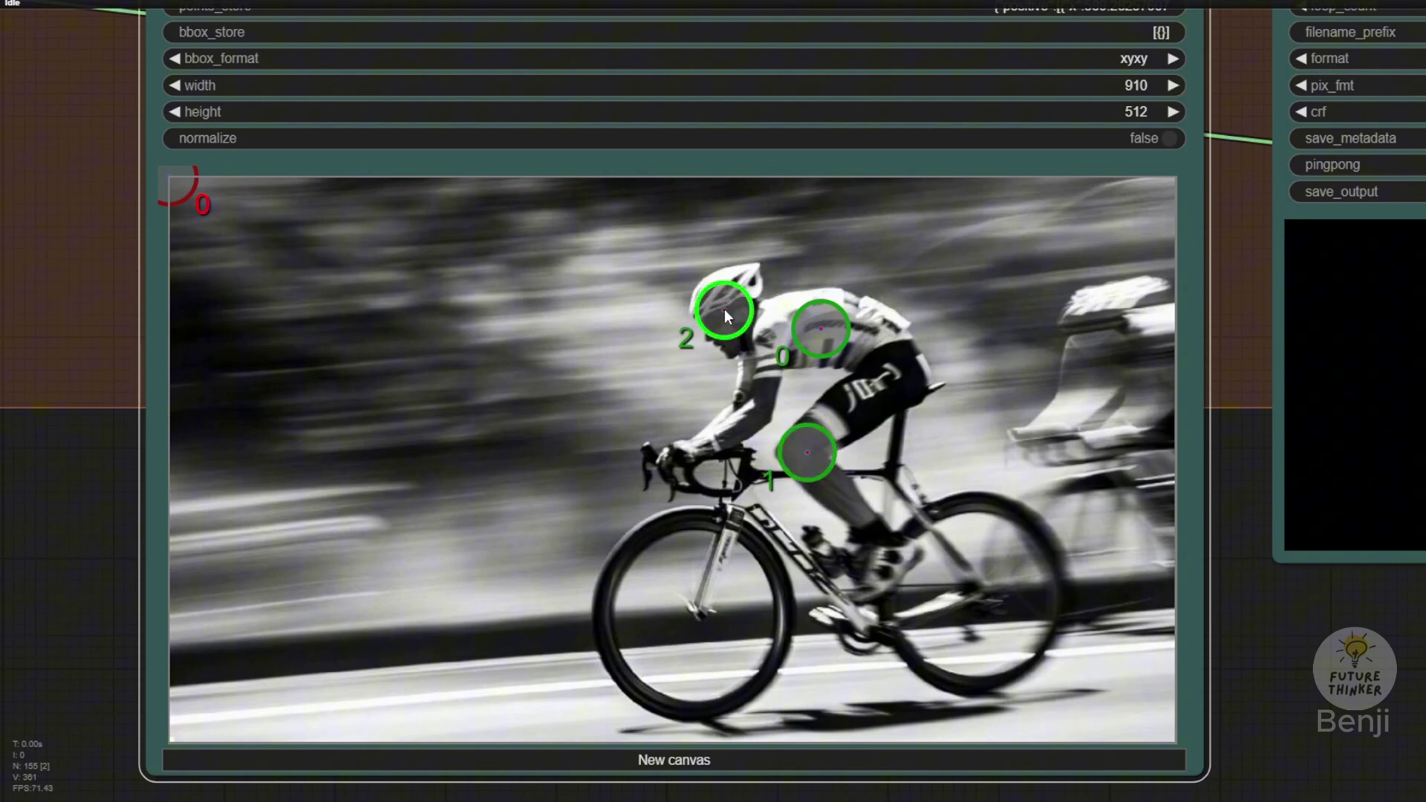
pyautogui.keyDown('shift'); pyautogui.click(892, 382); pyautogui.keyUp('shift')
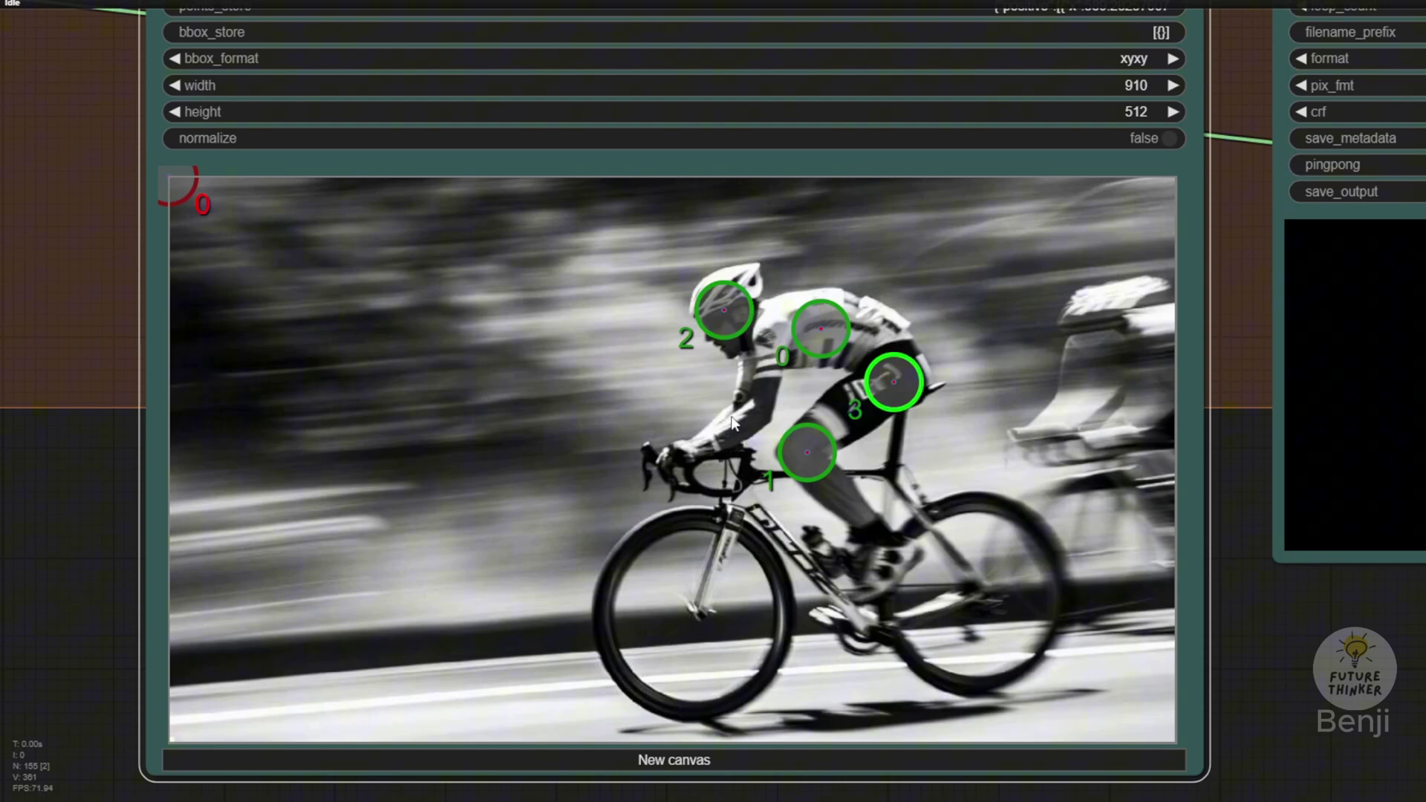
pyautogui.keyDown('shift'); pyautogui.click(676, 464); pyautogui.keyUp('shift')
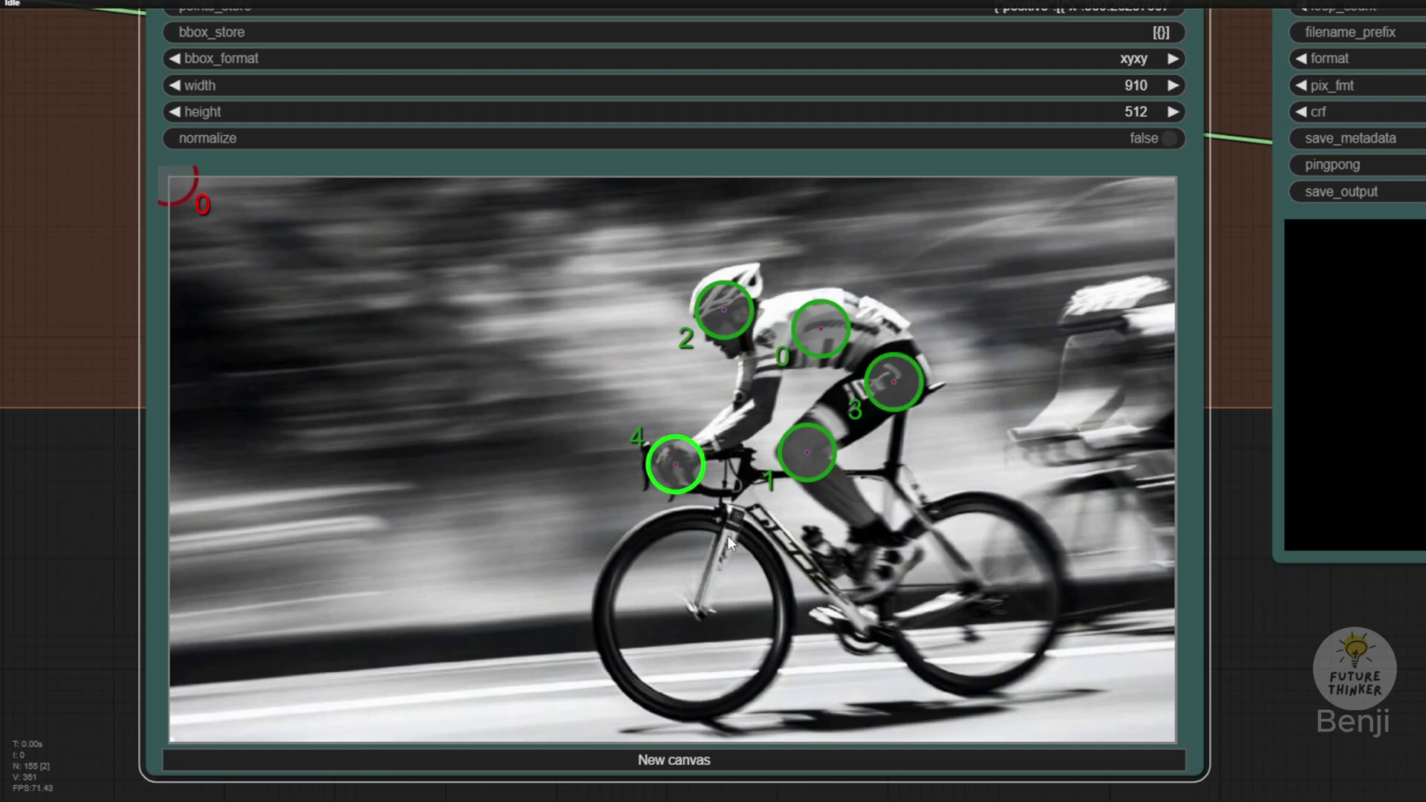
# Add positive points on the front bicycle's front hub, pedal area, rear hub, rear frame stay and front tyre.
pyautogui.keyDown('shift'); pyautogui.click(697, 613); pyautogui.keyUp('shift')
pyautogui.keyDown('shift'); pyautogui.click(858, 611); pyautogui.keyUp('shift')
pyautogui.keyDown('shift'); pyautogui.click(994, 600); pyautogui.keyUp('shift')
pyautogui.keyDown('shift'); pyautogui.click(925, 522); pyautogui.keyUp('shift')
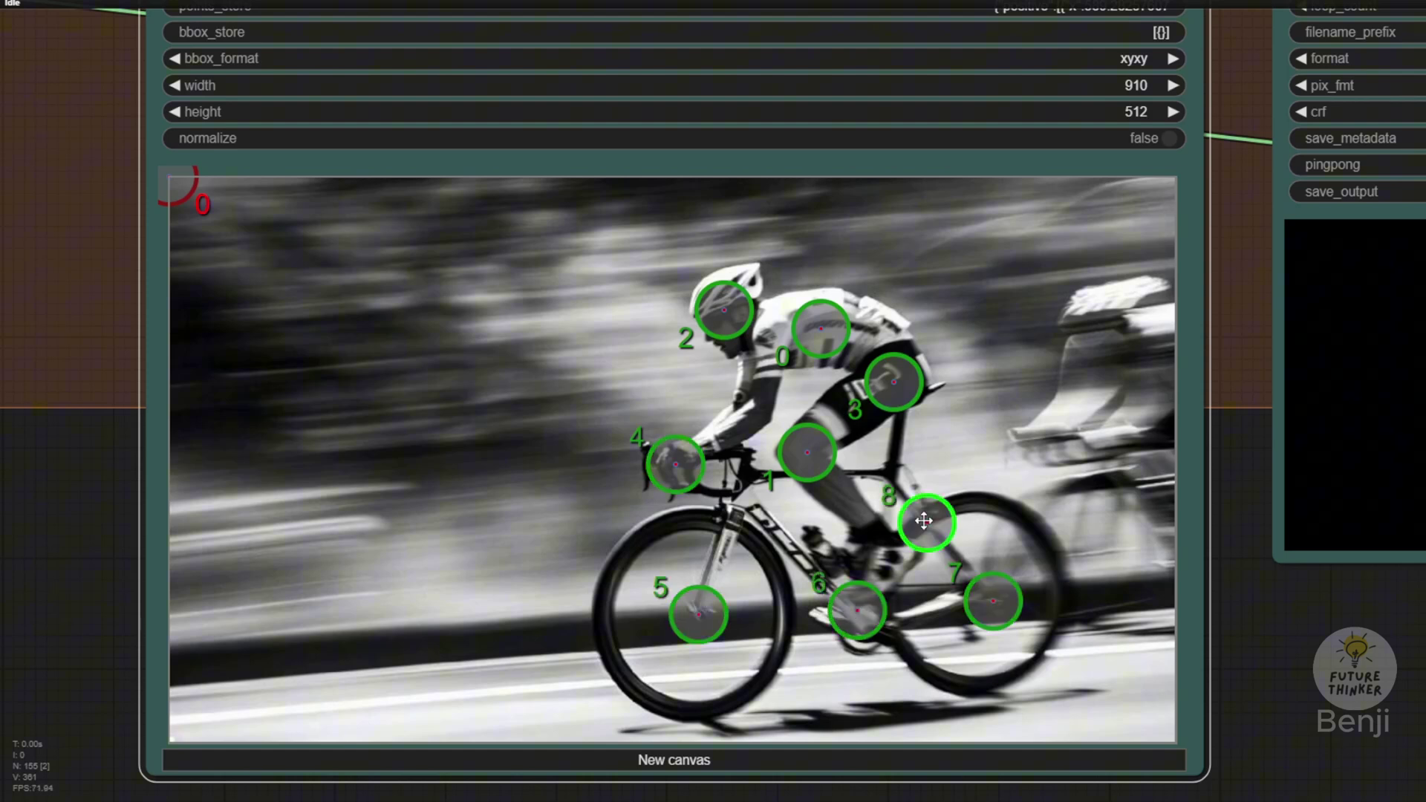
pyautogui.keyDown('shift'); pyautogui.click(631, 554); pyautogui.keyUp('shift')
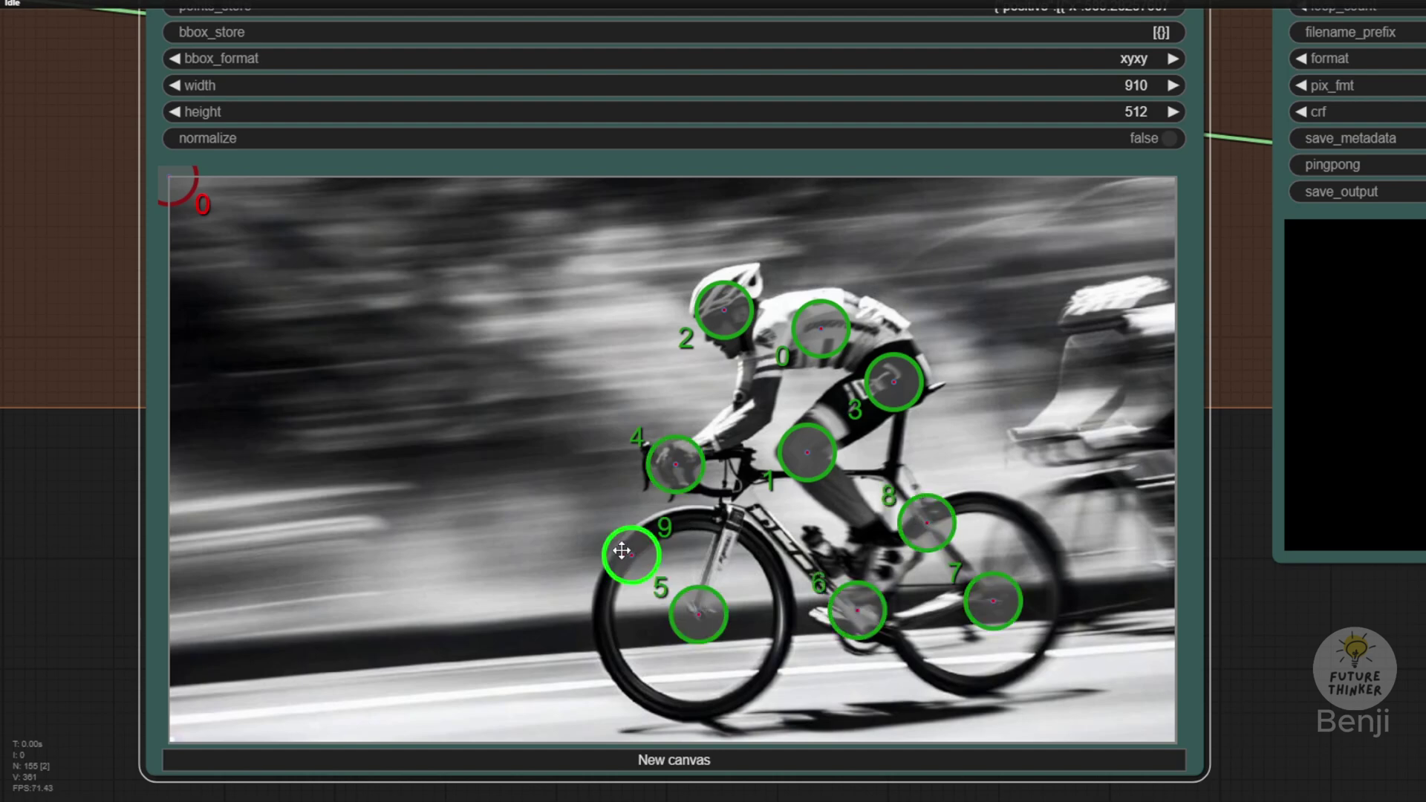
# Inspect the SAM2 cyclist cutout preview and the method selector and switches in the Object Img And Mask Output group.
pyautogui.moveTo(1272, 666); pyautogui.dragTo(817, 636)
pyautogui.scroll(-2, 1005, 628)
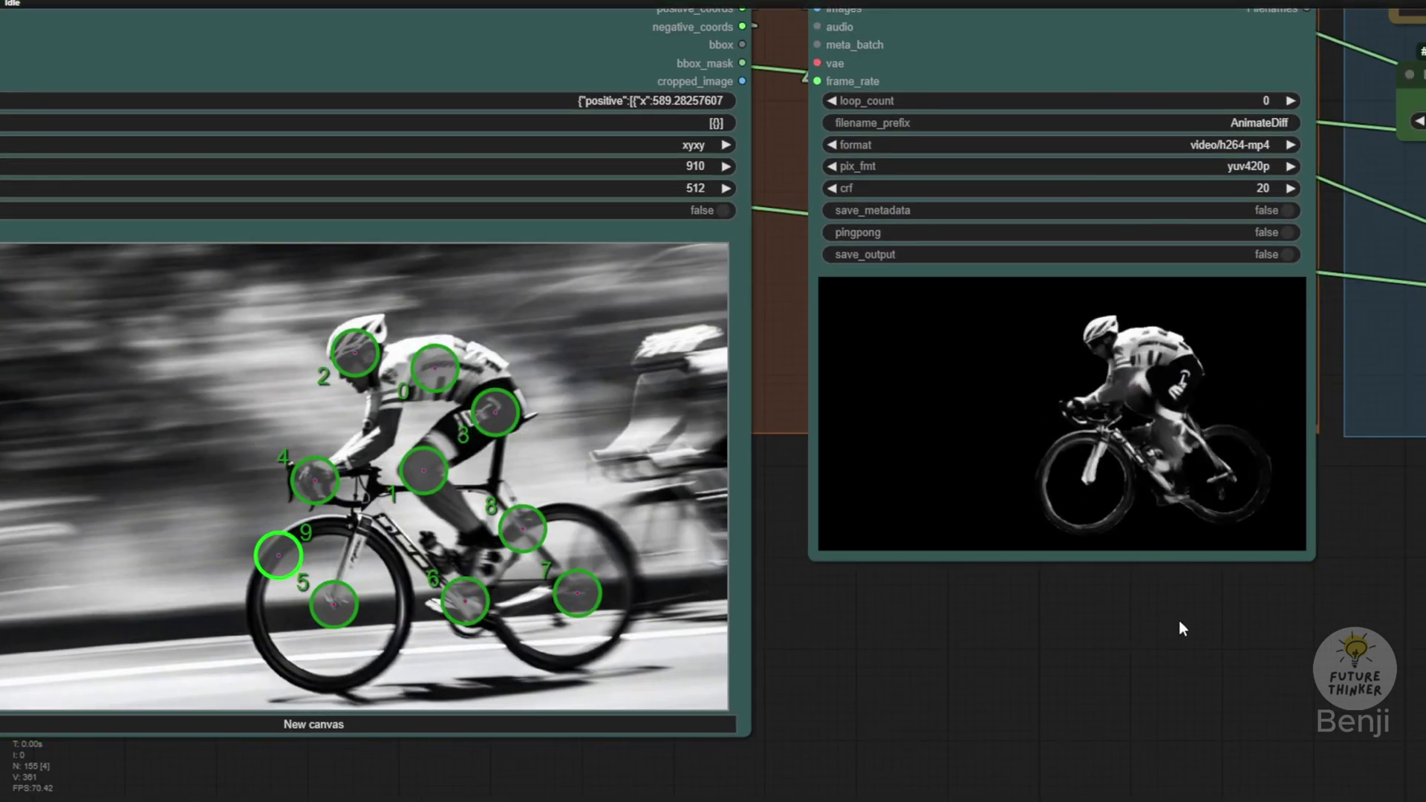
pyautogui.scroll(5, 1197, 452)
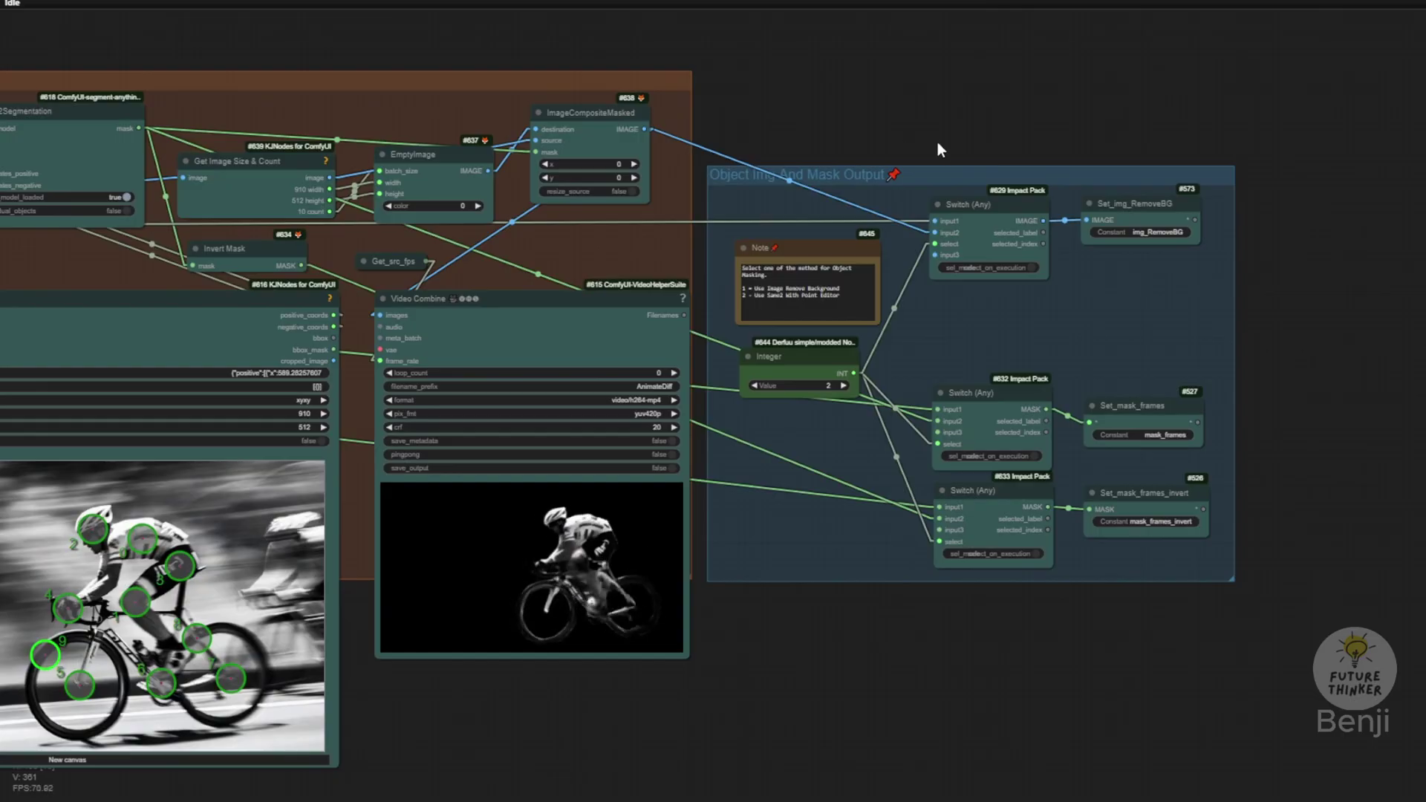
pyautogui.scroll(4, 941, 148)
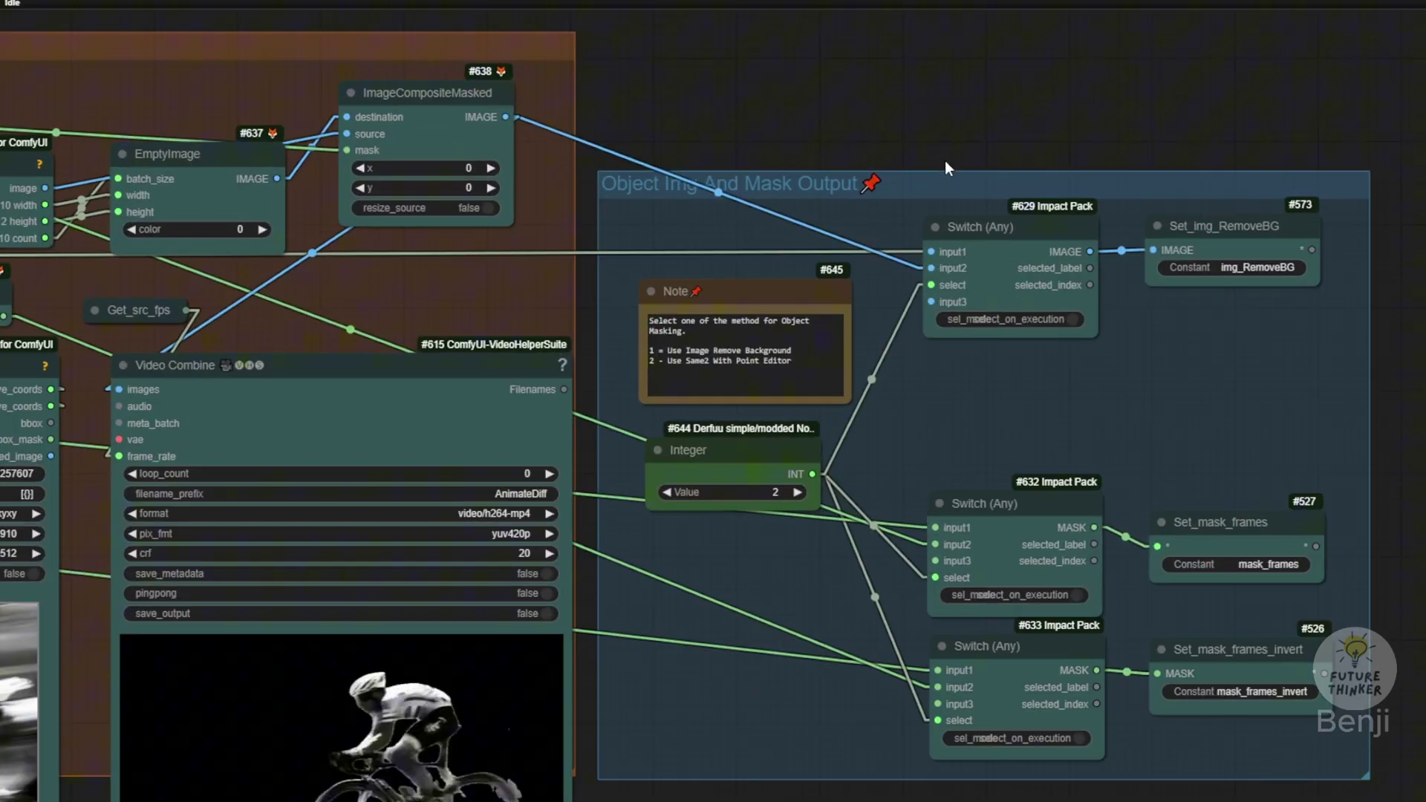
pyautogui.scroll(2, 945, 160)
pyautogui.moveTo(969, 95); pyautogui.dragTo(760, 0)
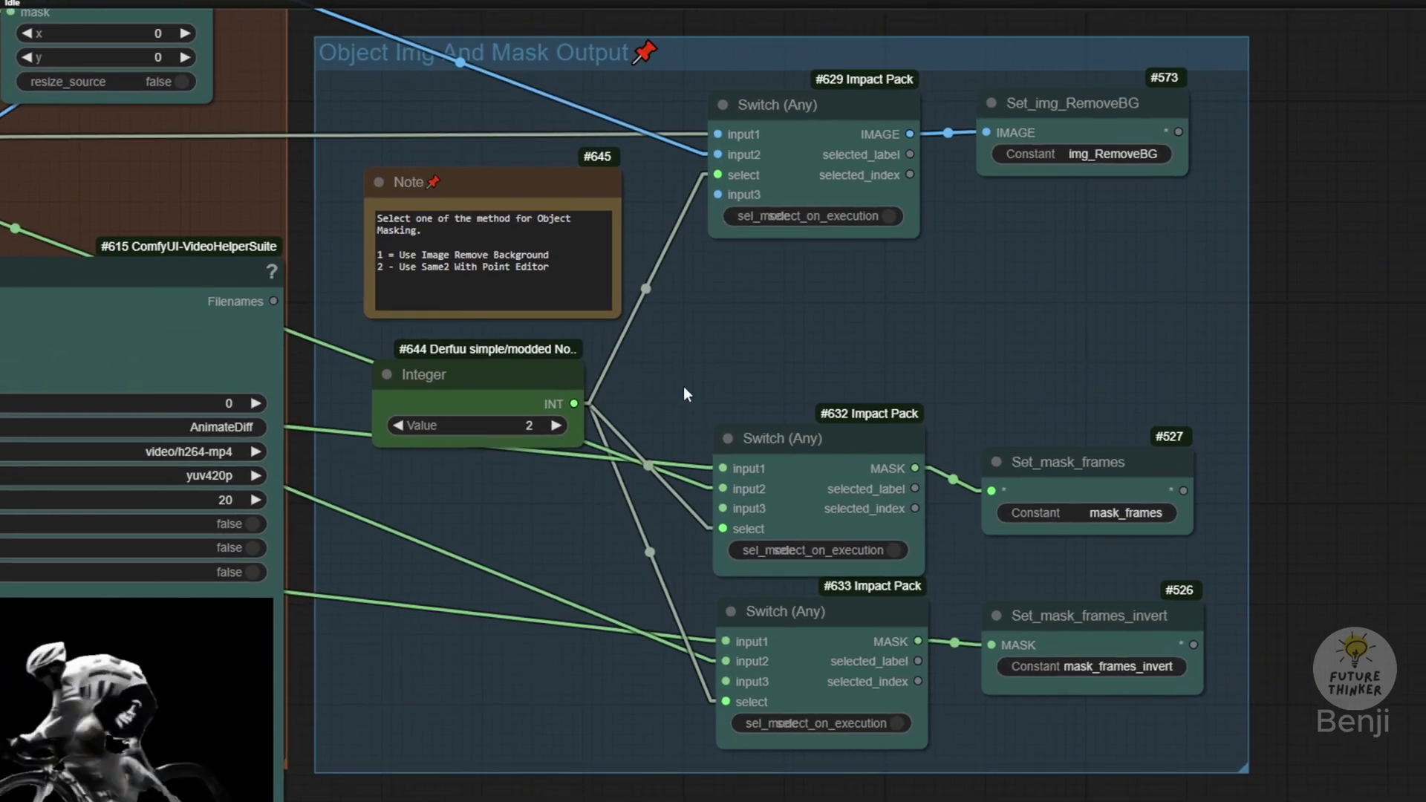
# Move the Integer method selector node up and closer to the switches, just beneath the object masking note.
pyautogui.moveTo(676, 388); pyautogui.dragTo(806, 382)
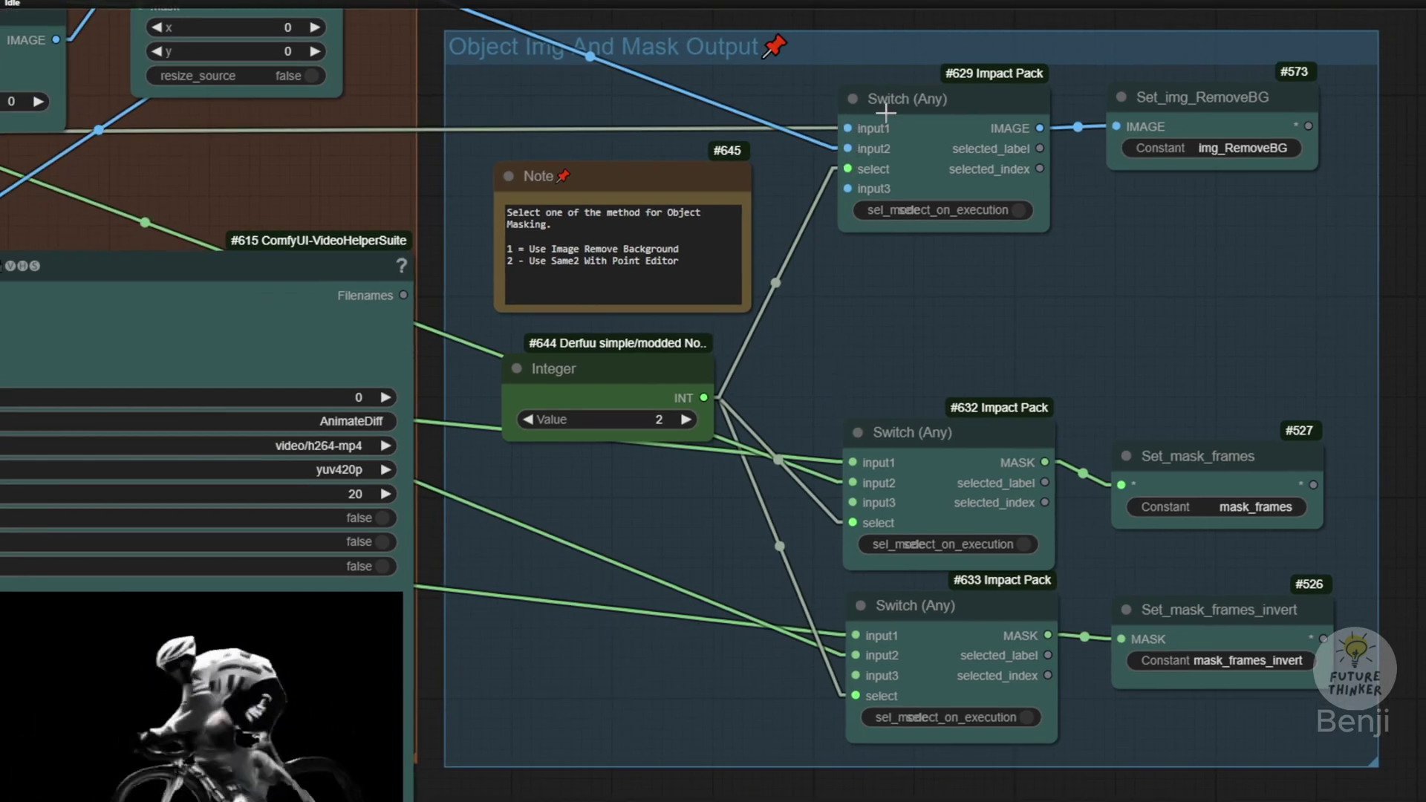
pyautogui.moveTo(611, 369); pyautogui.dragTo(652, 352)
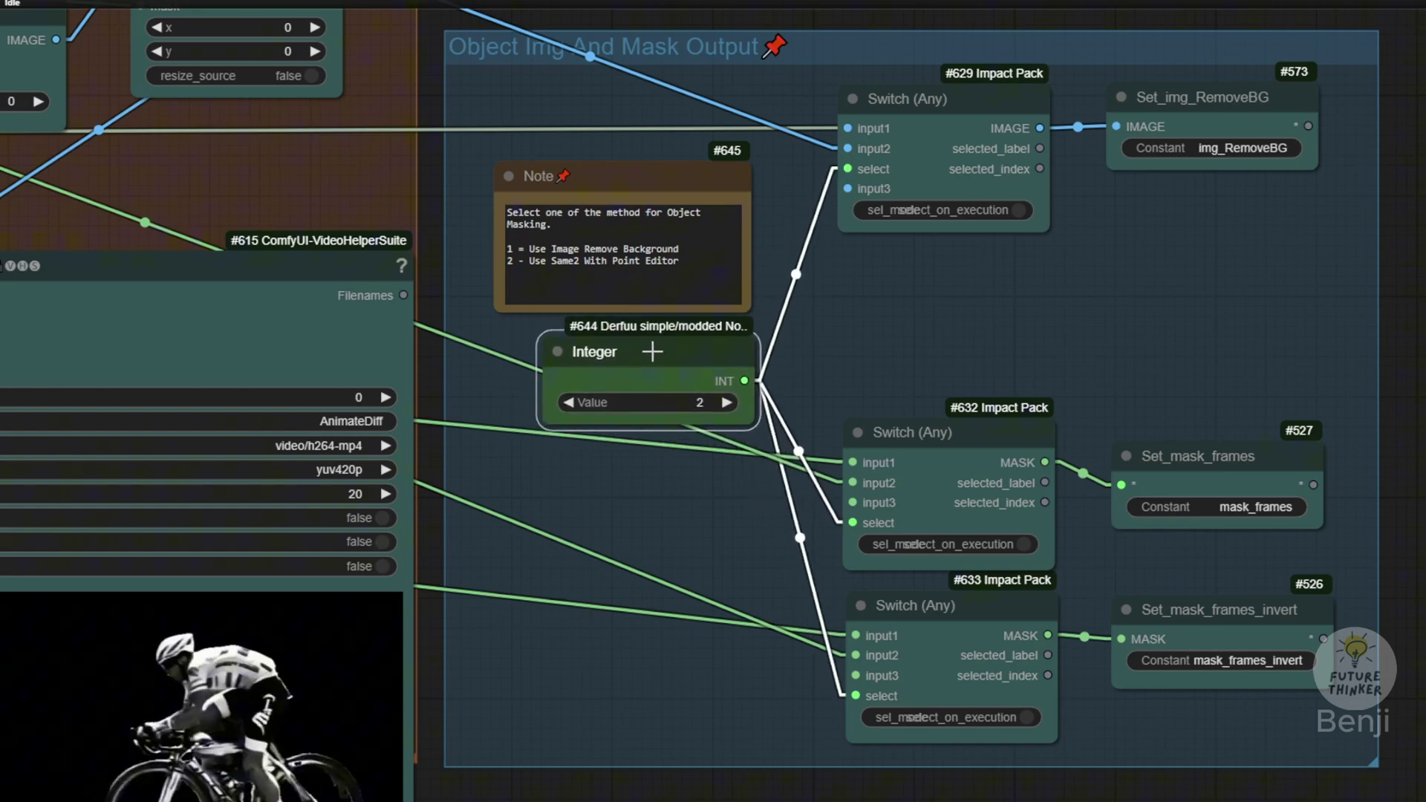
pyautogui.scroll(5, 652, 351)
pyautogui.click(510, 410)
pyautogui.scroll(-10, 676, 487)
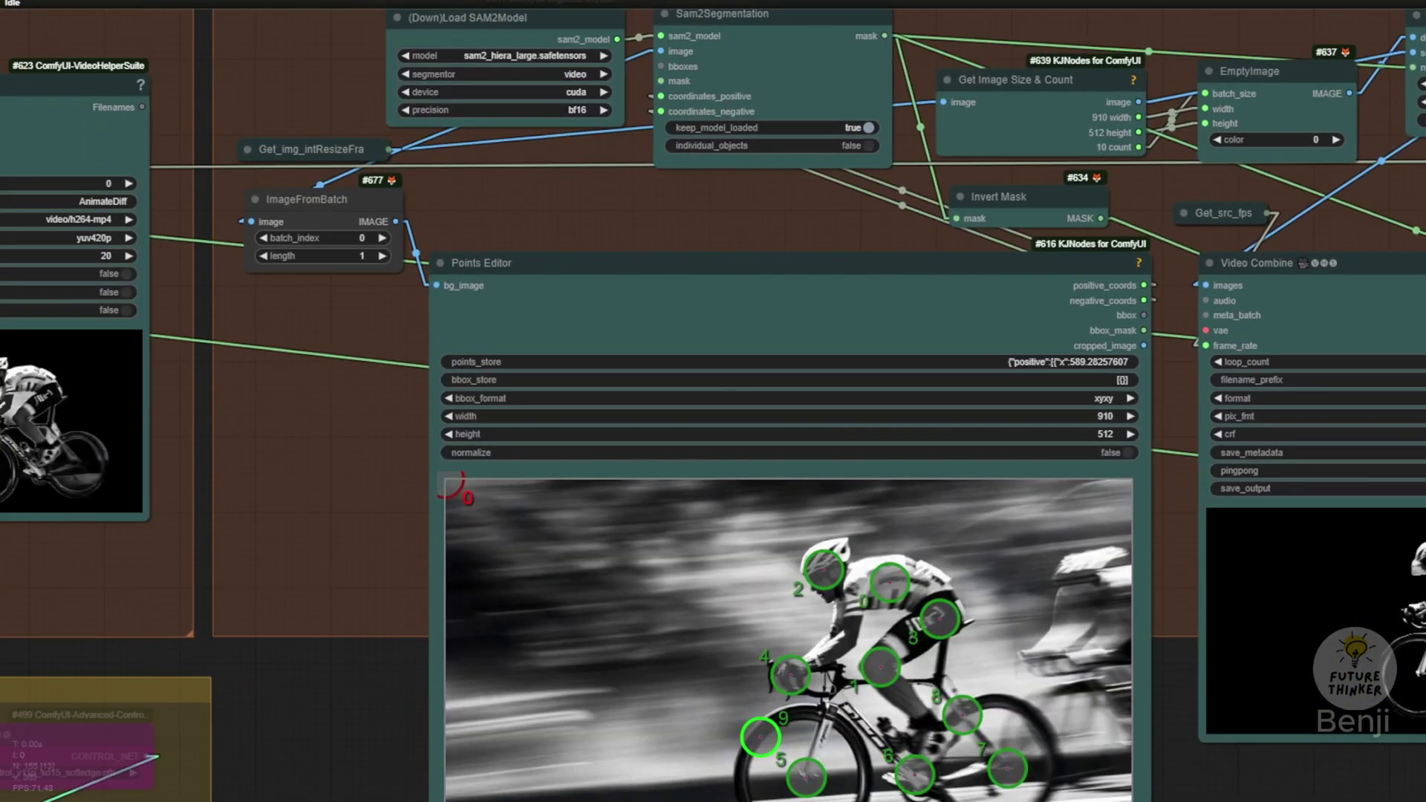
# Trace the Sam2Segmentation mask output through the switches to the Set_mask_frames and Set_mask_frames_invert nodes.
pyautogui.moveTo(807, 90); pyautogui.dragTo(831, 165)
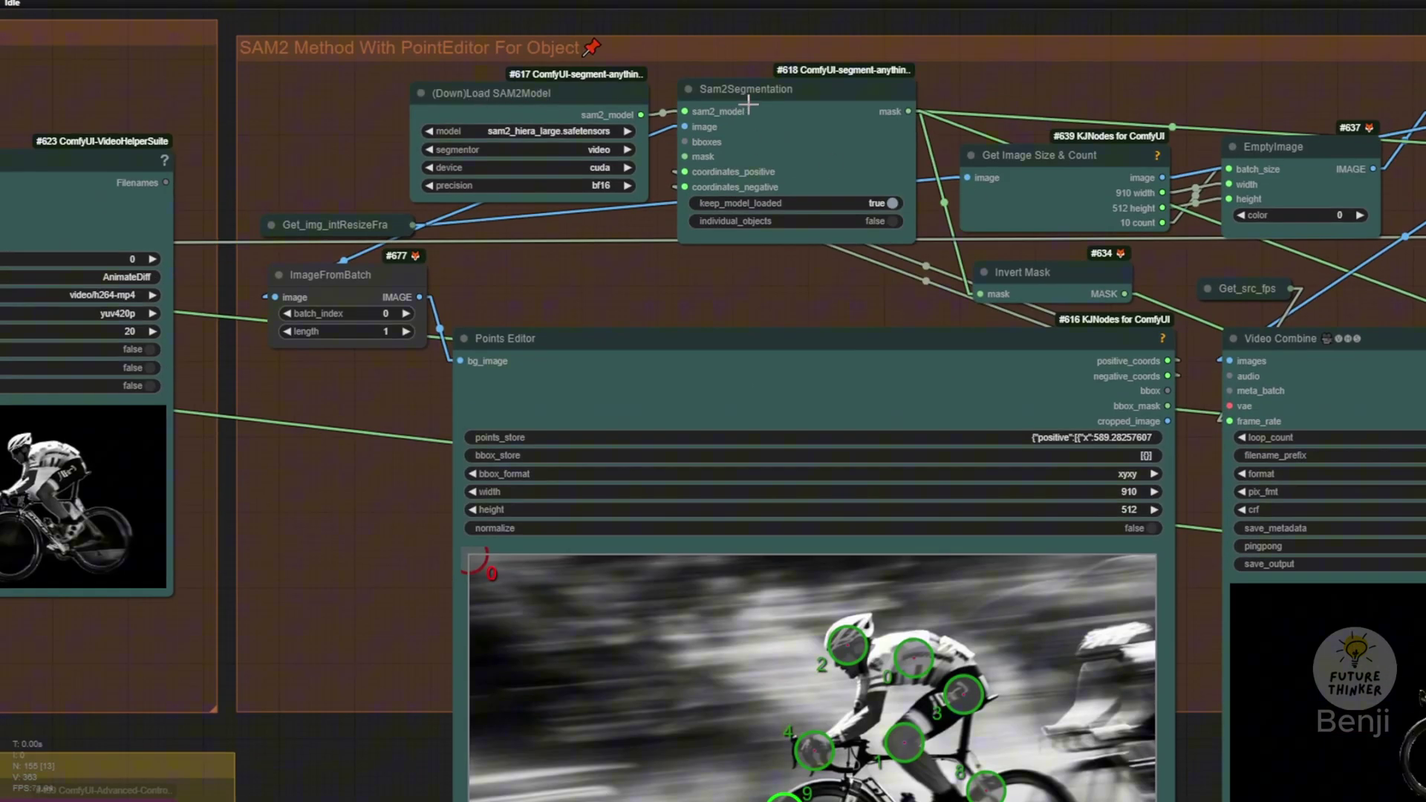
pyautogui.click(702, 95)
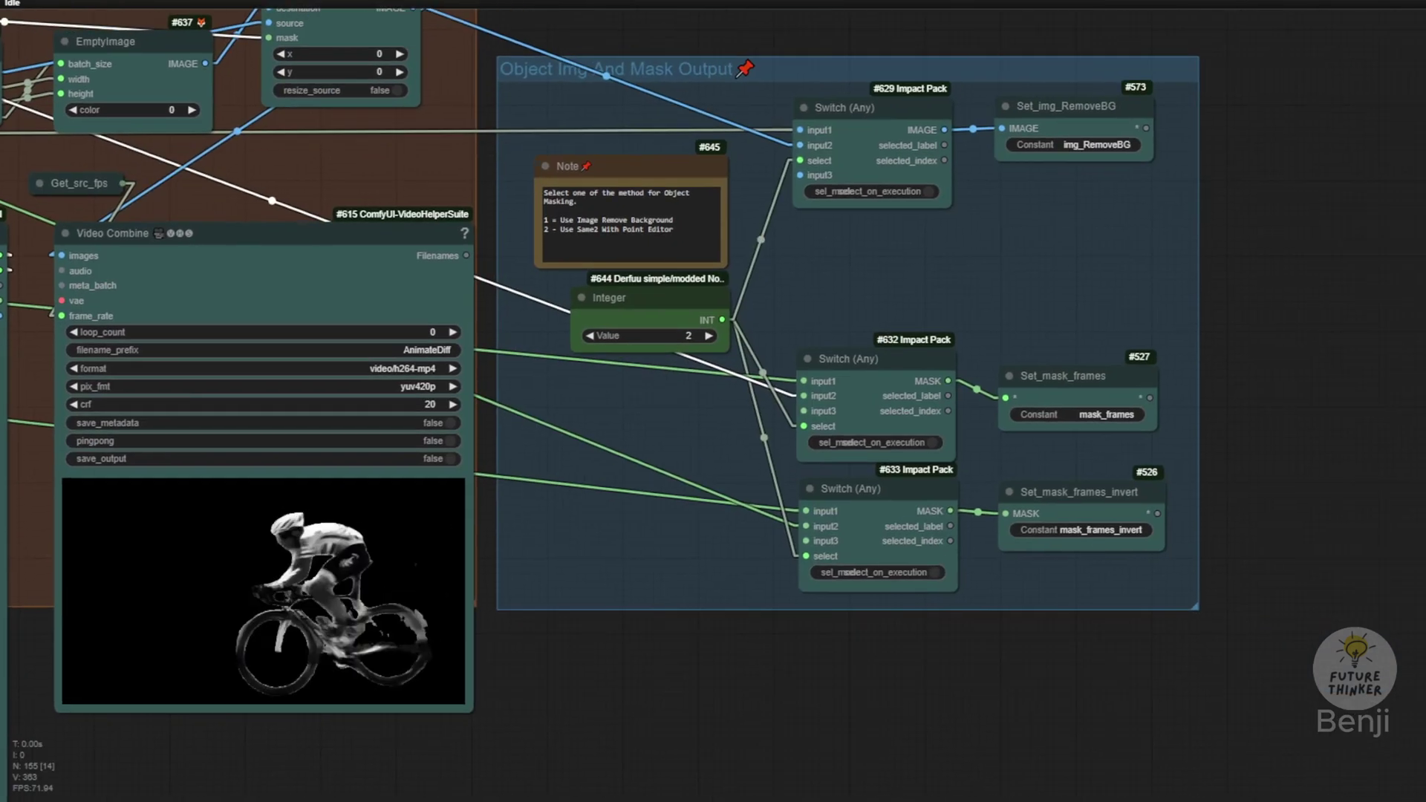
pyautogui.scroll(3, 928, 189)
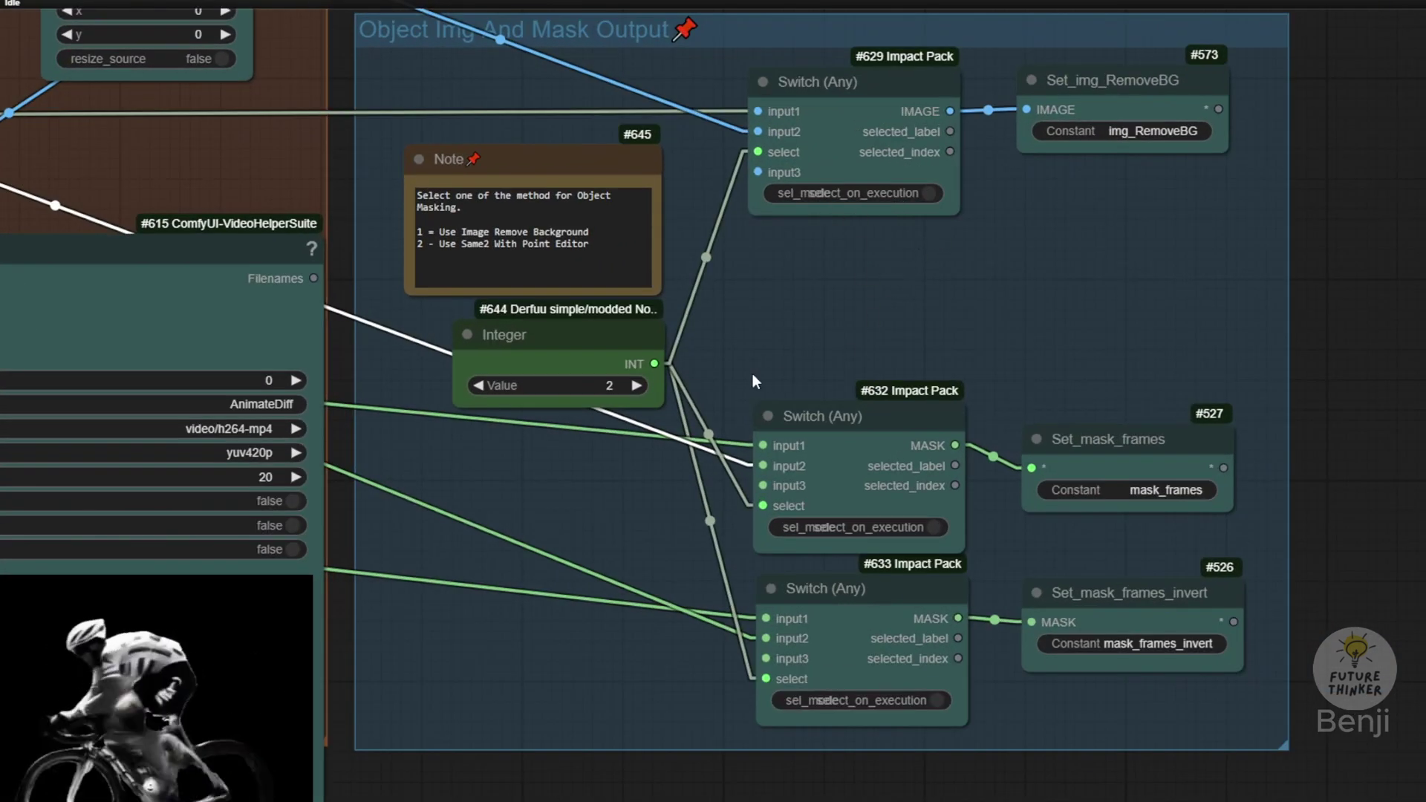
pyautogui.moveTo(1116, 97)
pyautogui.mouseDown()
pyautogui.moveTo(1085, 117)
pyautogui.moveTo(1123, 119)
pyautogui.mouseUp()
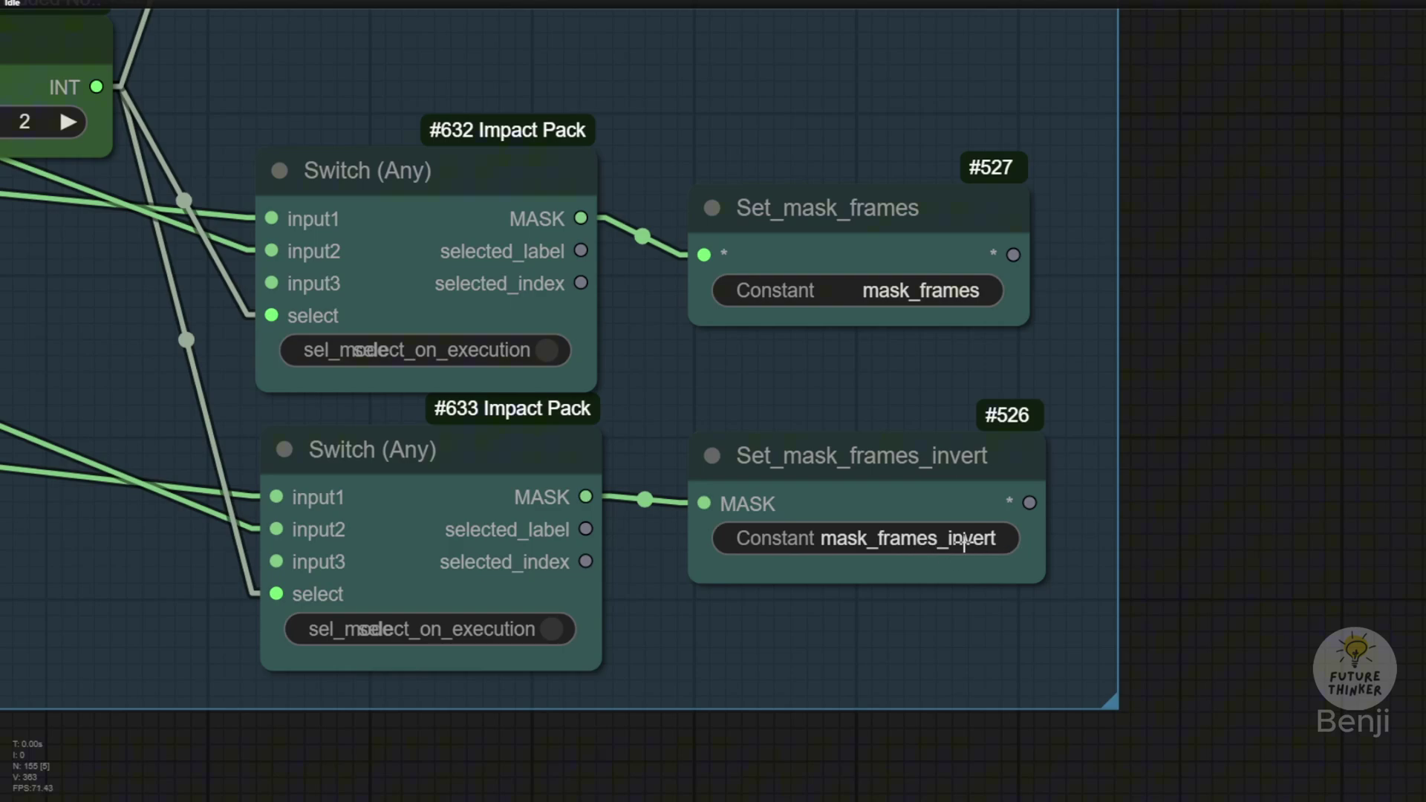
pyautogui.scroll(5, 523, 235)
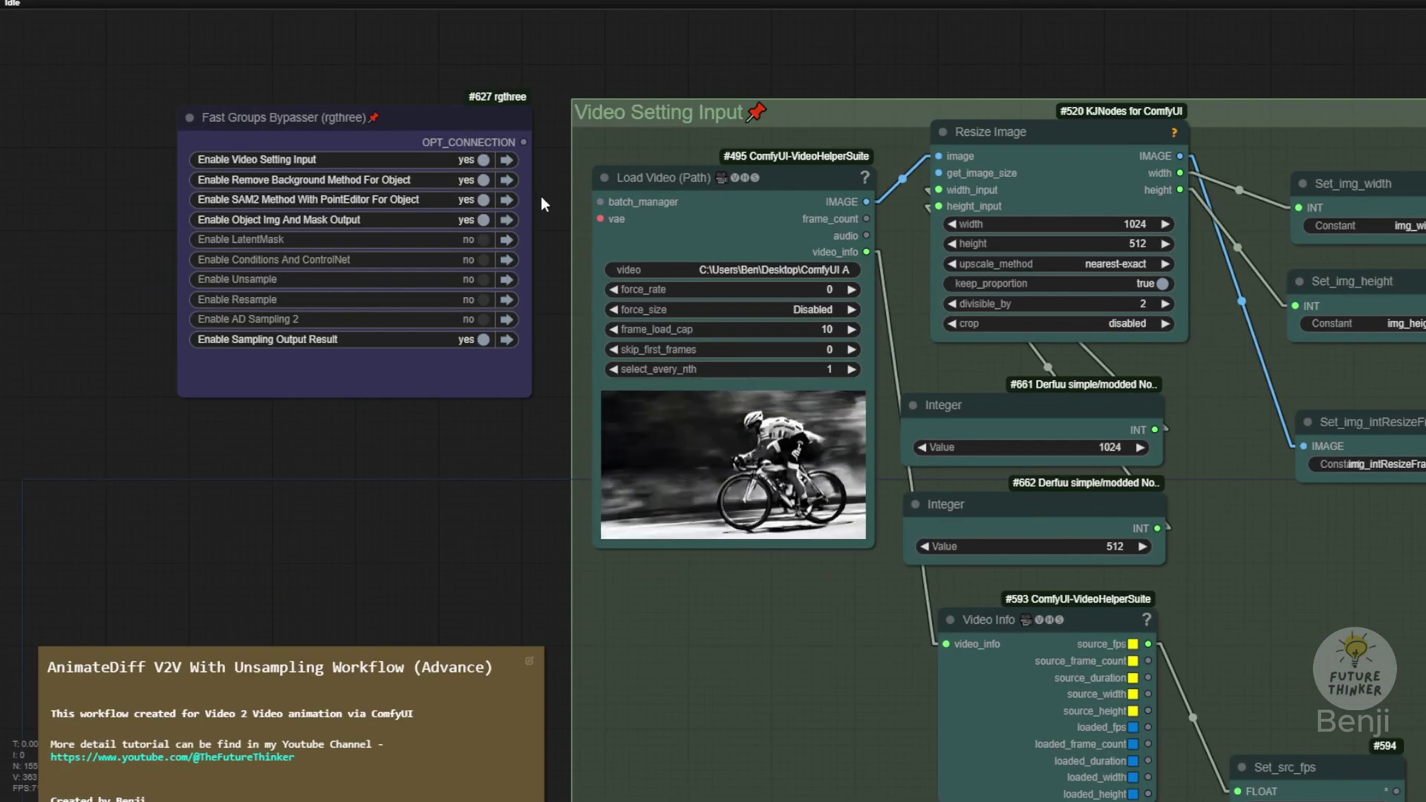
# Enable the LatentMask, Conditions And ControlNet, Unsample, Resample and AD Sampling 2 groups in the Fast Groups Bypasser.
pyautogui.moveTo(541, 194); pyautogui.dragTo(679, 199)
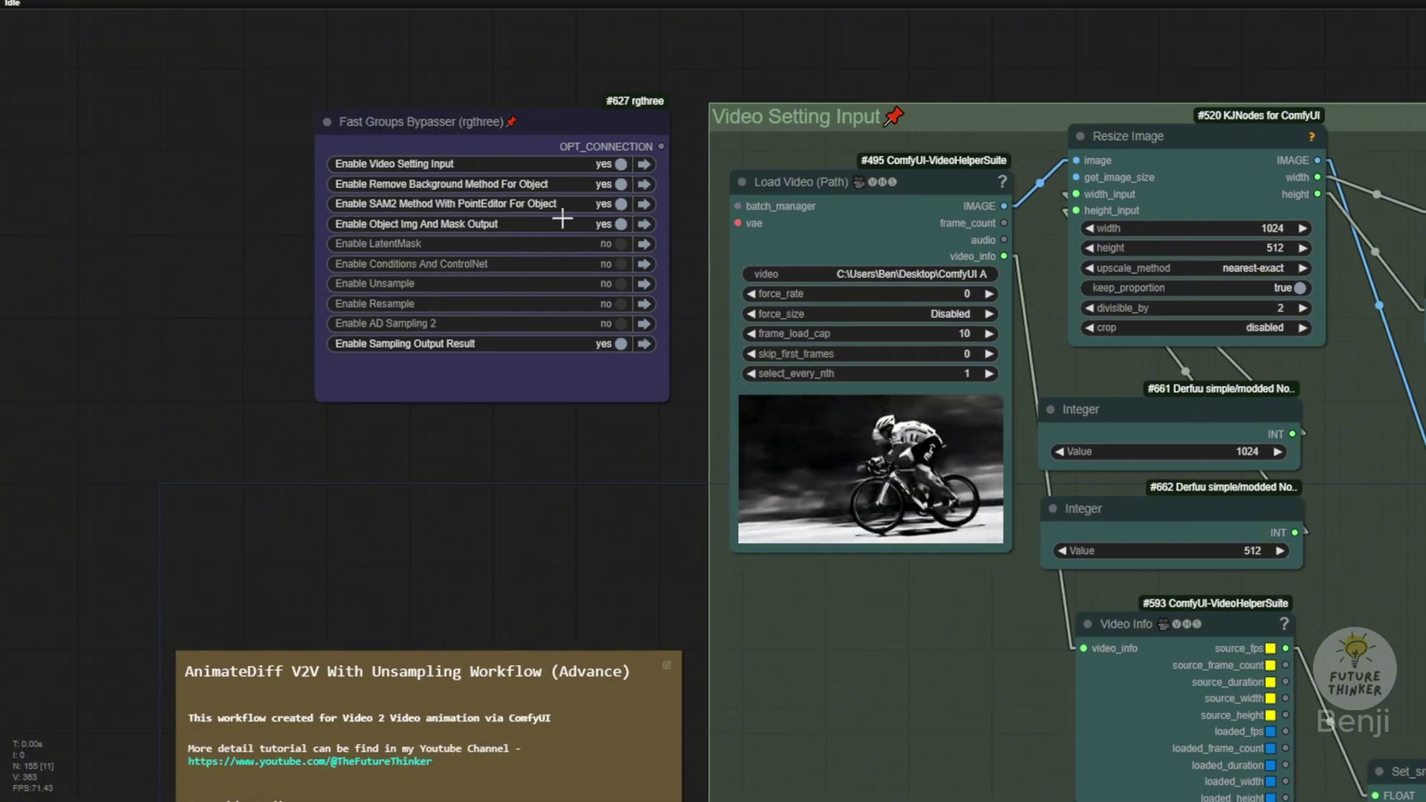
pyautogui.scroll(5, 555, 317)
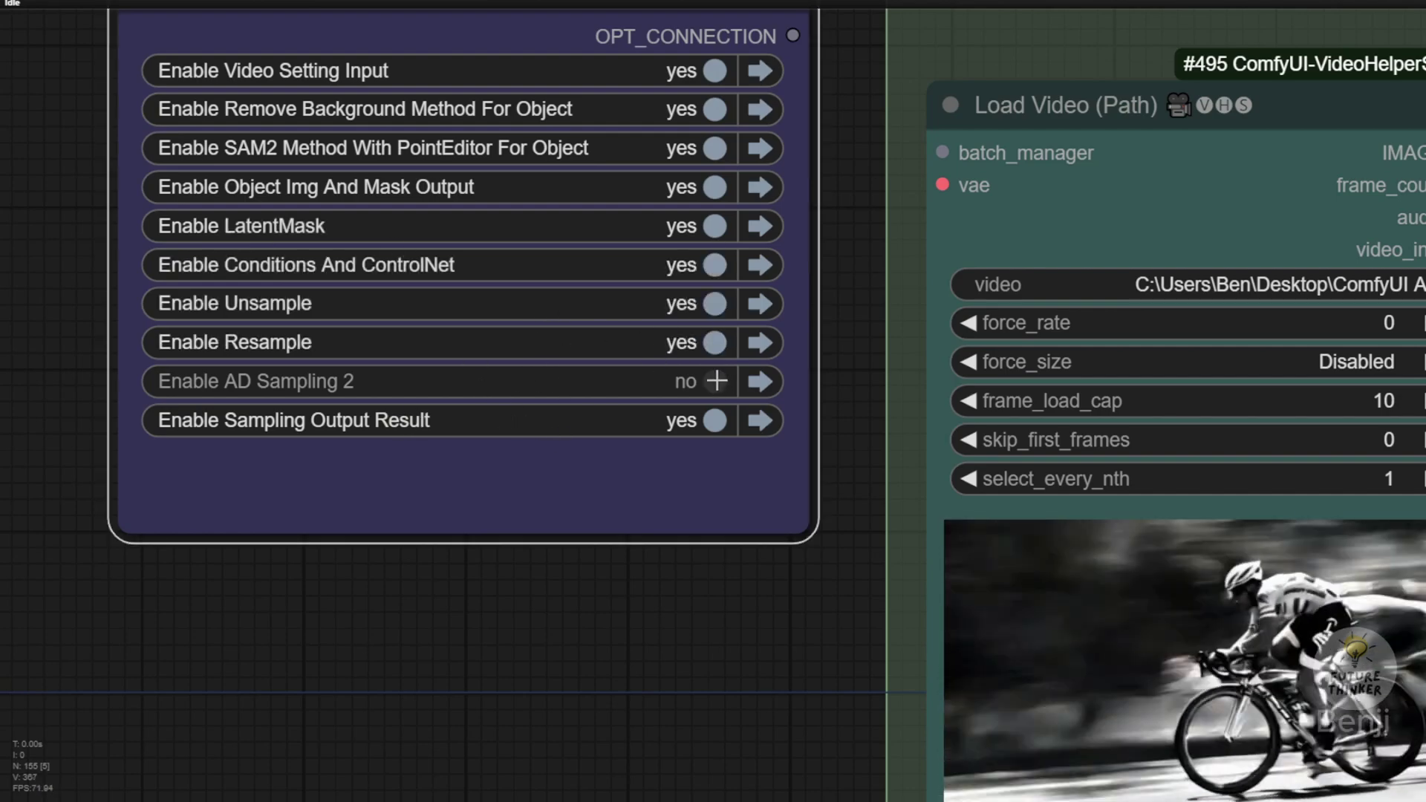
pyautogui.click(716, 381)
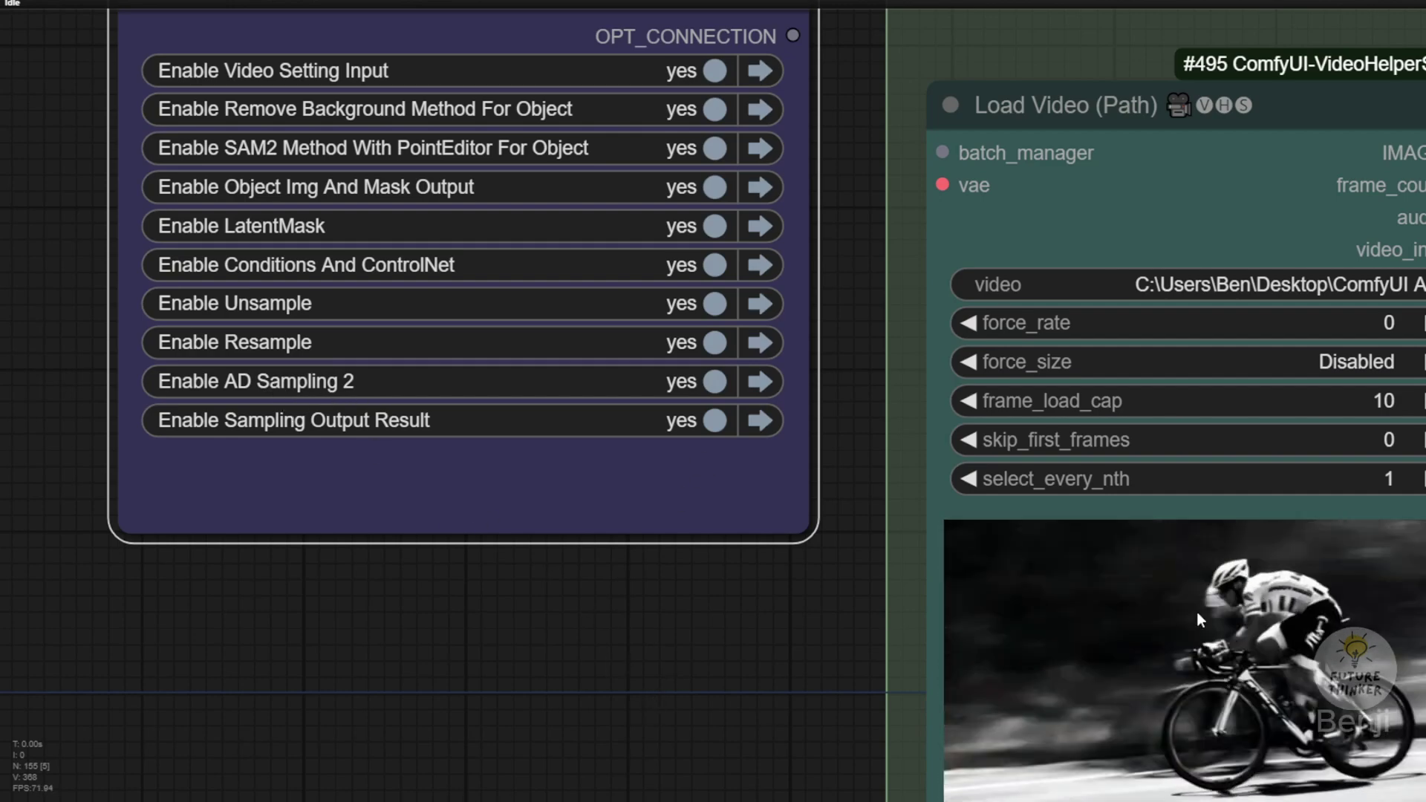
# Jump from the Fast Groups Bypasser to the LatentMask group and look over its checkpoint, prompt and latent nodes.
pyautogui.scroll(-4, 1196, 614)
pyautogui.moveTo(899, 664); pyautogui.dragTo(654, 480)
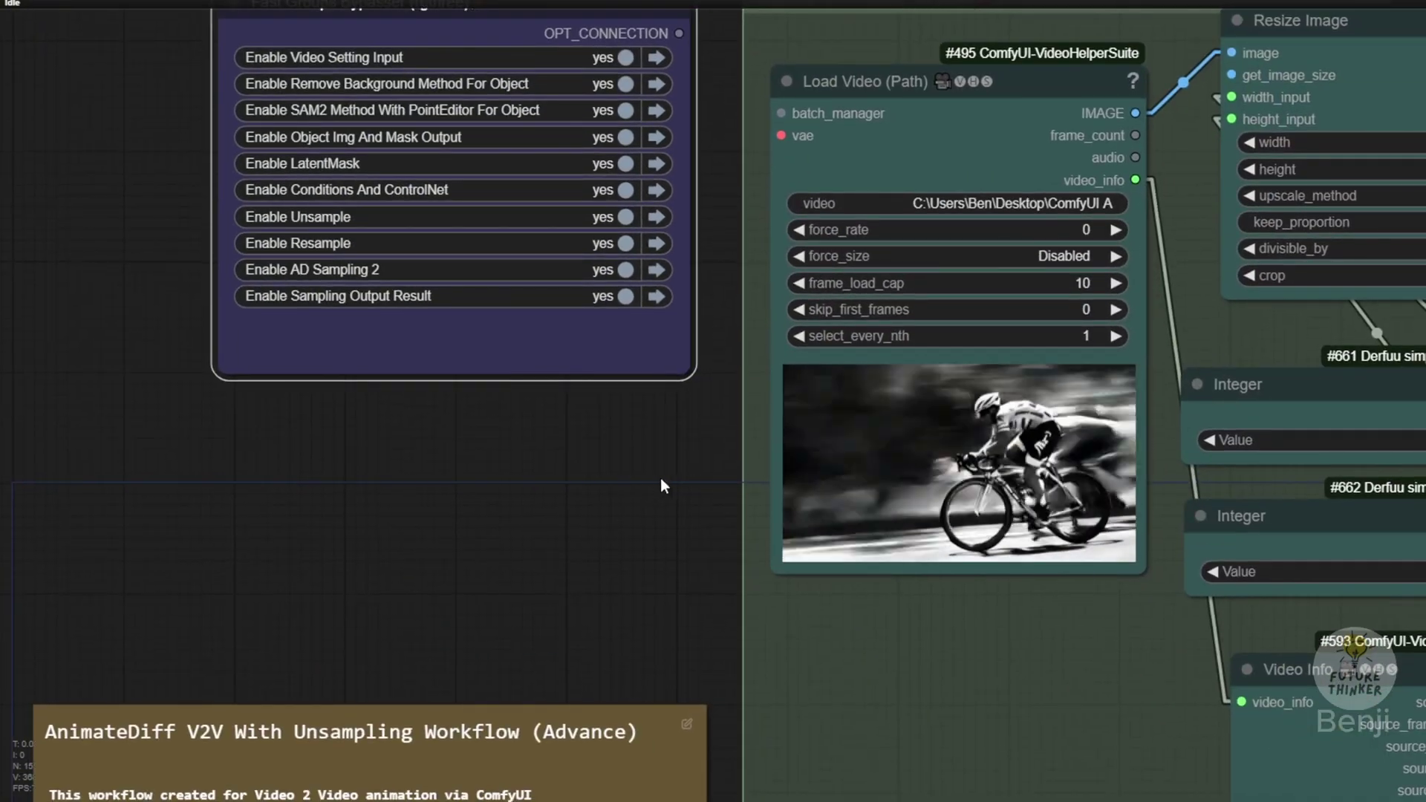
pyautogui.scroll(-3, 715, 512)
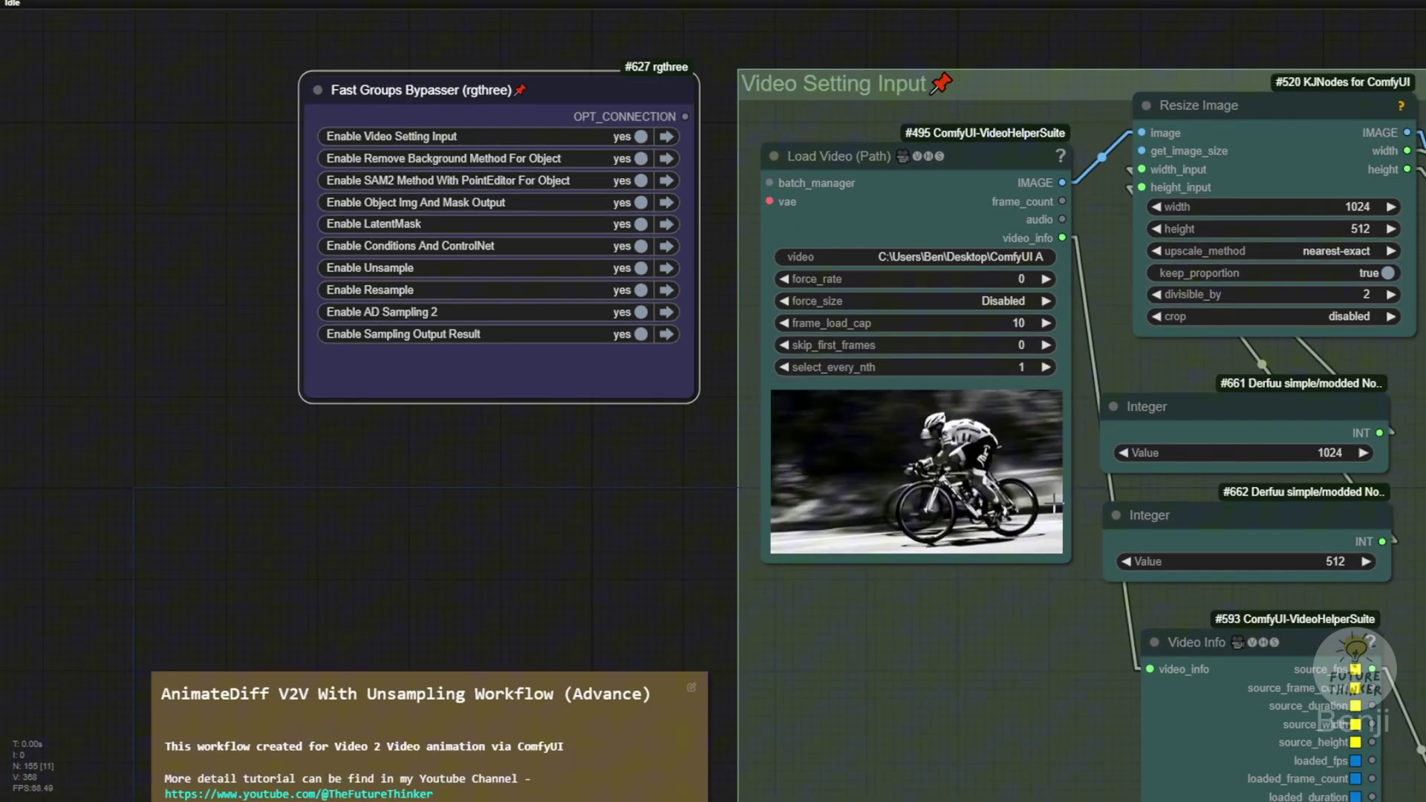
pyautogui.scroll(2, 484, 225)
pyautogui.scroll(2, 484, 225)
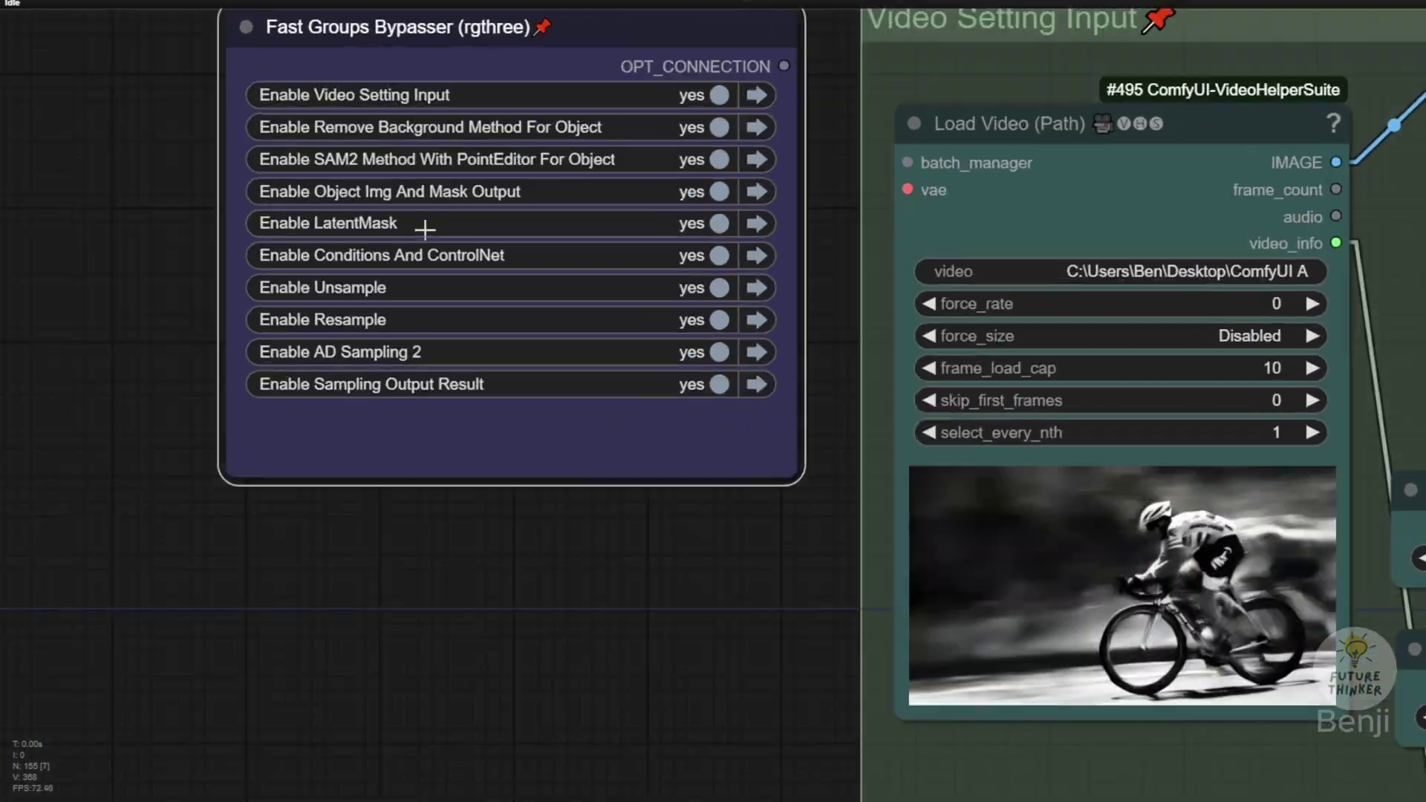
pyautogui.click(799, 223)
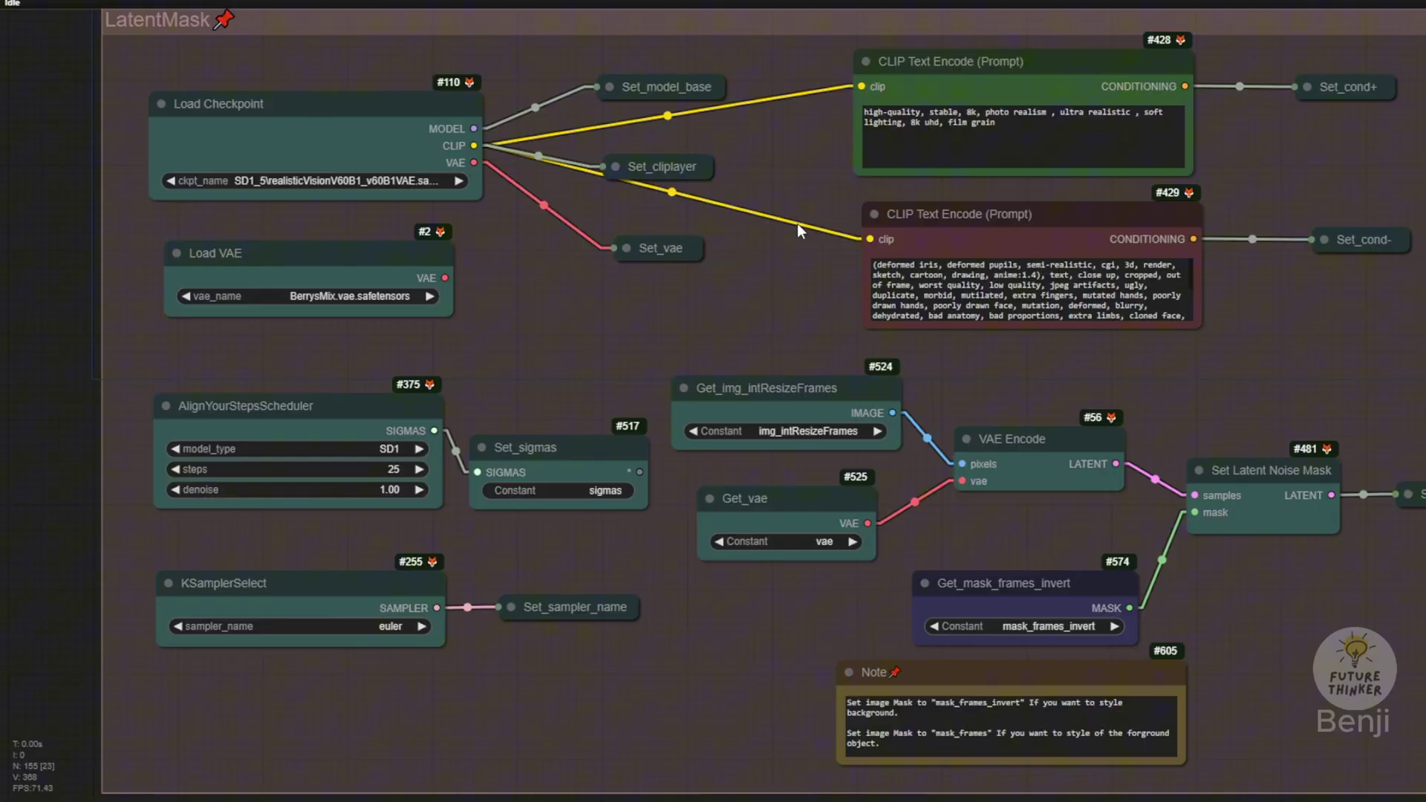
pyautogui.scroll(-1, 518, 257)
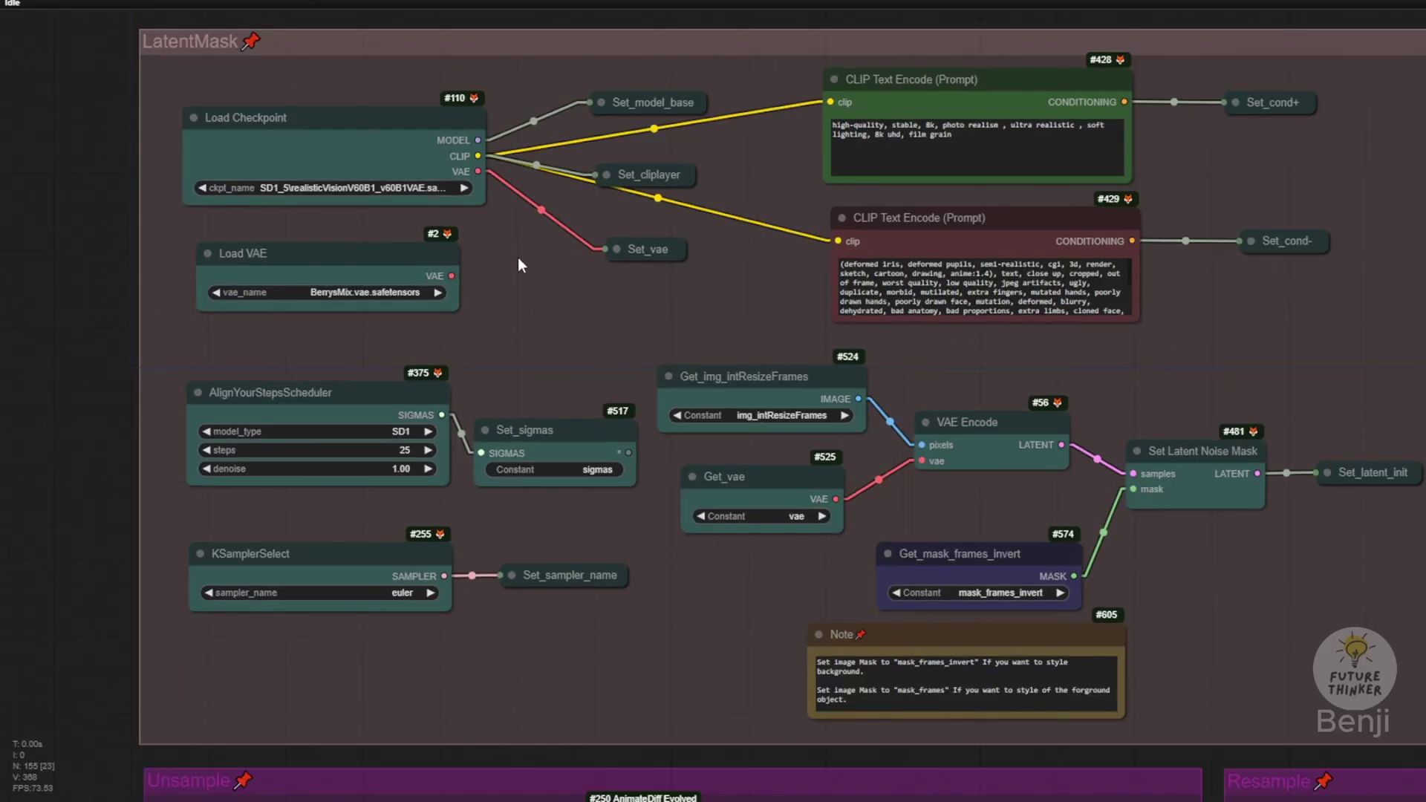
pyautogui.moveTo(525, 260); pyautogui.dragTo(465, 260)
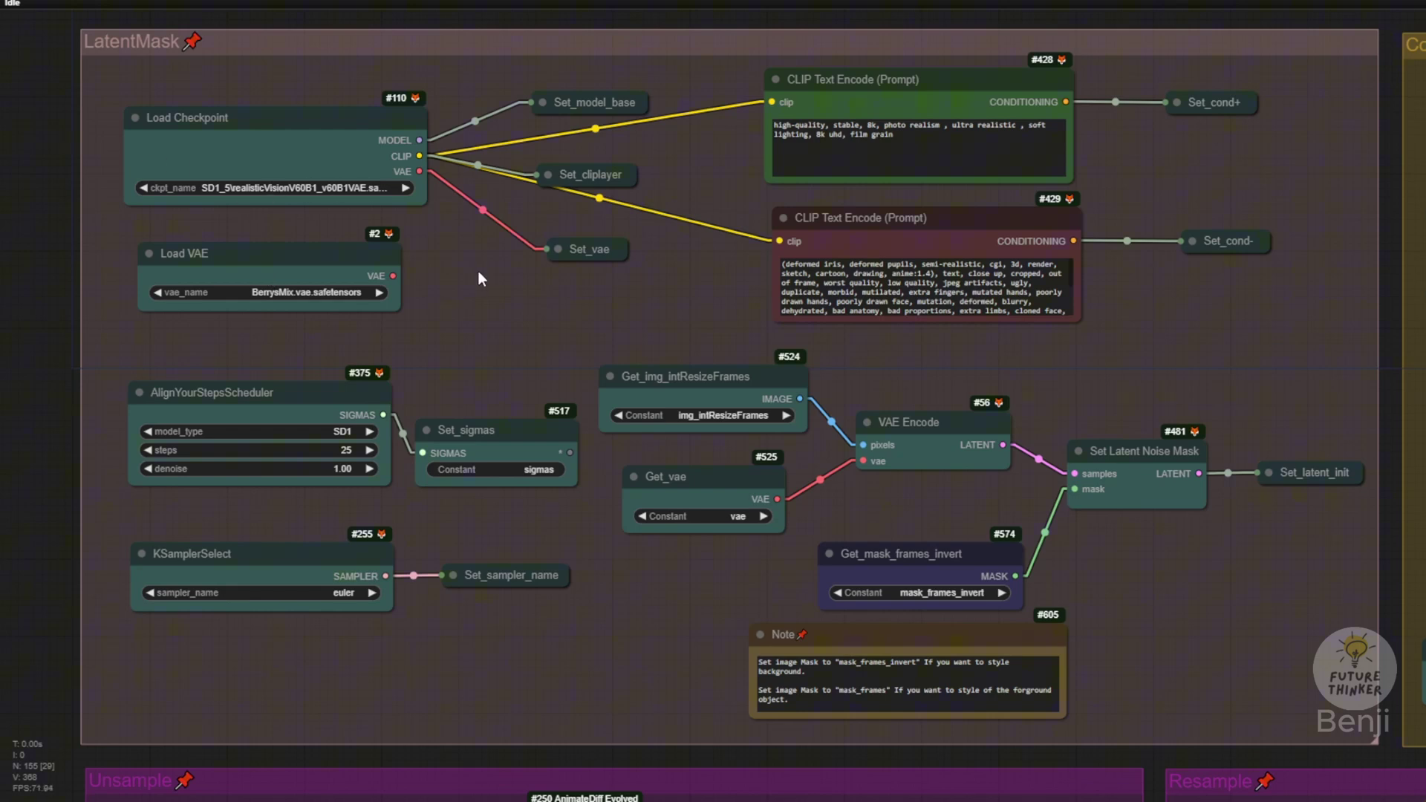
# Select the Load VAE node below the checkpoint loader and examine the nodes around it.
pyautogui.moveTo(479, 272); pyautogui.dragTo(590, 273)
pyautogui.scroll(1, 414, 276)
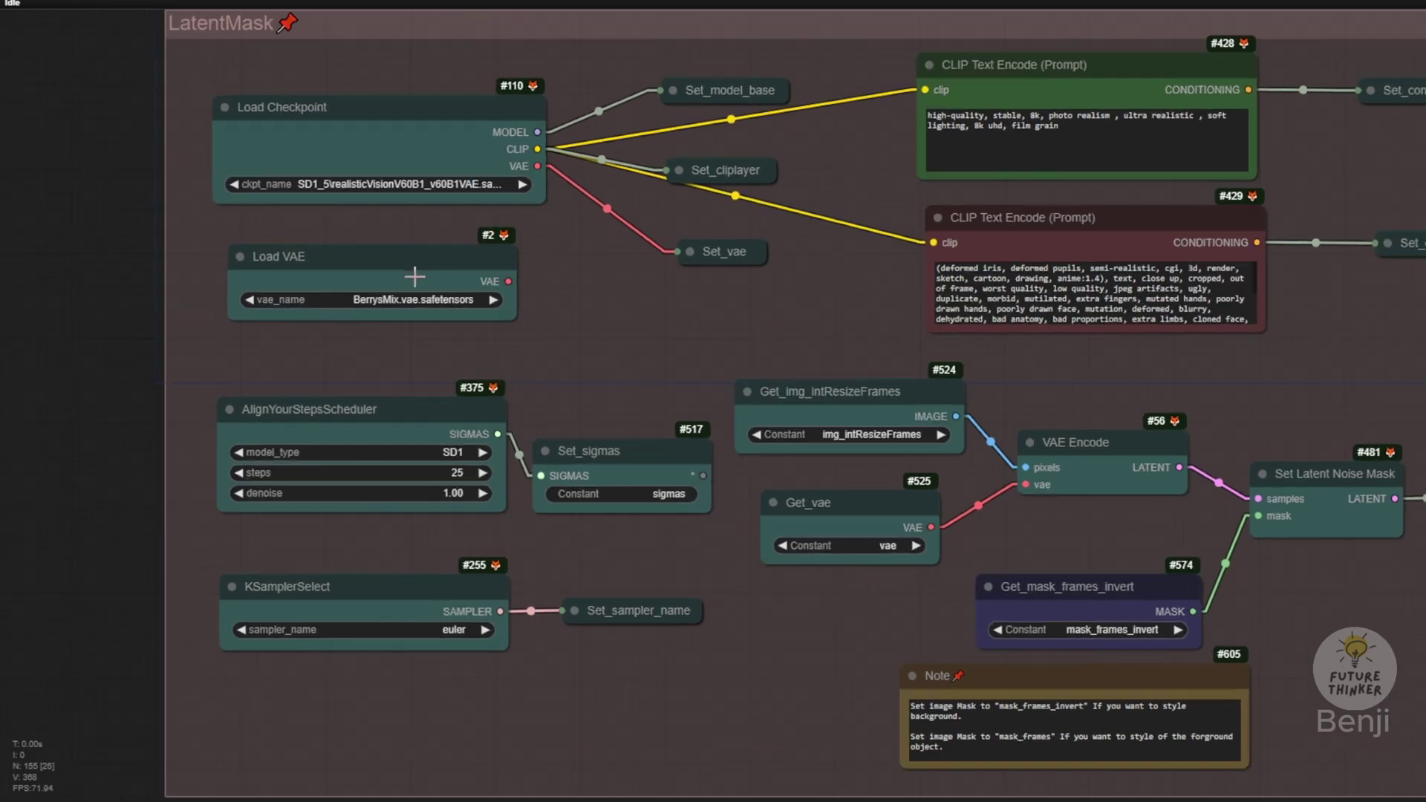
pyautogui.click(414, 276)
pyautogui.moveTo(452, 382); pyautogui.dragTo(488, 338)
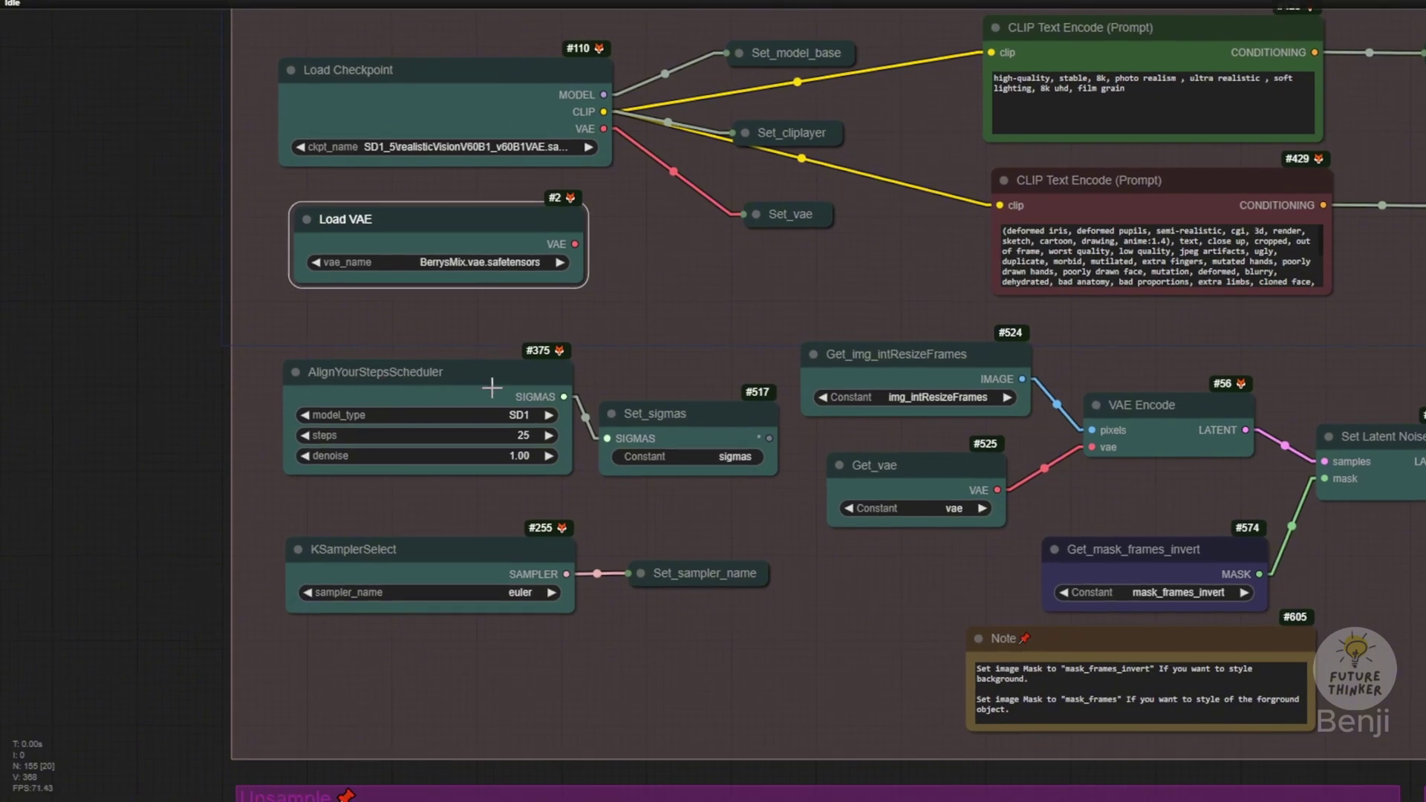
# Choose SD1 as the model type in the AlignYourStepsScheduler node.
pyautogui.scroll(4, 399, 399)
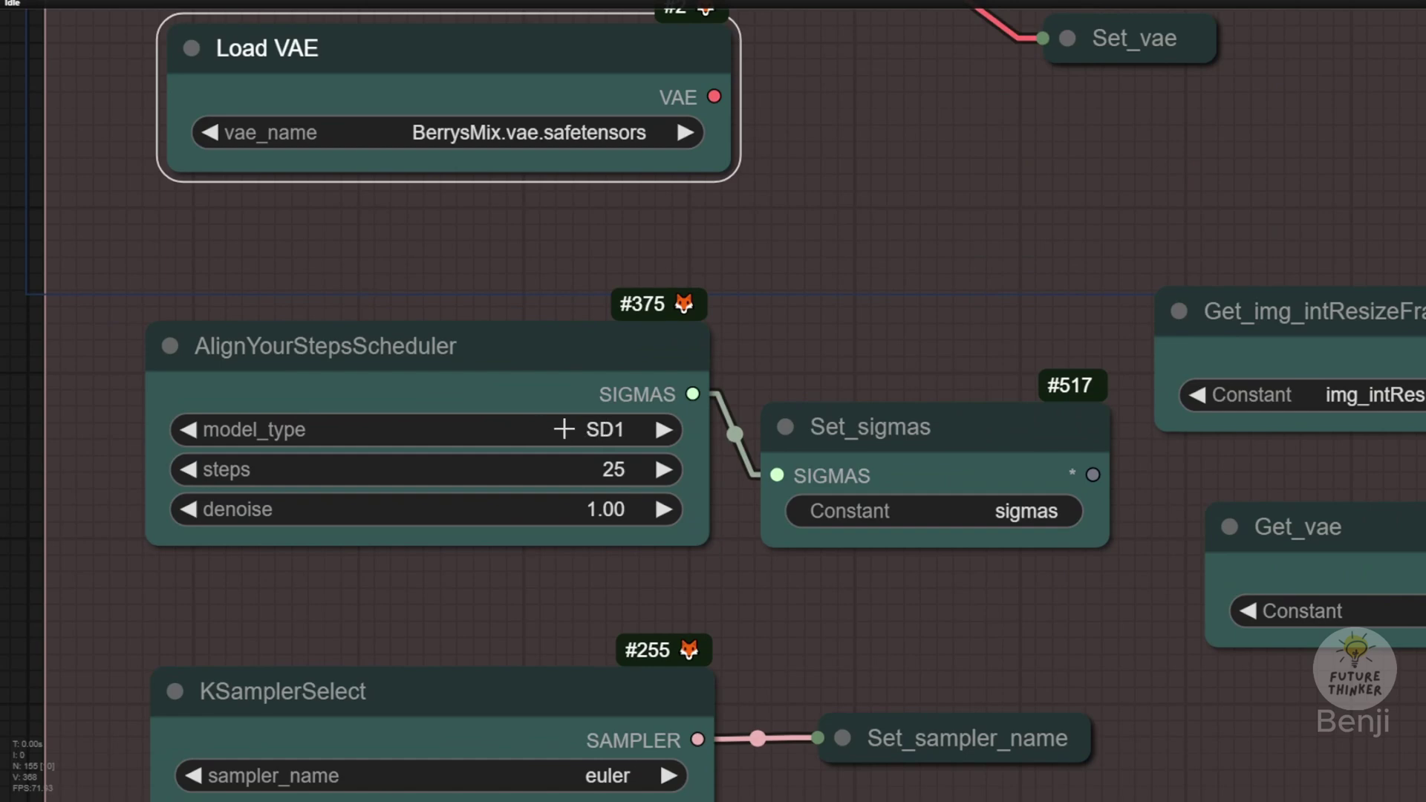
pyautogui.moveTo(862, 295); pyautogui.dragTo(888, 188)
pyautogui.click(520, 313)
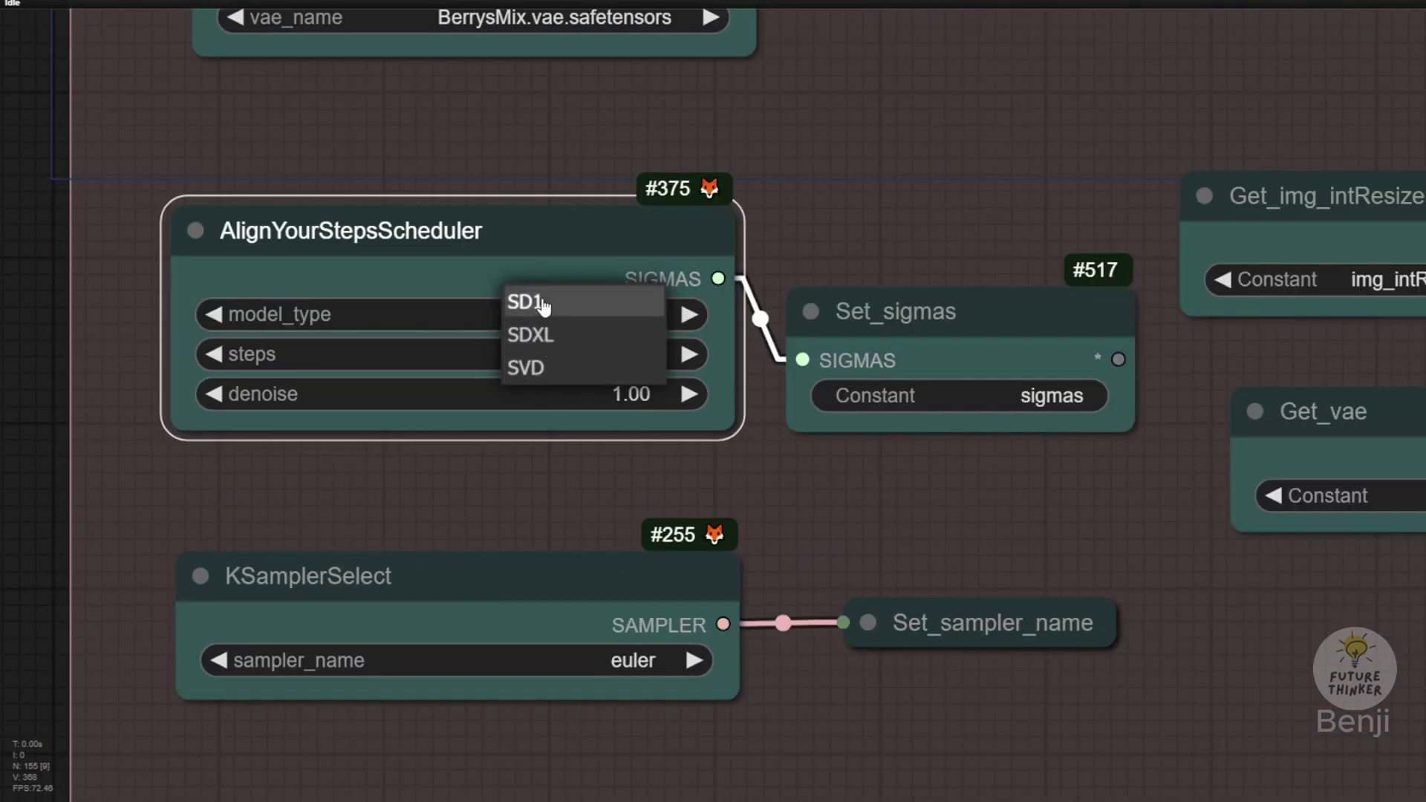
pyautogui.click(518, 302)
pyautogui.click(891, 167)
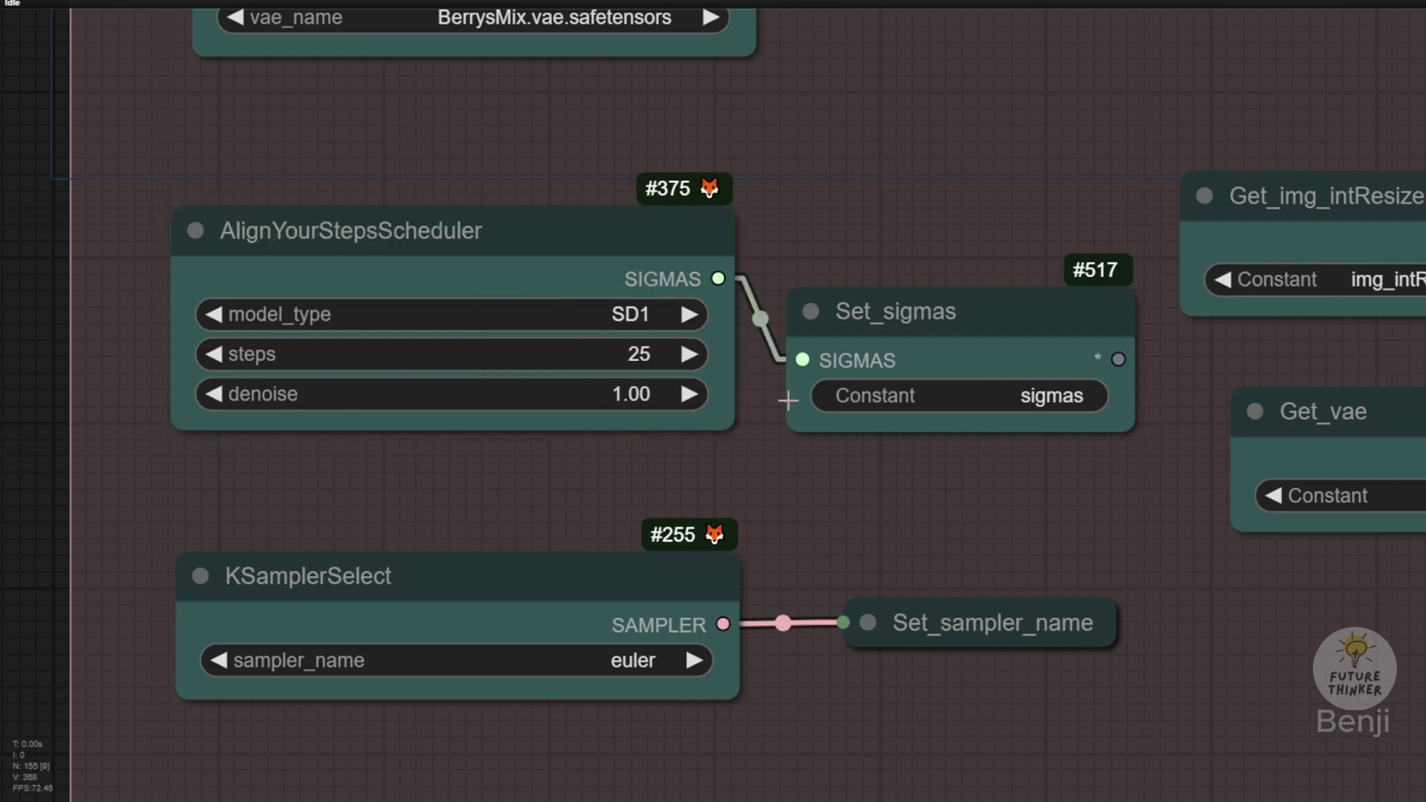
# Move the Set_sigmas node slightly up beside the AlignYourStepsScheduler node.
pyautogui.scroll(-3, 893, 444)
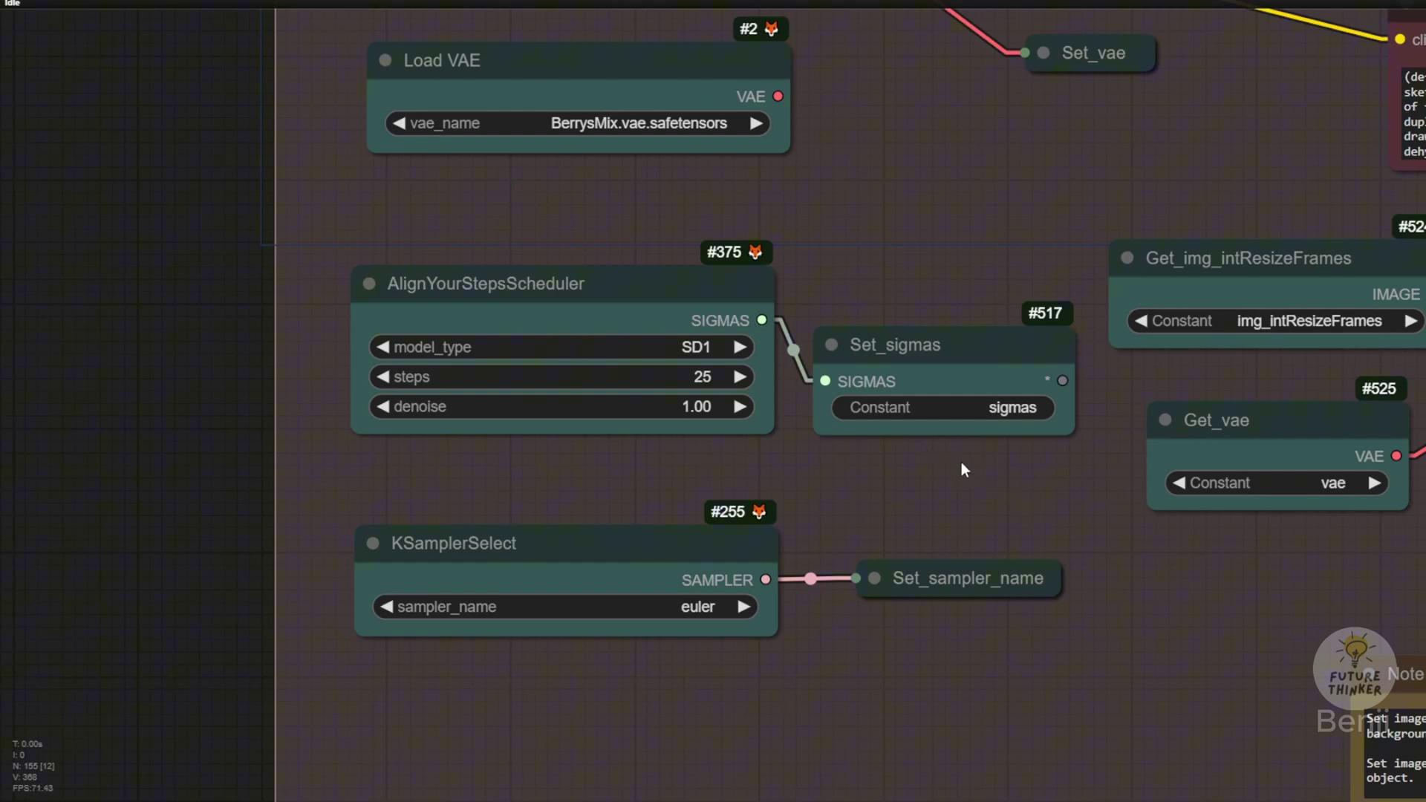
pyautogui.moveTo(962, 469); pyautogui.dragTo(680, 466)
pyautogui.moveTo(669, 361); pyautogui.dragTo(684, 328)
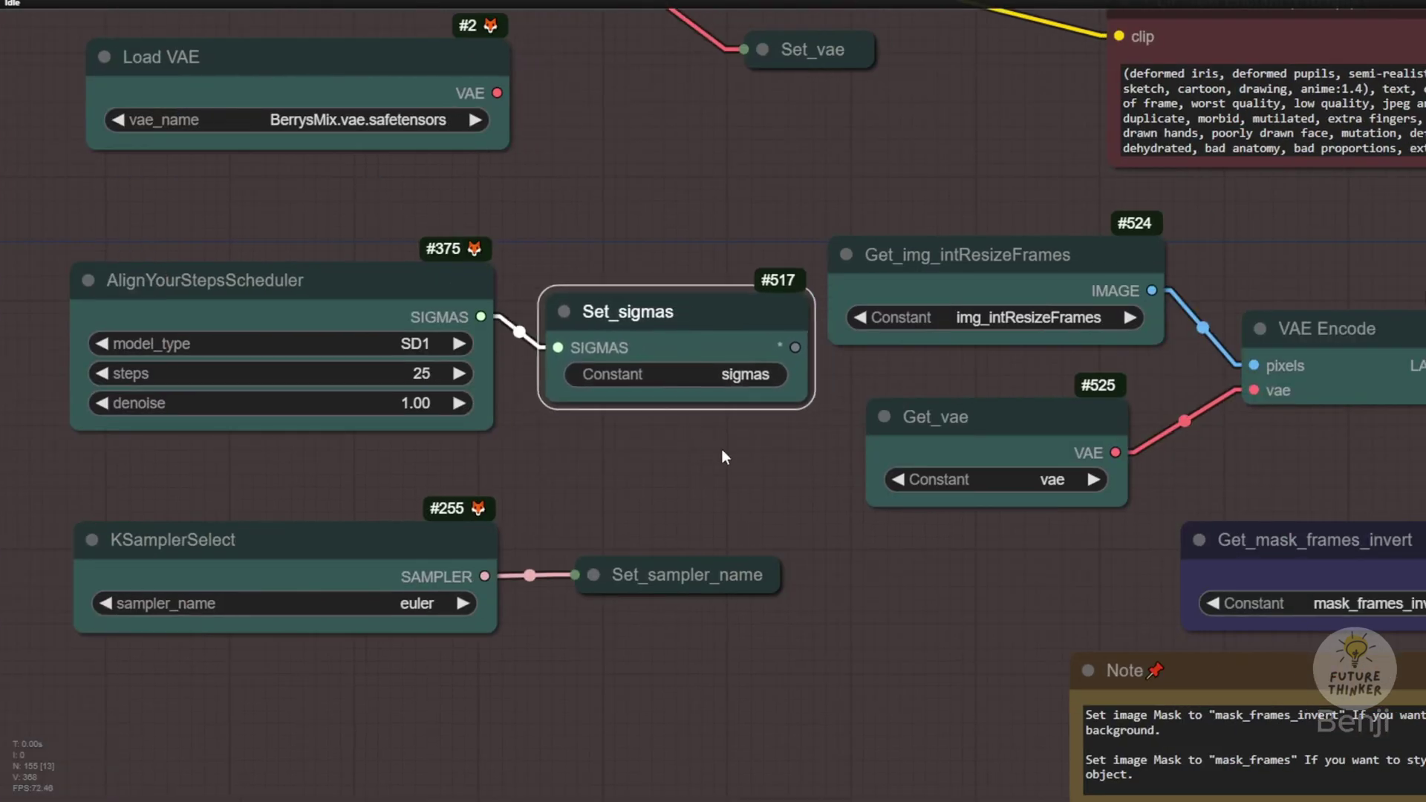
# Inspect the KSamplerSelect node's sampler setting and select the connected Set_sampler_name node.
pyautogui.scroll(-3, 755, 449)
pyautogui.moveTo(926, 534); pyautogui.dragTo(845, 452)
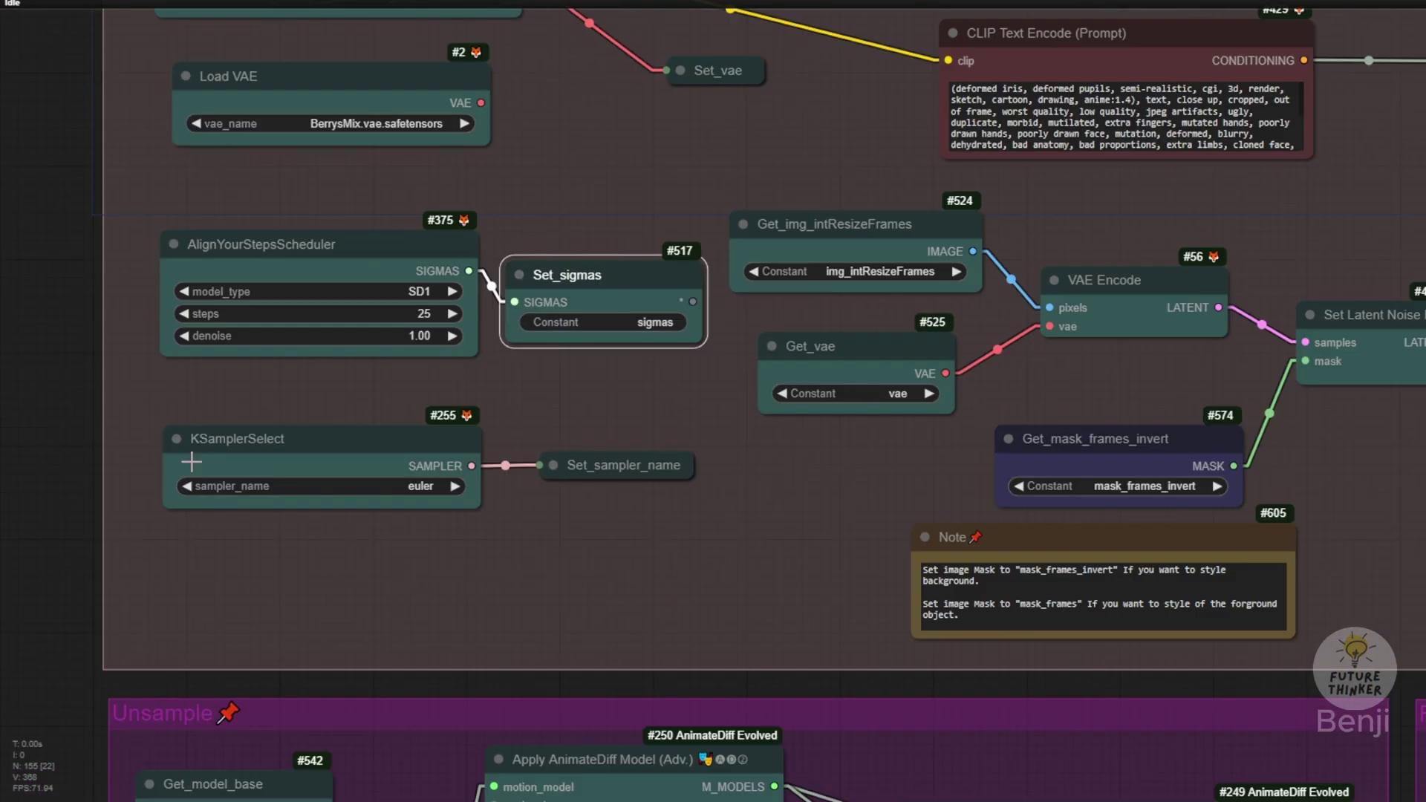
pyautogui.scroll(3, 214, 452)
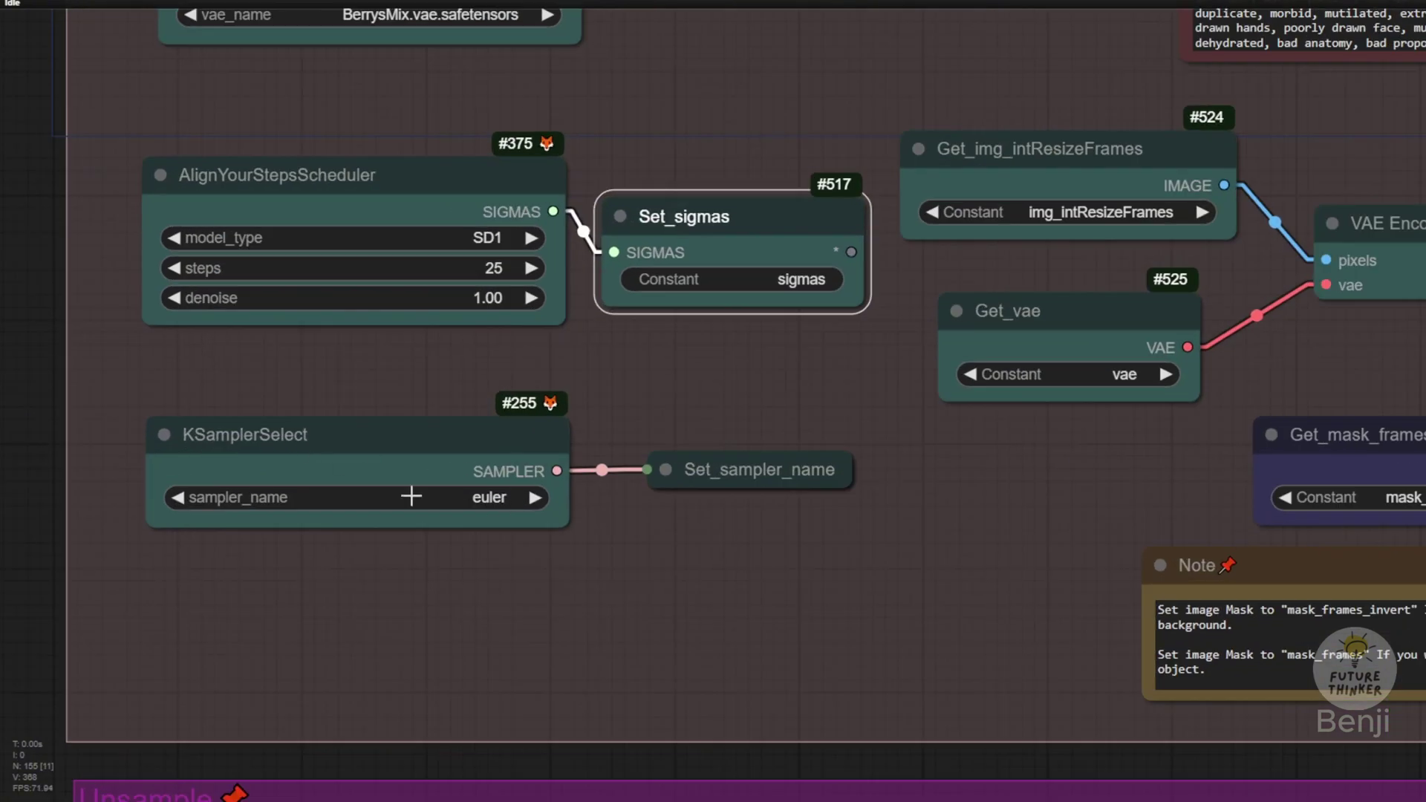
pyautogui.click(750, 471)
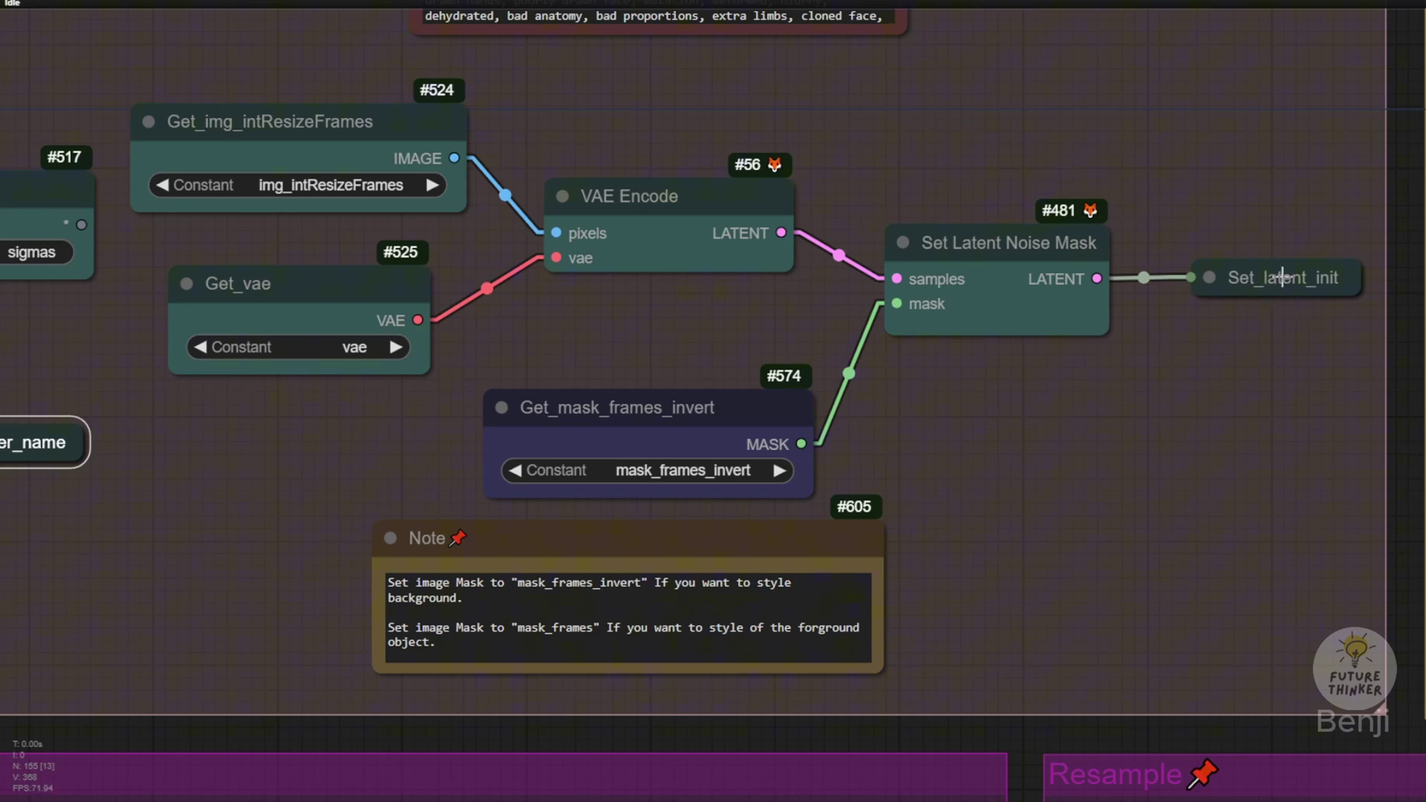
# Nudge the Set_latent_init node up slightly and move the Get_mask_frames_invert node up toward Set Latent Noise Mask.
pyautogui.click(1203, 278)
pyautogui.moveTo(1203, 277)
pyautogui.mouseDown()
pyautogui.moveTo(1198, 233)
pyautogui.moveTo(1215, 272)
pyautogui.mouseUp()
pyautogui.click(1168, 244)
pyautogui.moveTo(659, 348); pyautogui.dragTo(869, 348)
pyautogui.moveTo(822, 414); pyautogui.dragTo(841, 388)
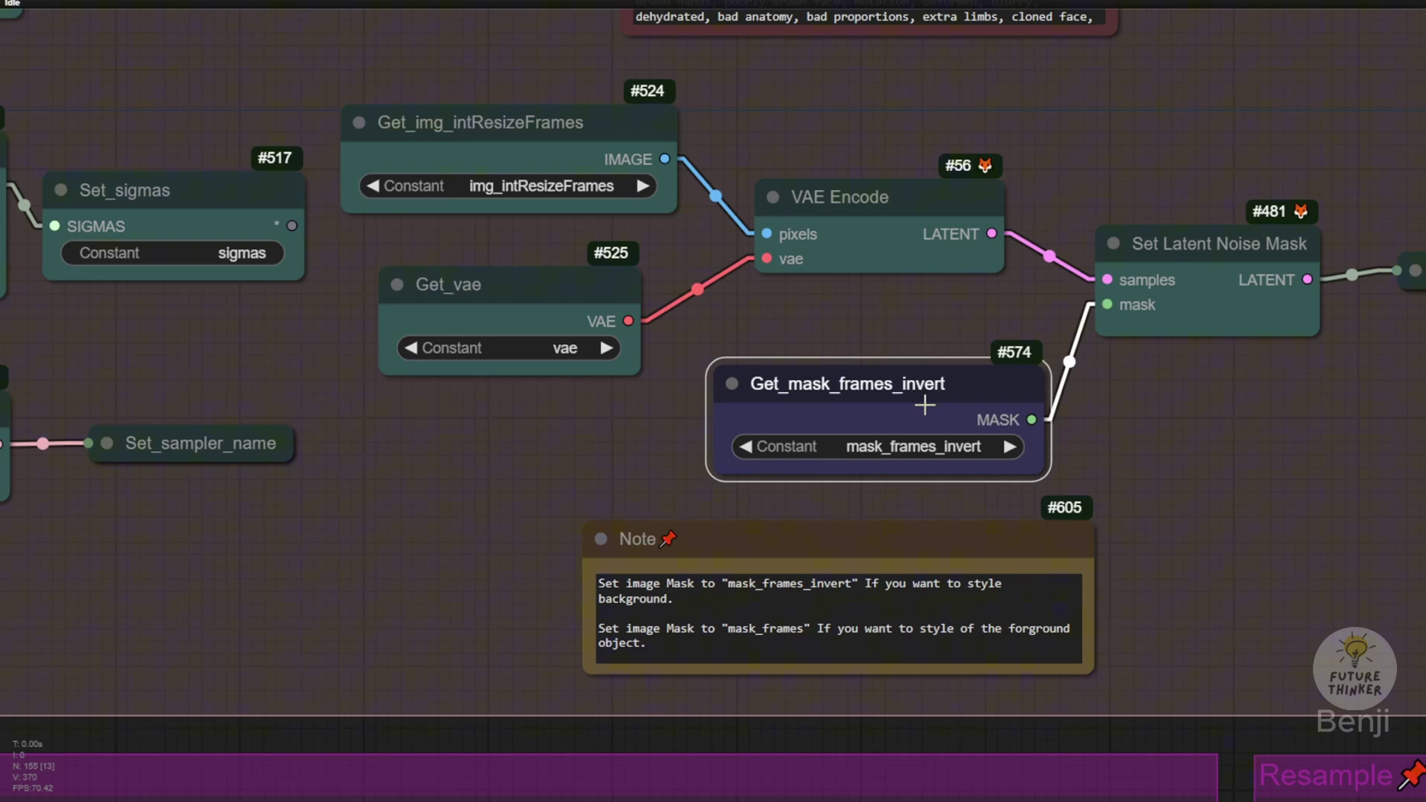
pyautogui.scroll(7, 966, 503)
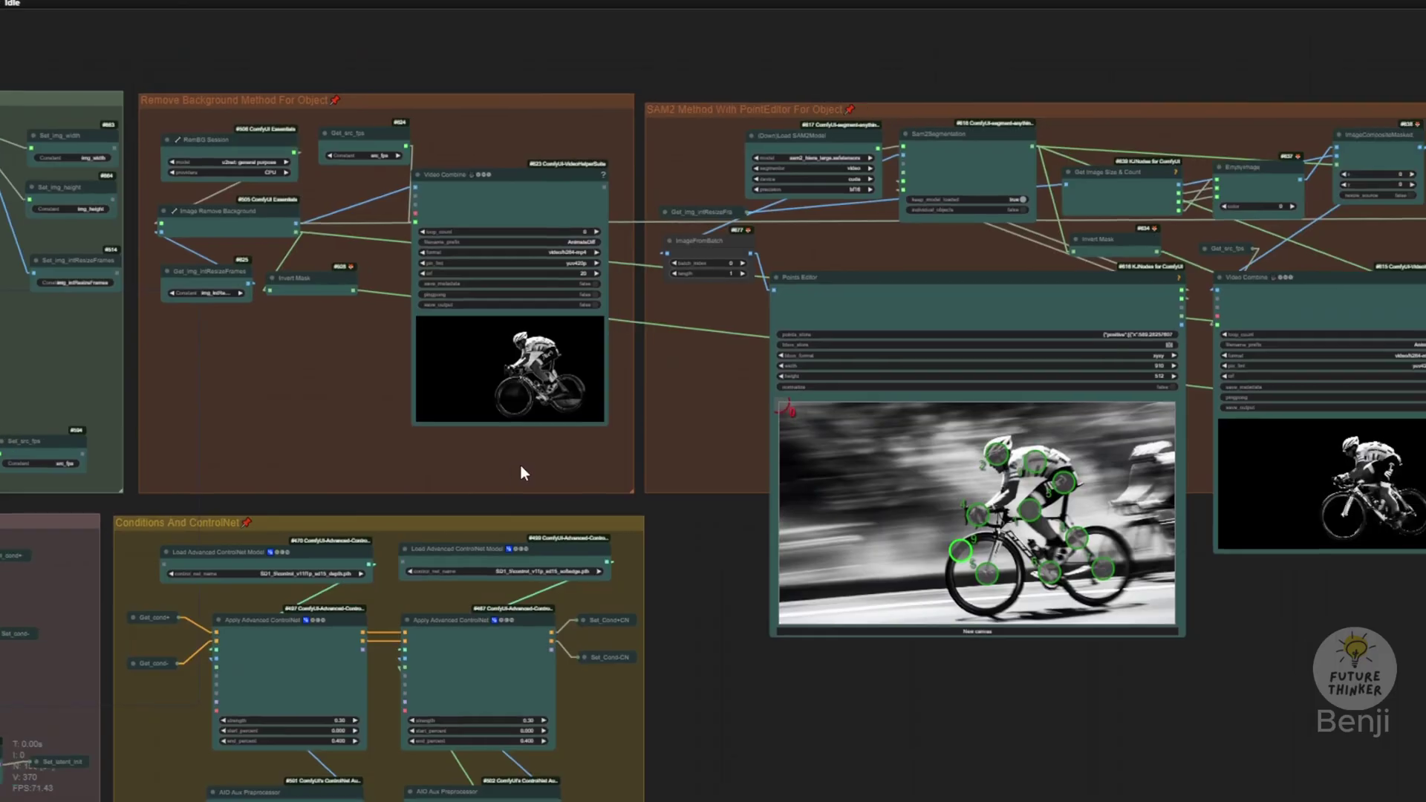
# Compare the SAM2 Points Editor canvas with its masked cyclist preview and return to the LatentMask group.
pyautogui.moveTo(525, 471); pyautogui.dragTo(428, 452)
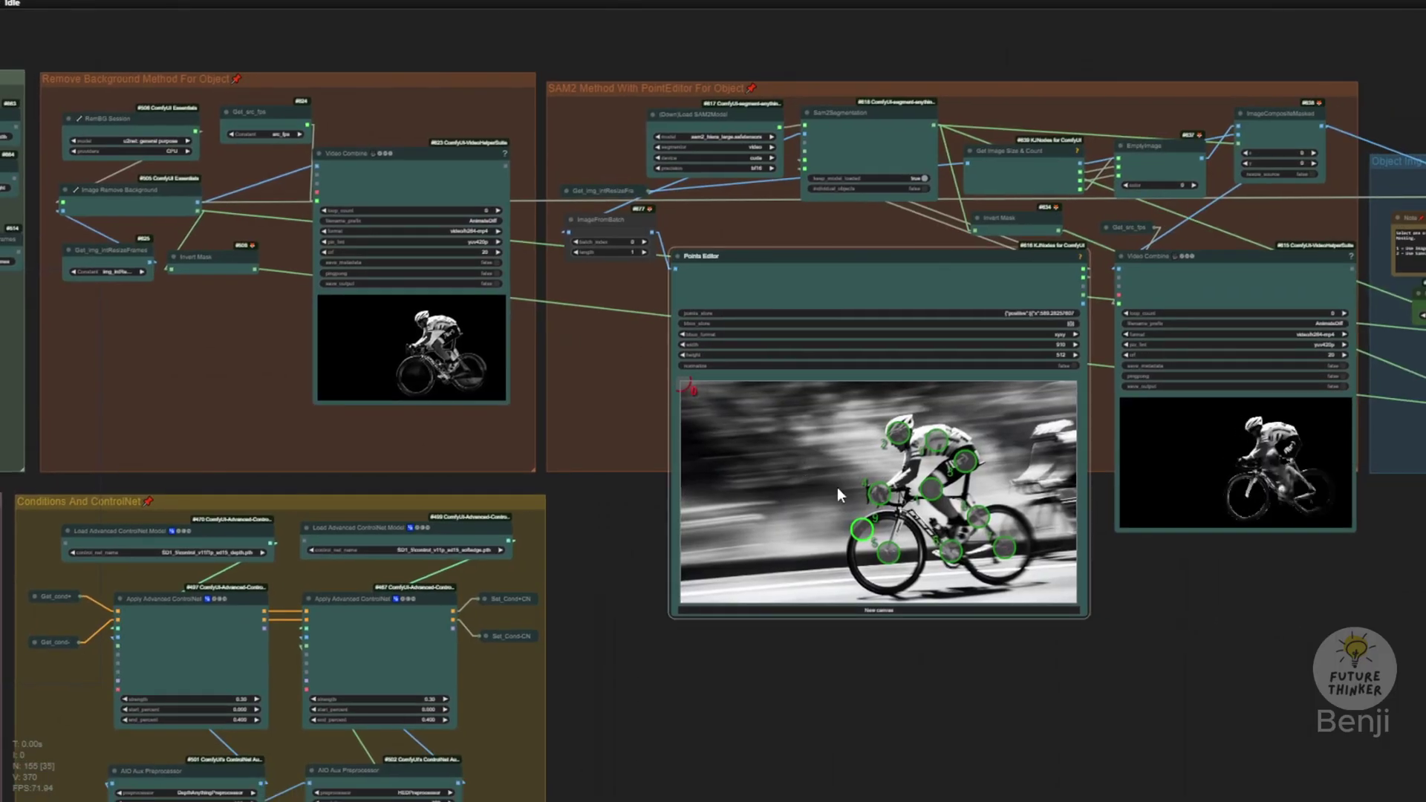
pyautogui.moveTo(1285, 571); pyautogui.dragTo(1151, 582)
pyautogui.scroll(8, 1144, 578)
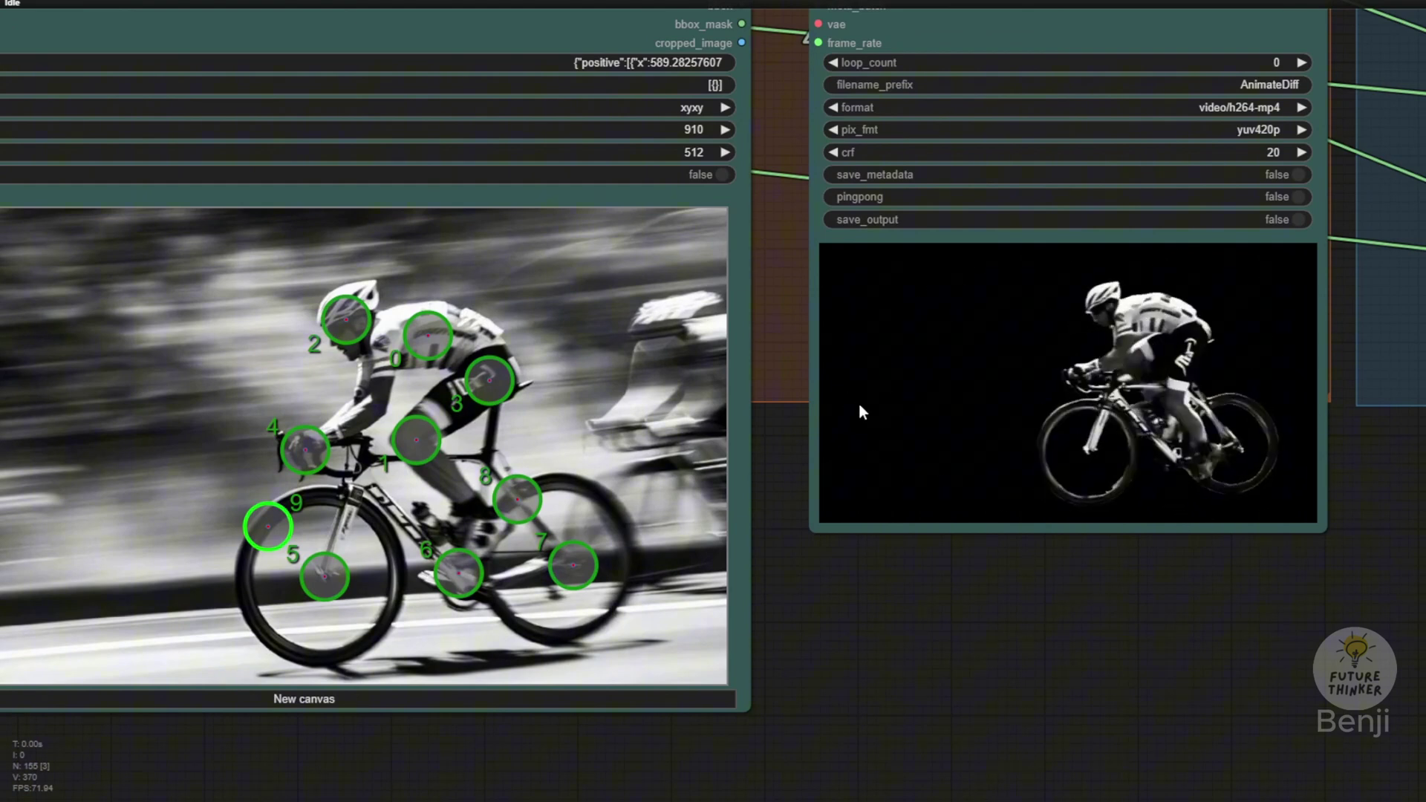
pyautogui.scroll(-10, 862, 472)
pyautogui.moveTo(549, 338); pyautogui.dragTo(637, 297)
pyautogui.scroll(6, 545, 294)
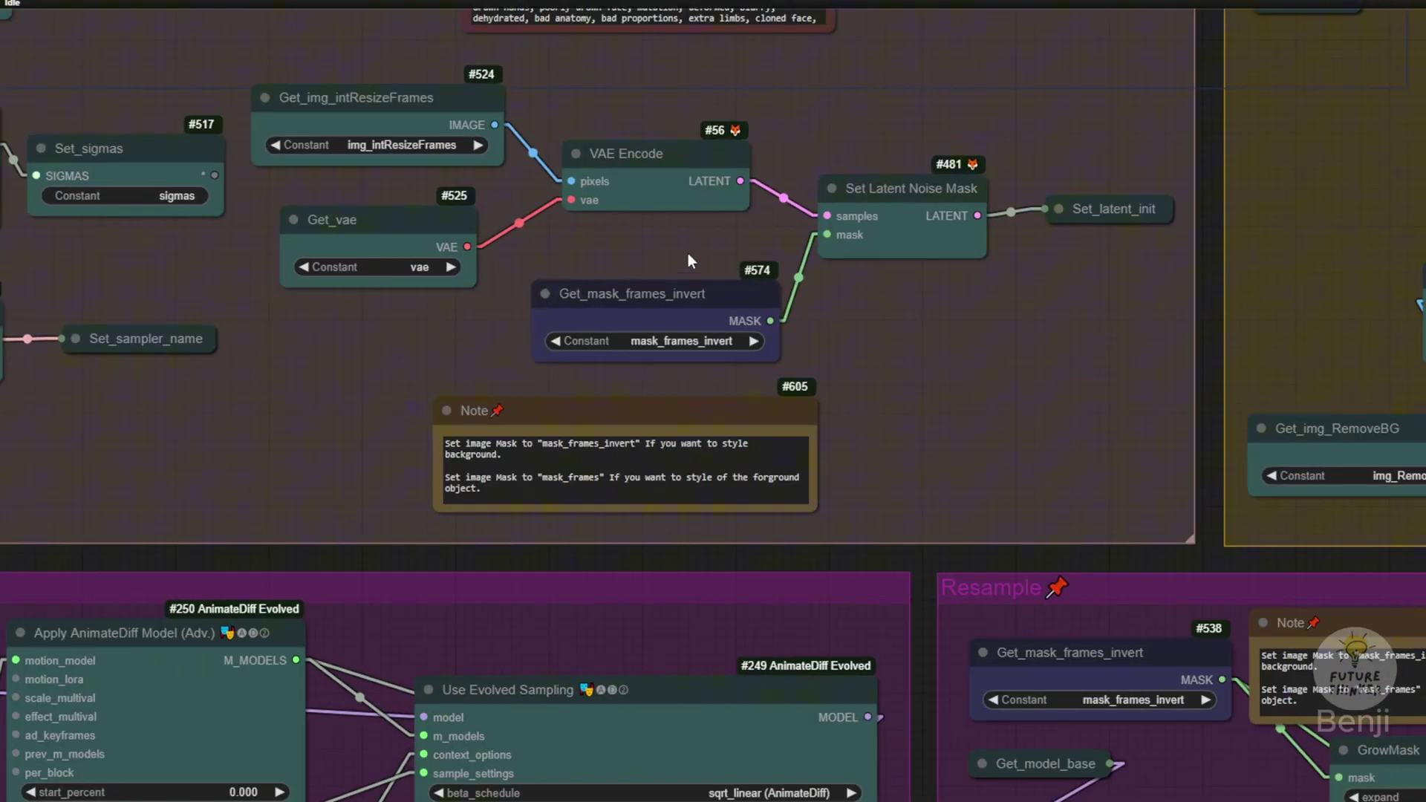
# Nudge the Get_mask_frames_invert node down slightly and highlight the word "background" in the image mask note below it.
pyautogui.scroll(4, 687, 255)
pyautogui.moveTo(384, 420); pyautogui.dragTo(573, 356)
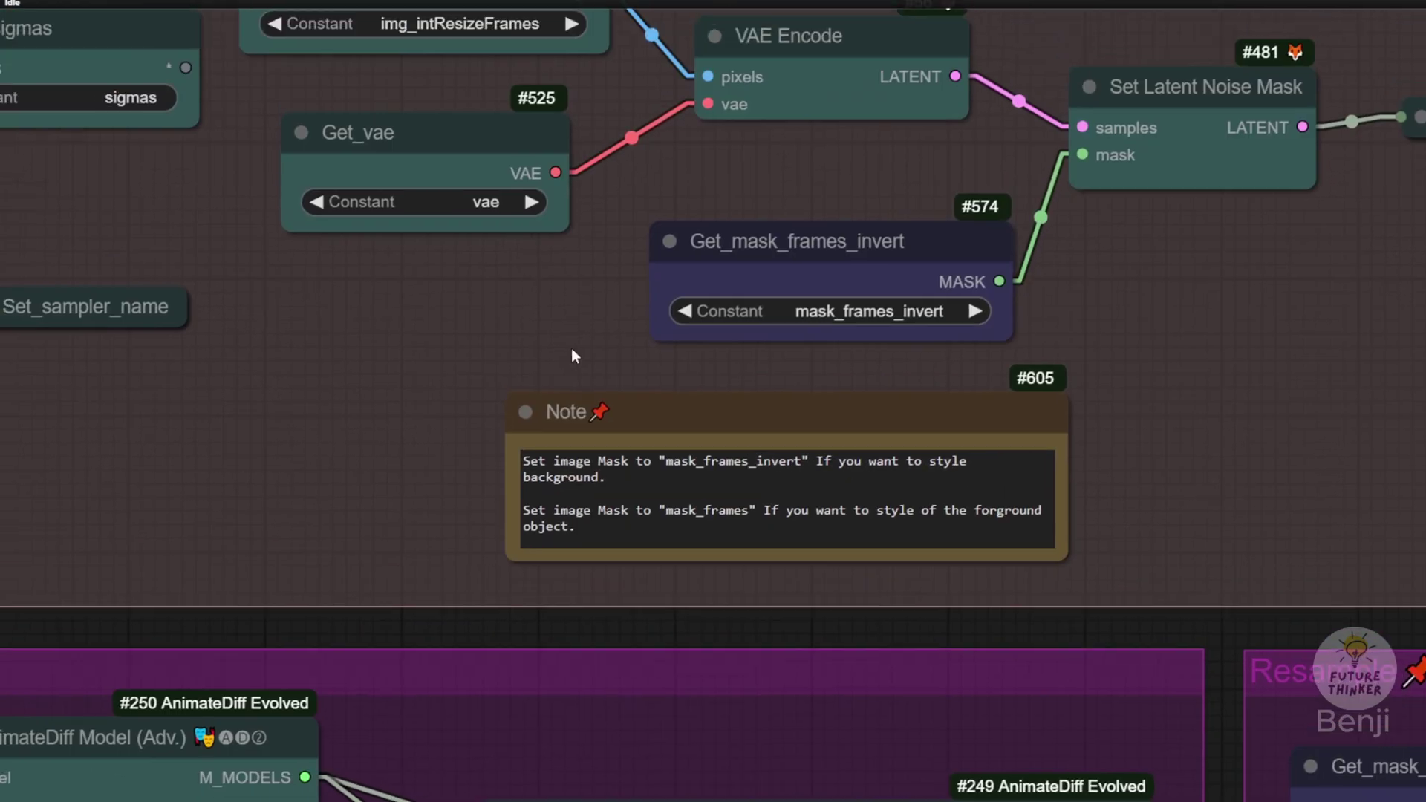
pyautogui.scroll(4, 579, 401)
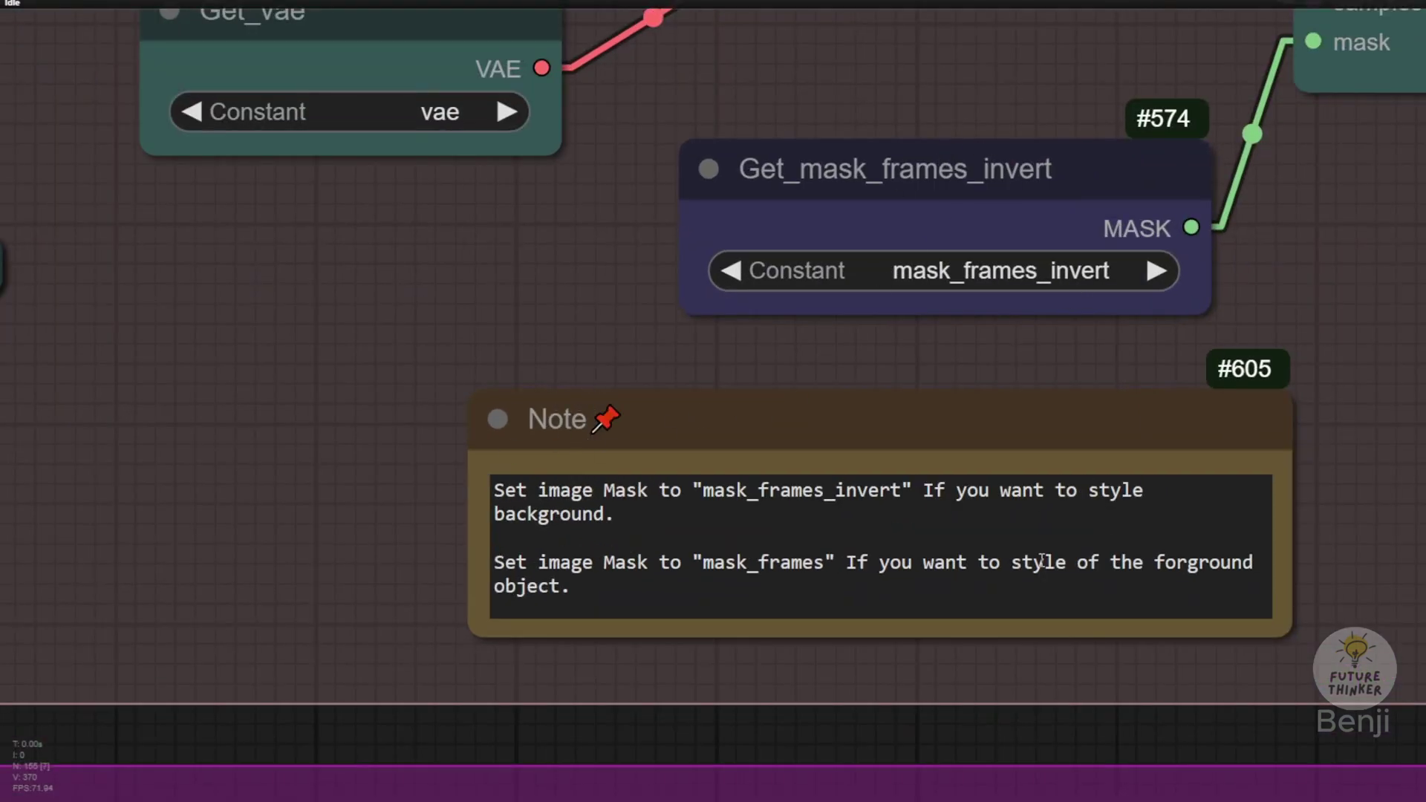
pyautogui.click(903, 445)
pyautogui.click(973, 191)
pyautogui.moveTo(974, 189); pyautogui.dragTo(969, 203)
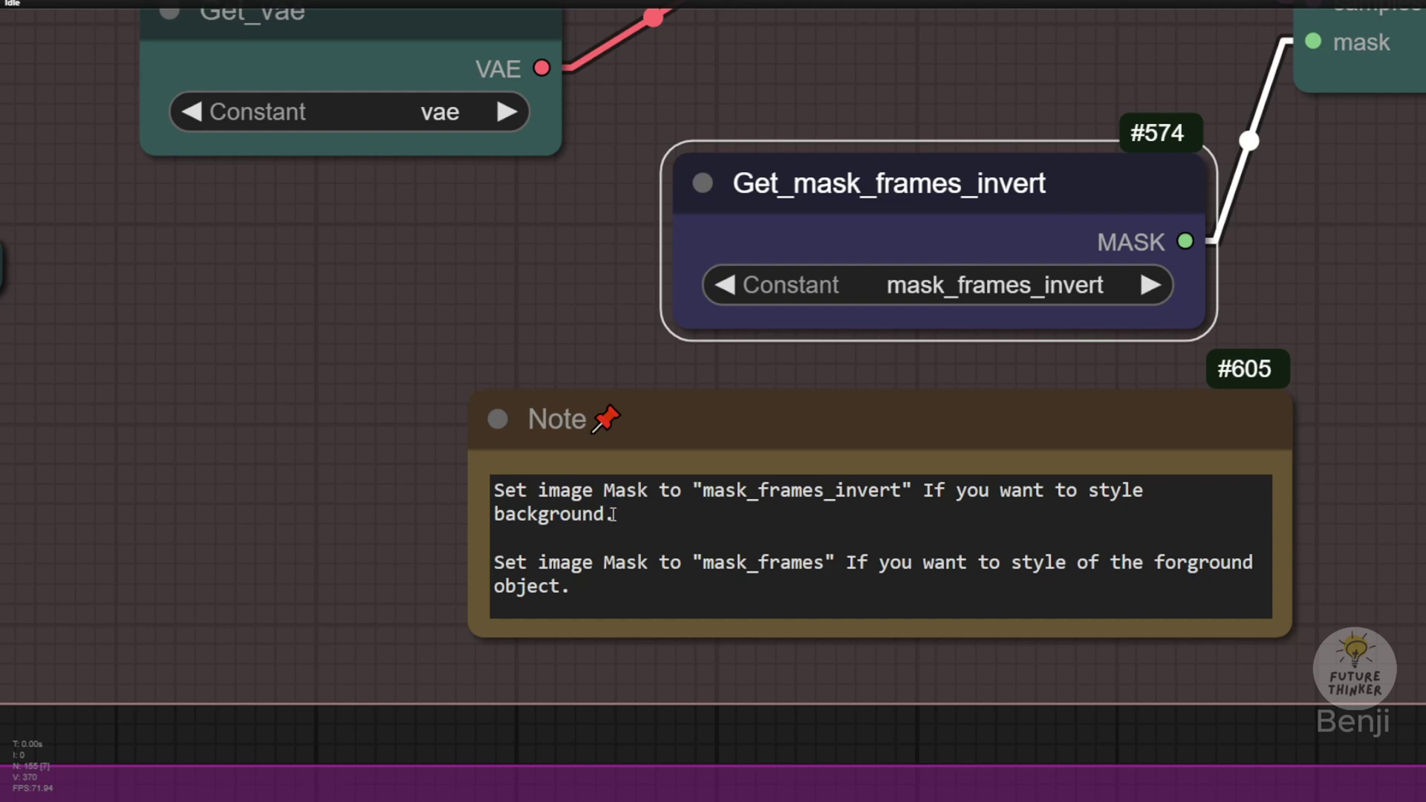
pyautogui.moveTo(612, 518); pyautogui.dragTo(503, 516)
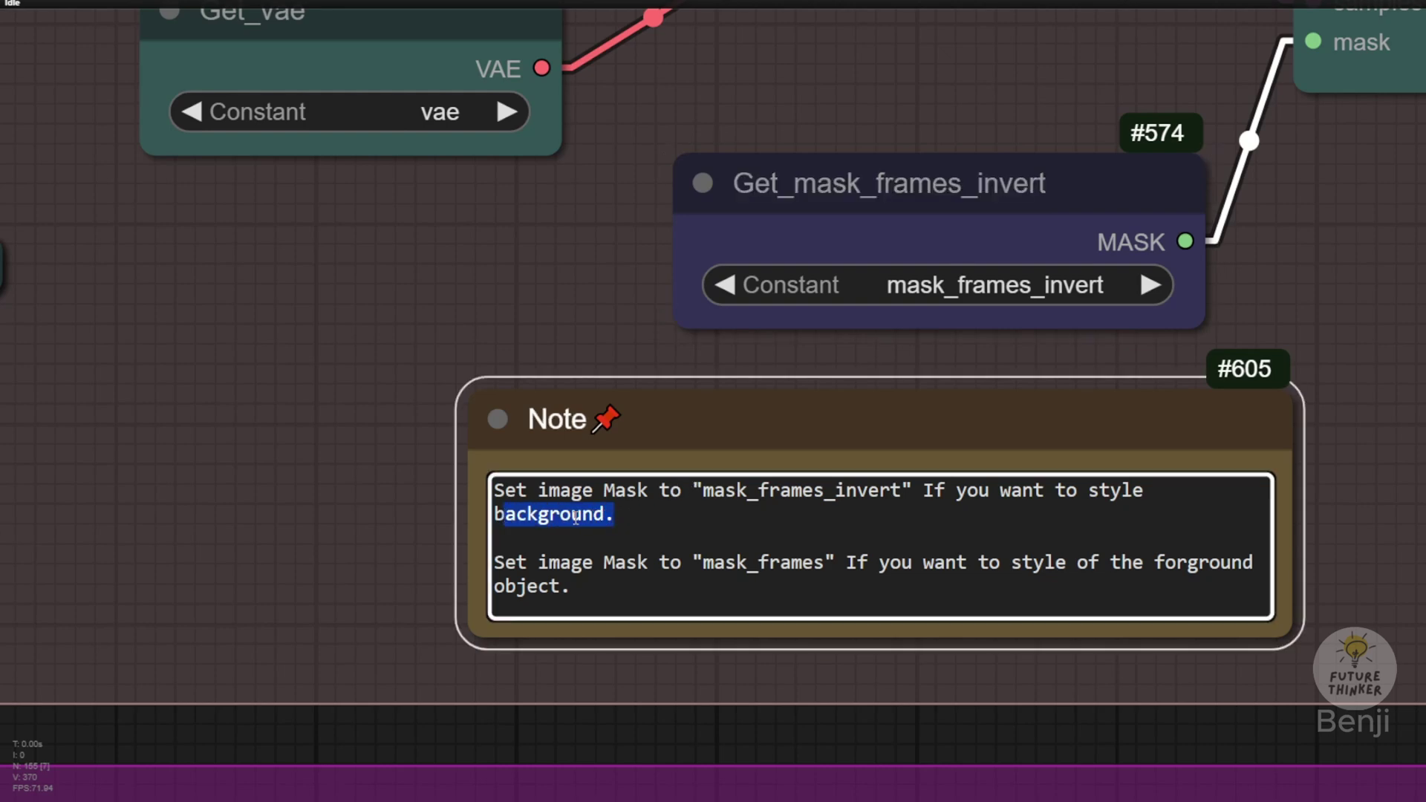
# Look through the constant options for the Get_mask_frames_invert node, including mask_frames.
pyautogui.click(966, 285)
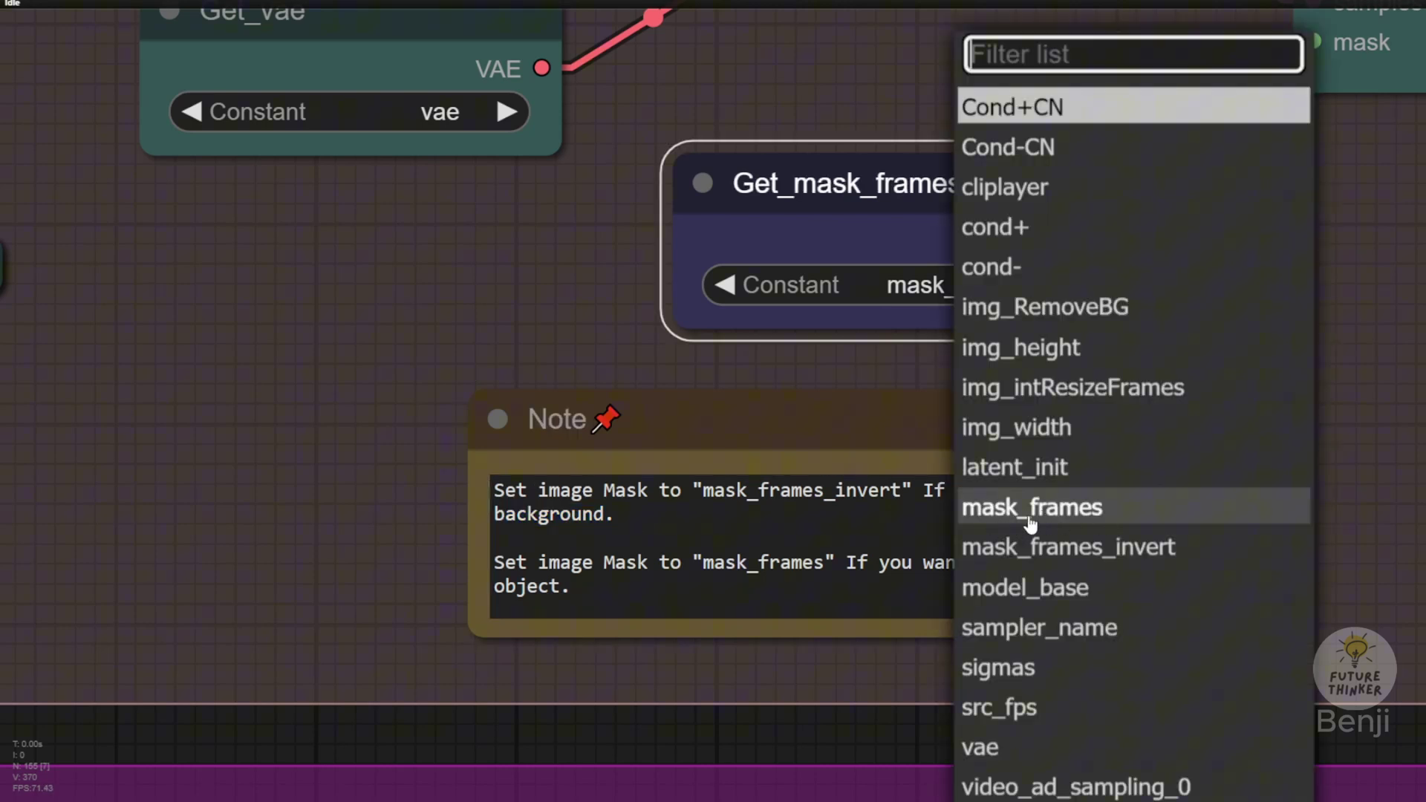
pyautogui.click(1027, 520)
pyautogui.click(1412, 423)
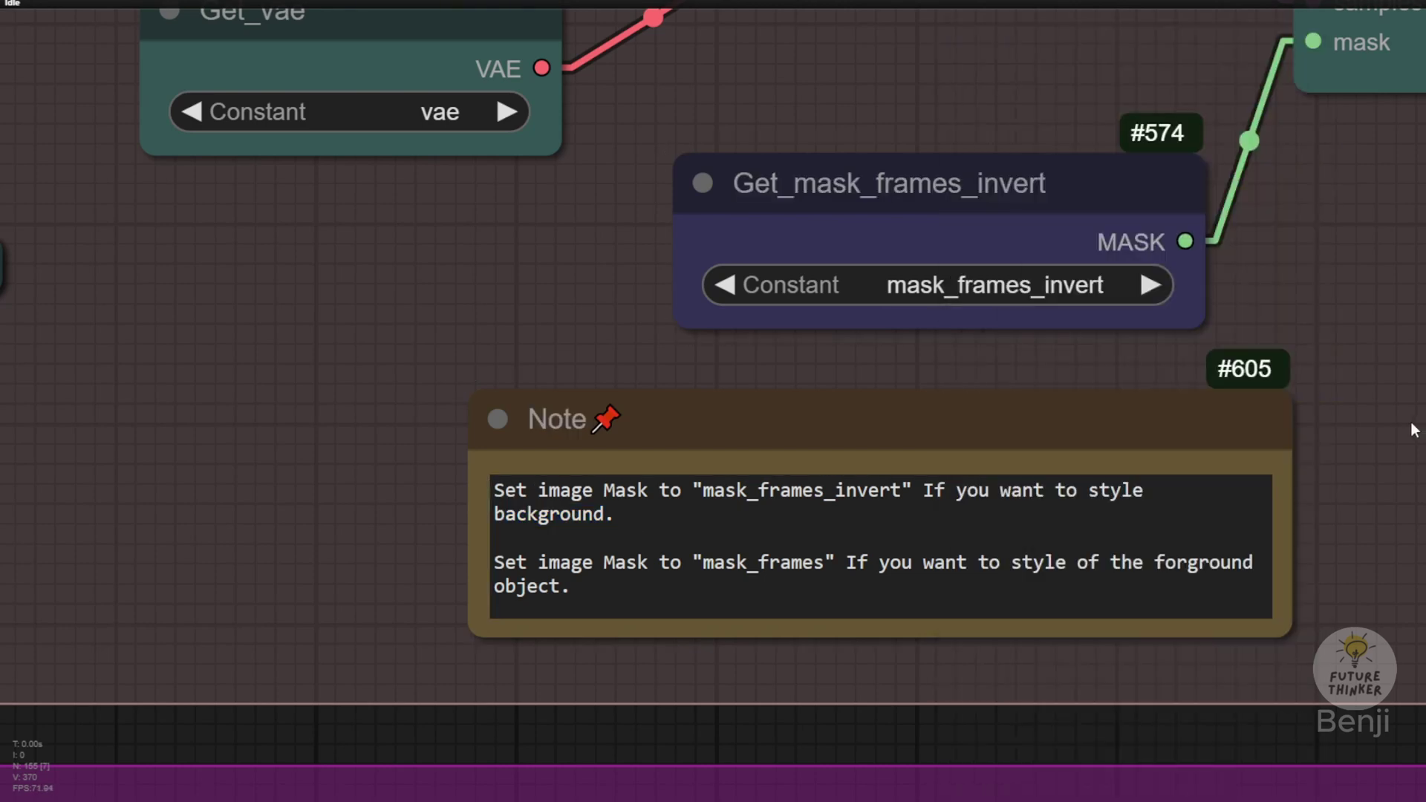
pyautogui.scroll(-1, 1261, 408)
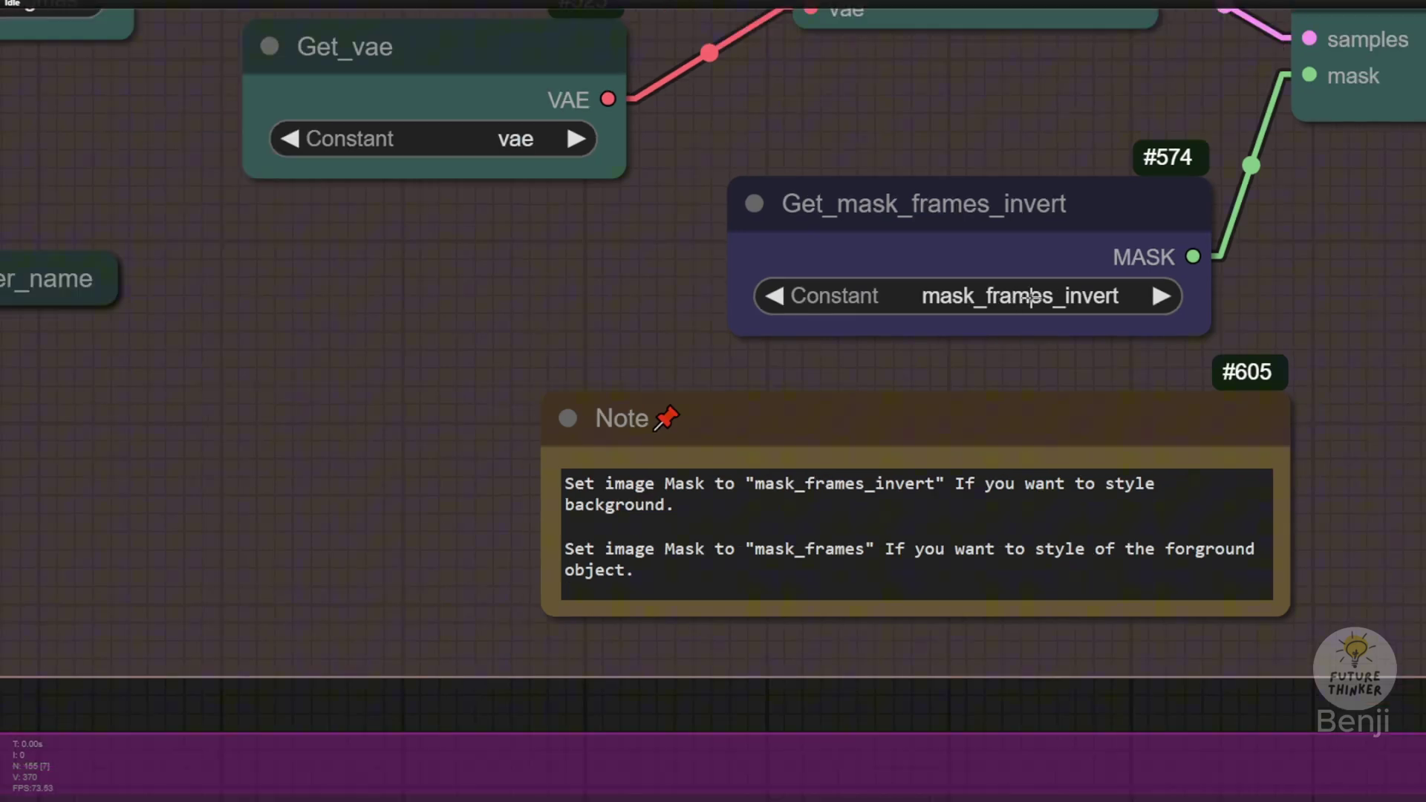
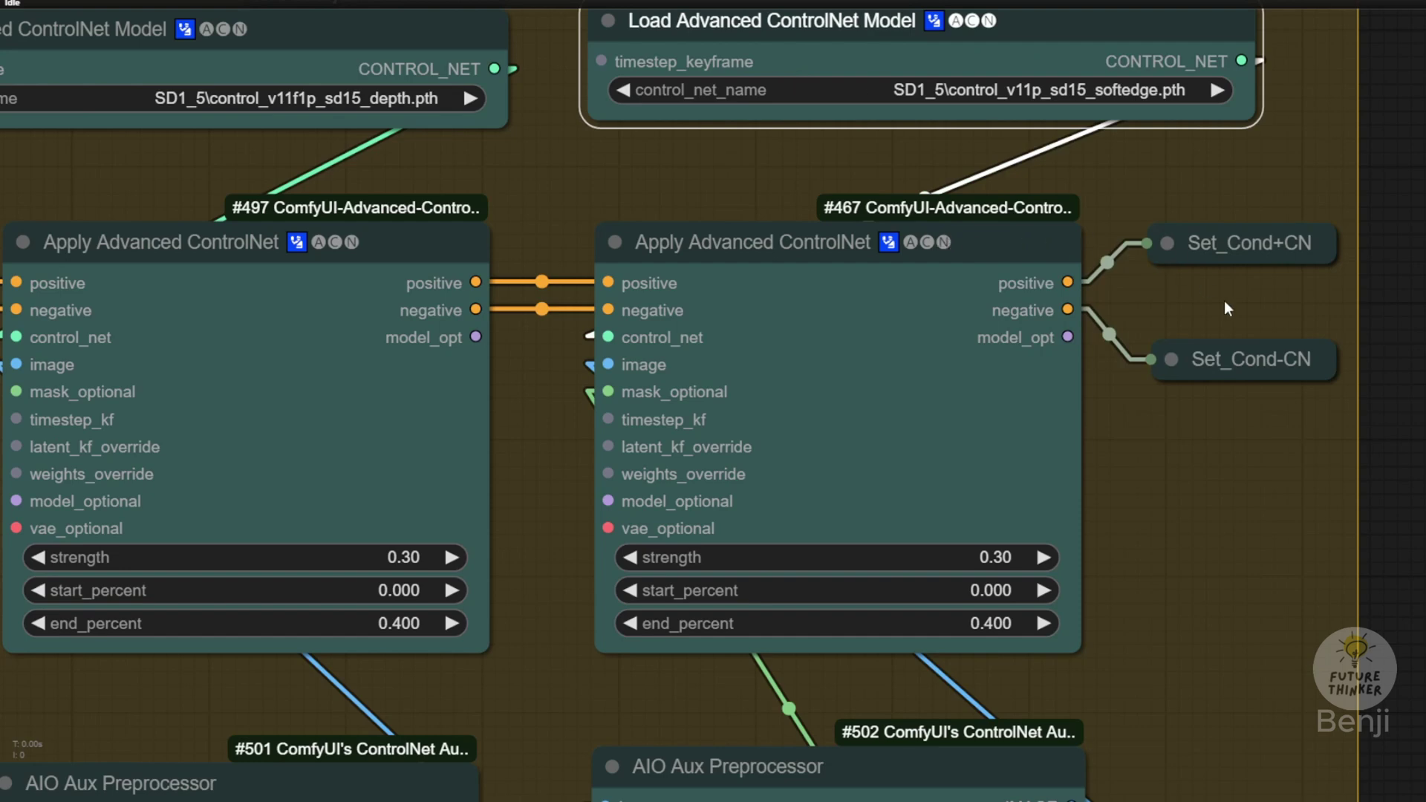
# Nudge the Get_mask_frames_invert node below the HEDPreprocessor node up and slightly to the right.
pyautogui.moveTo(1156, 583); pyautogui.dragTo(1226, 123)
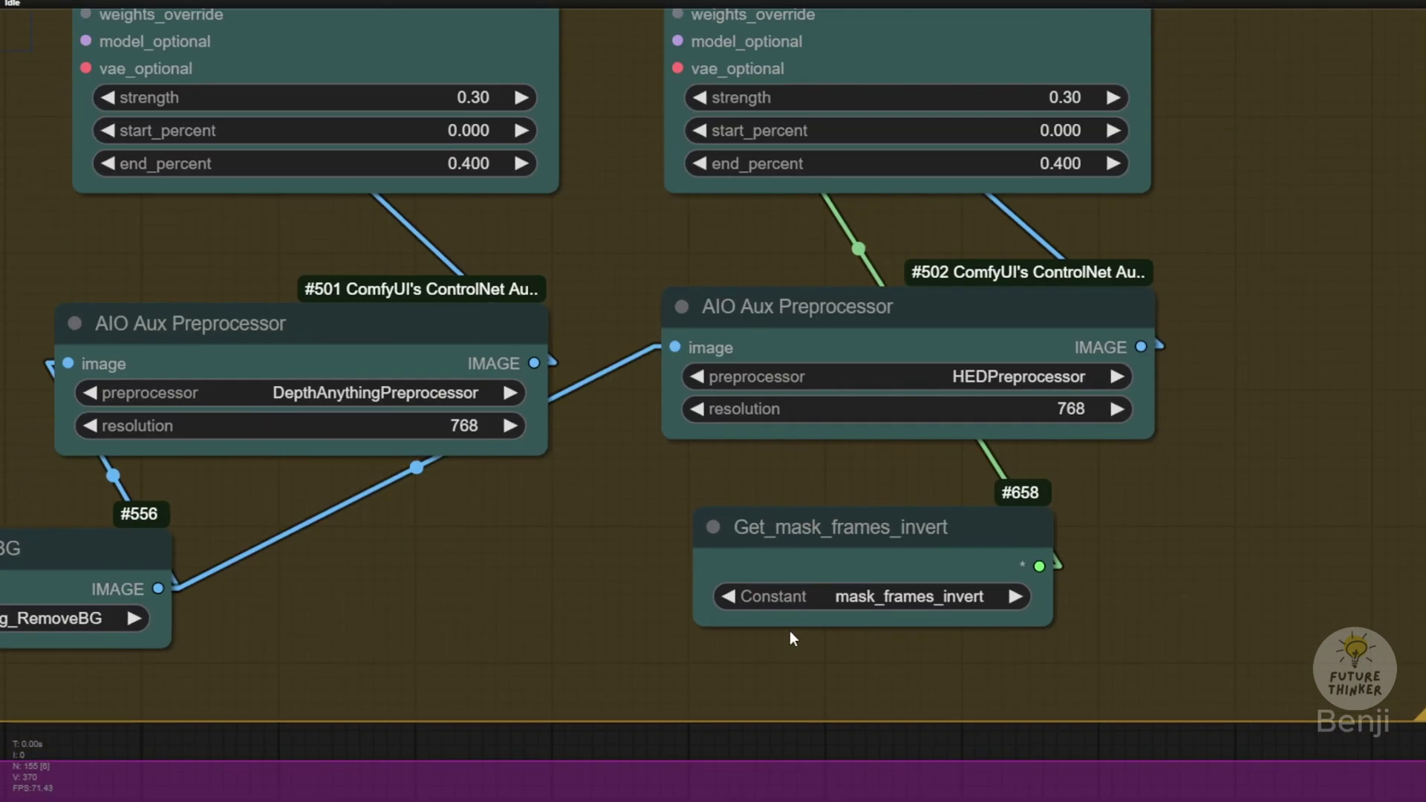
pyautogui.moveTo(862, 551); pyautogui.dragTo(879, 525)
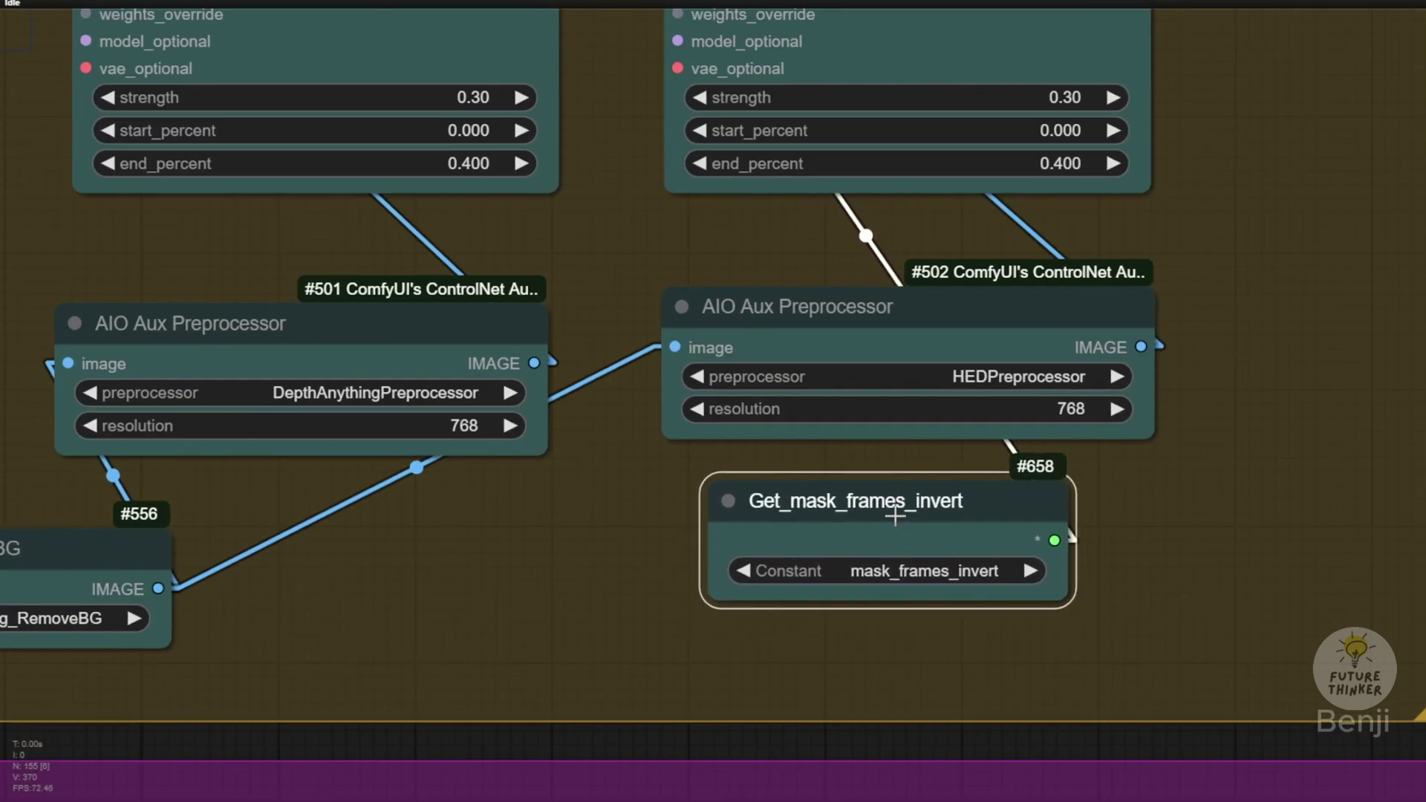
pyautogui.scroll(5, 1175, 648)
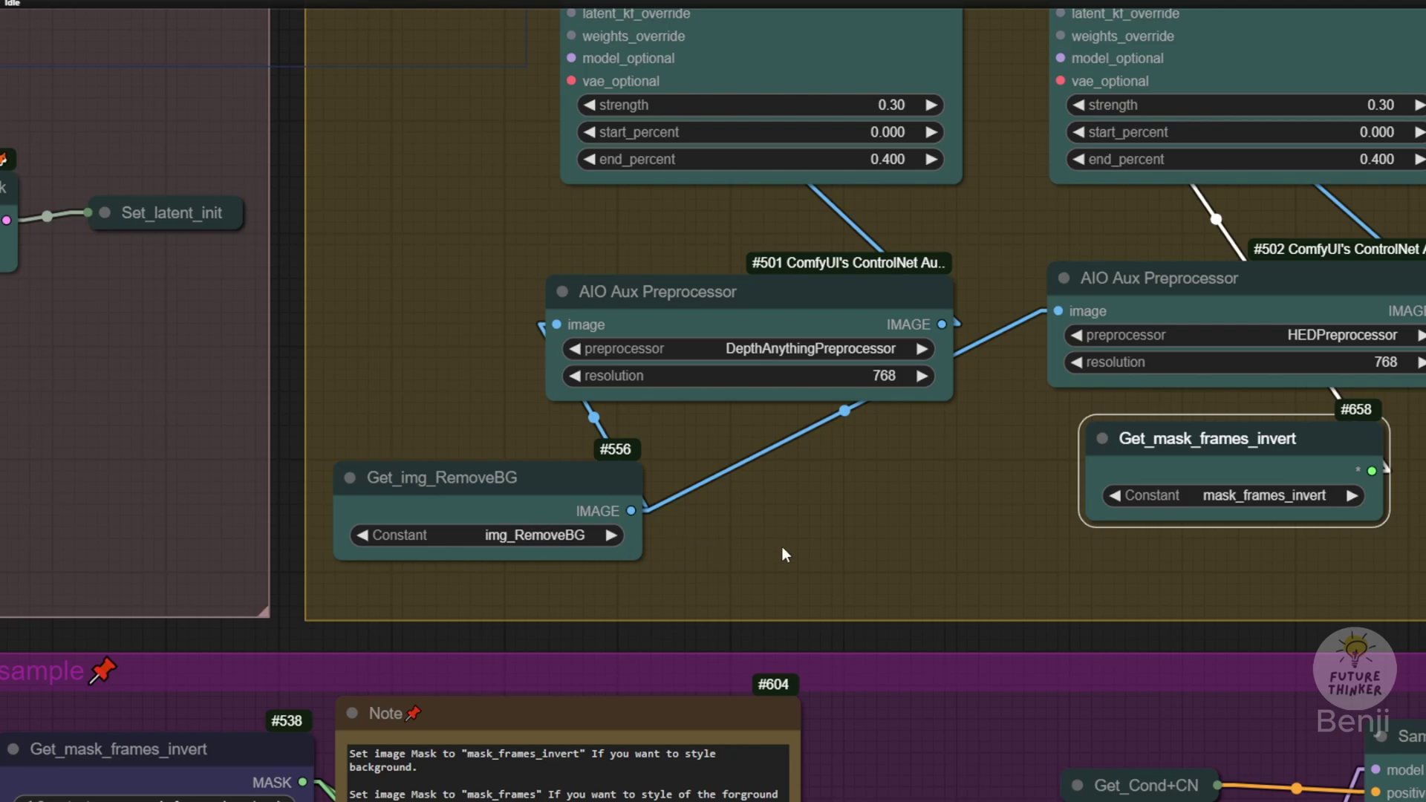
# Compare the img_RemoveBG input in the Conditions And ControlNet group with the Remove Background and SAM2 masking groups.
pyautogui.scroll(-8, 683, 435)
pyautogui.moveTo(561, 299); pyautogui.dragTo(254, 608)
pyautogui.moveTo(1083, 585); pyautogui.dragTo(868, 700)
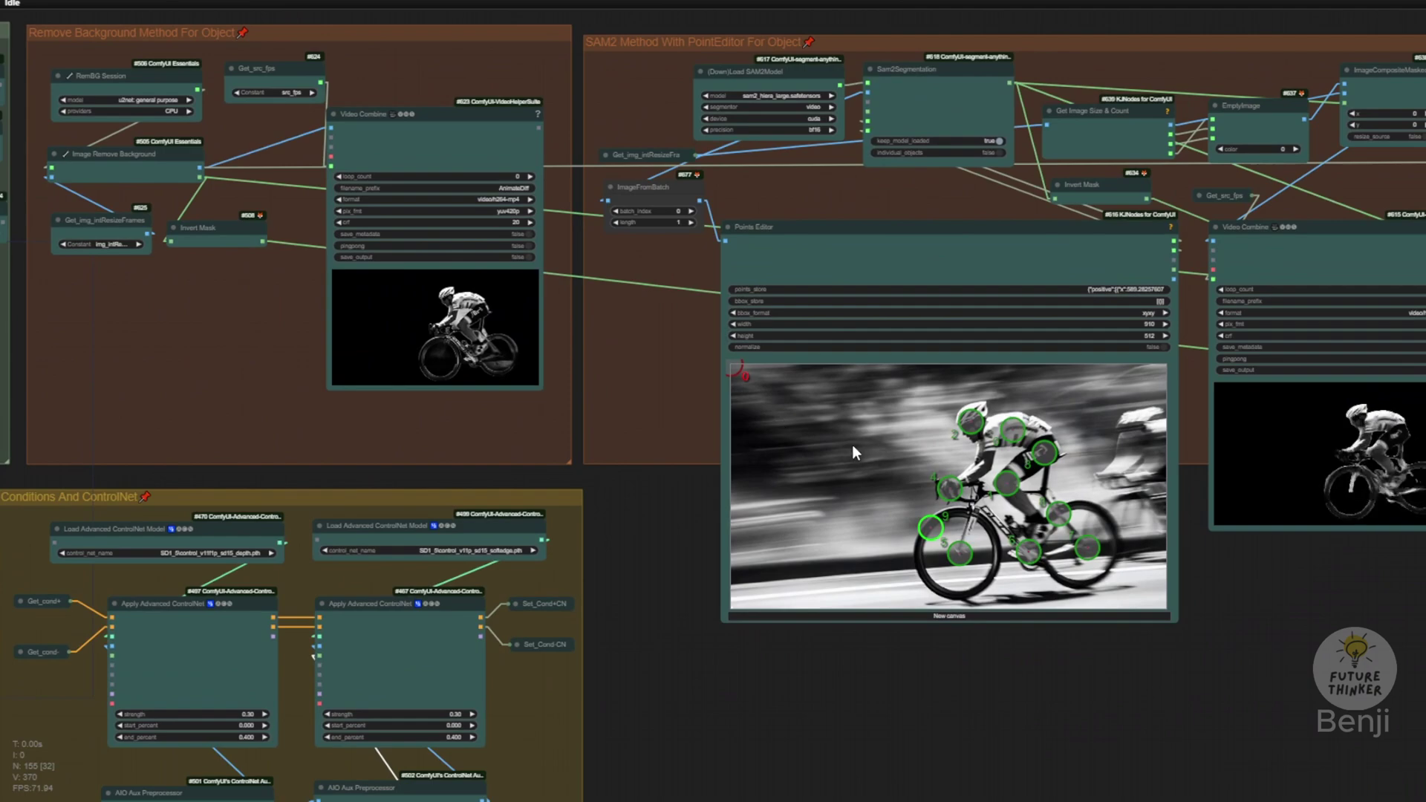
pyautogui.moveTo(691, 516); pyautogui.dragTo(1423, 594)
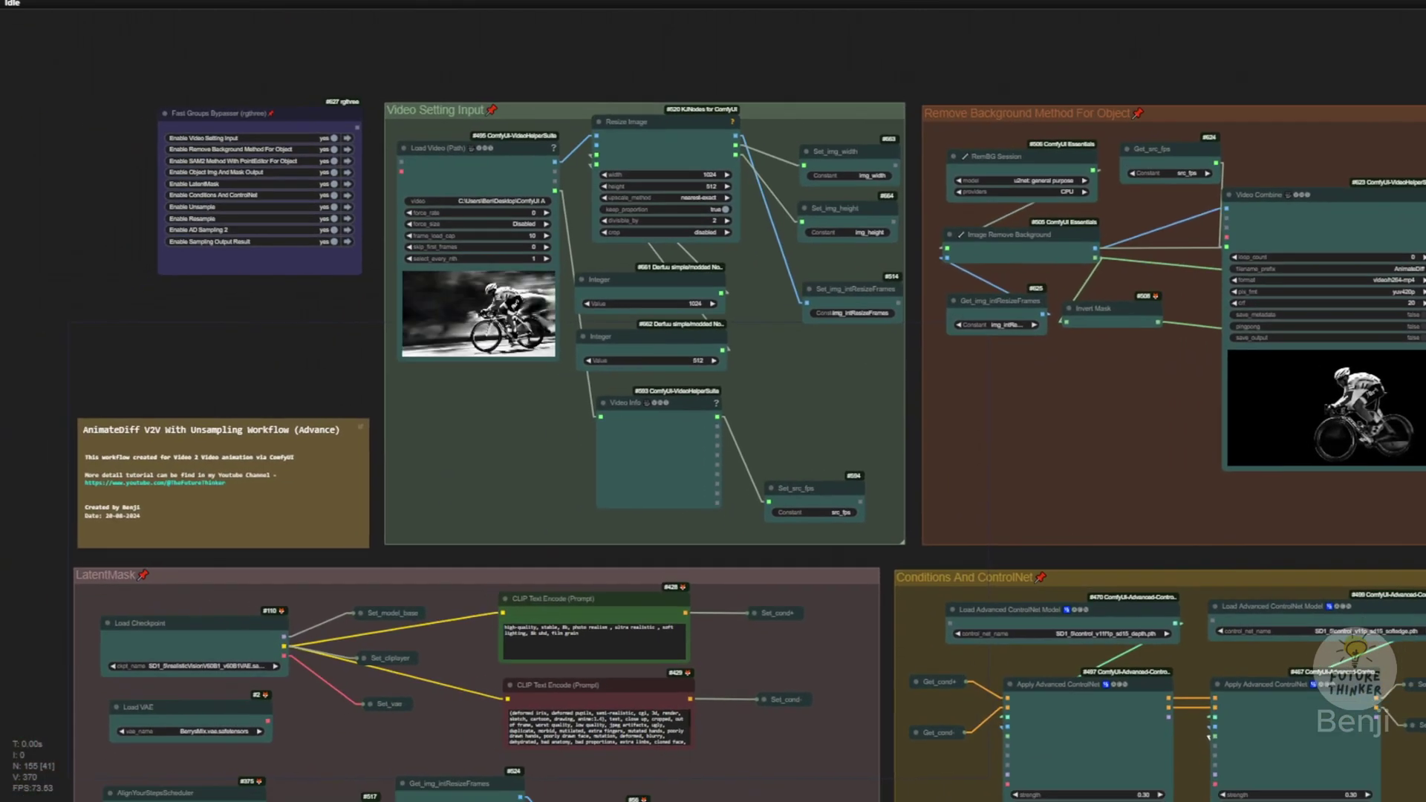
pyautogui.scroll(9, 471, 416)
pyautogui.scroll(3, 308, 254)
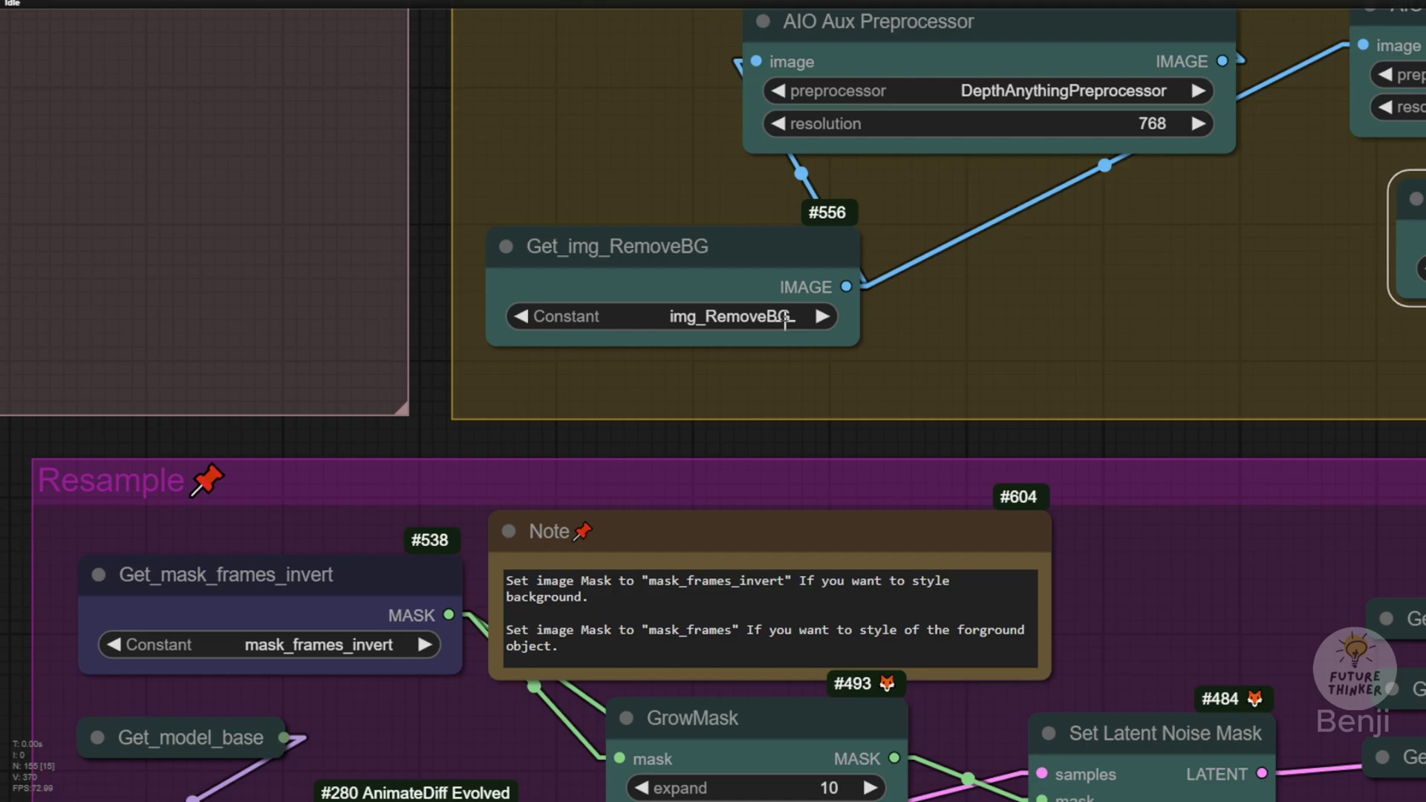
pyautogui.scroll(-10, 786, 319)
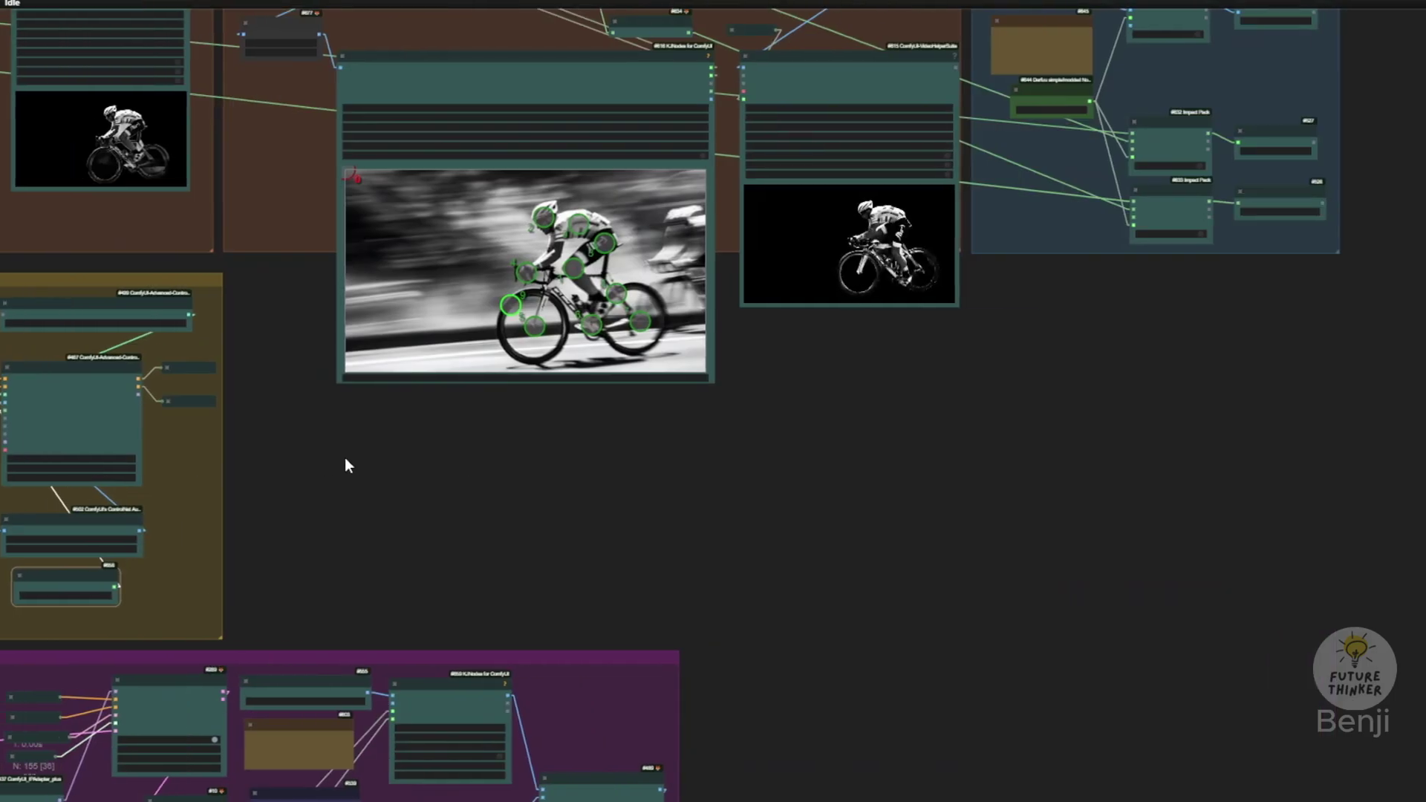
pyautogui.scroll(5, 827, 331)
pyautogui.moveTo(923, 388); pyautogui.dragTo(1012, 660)
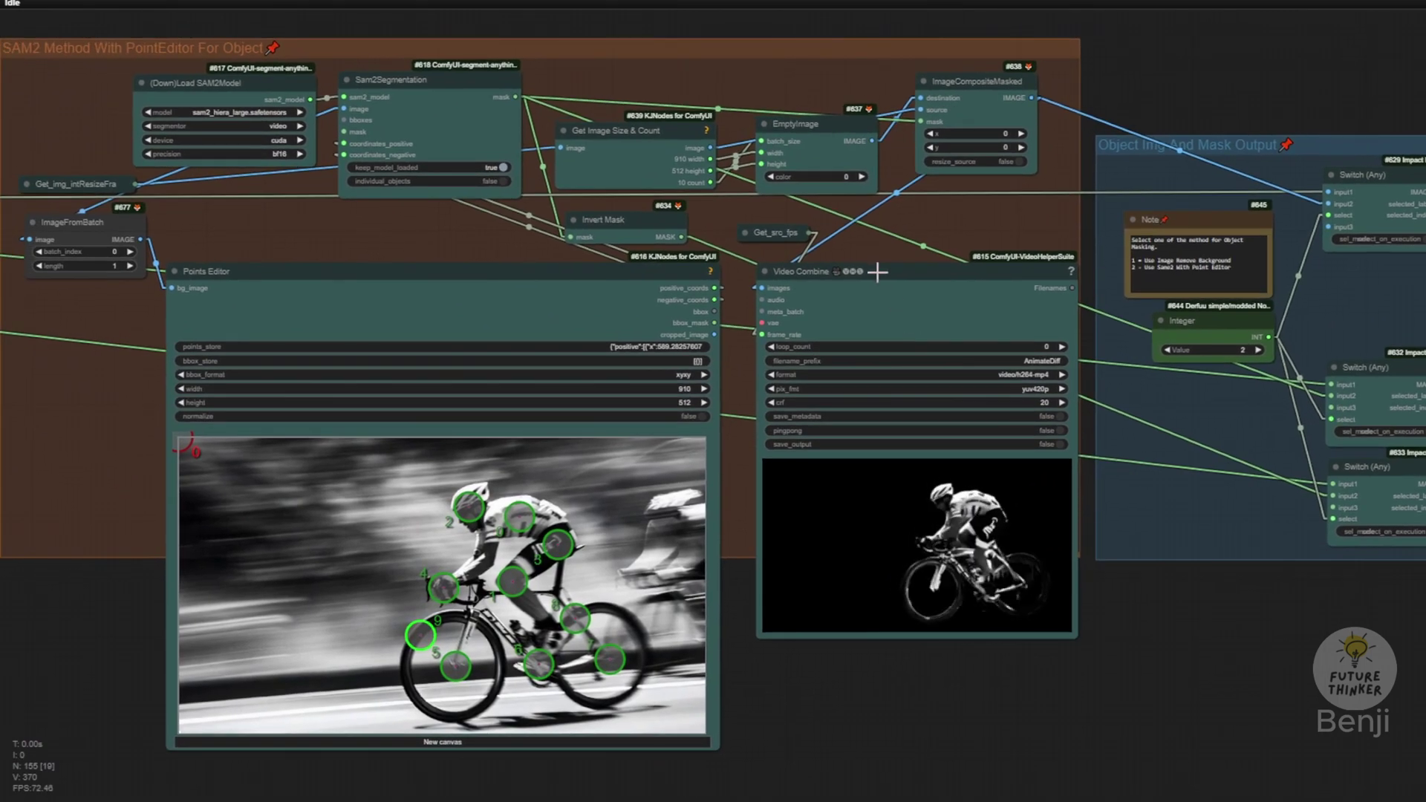
pyautogui.scroll(-1, 827, 476)
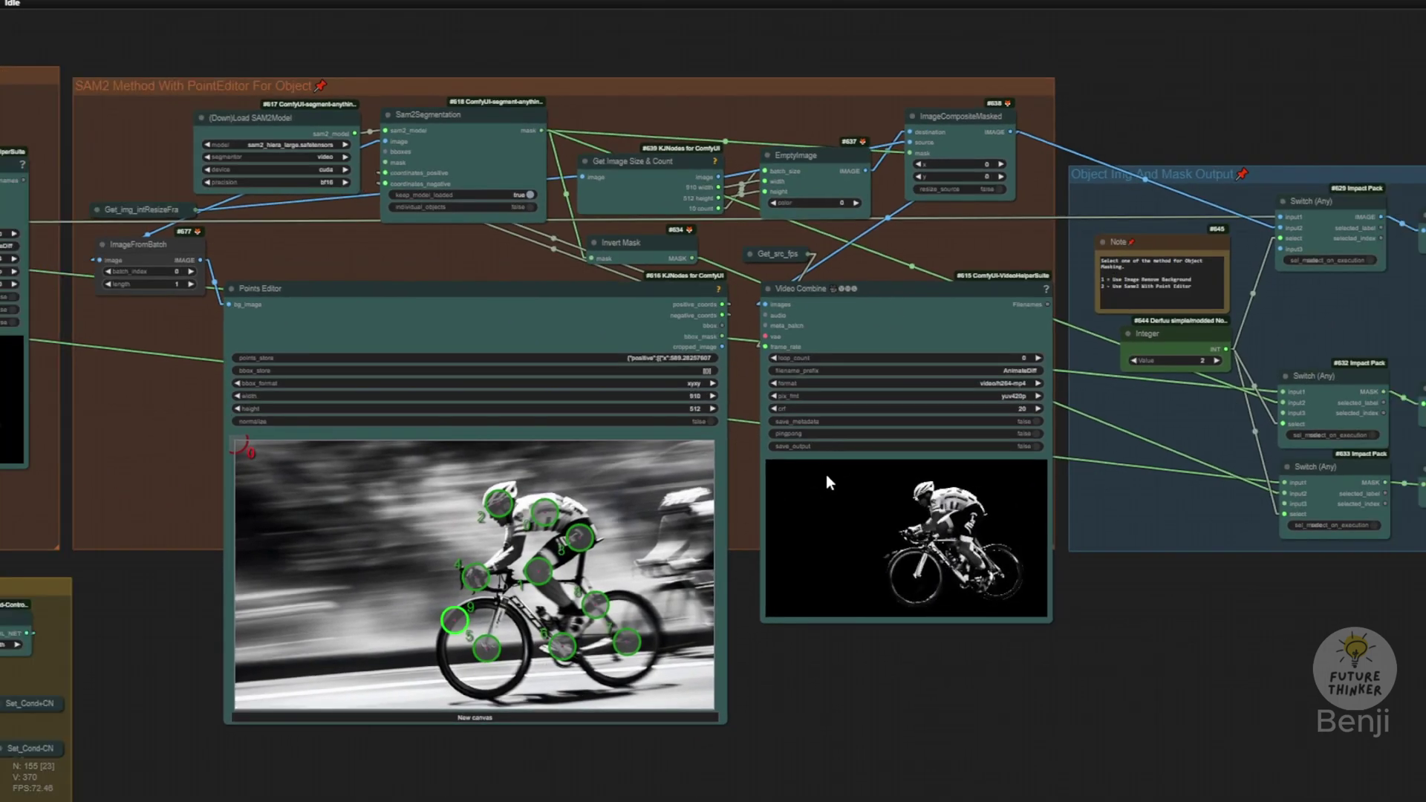
# Move the Video Combine node down slightly within the Remove Background Method For Object group.
pyautogui.moveTo(141, 520); pyautogui.dragTo(948, 547)
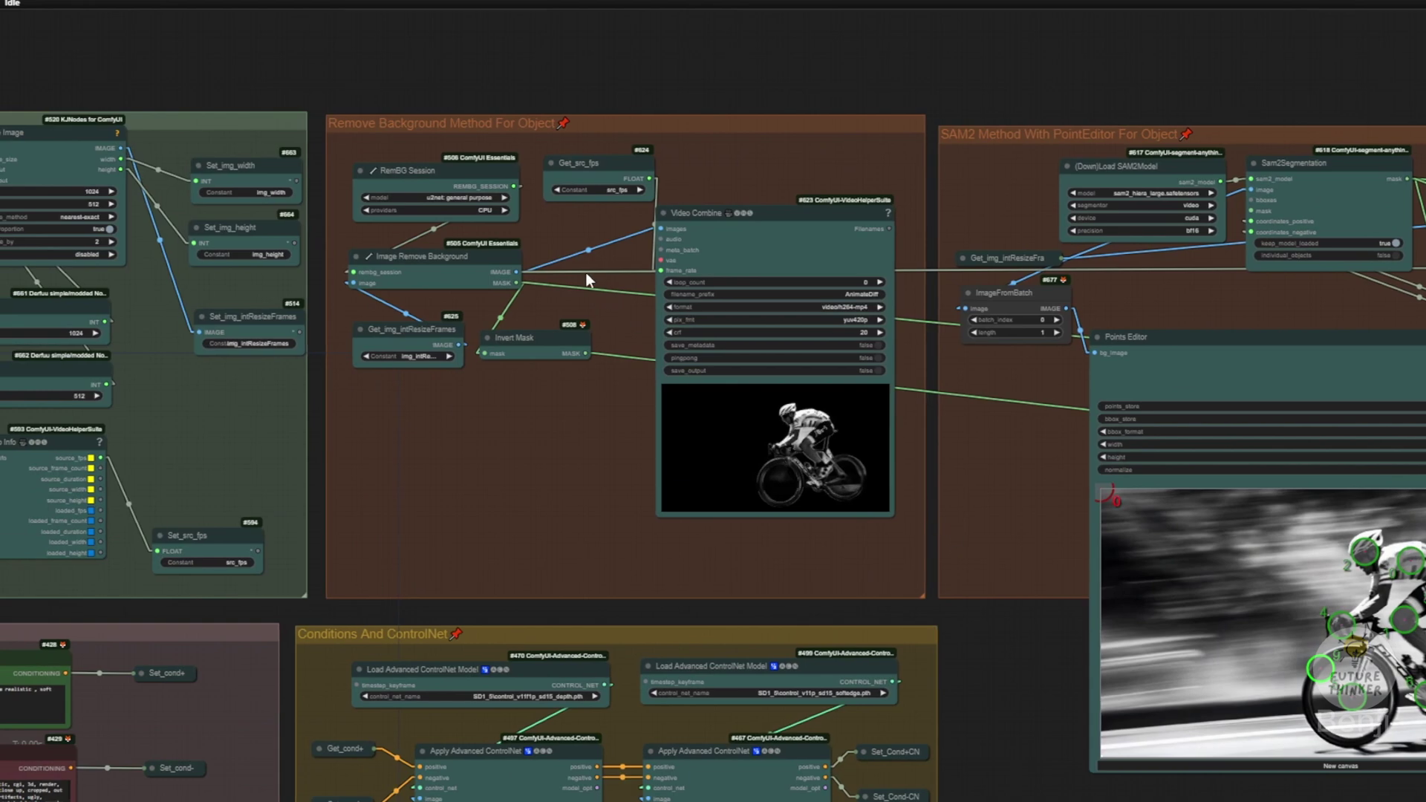
pyautogui.scroll(3, 681, 279)
pyautogui.moveTo(761, 195); pyautogui.dragTo(776, 270)
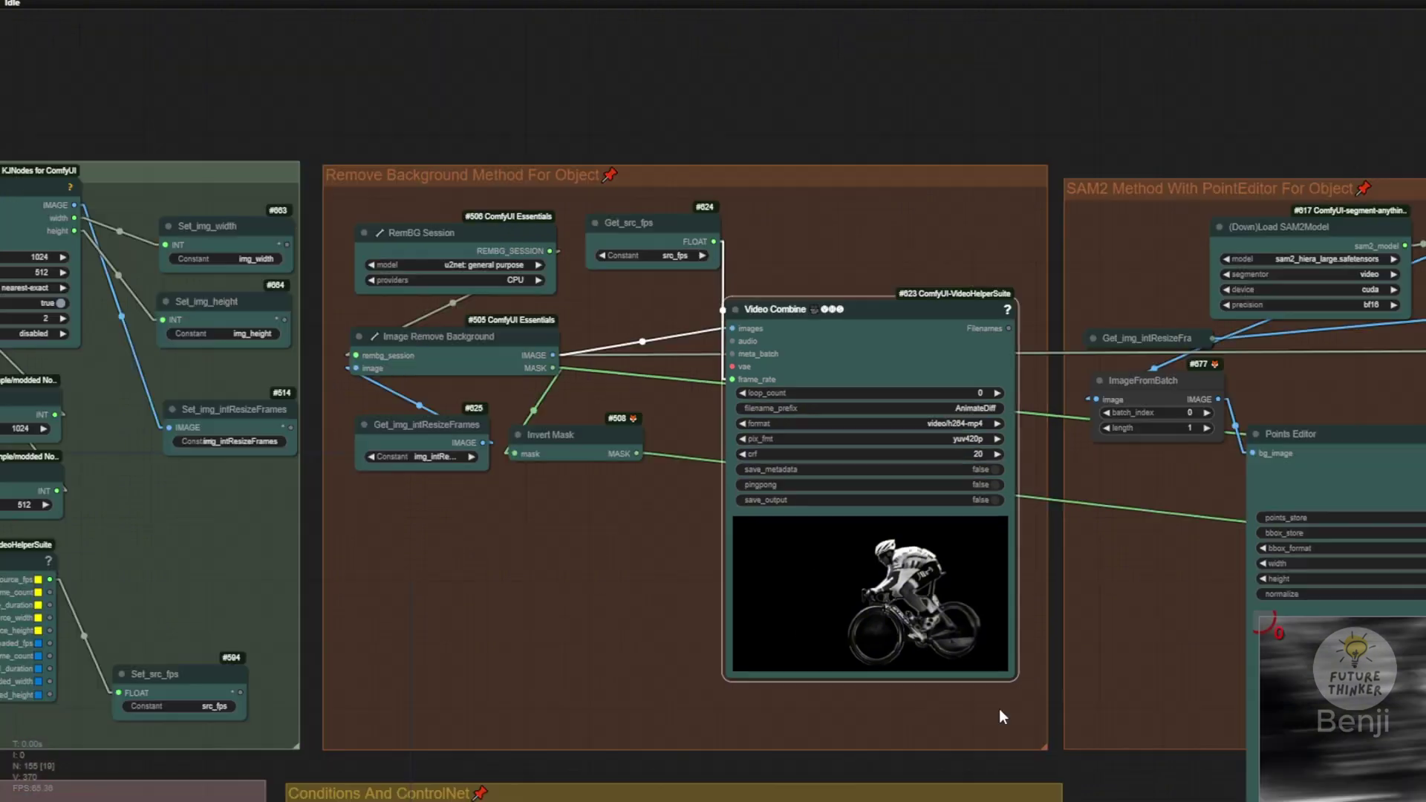
# Try img_intResizeFrames as the constant feeding the AIO Aux Preprocessors and restore it to img_RemoveBG.
pyautogui.scroll(-2, 1000, 709)
pyautogui.moveTo(1070, 748); pyautogui.dragTo(946, 3)
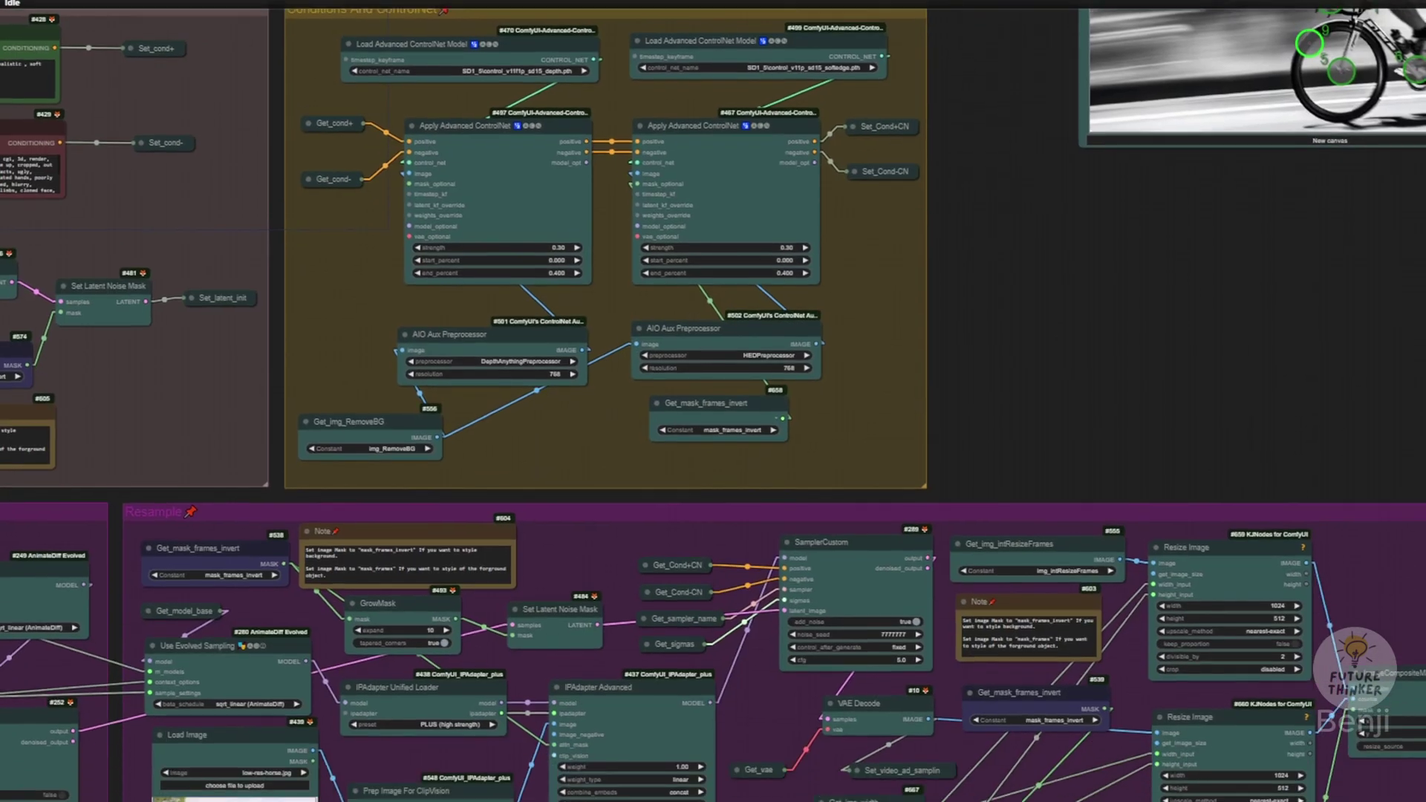
pyautogui.moveTo(1021, 342); pyautogui.dragTo(1029, 296)
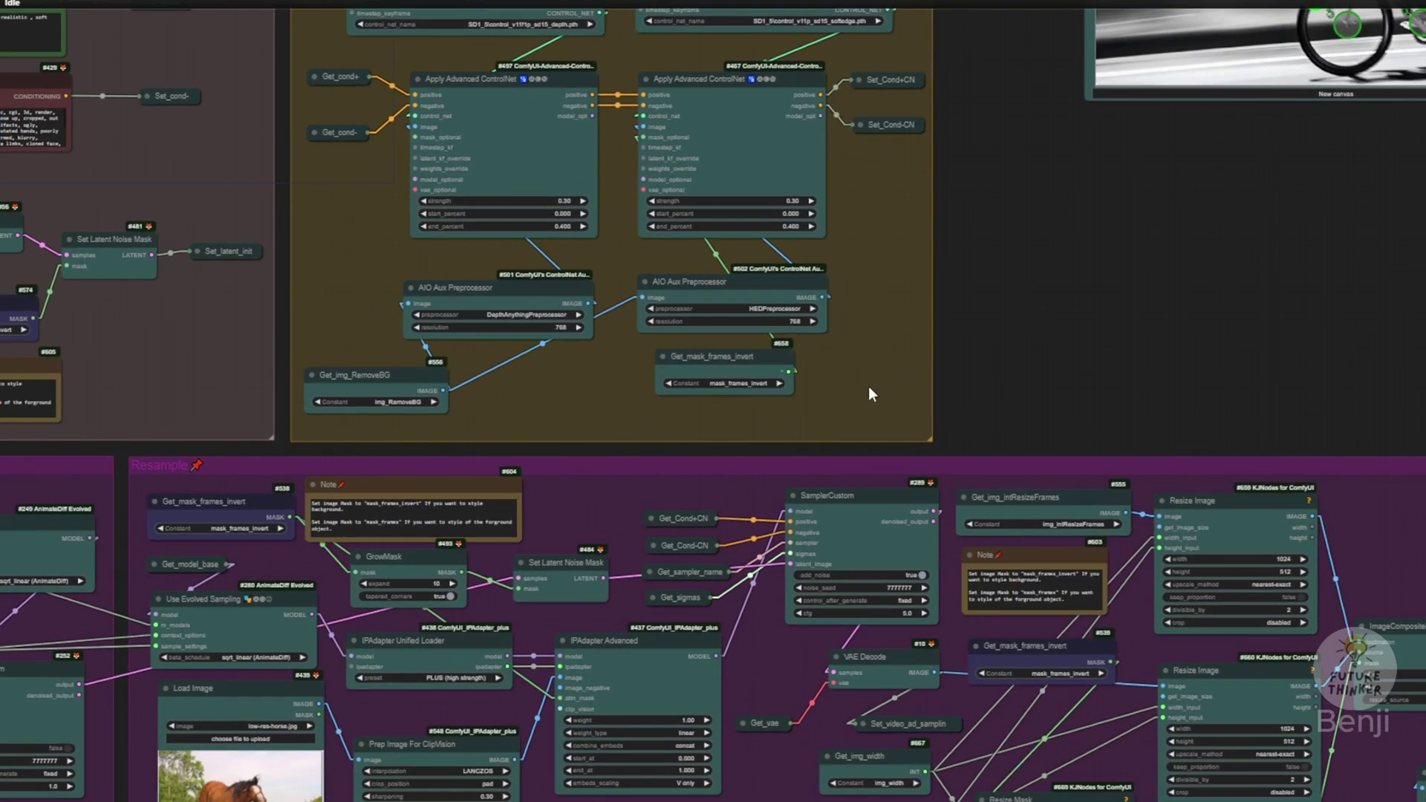
pyautogui.moveTo(495, 408); pyautogui.dragTo(647, 428)
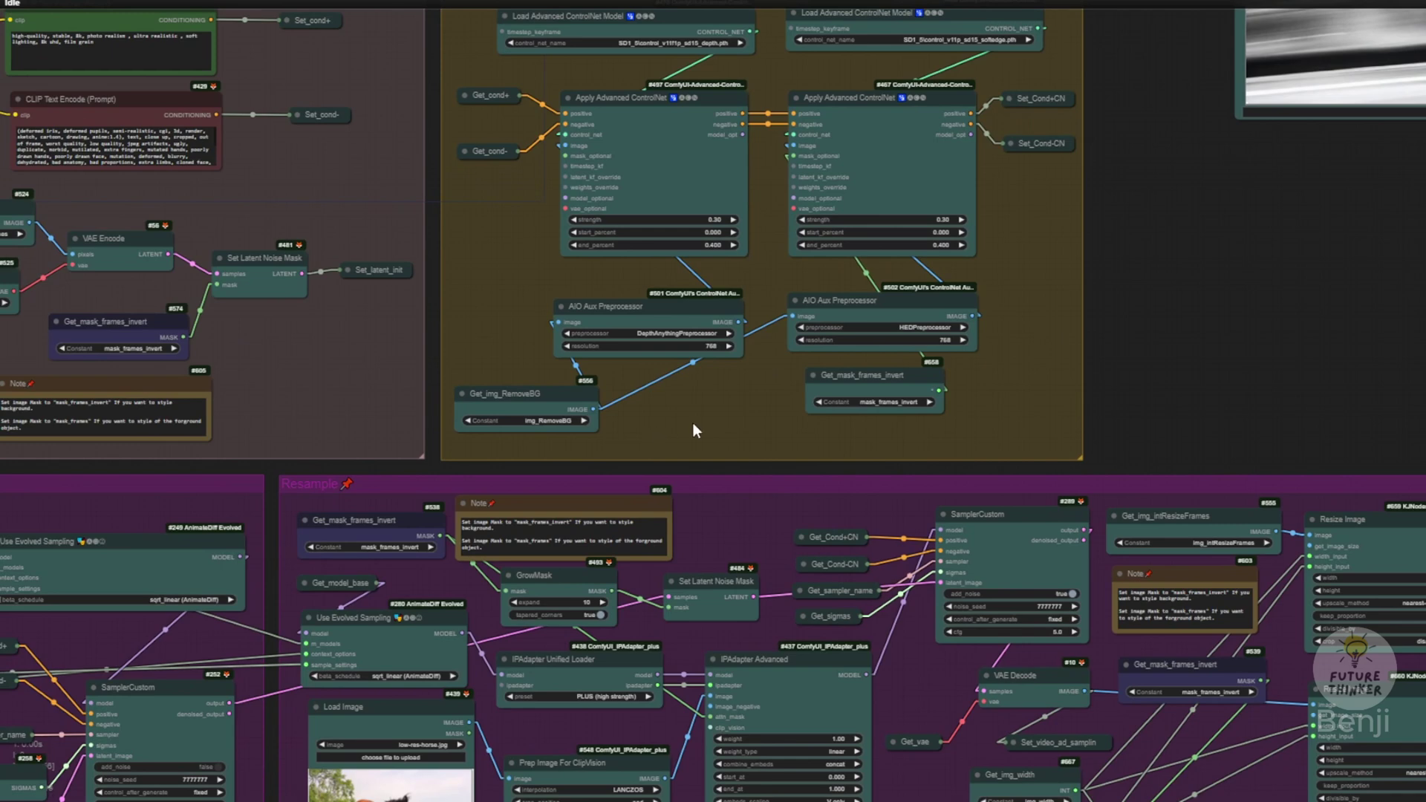
pyautogui.scroll(7, 605, 437)
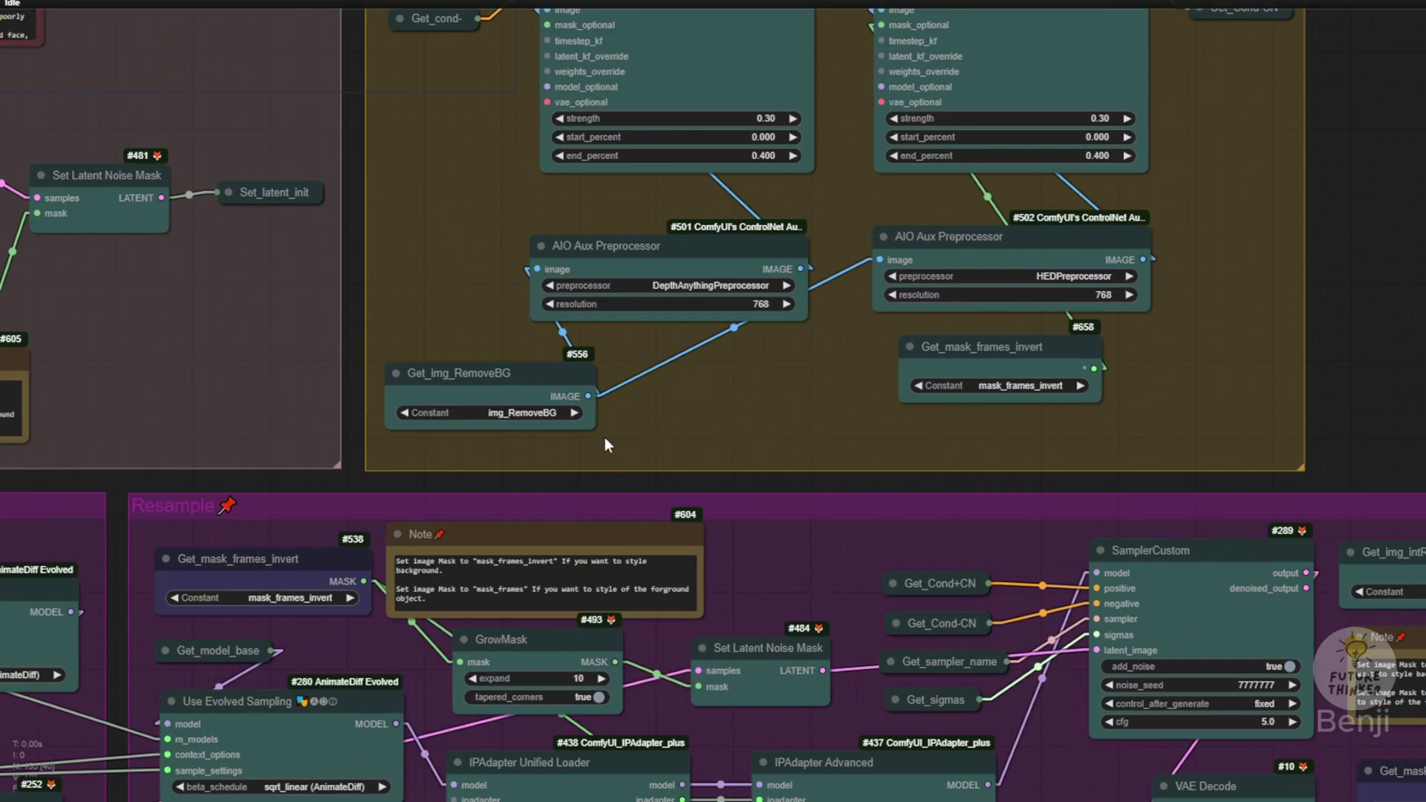
pyautogui.click(548, 405)
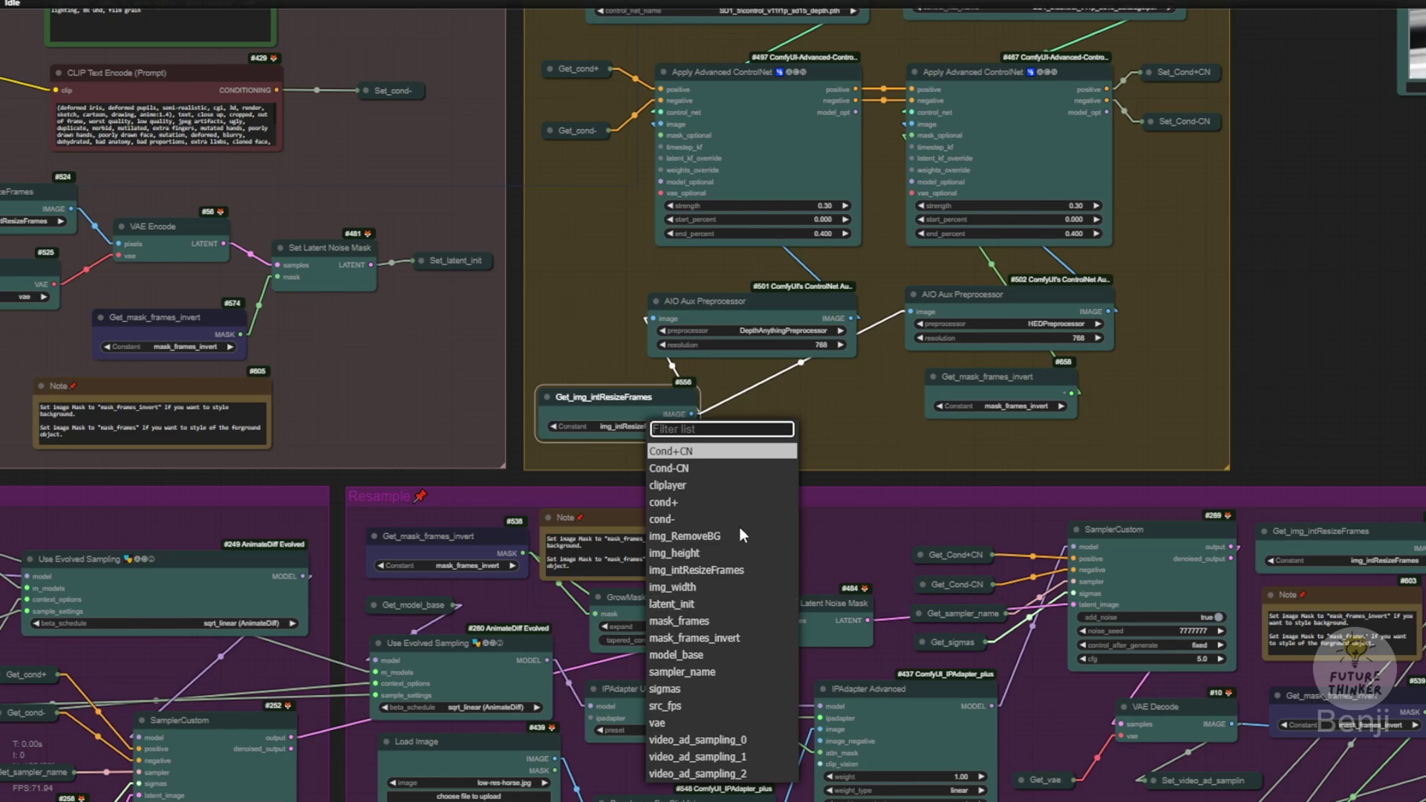
pyautogui.click(710, 537)
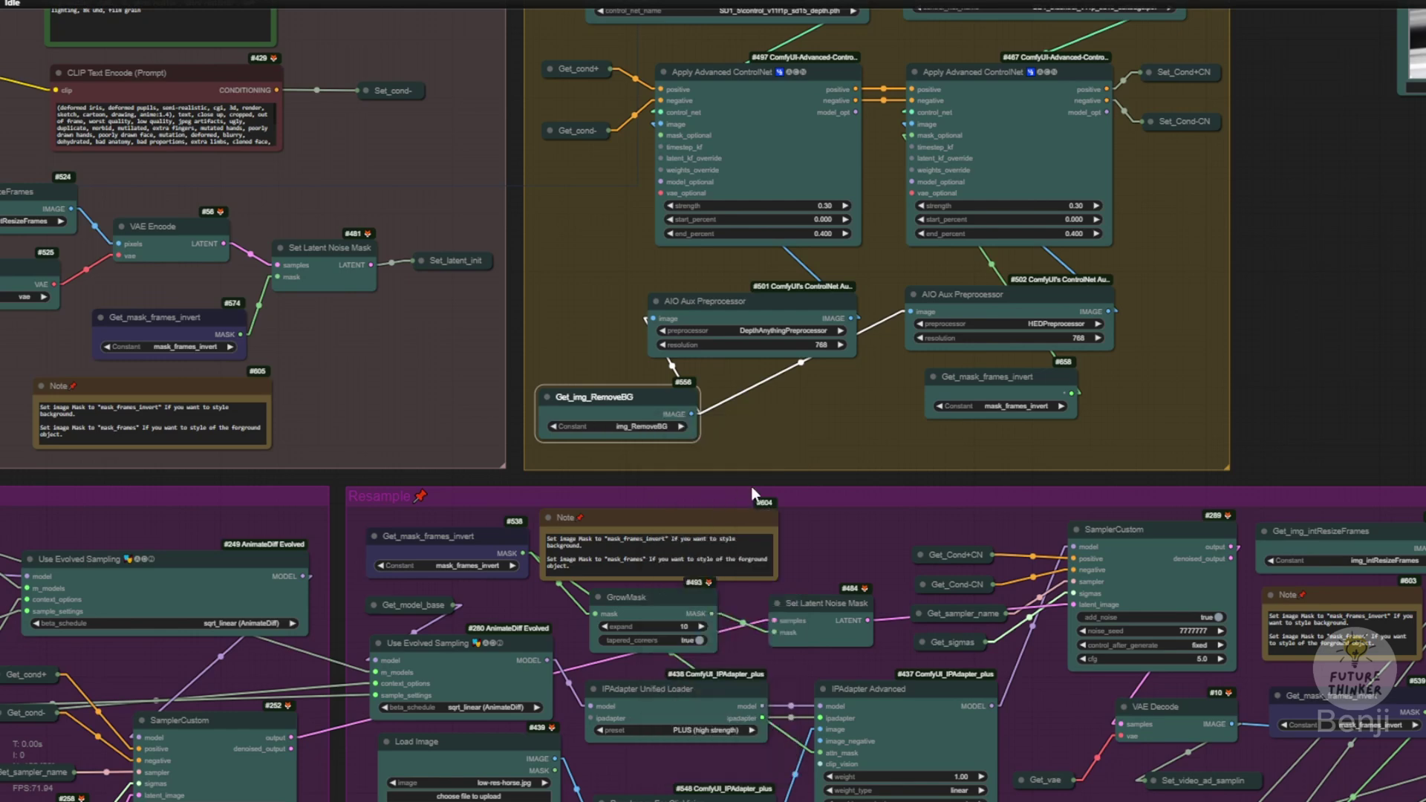
# Examine the Unsample group, tracing how Get_sigmas, FlipSigmas and Get_latent_init feed its SamplerCustom node.
pyautogui.scroll(-2, 726, 443)
pyautogui.moveTo(762, 439); pyautogui.dragTo(734, 534)
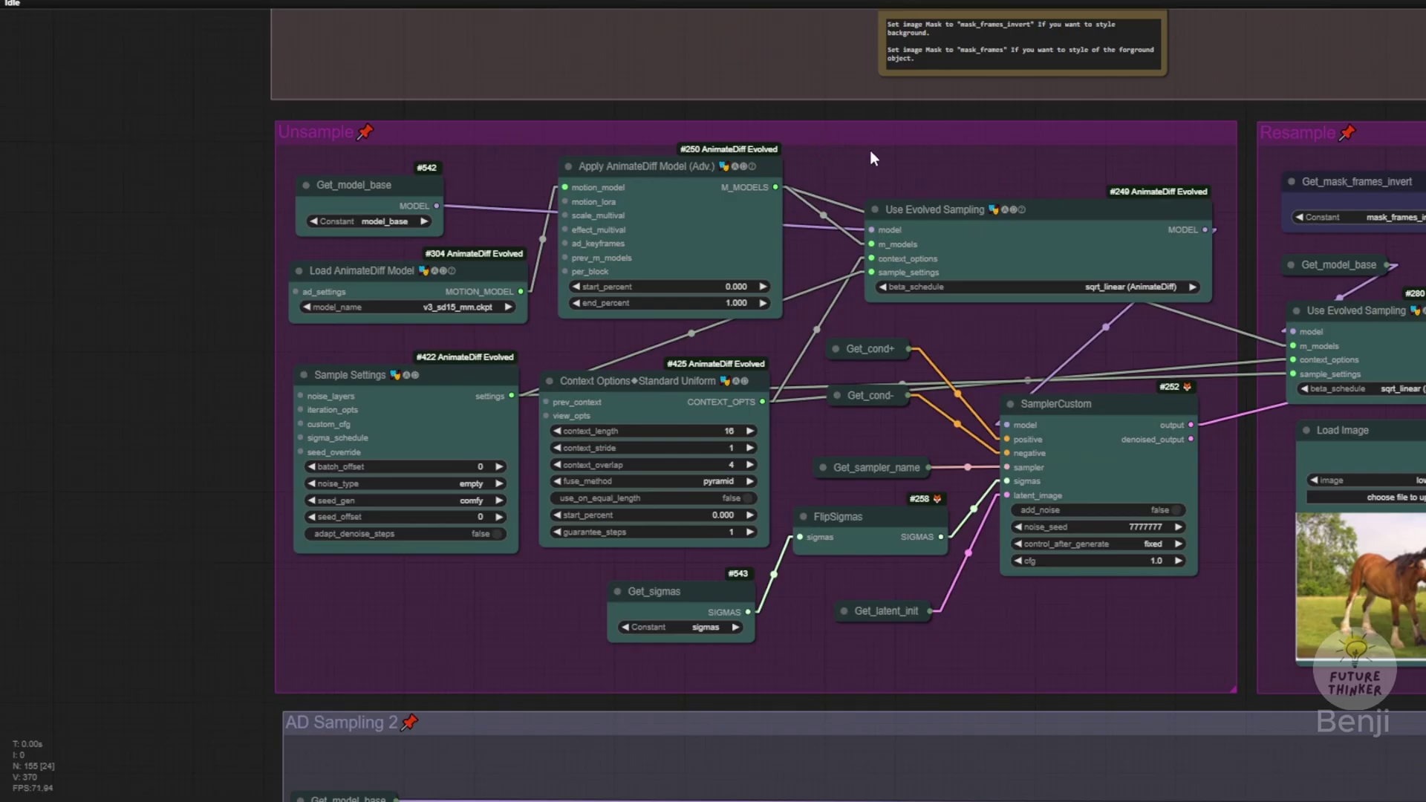
pyautogui.scroll(2, 875, 153)
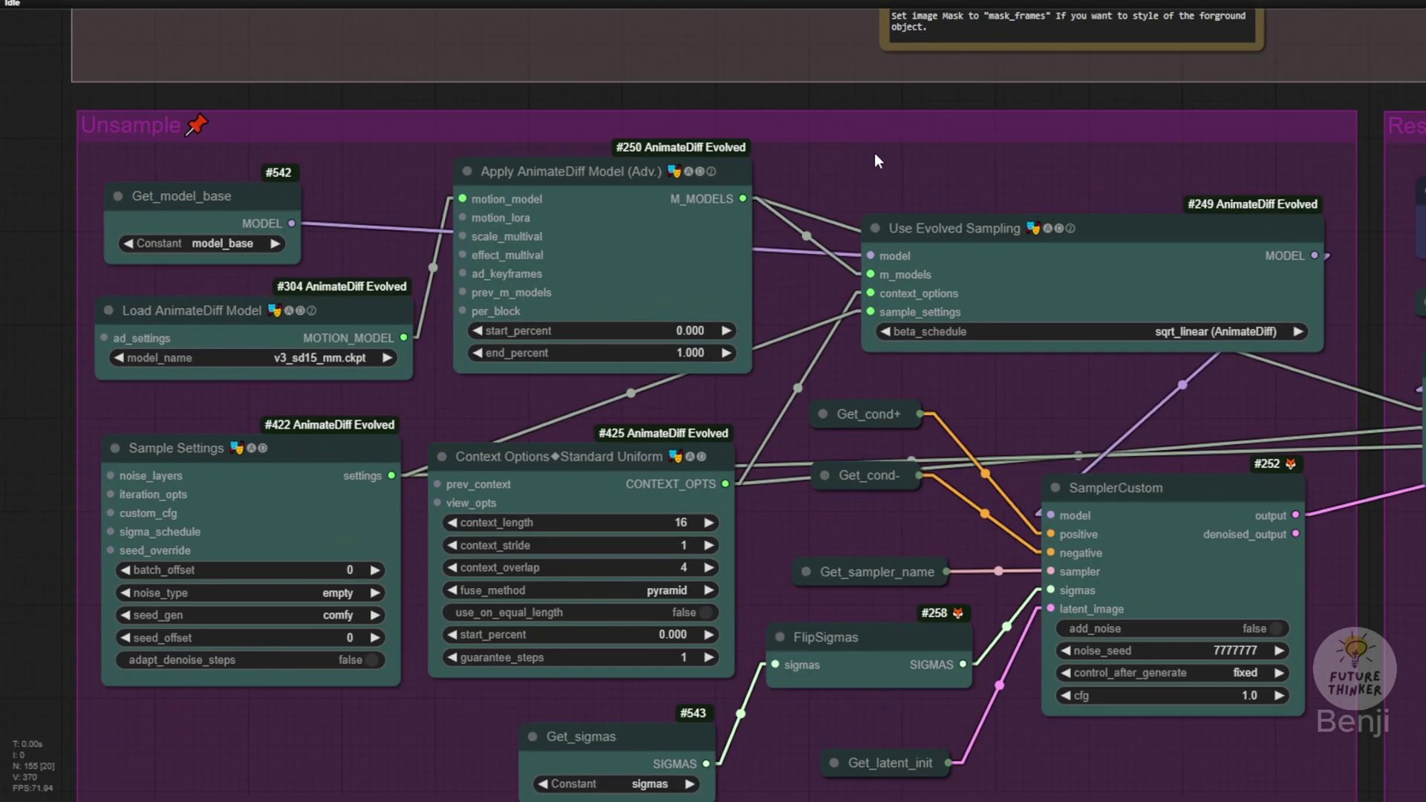
pyautogui.moveTo(902, 172); pyautogui.dragTo(930, 68)
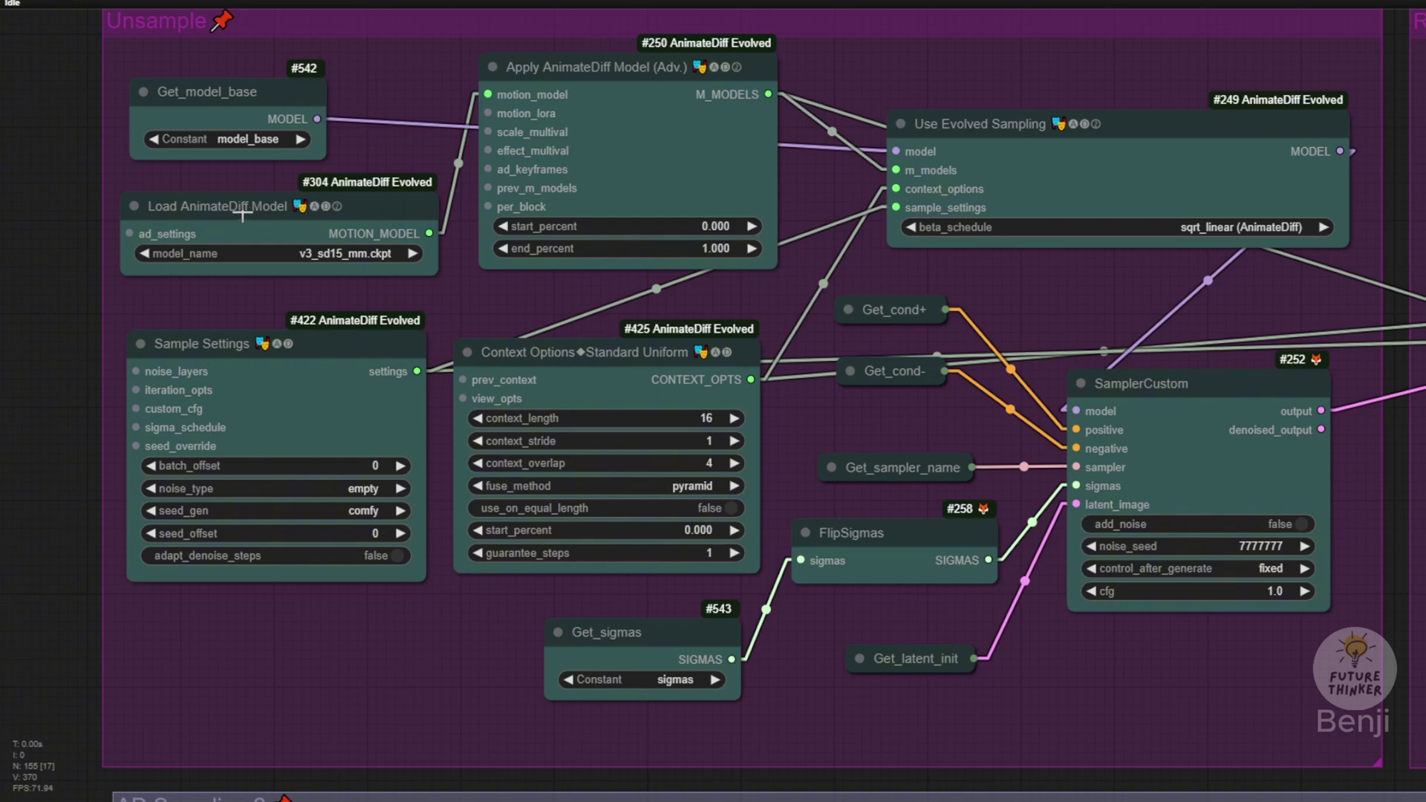
pyautogui.click(665, 640)
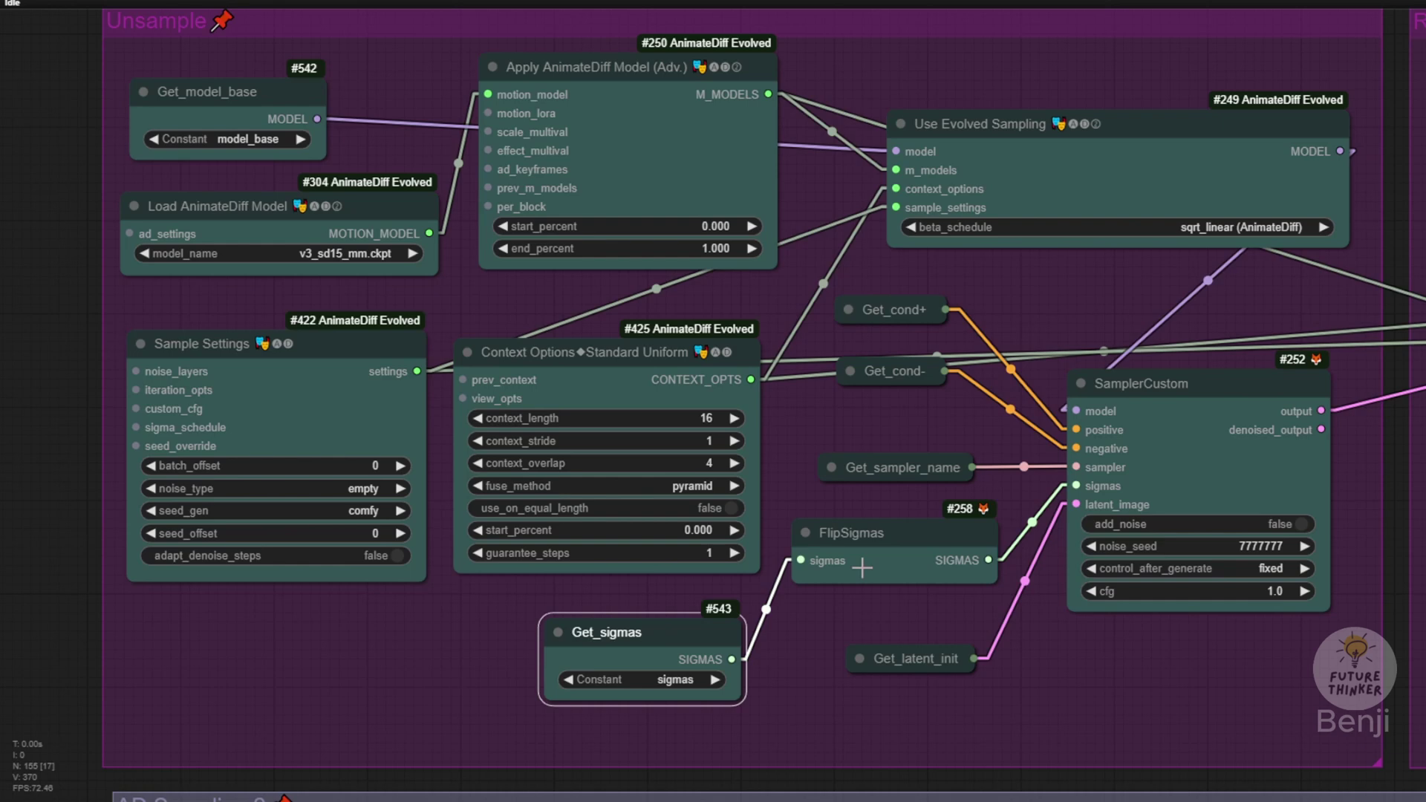
pyautogui.click(915, 553)
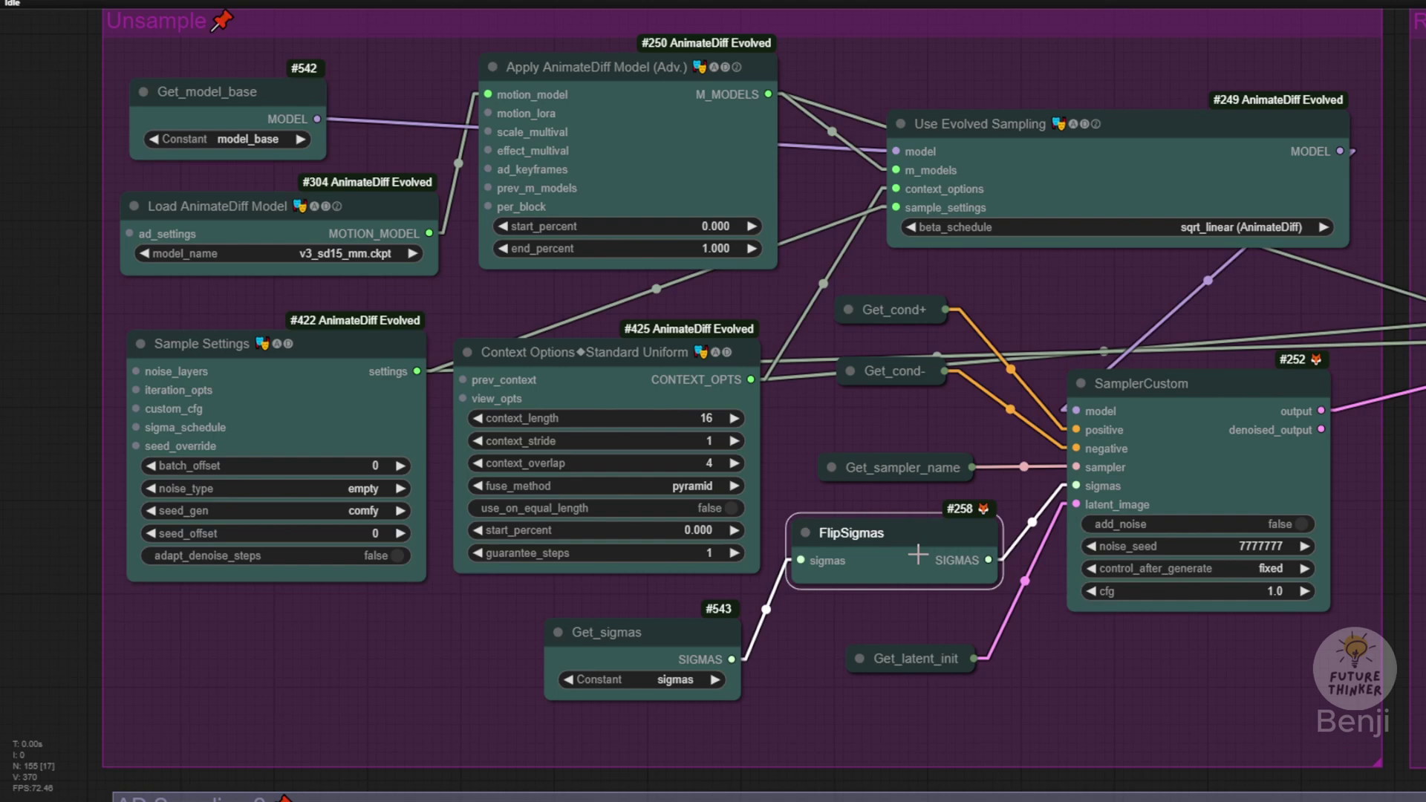
pyautogui.click(861, 659)
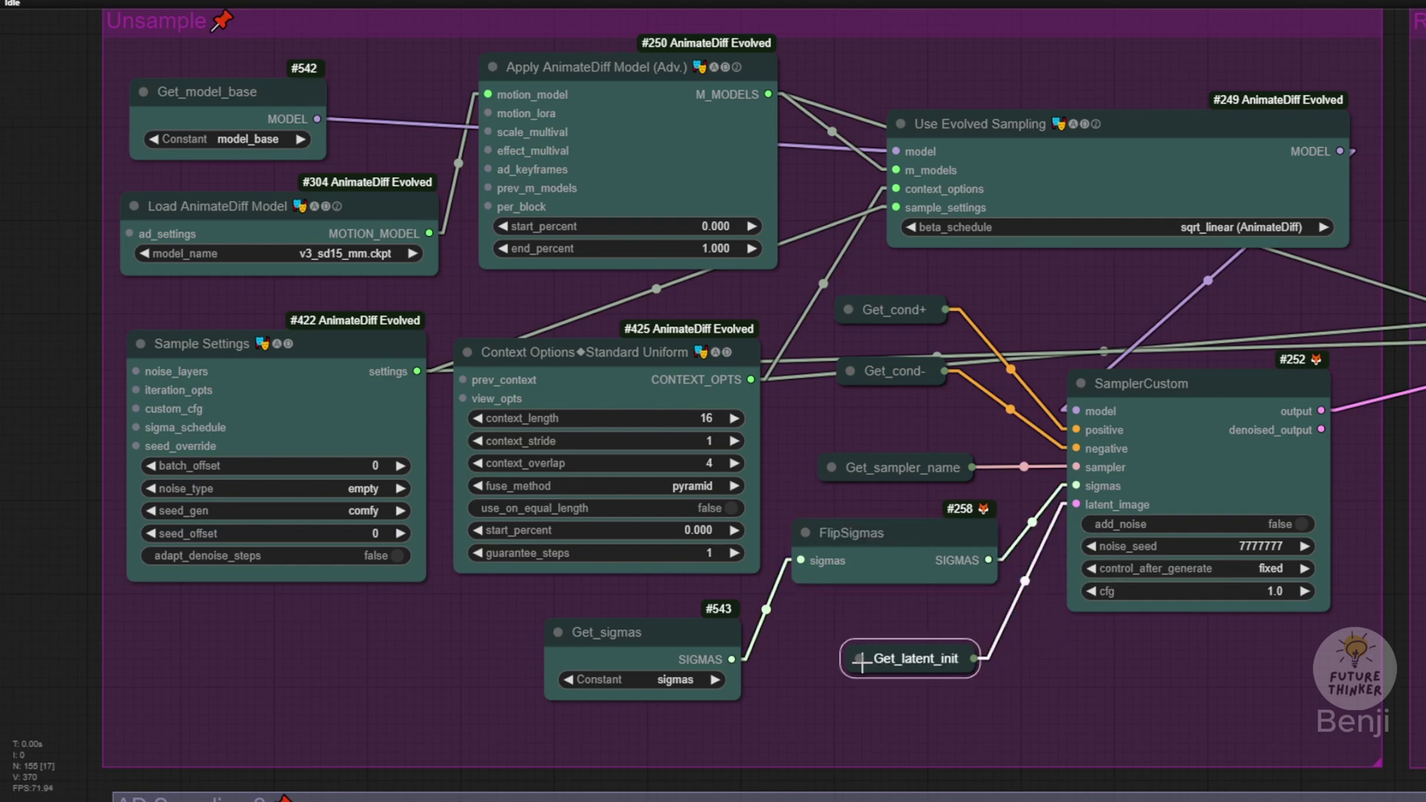
pyautogui.click(857, 660)
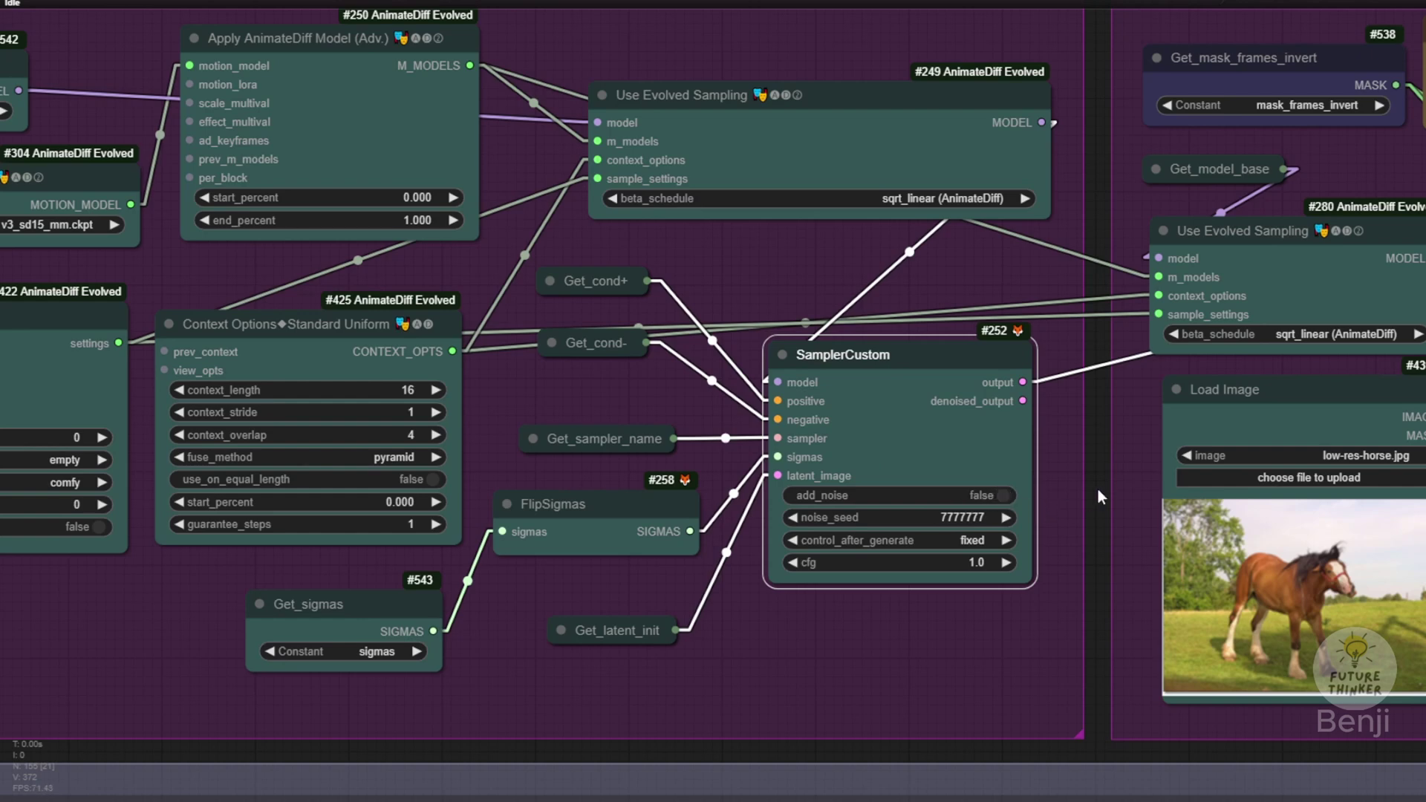
# Trace the Unsample output into the Resample group and examine its horse reference image and IPAdapter nodes.
pyautogui.moveTo(1098, 489); pyautogui.dragTo(832, 539)
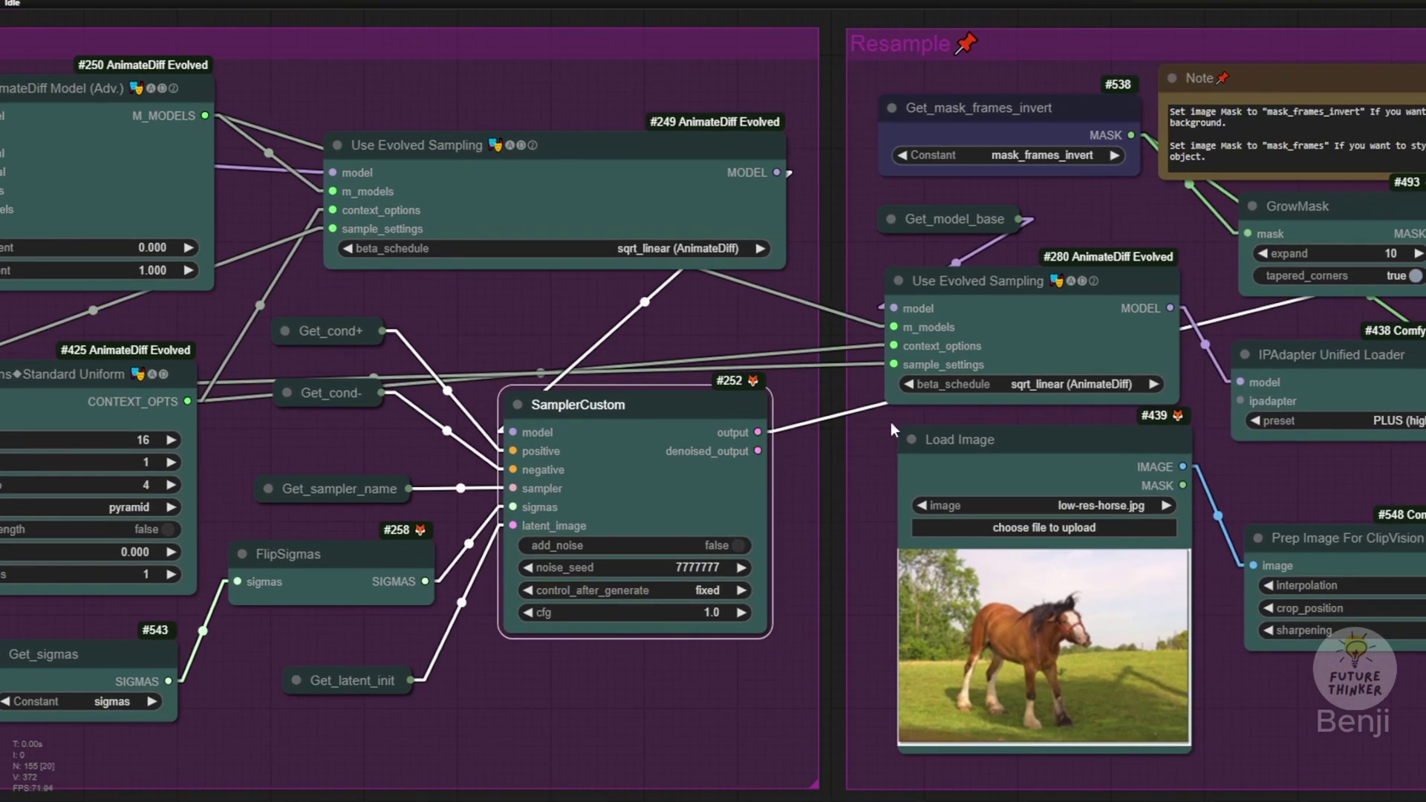
pyautogui.moveTo(1298, 322); pyautogui.dragTo(594, 304)
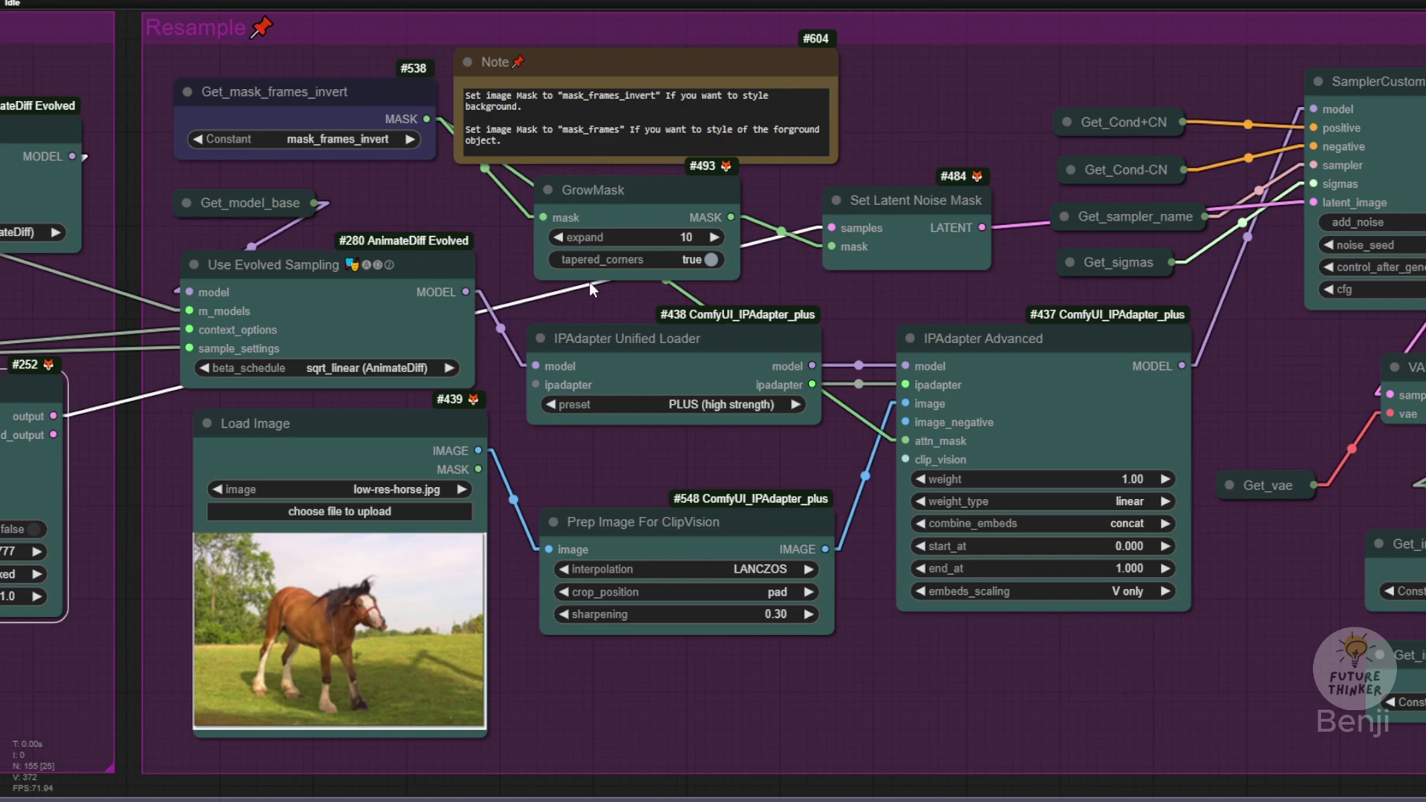
pyautogui.scroll(-2, 752, 280)
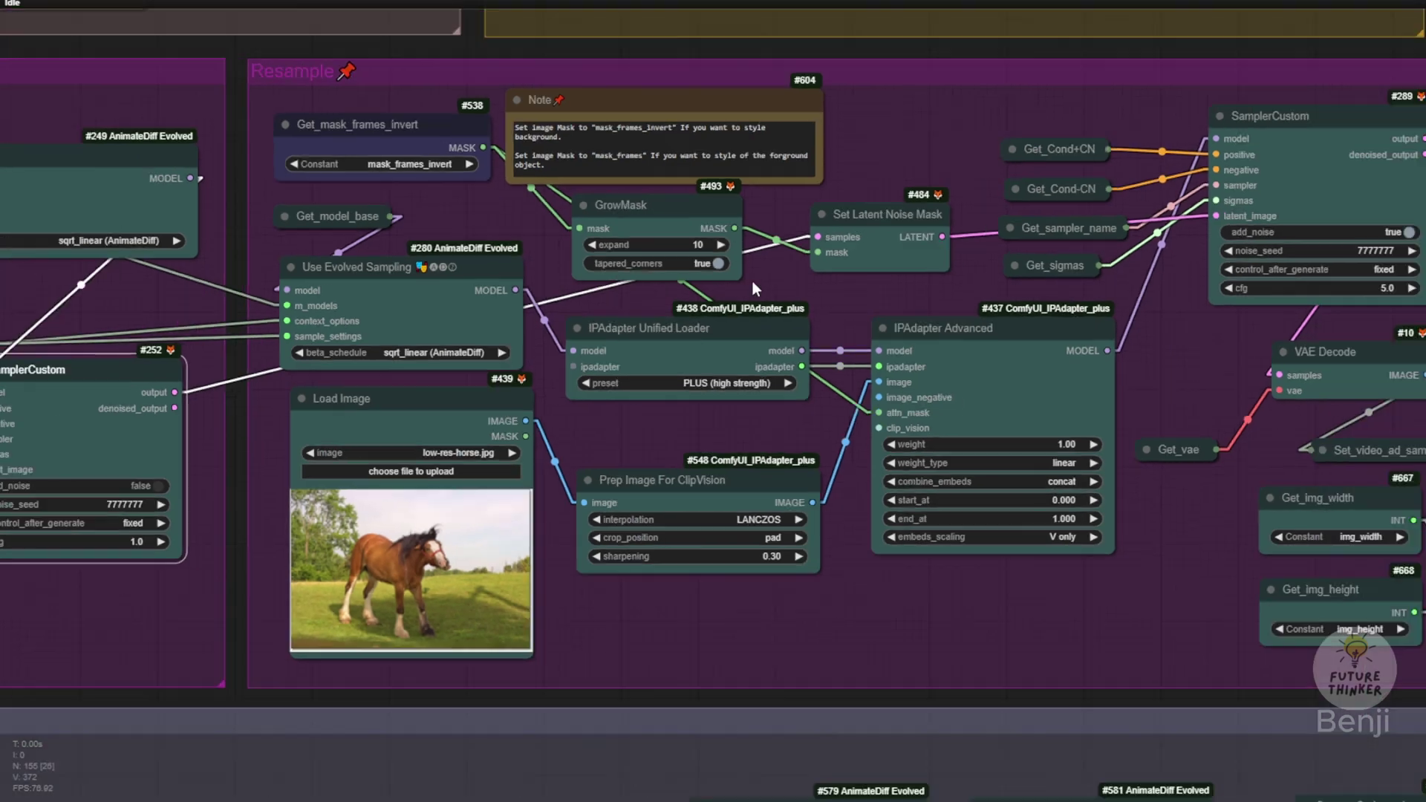
pyautogui.scroll(4, 760, 282)
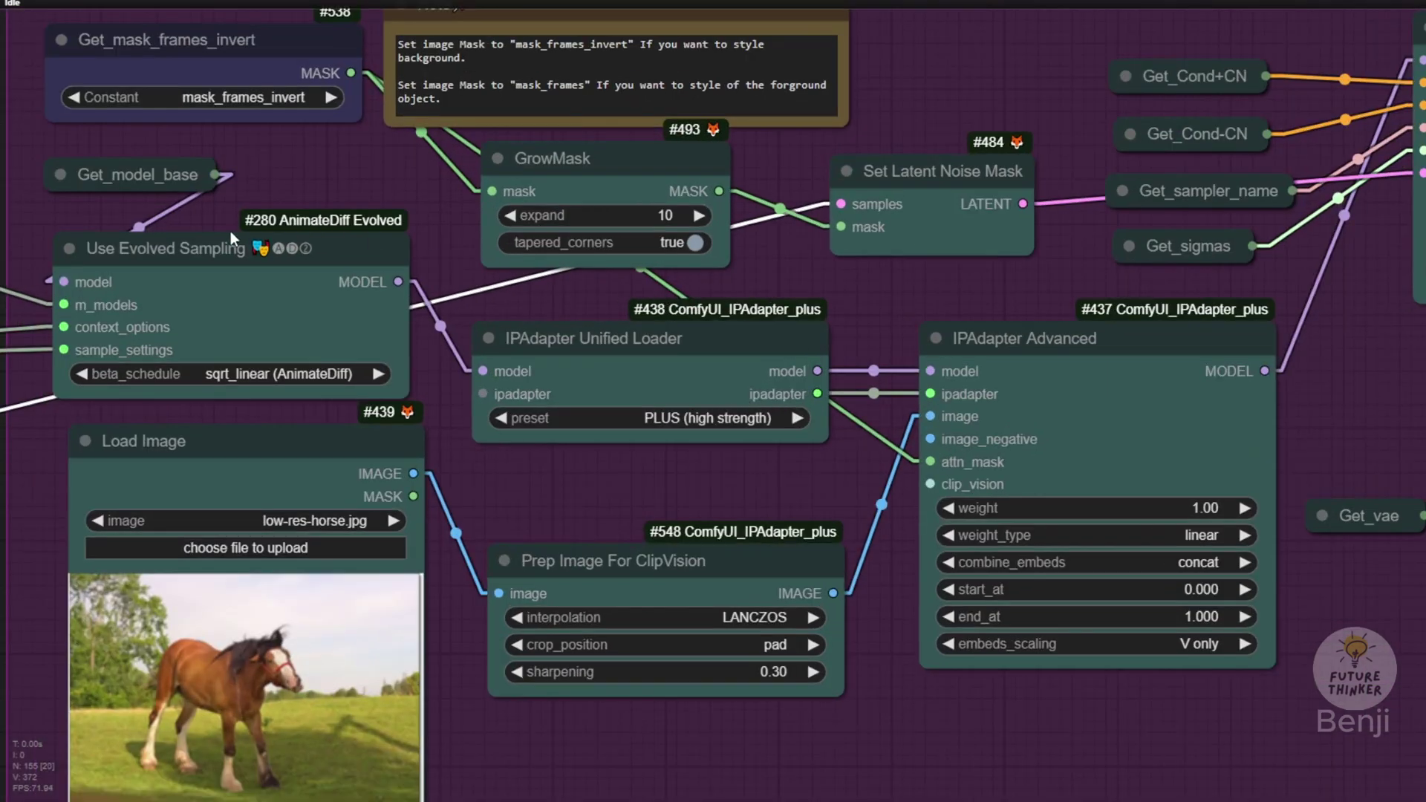
pyautogui.moveTo(367, 192); pyautogui.dragTo(379, 92)
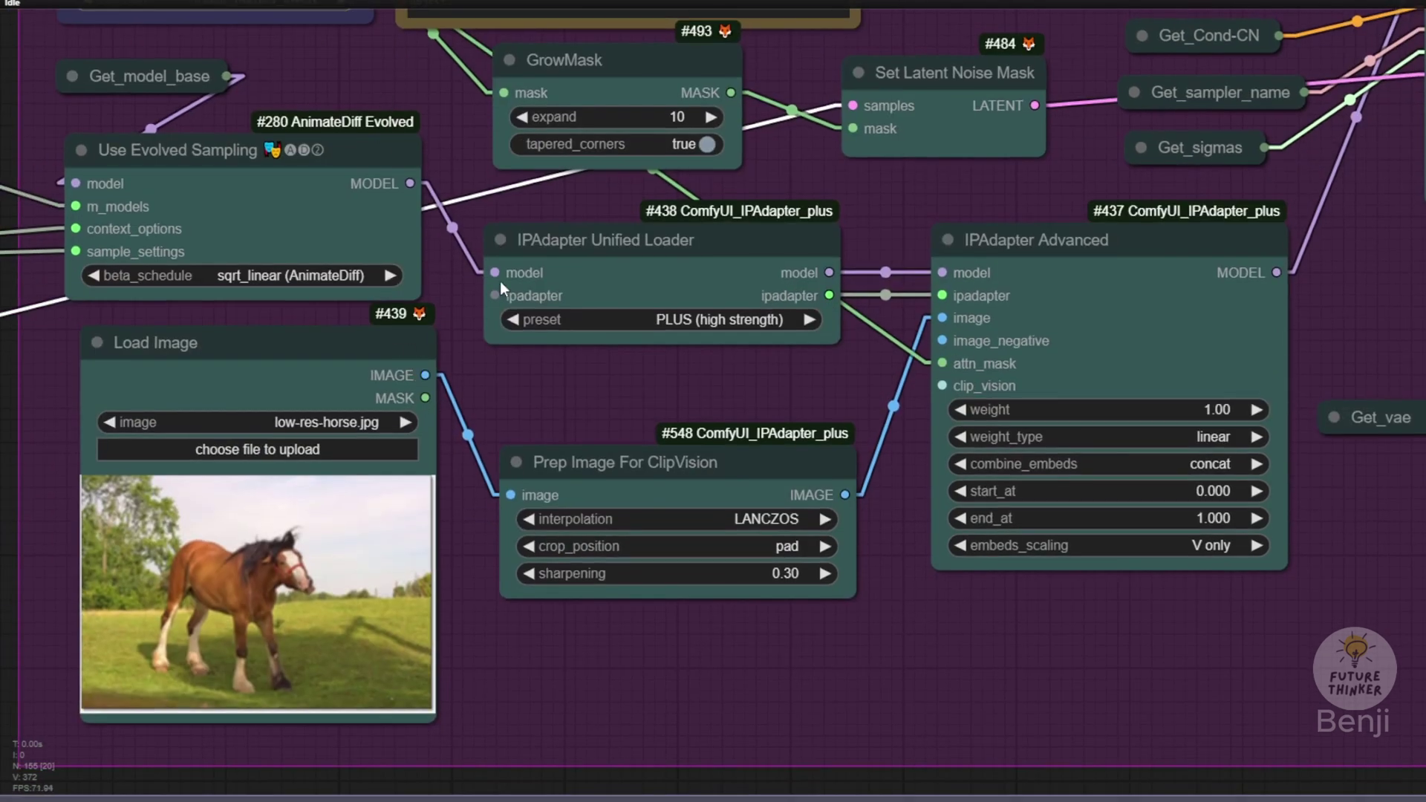
pyautogui.click(611, 274)
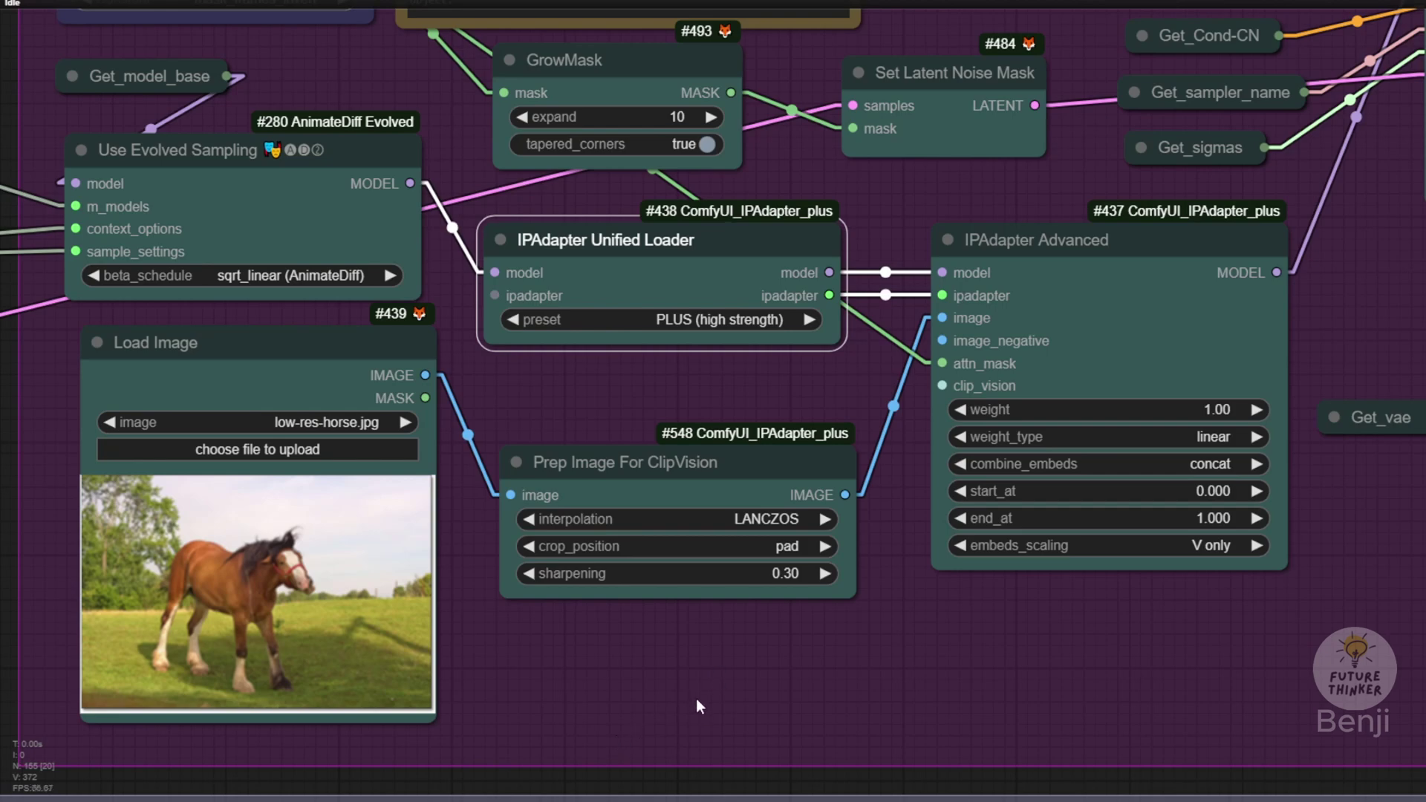
pyautogui.moveTo(594, 631); pyautogui.dragTo(879, 528)
pyautogui.scroll(1, 562, 396)
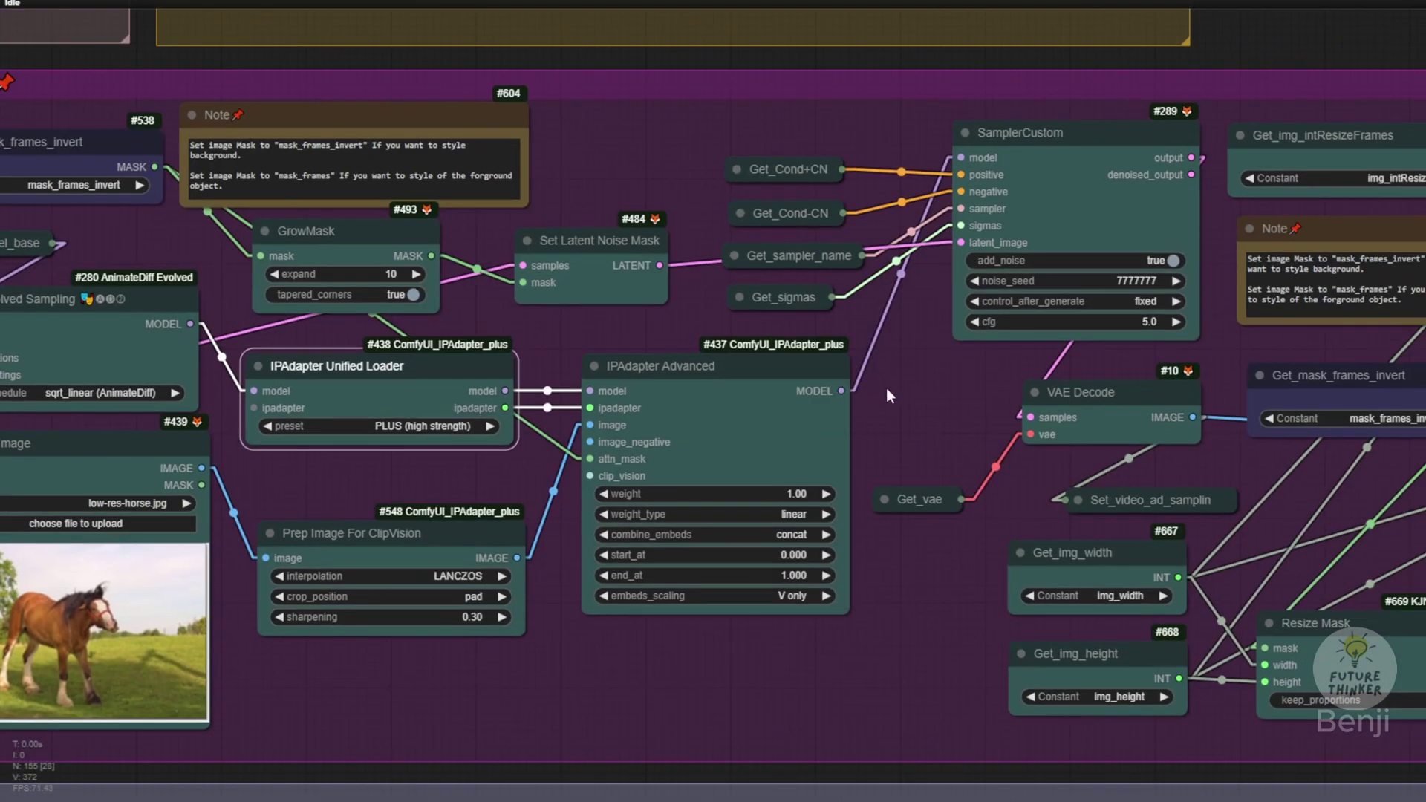
# Nudge the Resample group's SamplerCustom node down slightly and inspect the group's Get_mask_frames_invert node and mask note.
pyautogui.moveTo(885, 387); pyautogui.dragTo(782, 466)
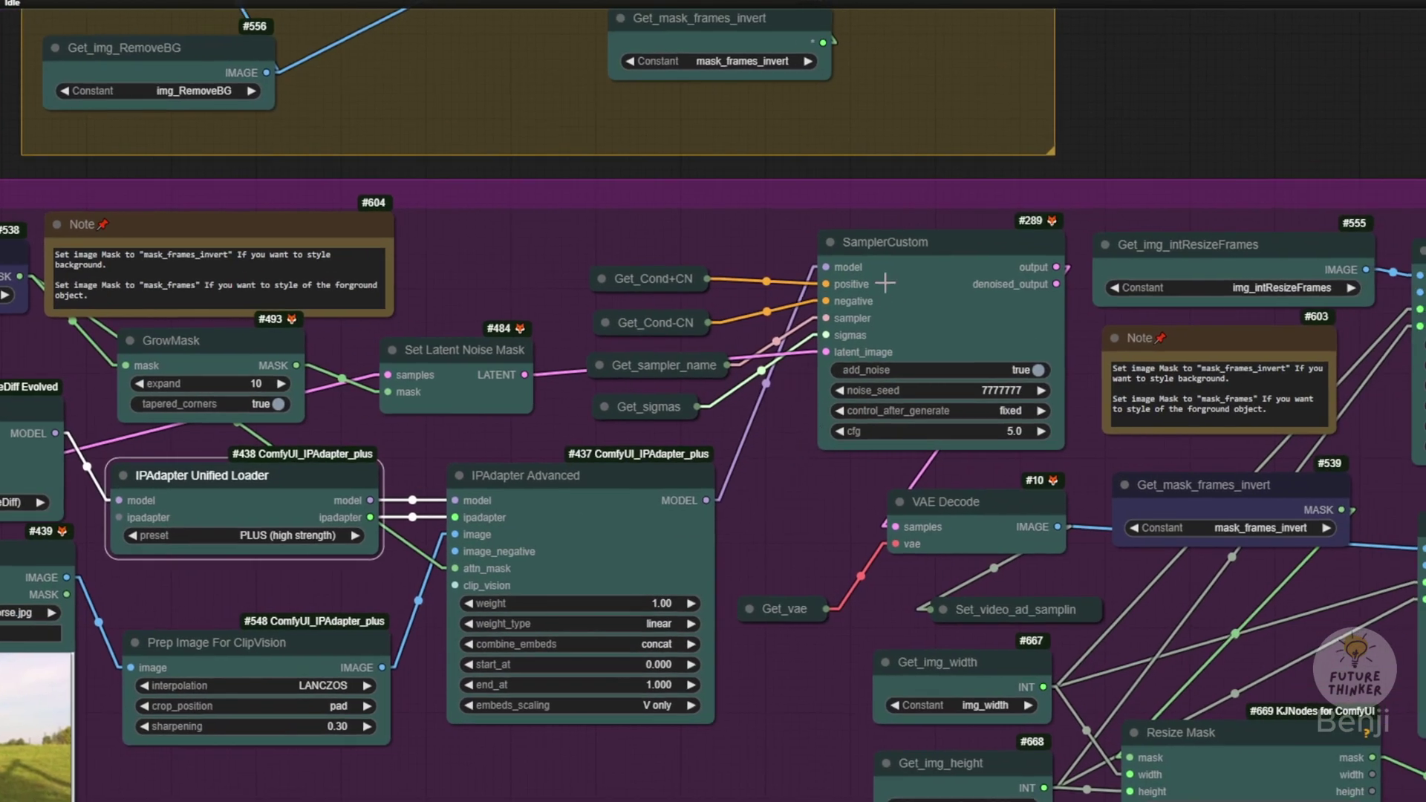
pyautogui.scroll(3, 906, 242)
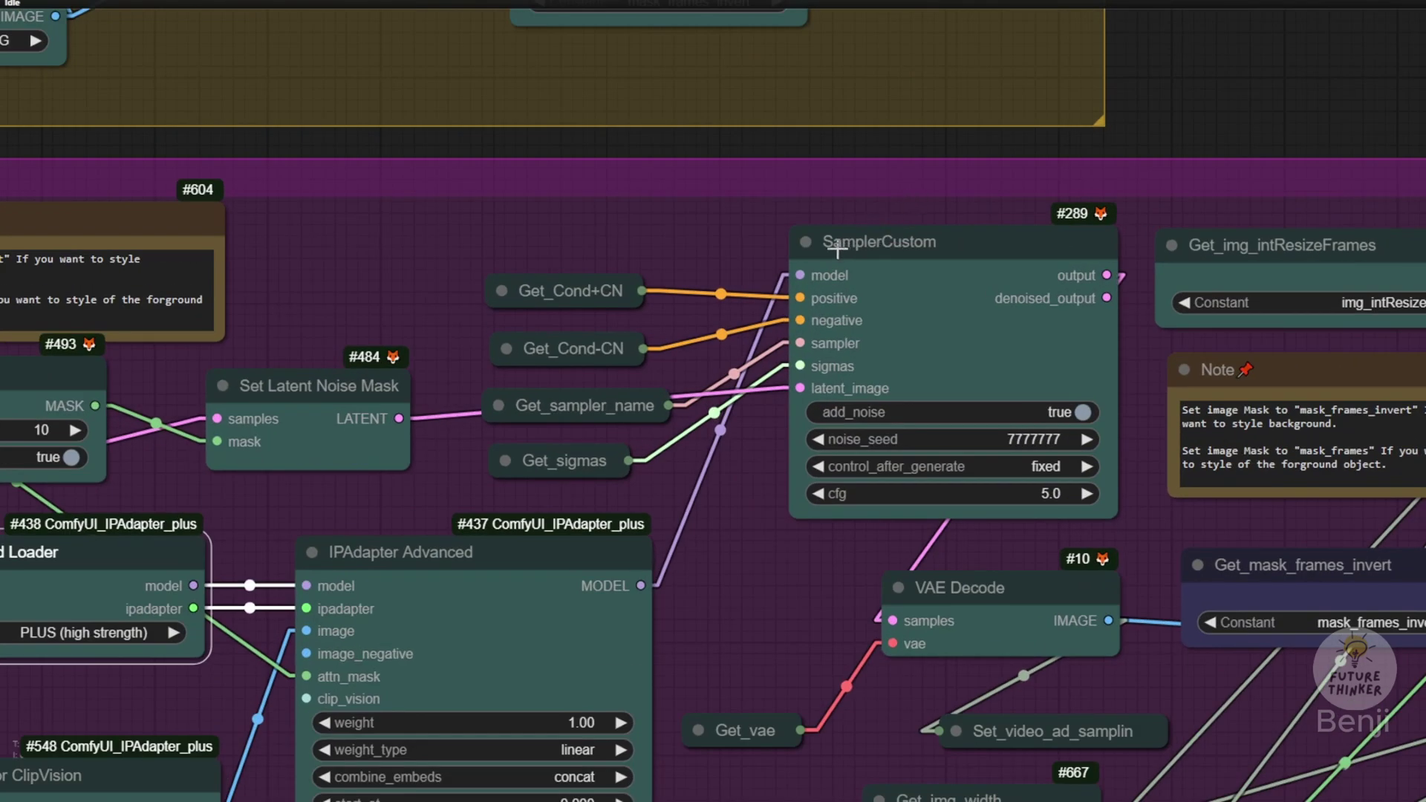
pyautogui.moveTo(928, 243); pyautogui.dragTo(929, 253)
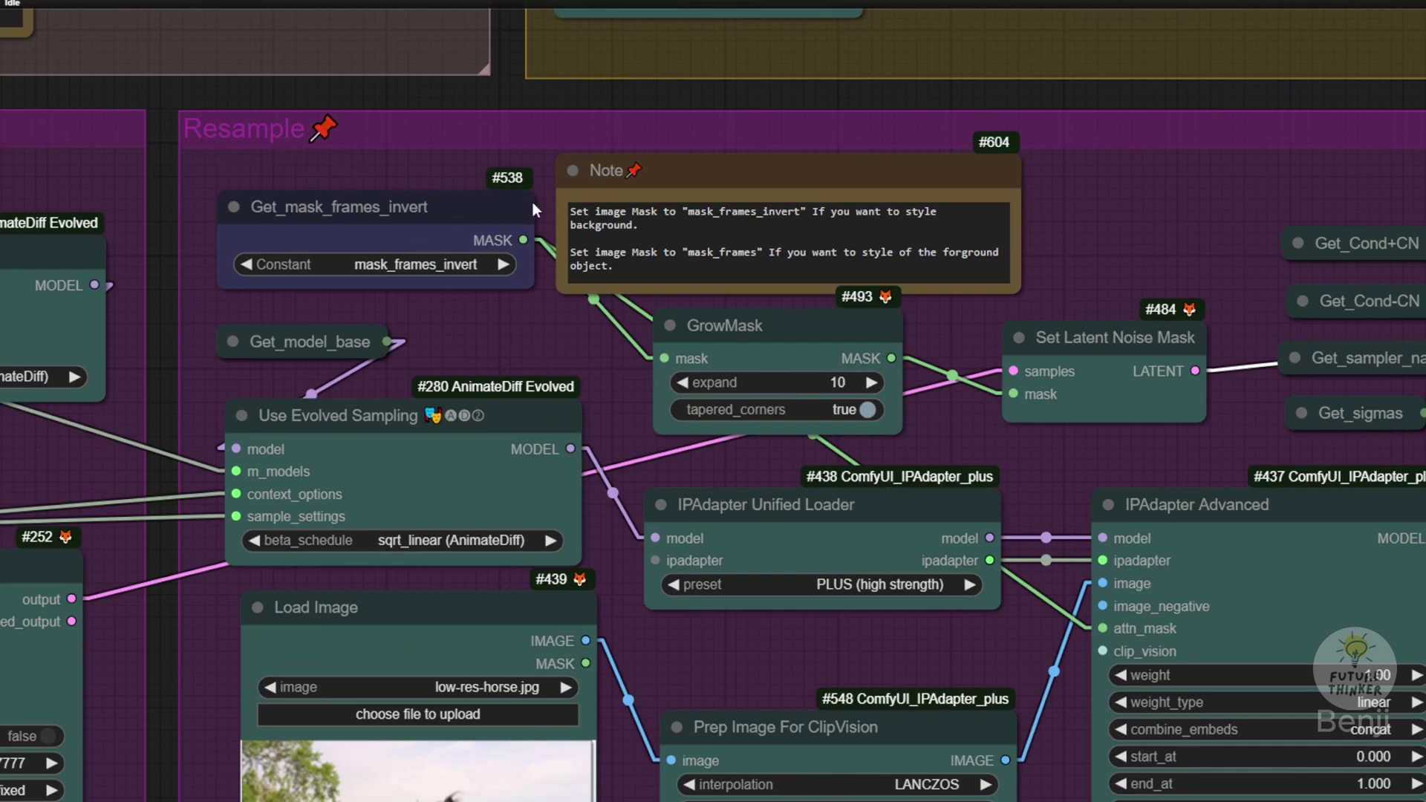
pyautogui.moveTo(444, 159); pyautogui.dragTo(563, 181)
pyautogui.scroll(6, 519, 234)
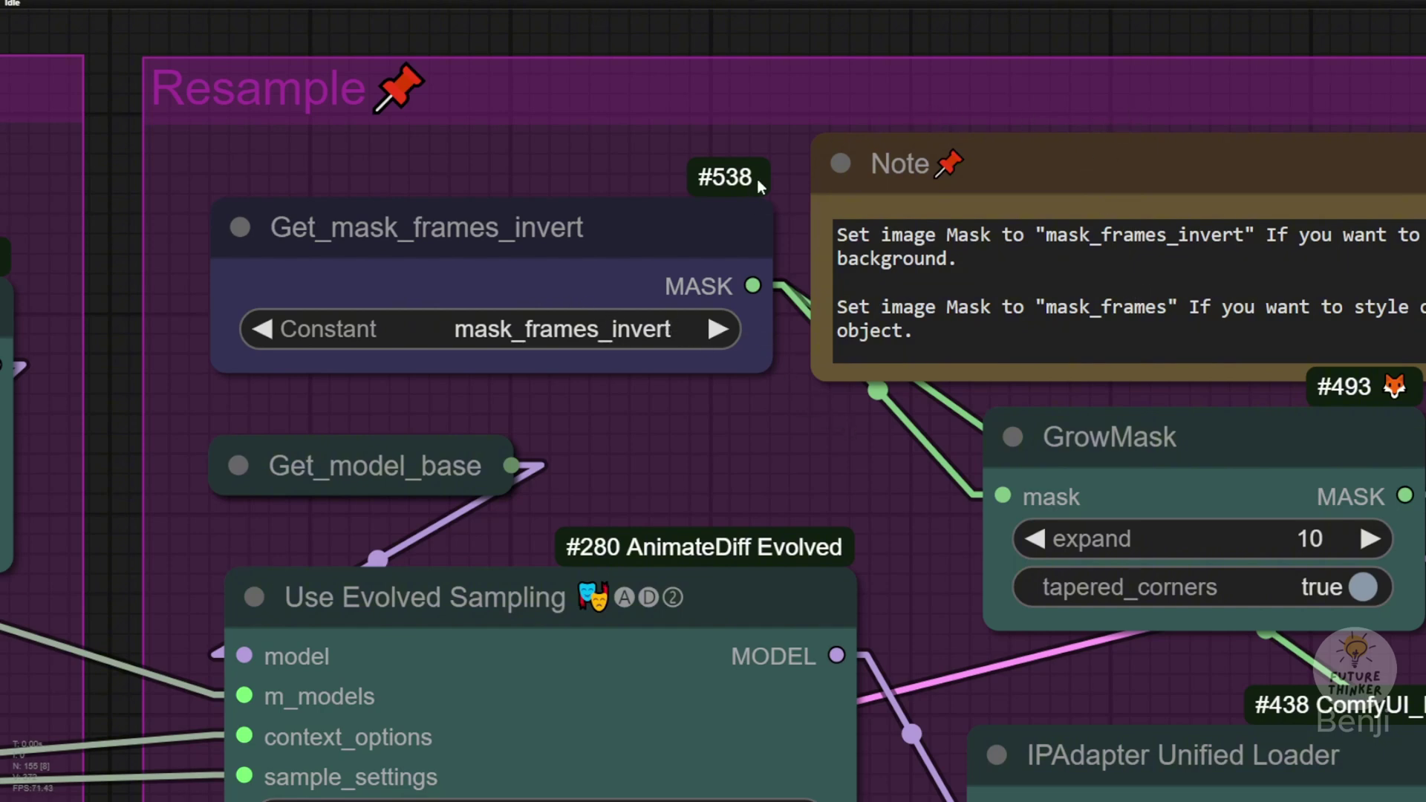
# Read the mask note beside the Resample group's SamplerCustom node and move the Get_mask_frames_invert node up closer beneath it.
pyautogui.moveTo(624, 159); pyautogui.dragTo(402, 168)
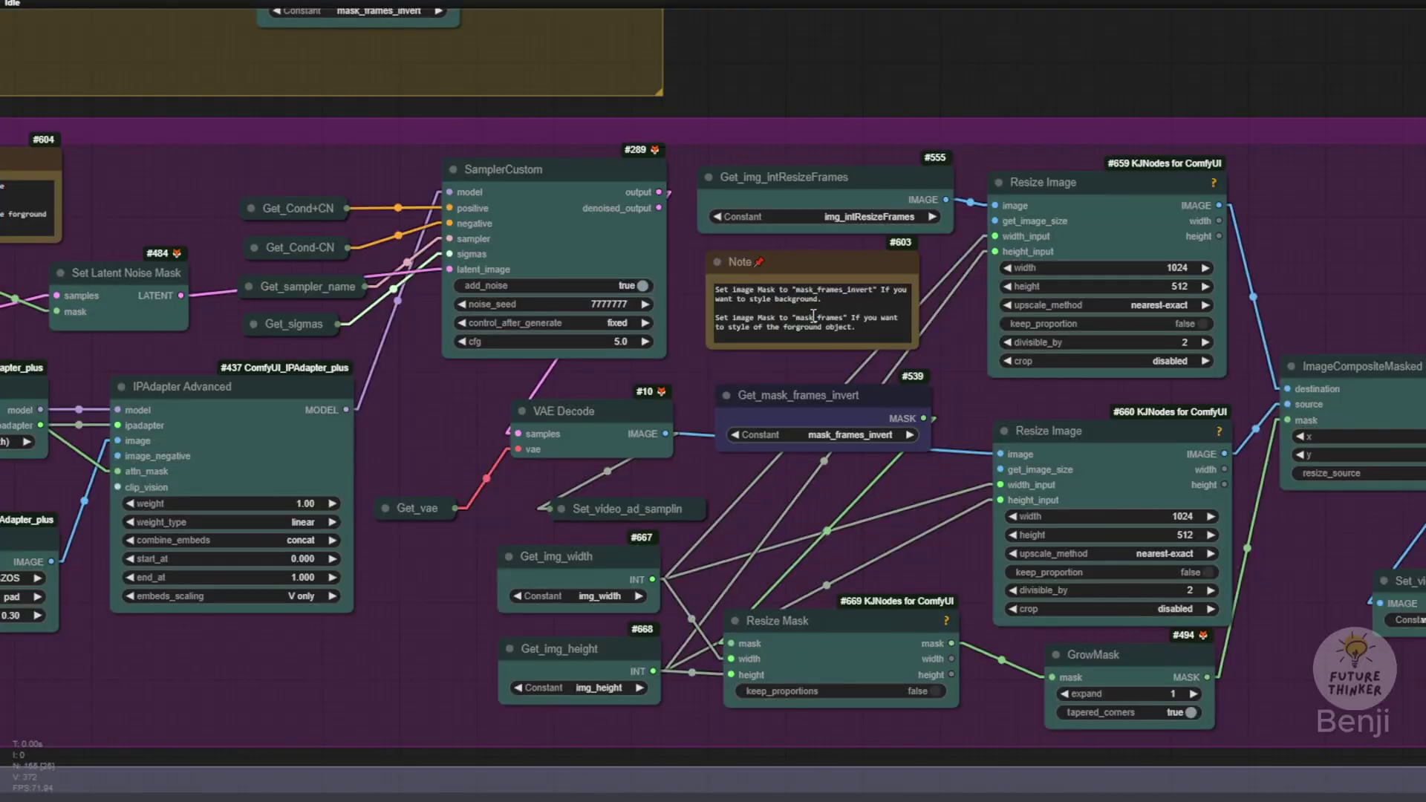
pyautogui.scroll(3, 934, 345)
pyautogui.scroll(4, 707, 250)
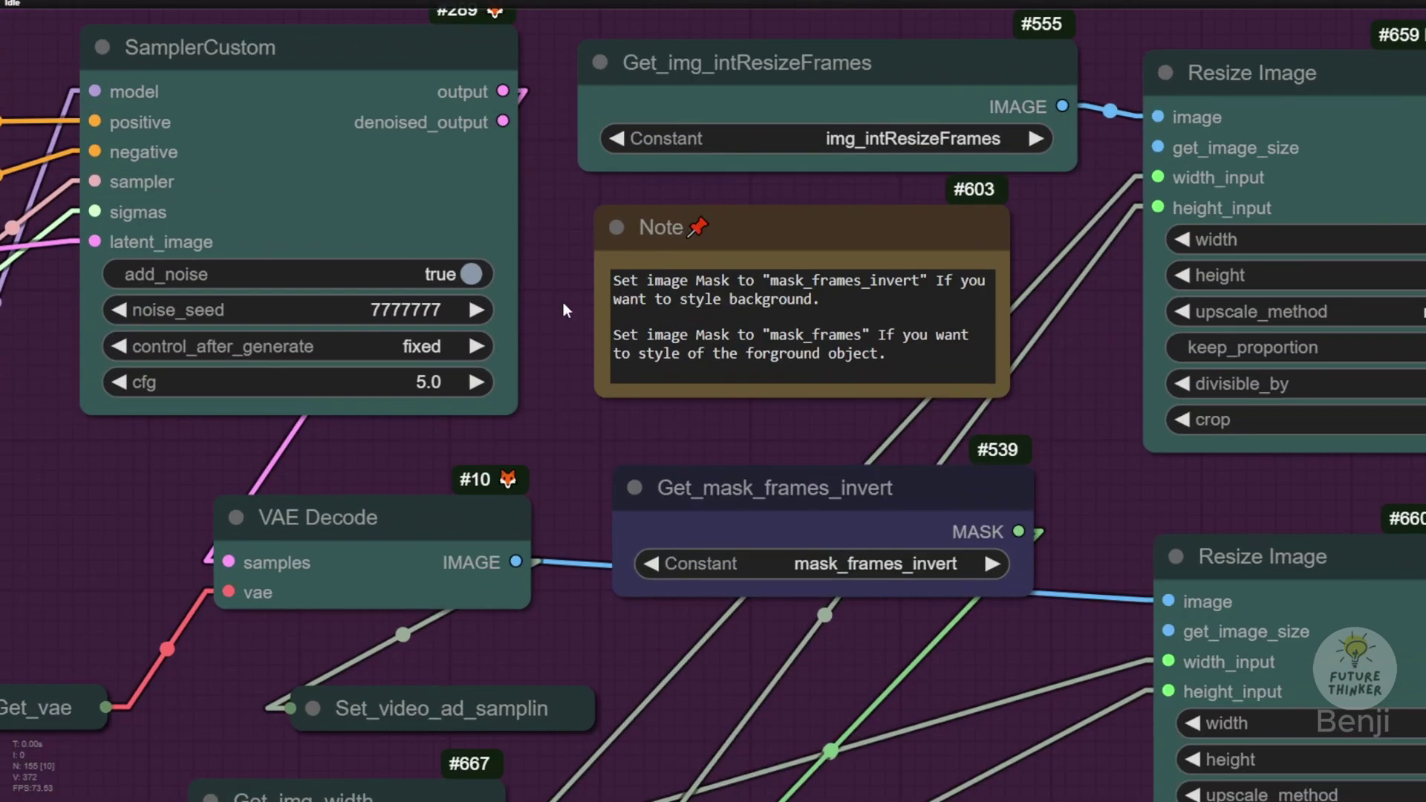
pyautogui.scroll(3, 550, 349)
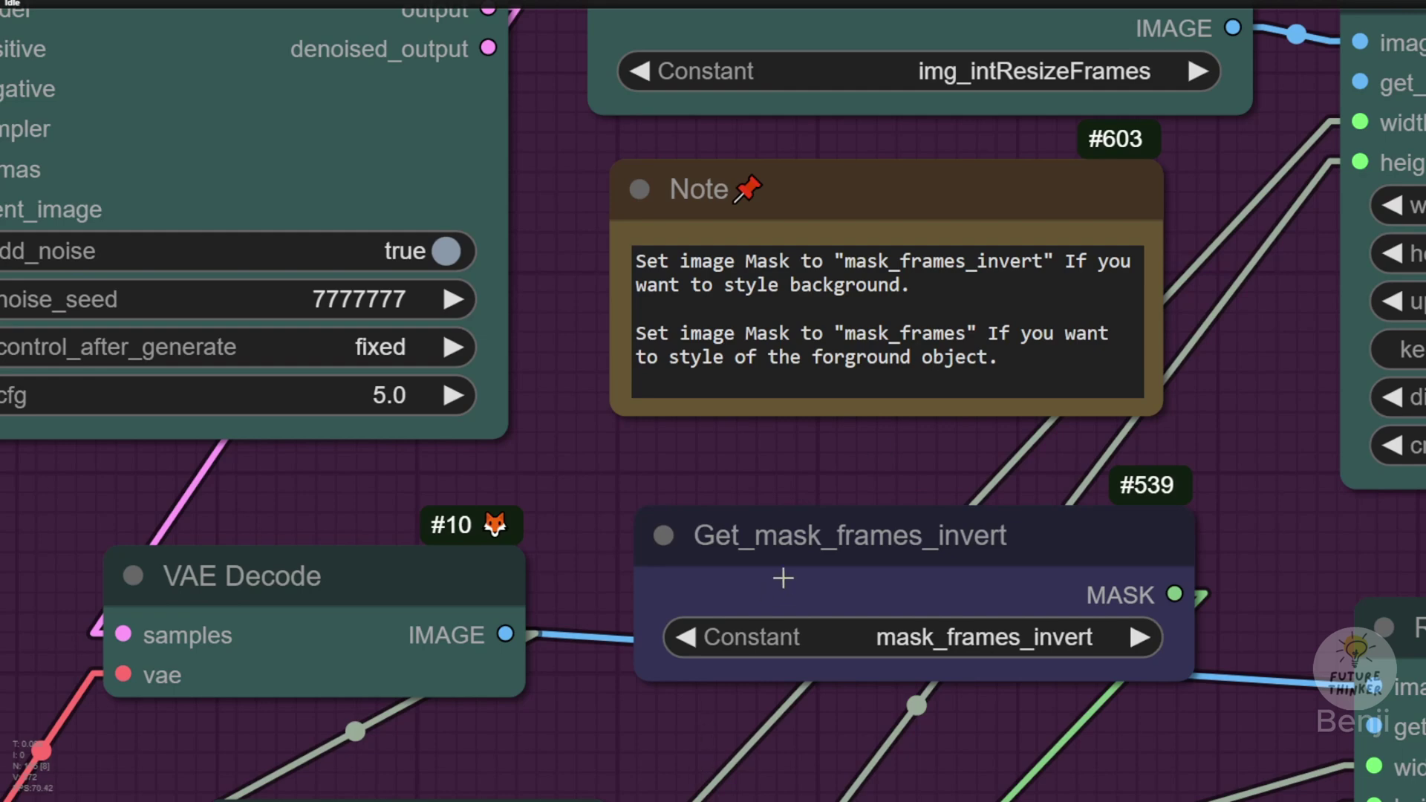
pyautogui.scroll(-3, 893, 637)
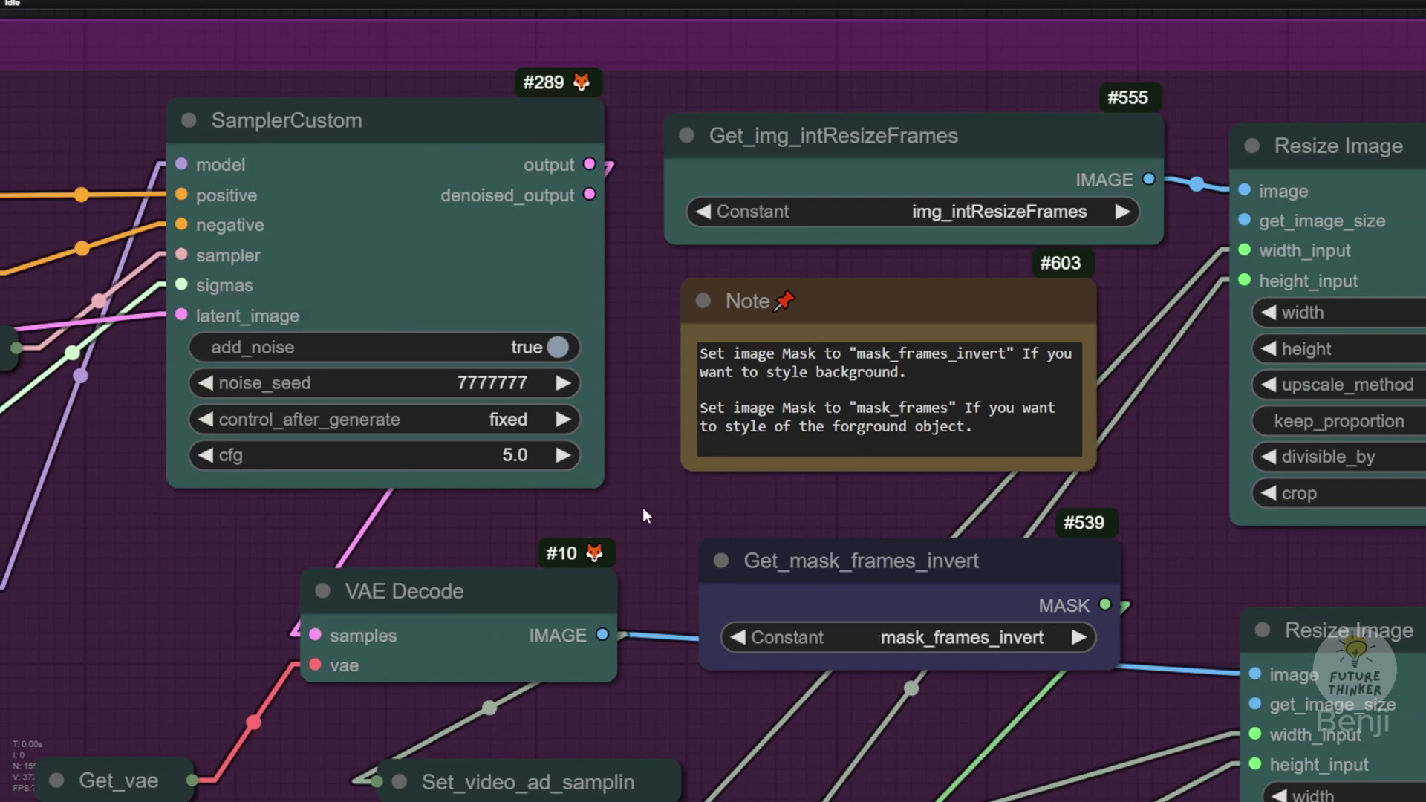
pyautogui.moveTo(816, 567); pyautogui.dragTo(823, 519)
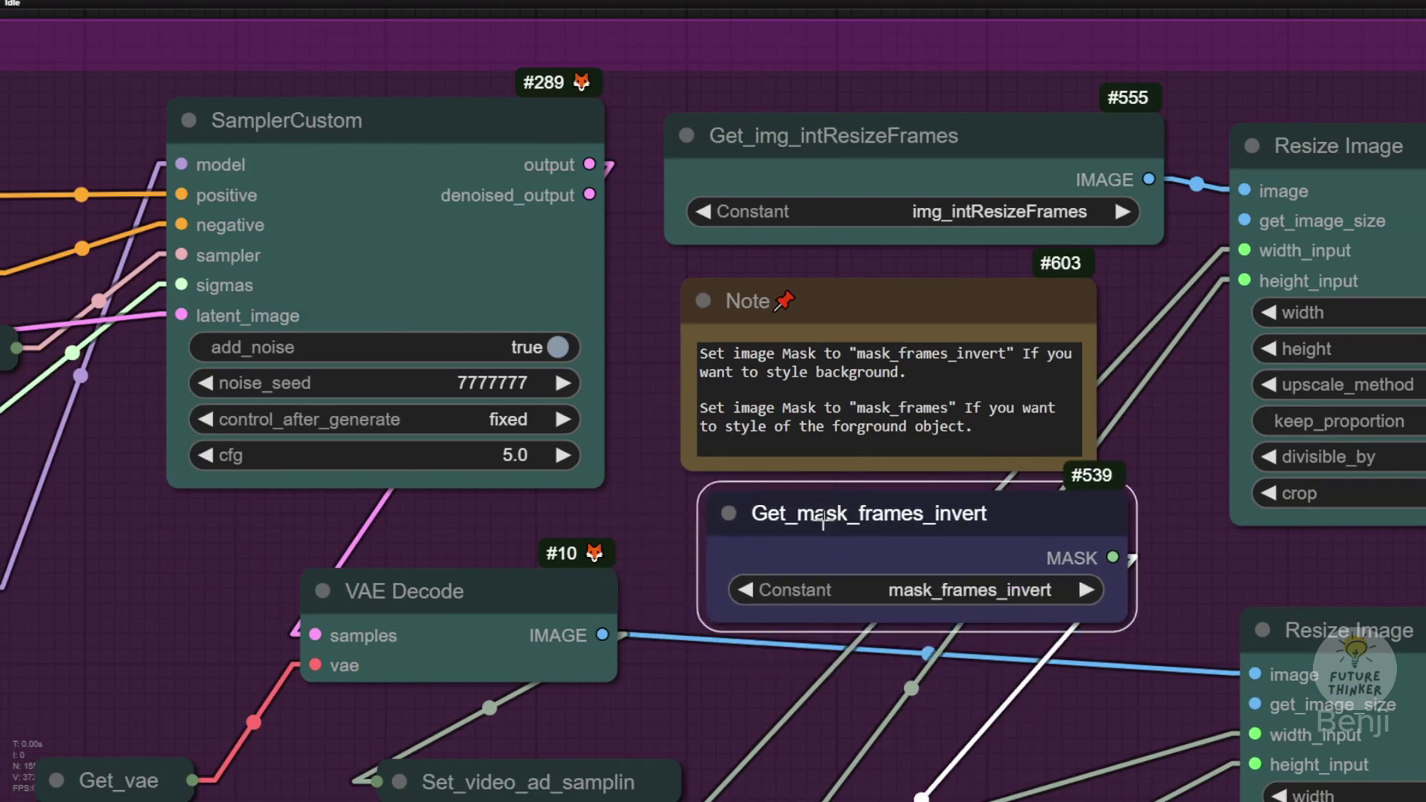
# Compare the mask note's instructions with the Get_mask_frames_invert node's constant and nudge that node slightly.
pyautogui.scroll(3, 874, 661)
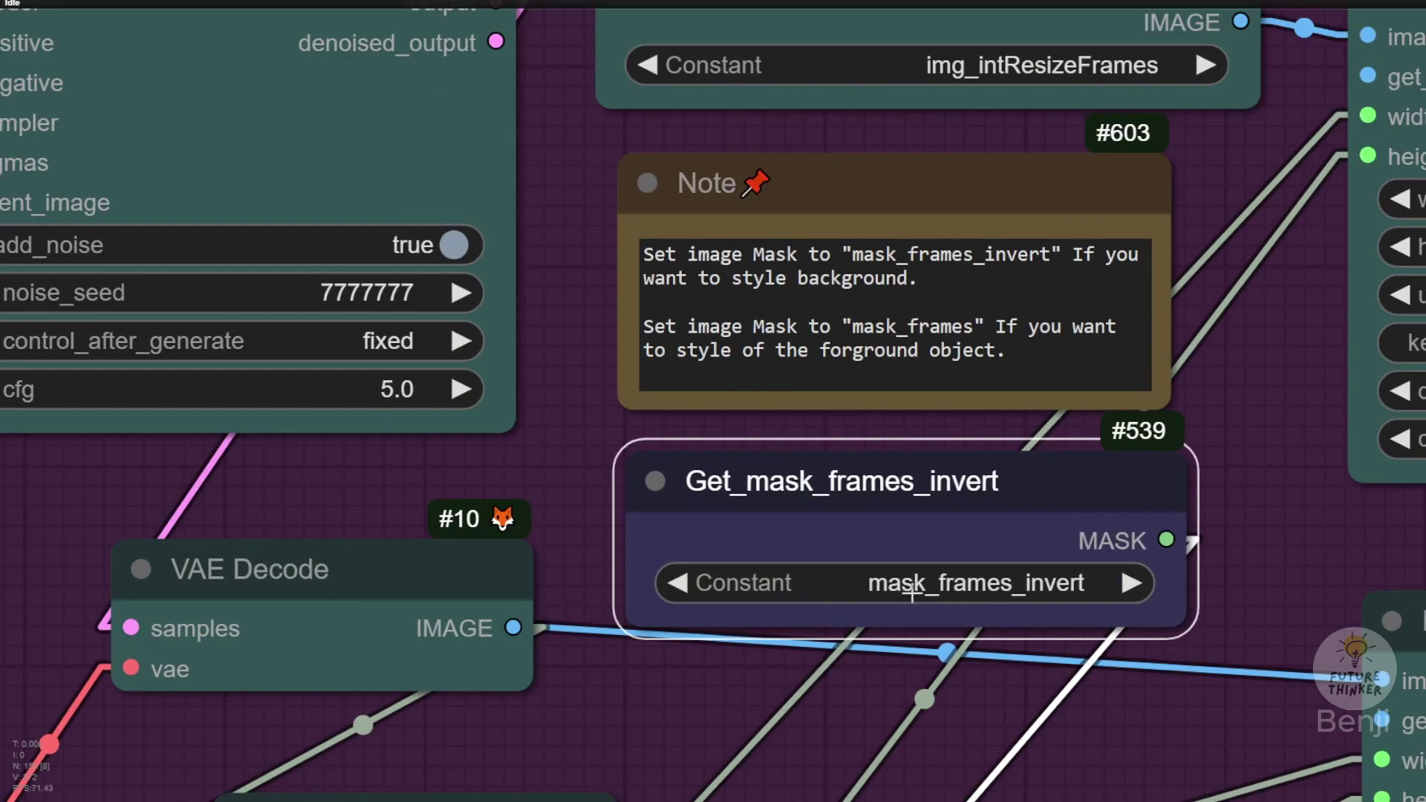
pyautogui.scroll(-3, 881, 488)
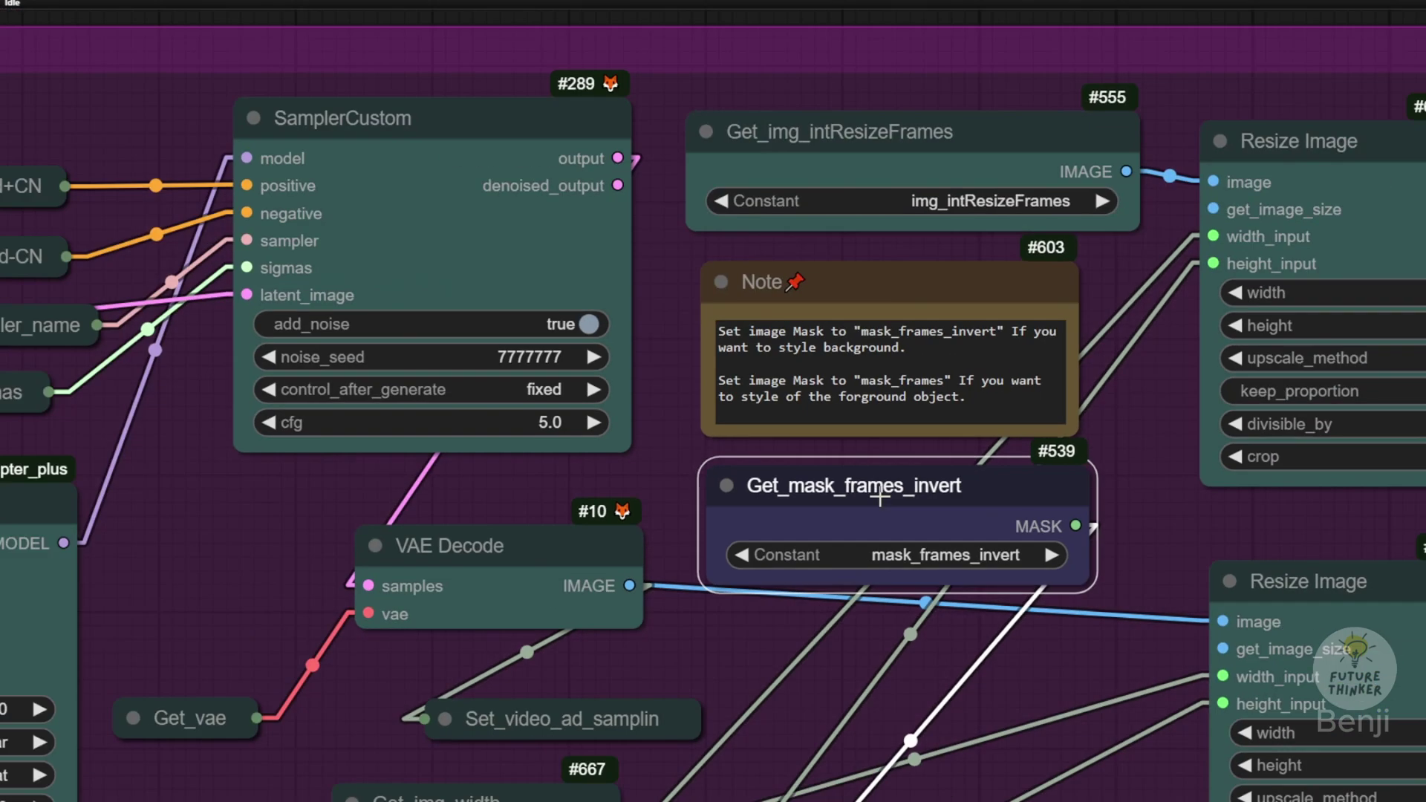
pyautogui.scroll(-5, 881, 496)
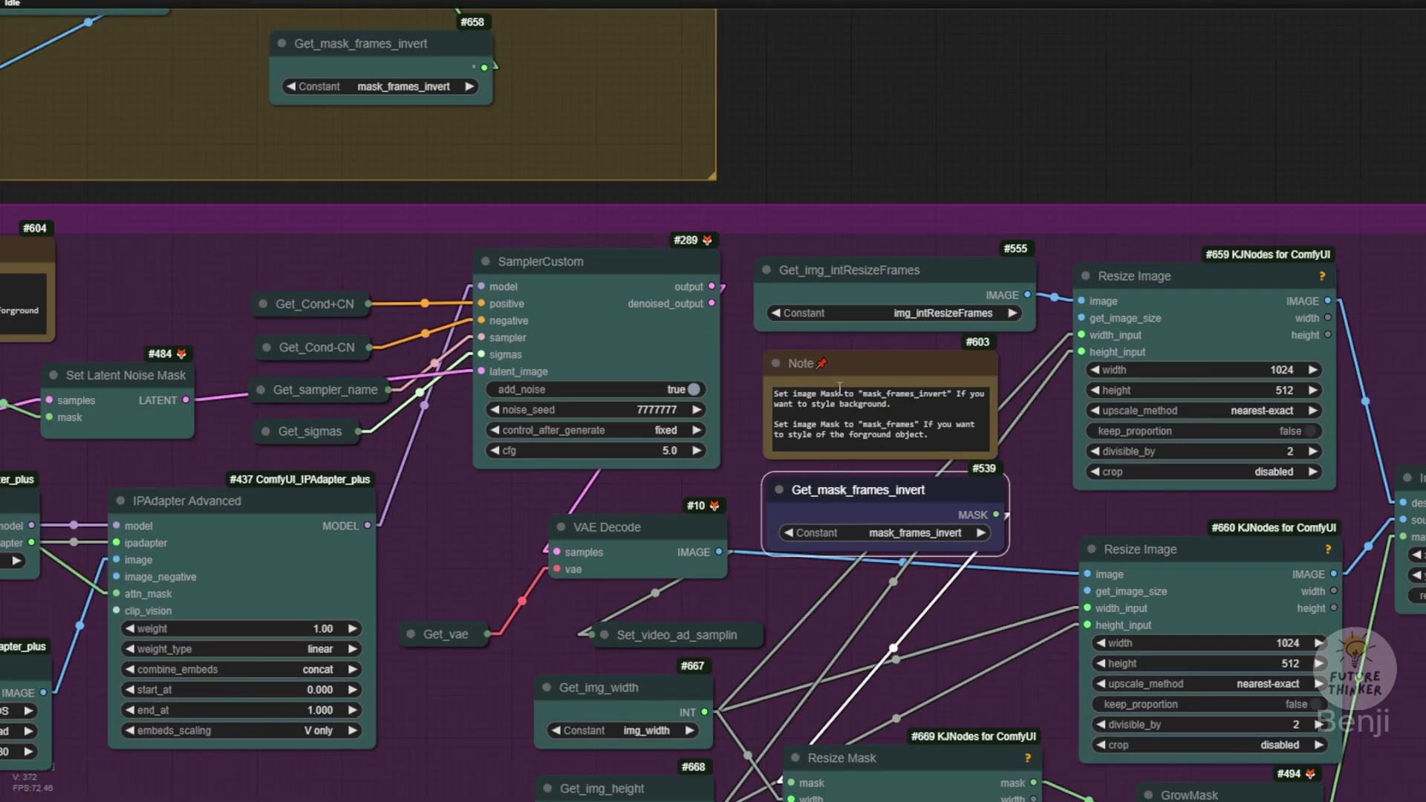
pyautogui.click(843, 366)
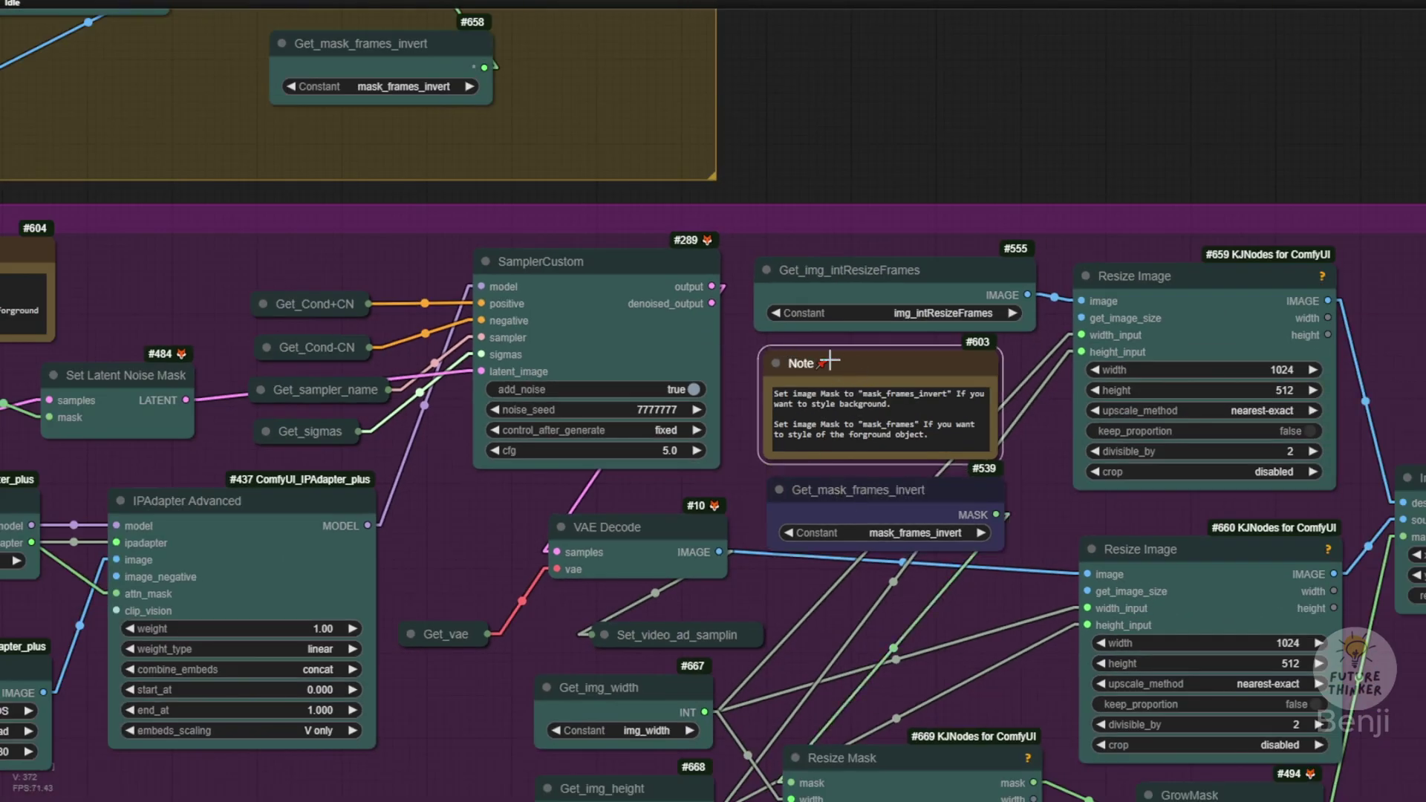
pyautogui.click(854, 492)
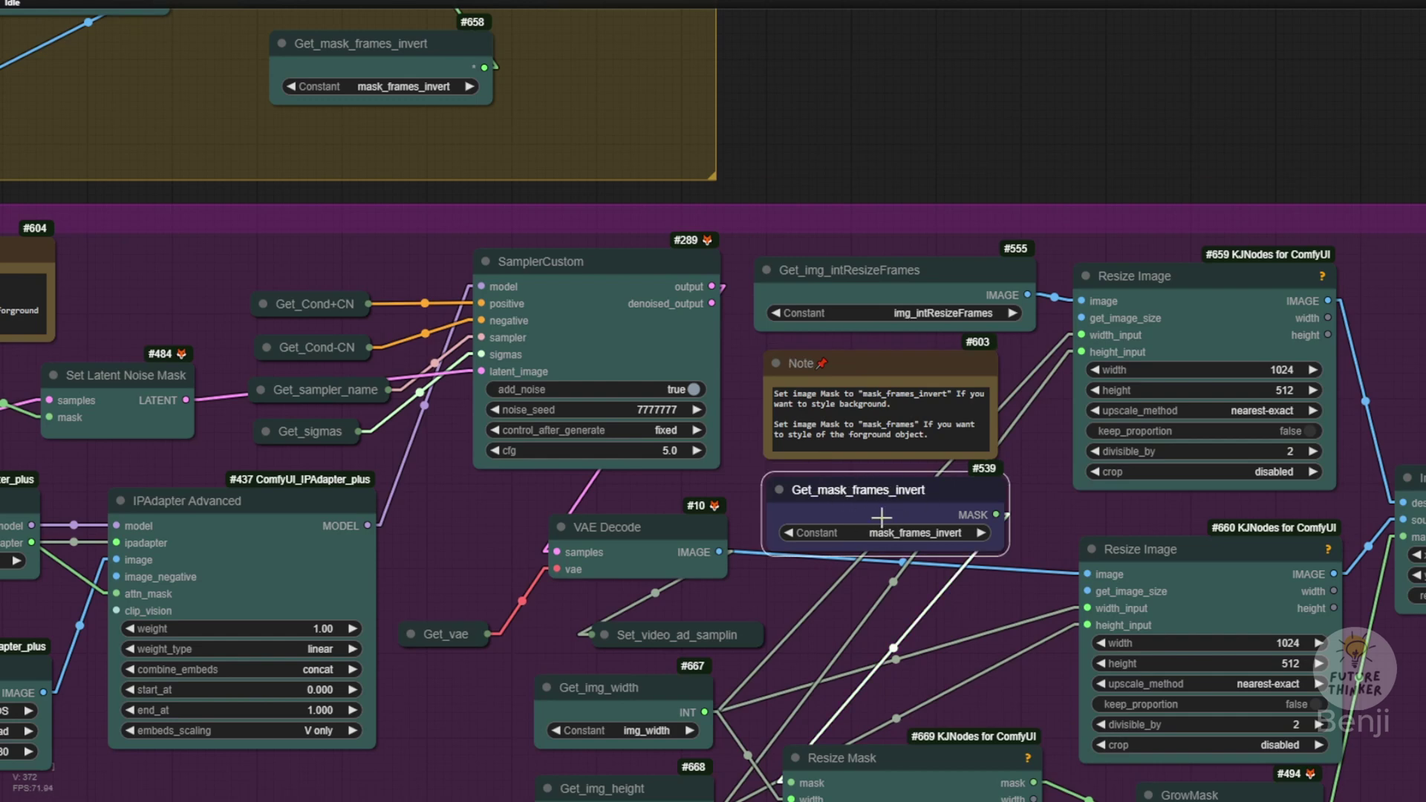
pyautogui.moveTo(876, 498); pyautogui.dragTo(881, 500)
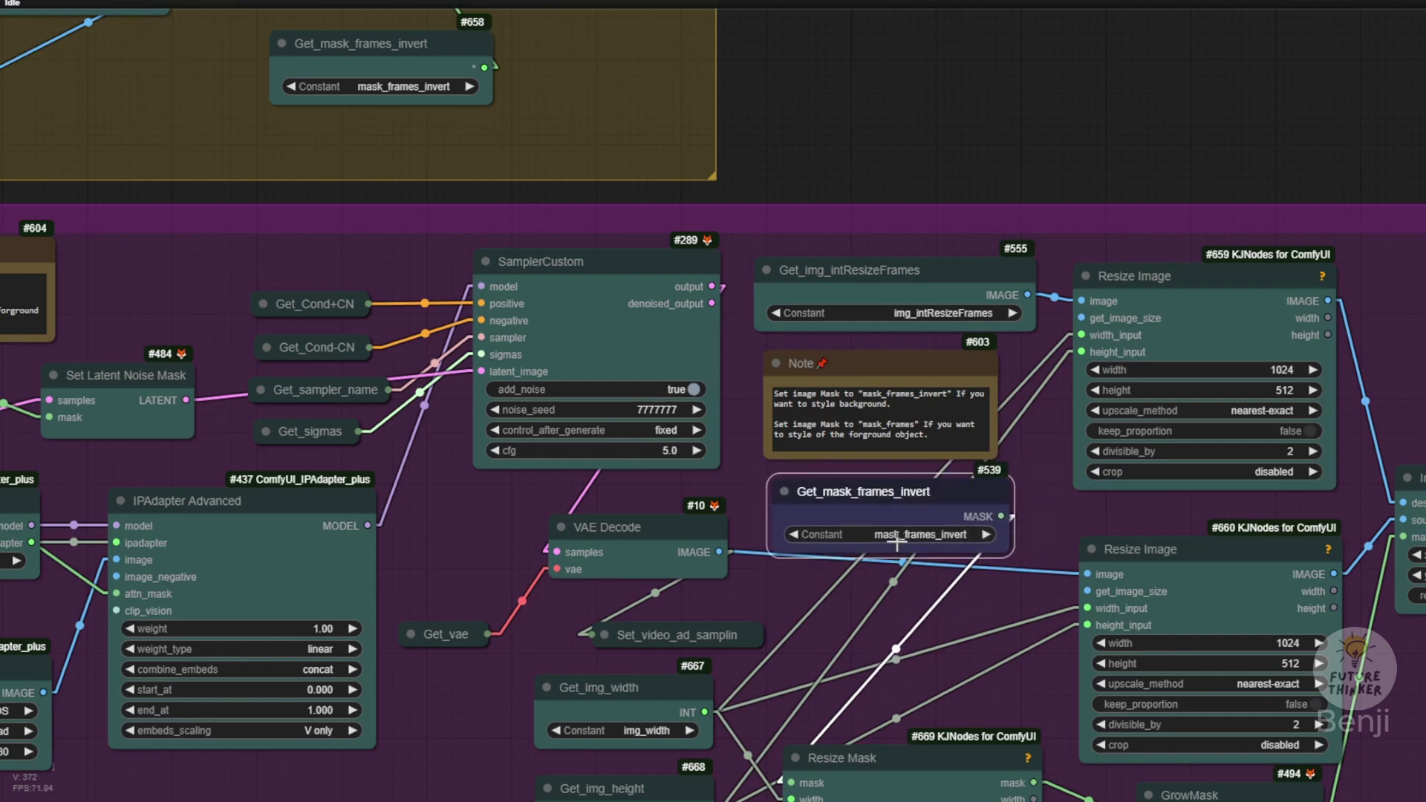
# Nudge the Resize Mask node up slightly and inspect the two Resize Image nodes that feed ImageCompositeMasked.
pyautogui.scroll(-2, 1040, 326)
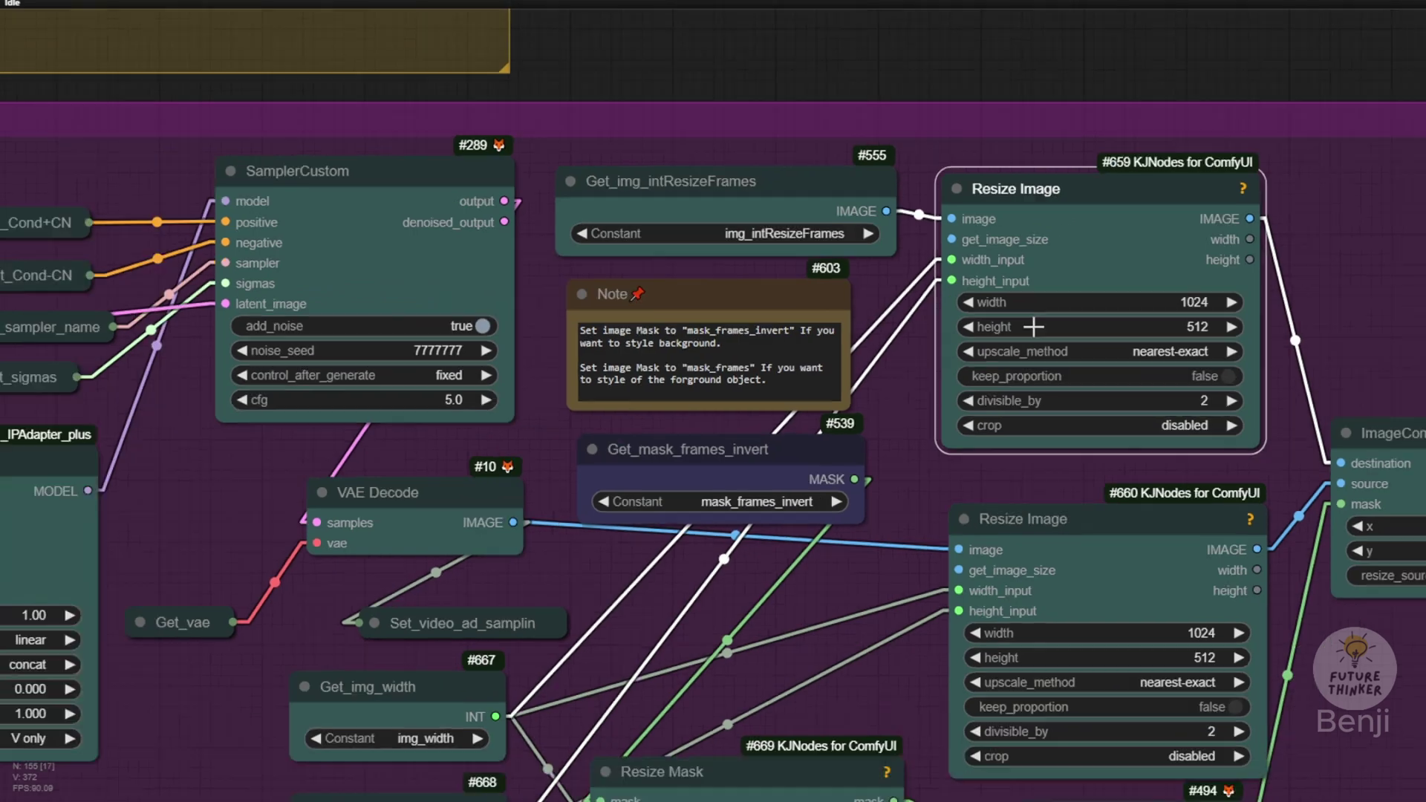
pyautogui.moveTo(829, 561); pyautogui.dragTo(909, 279)
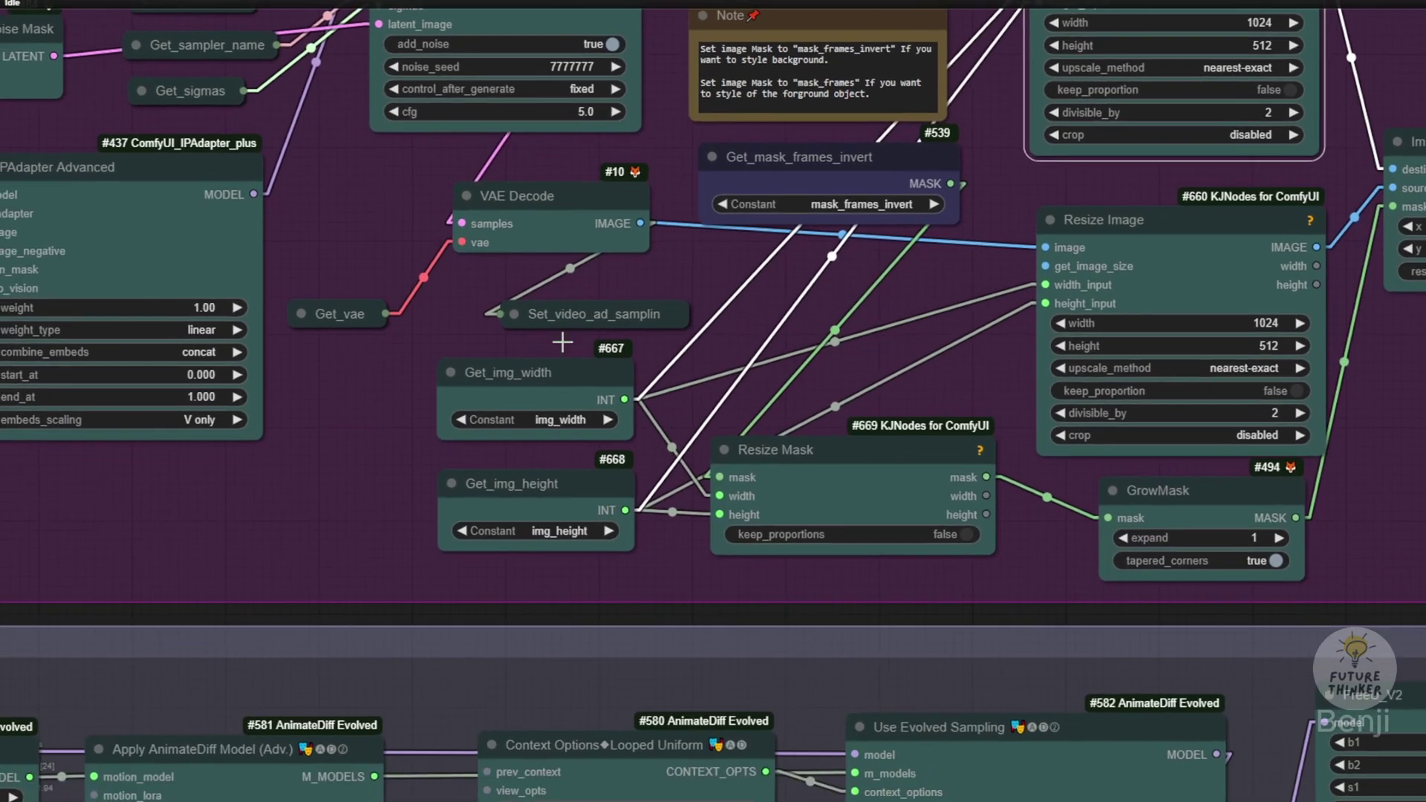
pyautogui.moveTo(854, 455); pyautogui.dragTo(905, 440)
pyautogui.moveTo(969, 324); pyautogui.dragTo(641, 439)
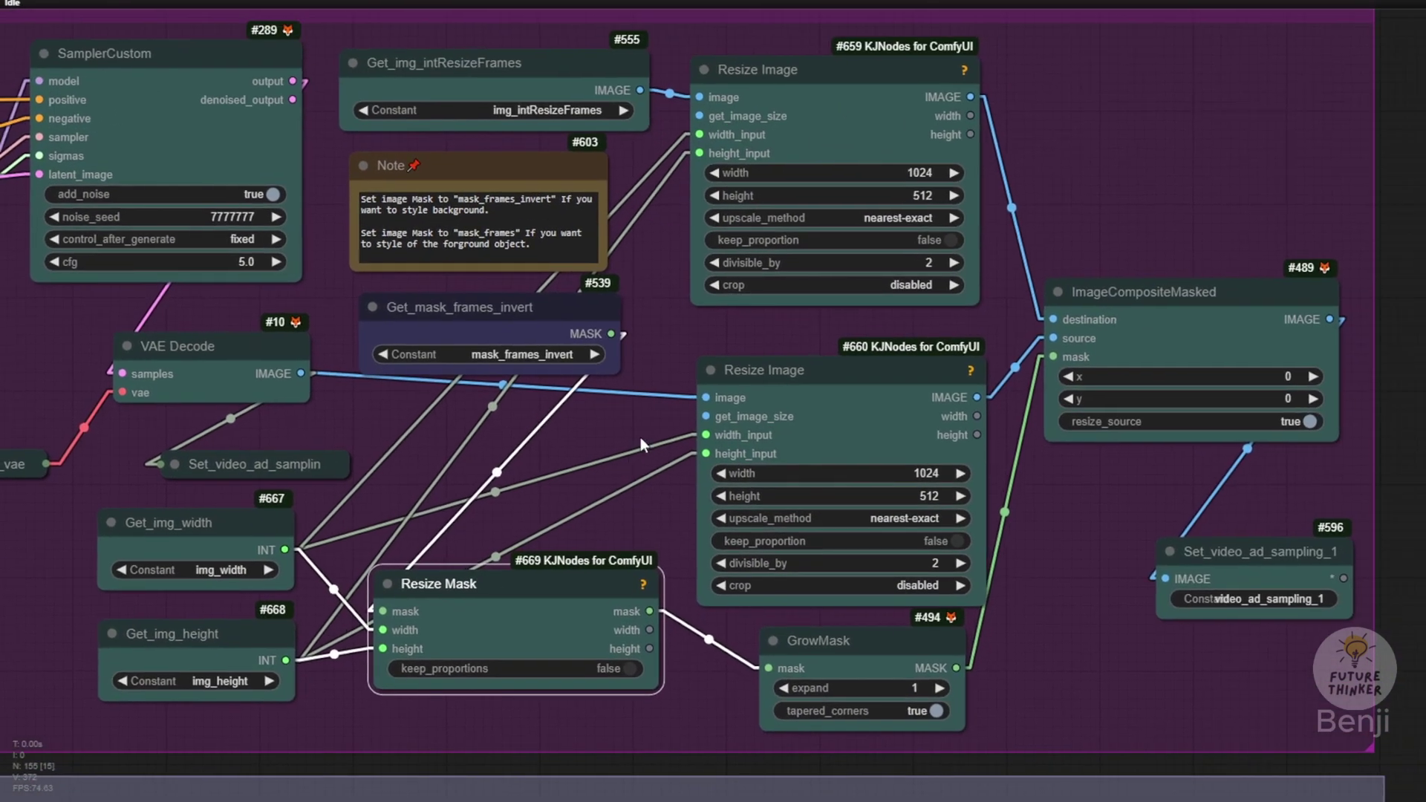
pyautogui.click(852, 107)
pyautogui.click(883, 389)
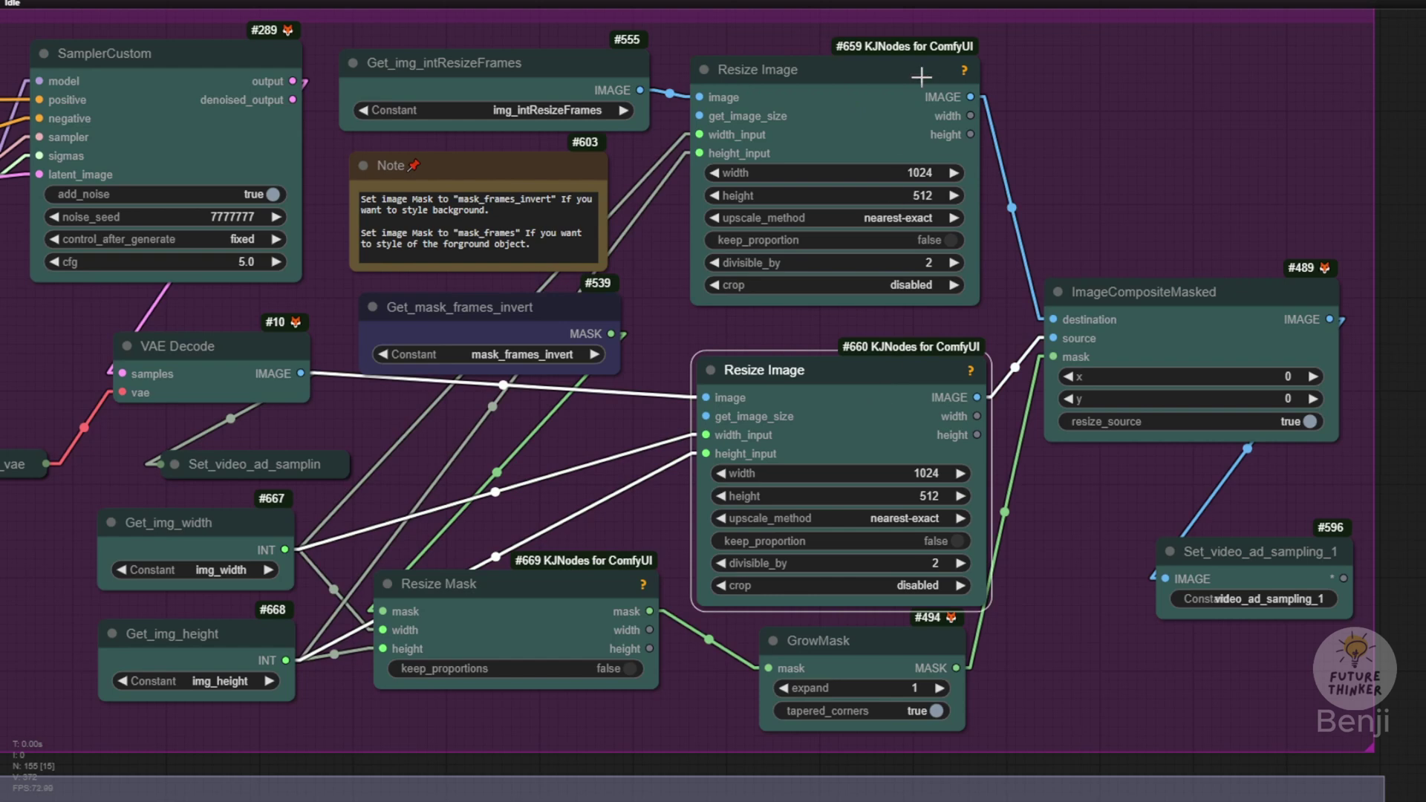
pyautogui.click(878, 99)
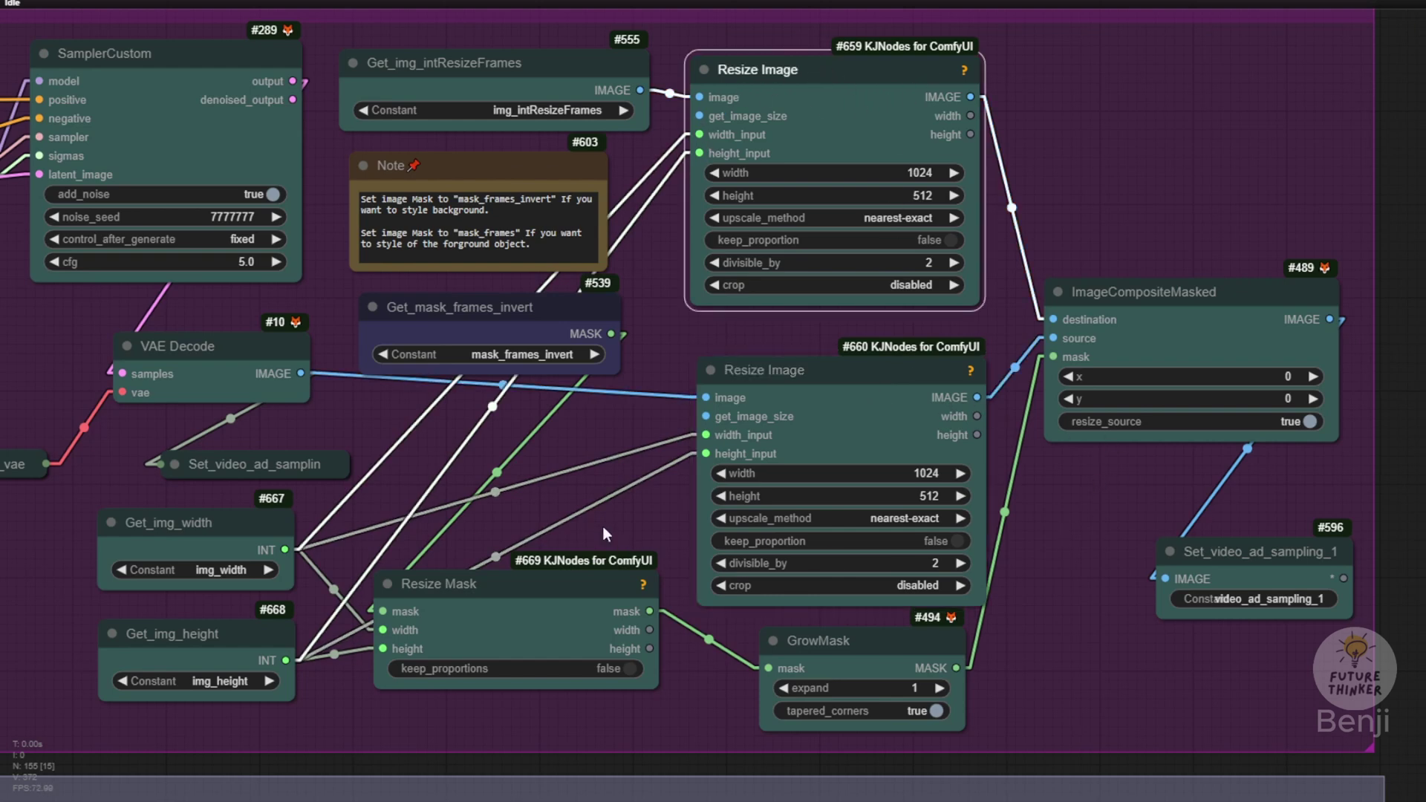
# Inspect the Resample group's SamplerCustom and image size nodes, and shift the Resize Mask node a little further up.
pyautogui.moveTo(603, 526); pyautogui.dragTo(1036, 562)
pyautogui.click(566, 114)
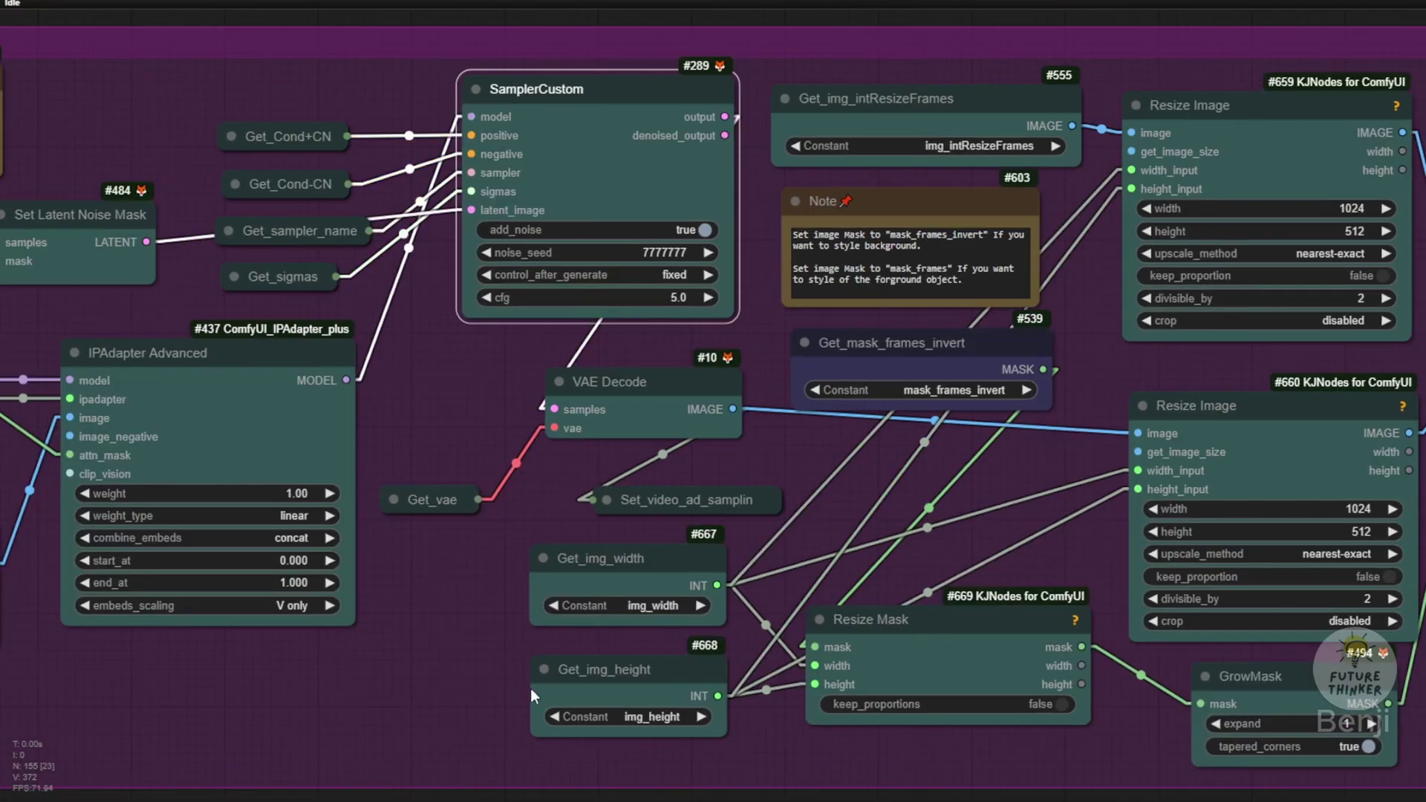
pyautogui.click(656, 558)
pyautogui.moveTo(896, 559); pyautogui.dragTo(795, 454)
pyautogui.click(801, 515)
pyautogui.moveTo(805, 511); pyautogui.dragTo(798, 485)
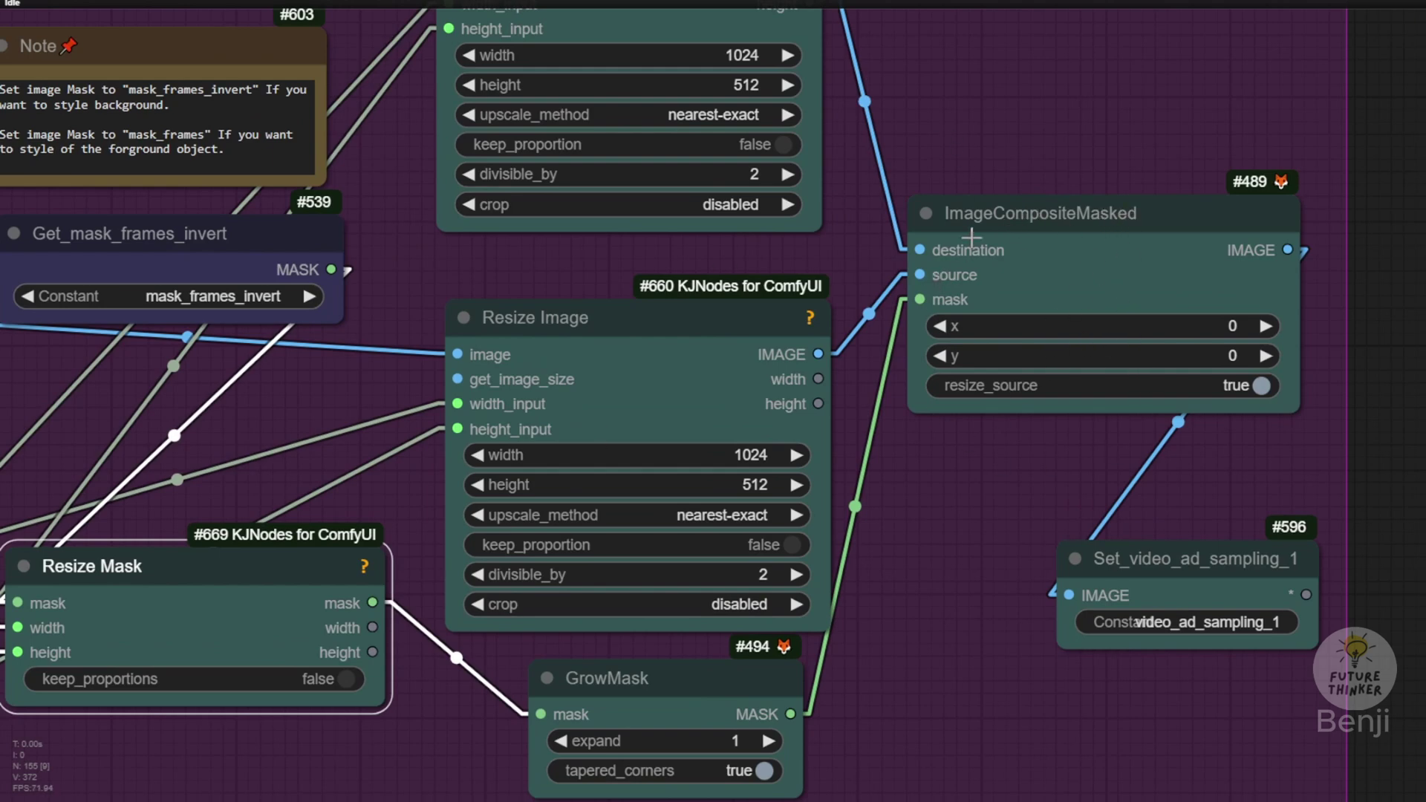
# Inspect the ImageCompositeMasked inputs, and widen the Set_video_ad_sampling_1 node to fit its constant name and reposition it.
pyautogui.scroll(3, 938, 263)
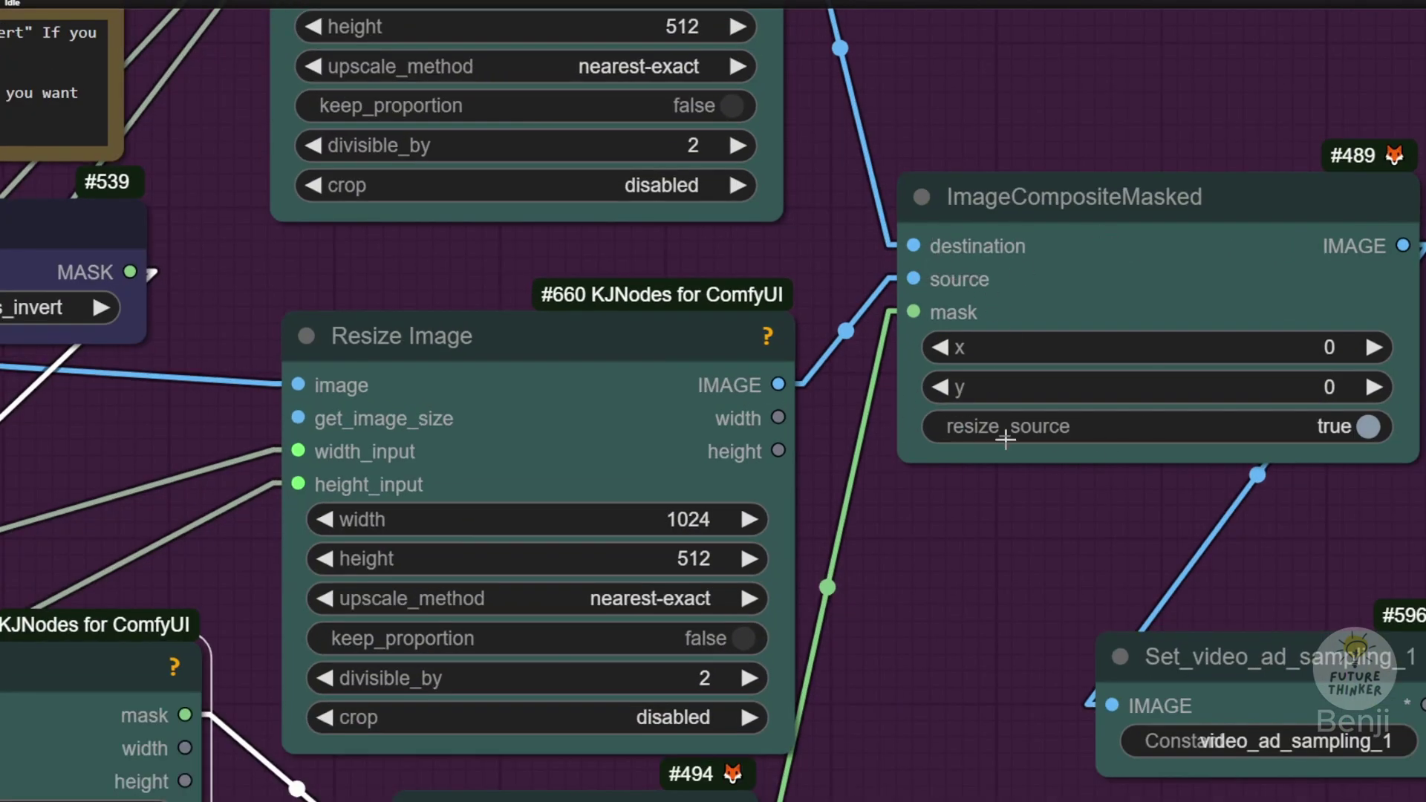
pyautogui.scroll(-4, 1189, 458)
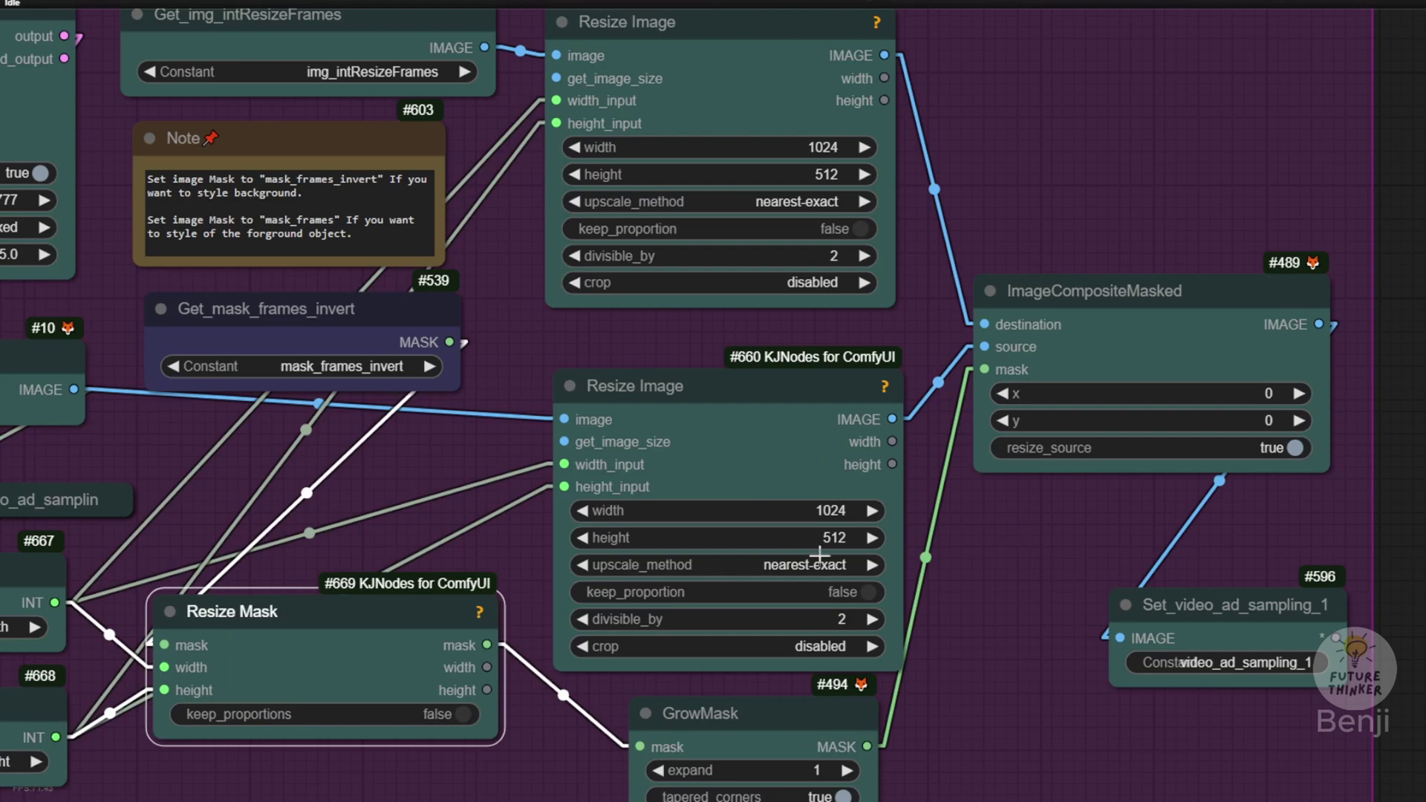
pyautogui.moveTo(630, 340); pyautogui.dragTo(708, 379)
pyautogui.scroll(-2, 713, 386)
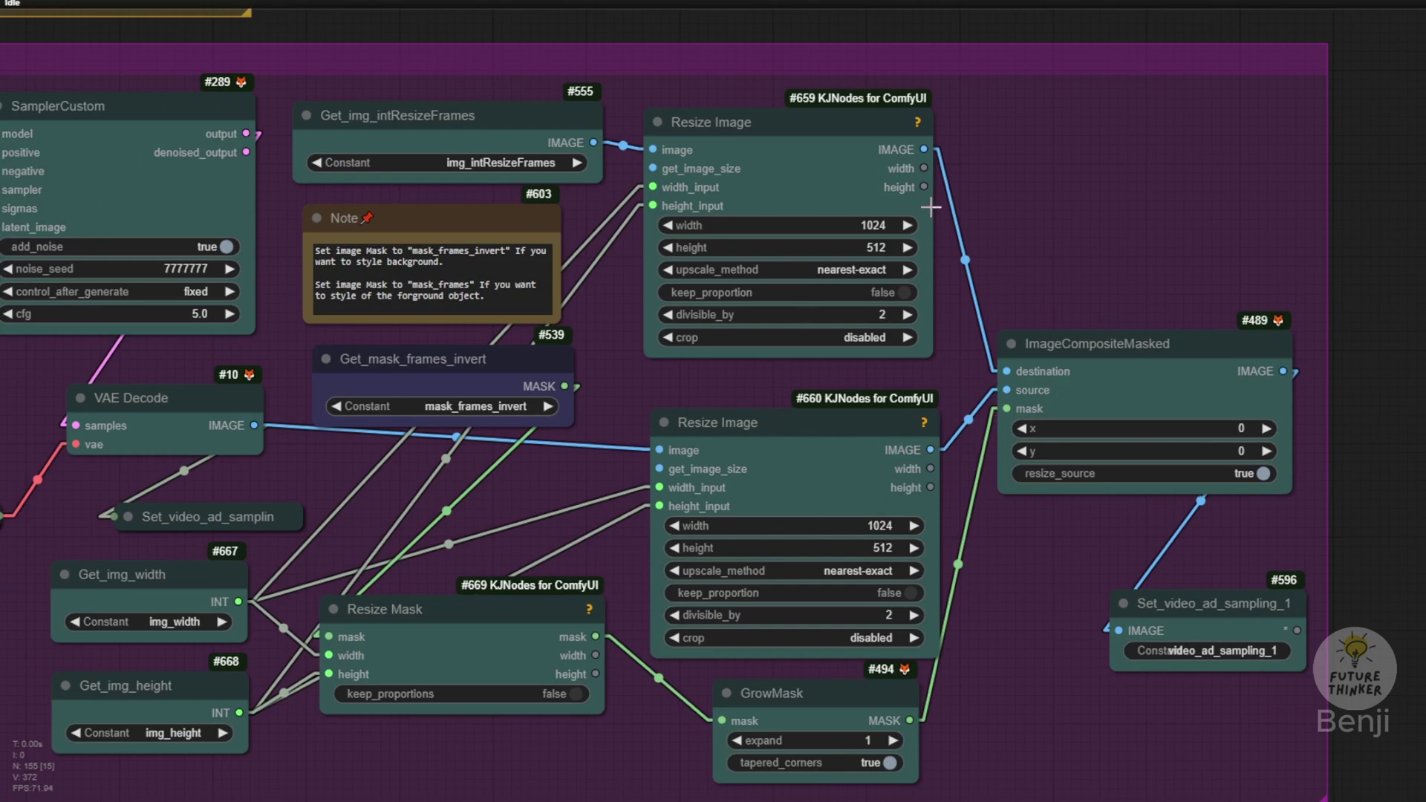
pyautogui.scroll(3, 1026, 725)
pyautogui.moveTo(1026, 725); pyautogui.dragTo(1098, 603)
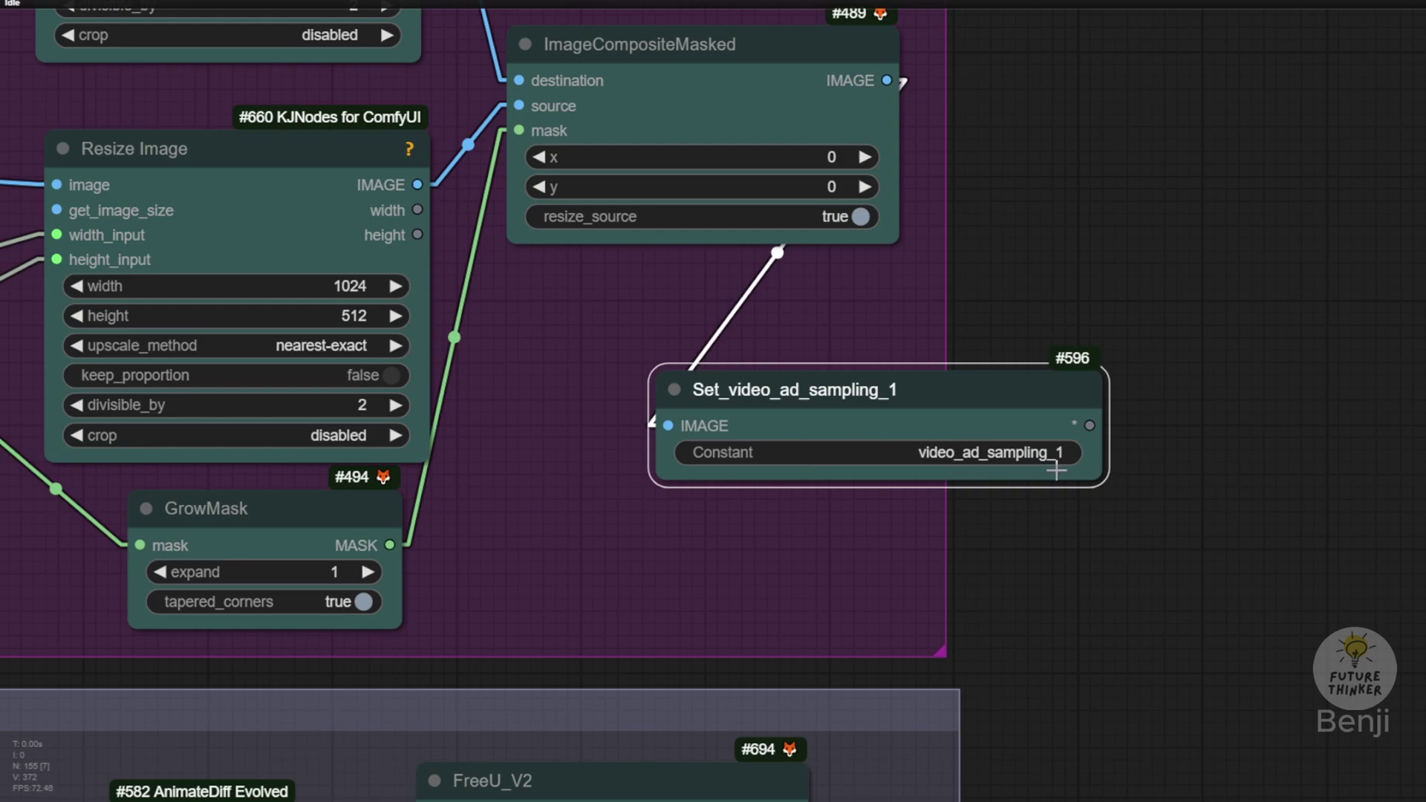
pyautogui.moveTo(1003, 395); pyautogui.dragTo(869, 395)
# Examine the mask-building nodes at the start of AD Sampling 2 and compare them with the Unsample and Resample groups.
pyautogui.scroll(-5, 769, 473)
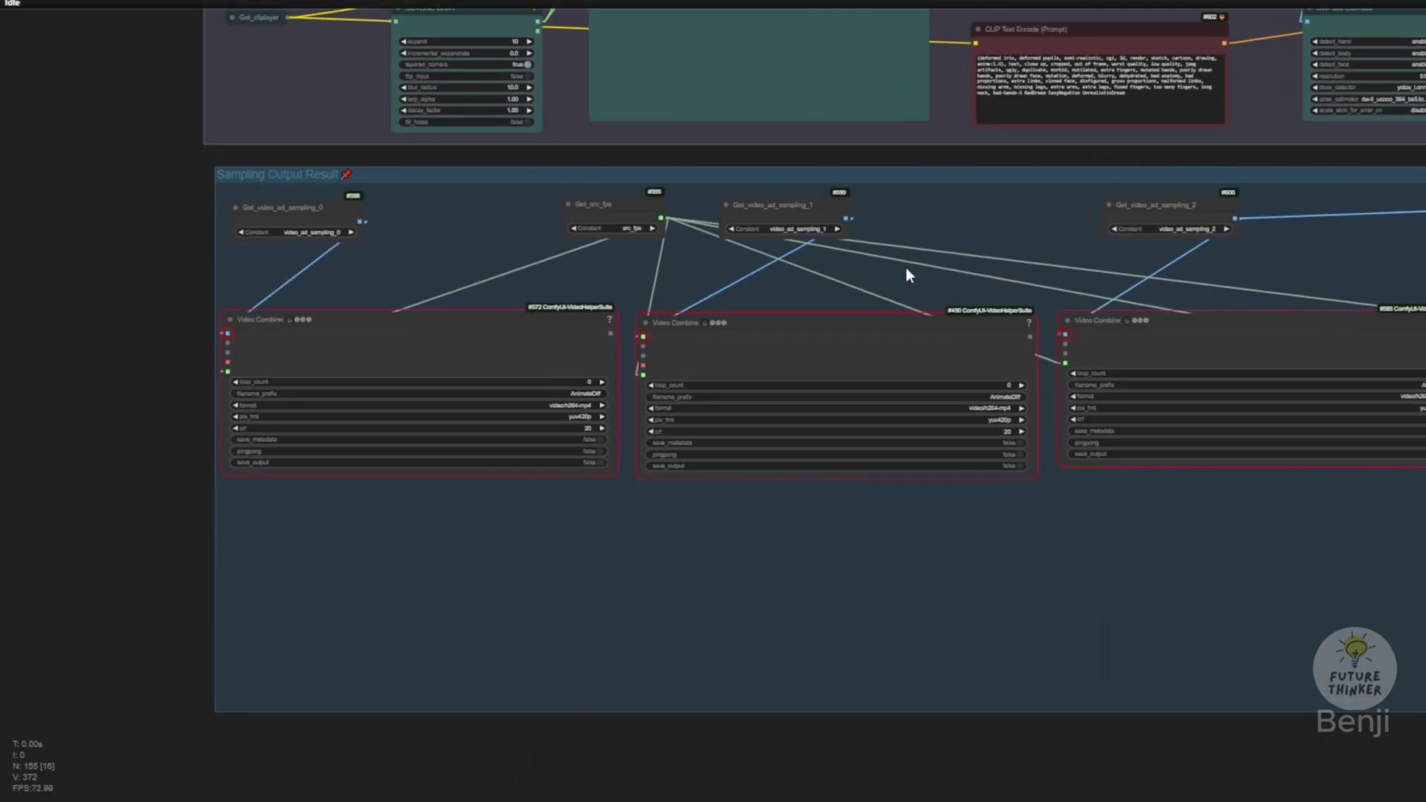
pyautogui.scroll(4, 801, 247)
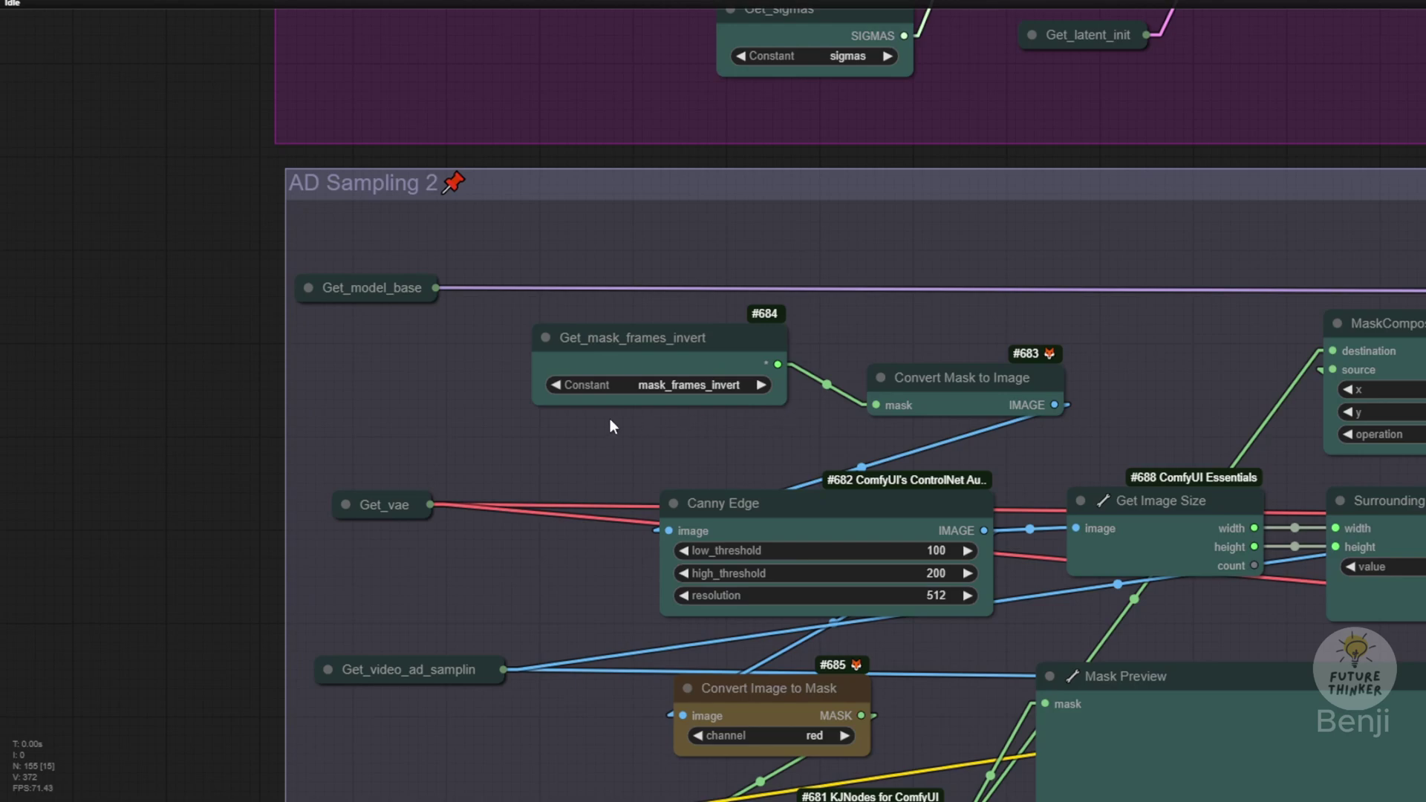
pyautogui.moveTo(762, 448); pyautogui.dragTo(429, 242)
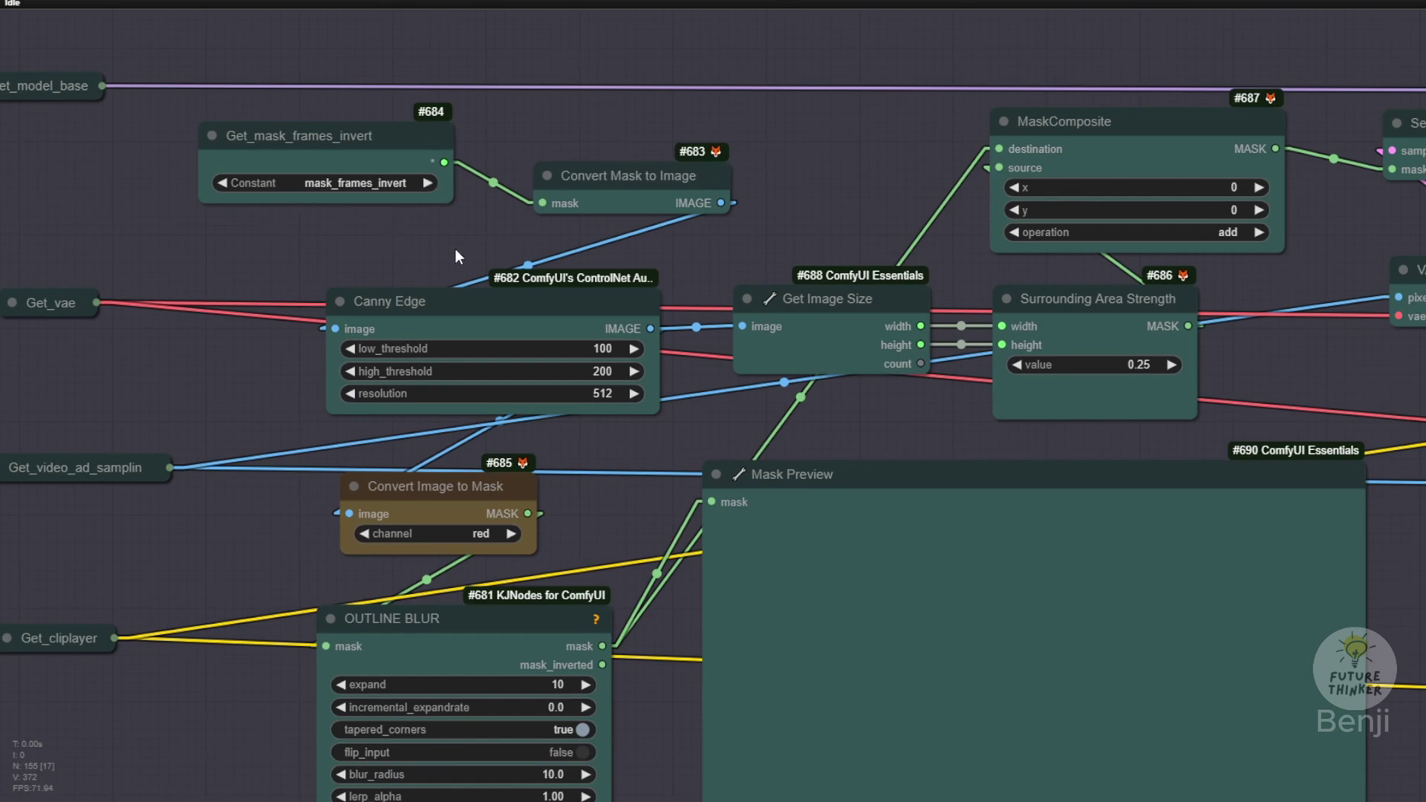
pyautogui.scroll(-2, 449, 247)
pyautogui.moveTo(455, 236); pyautogui.dragTo(354, 483)
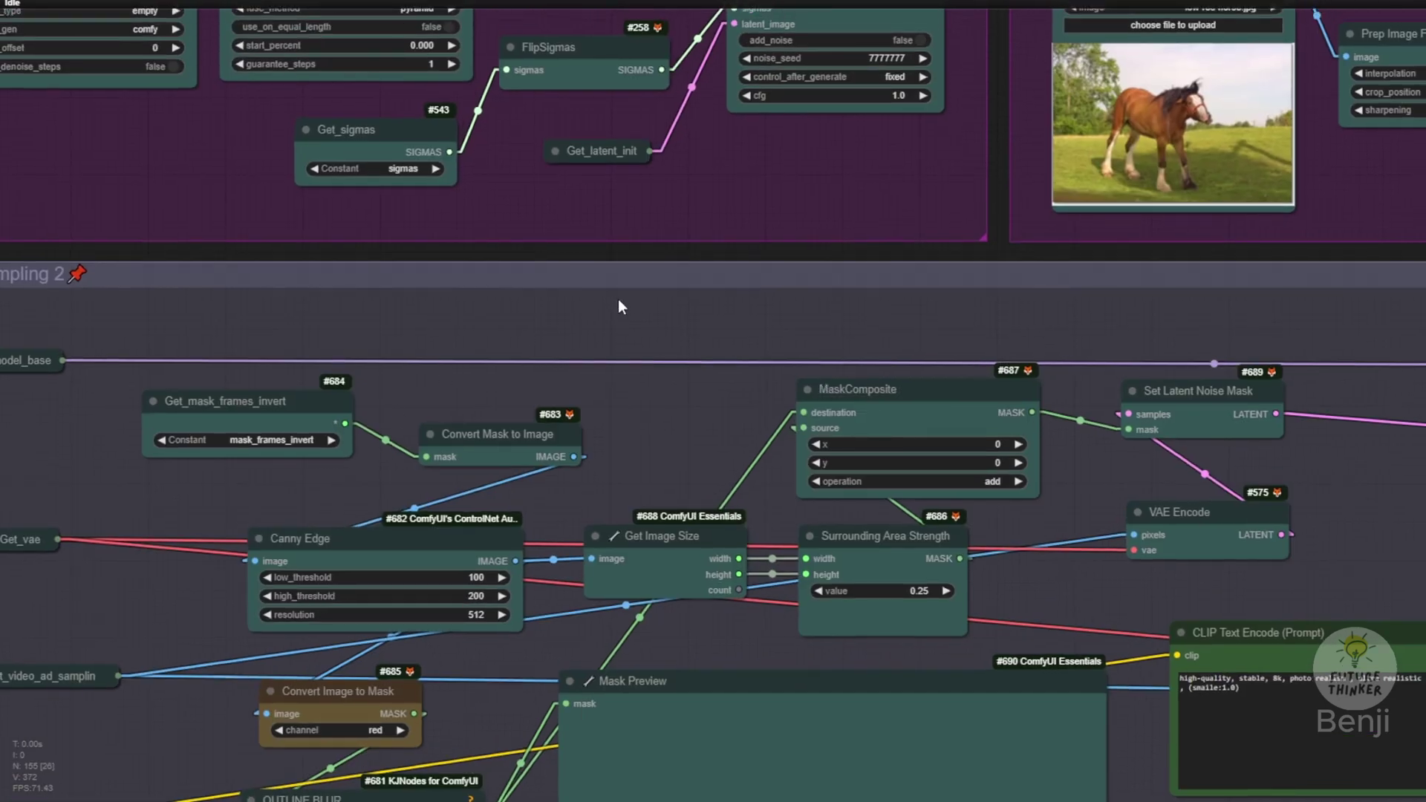
pyautogui.moveTo(638, 257); pyautogui.dragTo(803, 725)
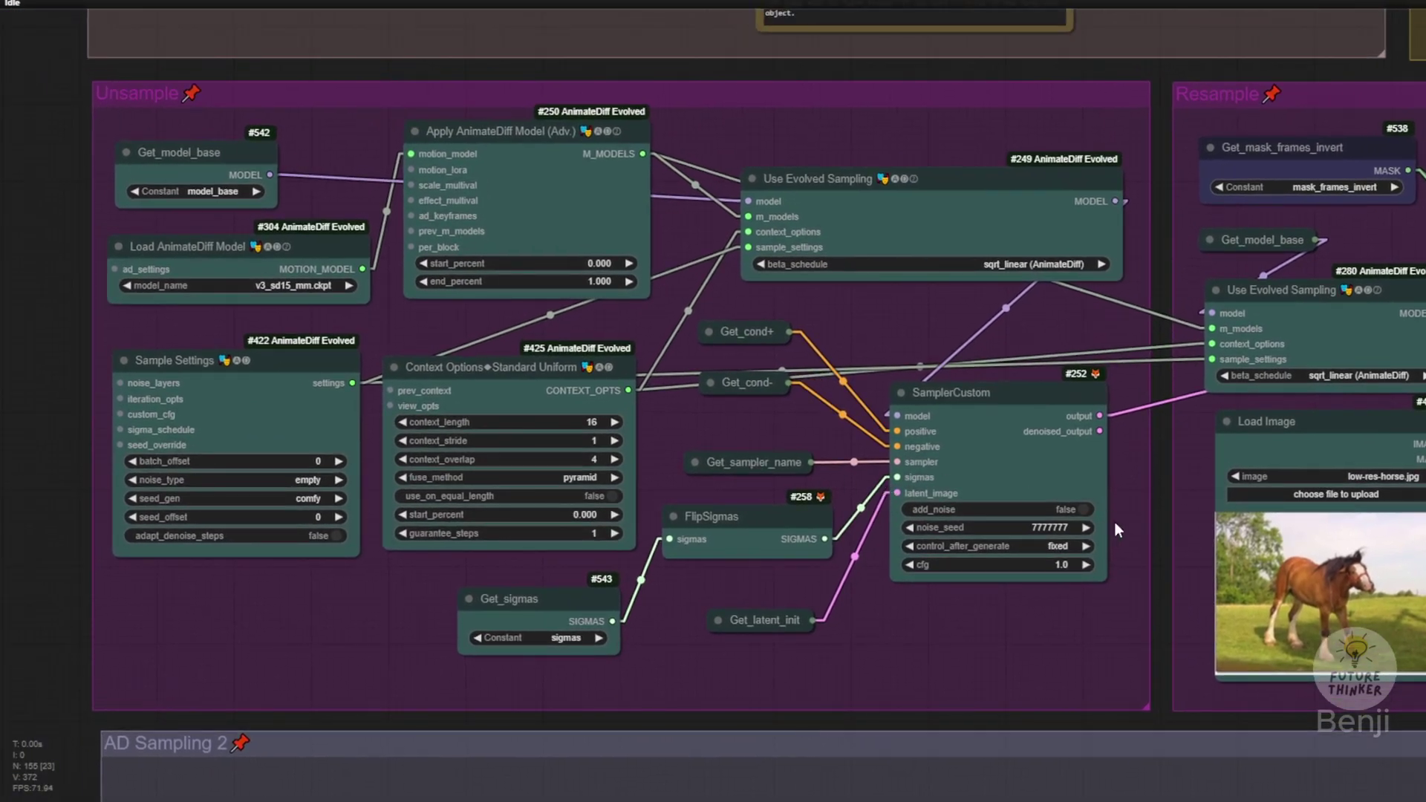
pyautogui.scroll(-3, 1116, 523)
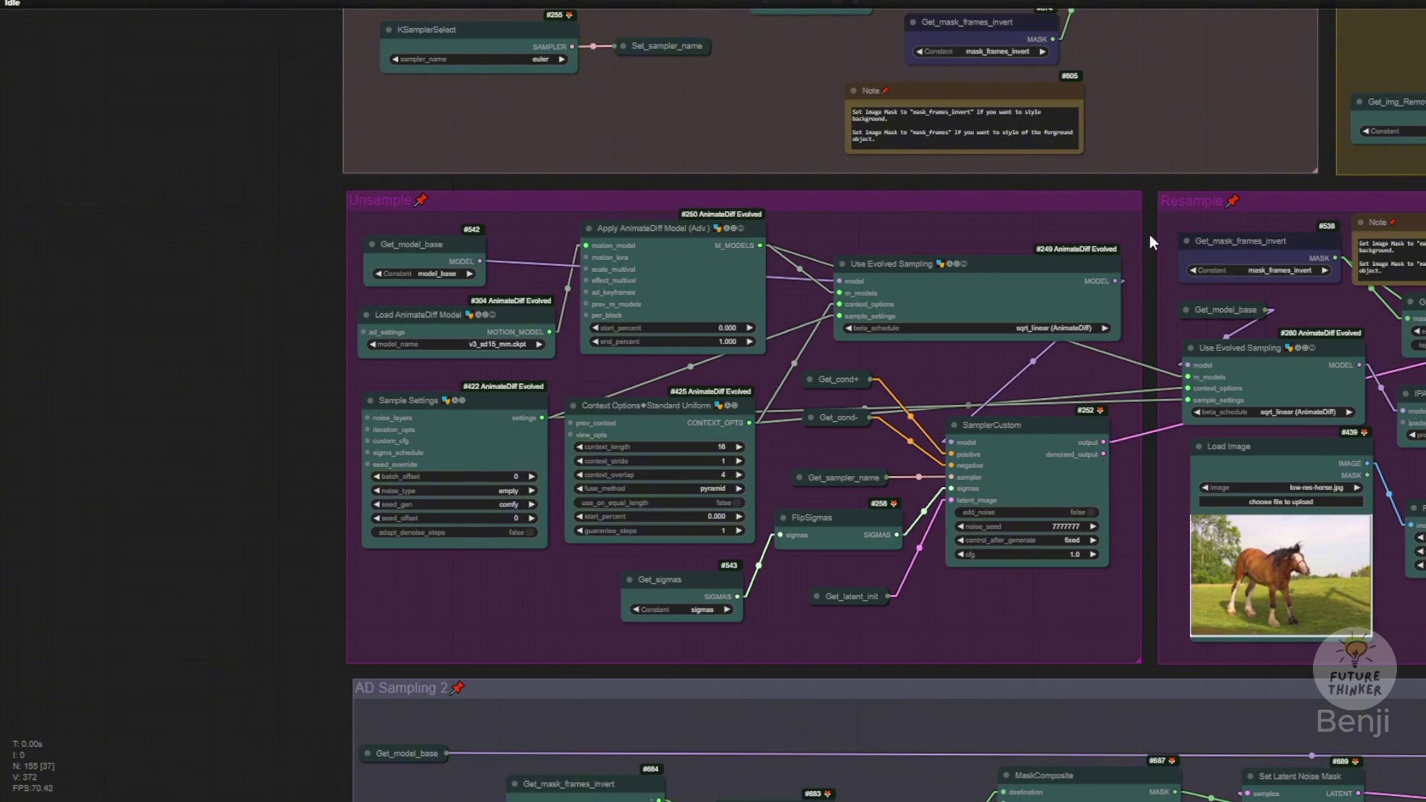
pyautogui.moveTo(1149, 241); pyautogui.dragTo(921, 212)
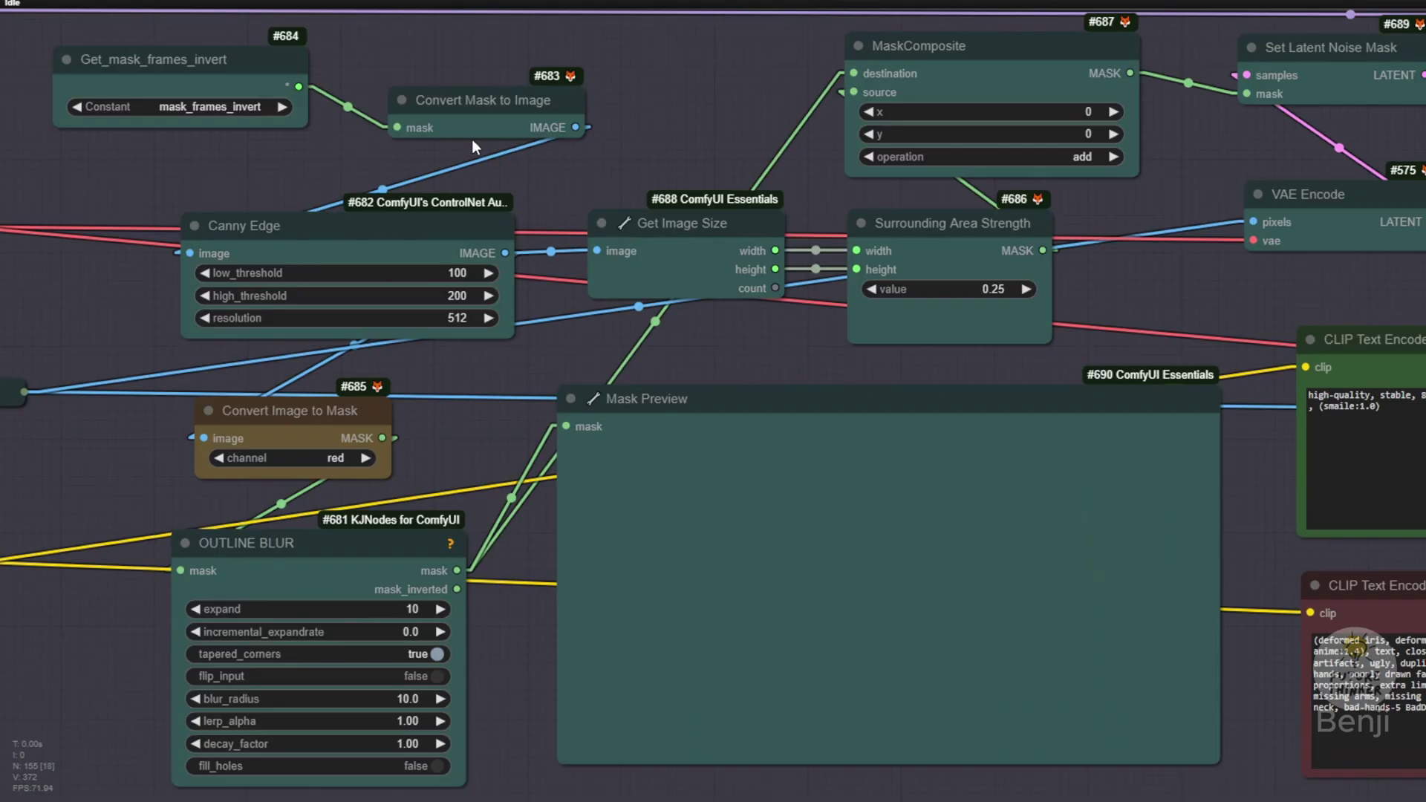
# Nudge the Canny Edge node in AD Sampling 2 and trace its output through Convert Image to Mask into OUTLINE BLUR.
pyautogui.scroll(2, 470, 140)
pyautogui.moveTo(183, 212); pyautogui.dragTo(506, 82)
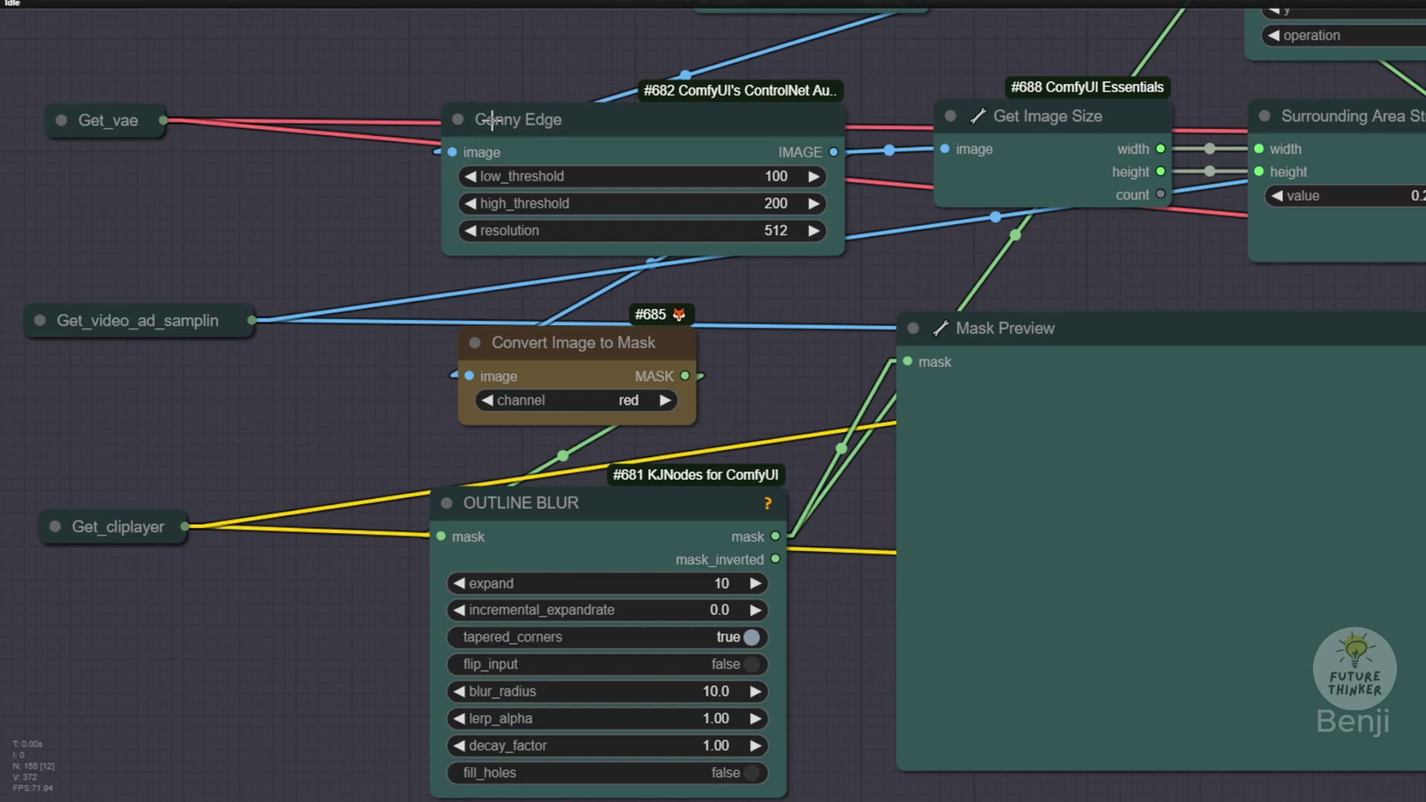
pyautogui.moveTo(562, 130); pyautogui.dragTo(552, 119)
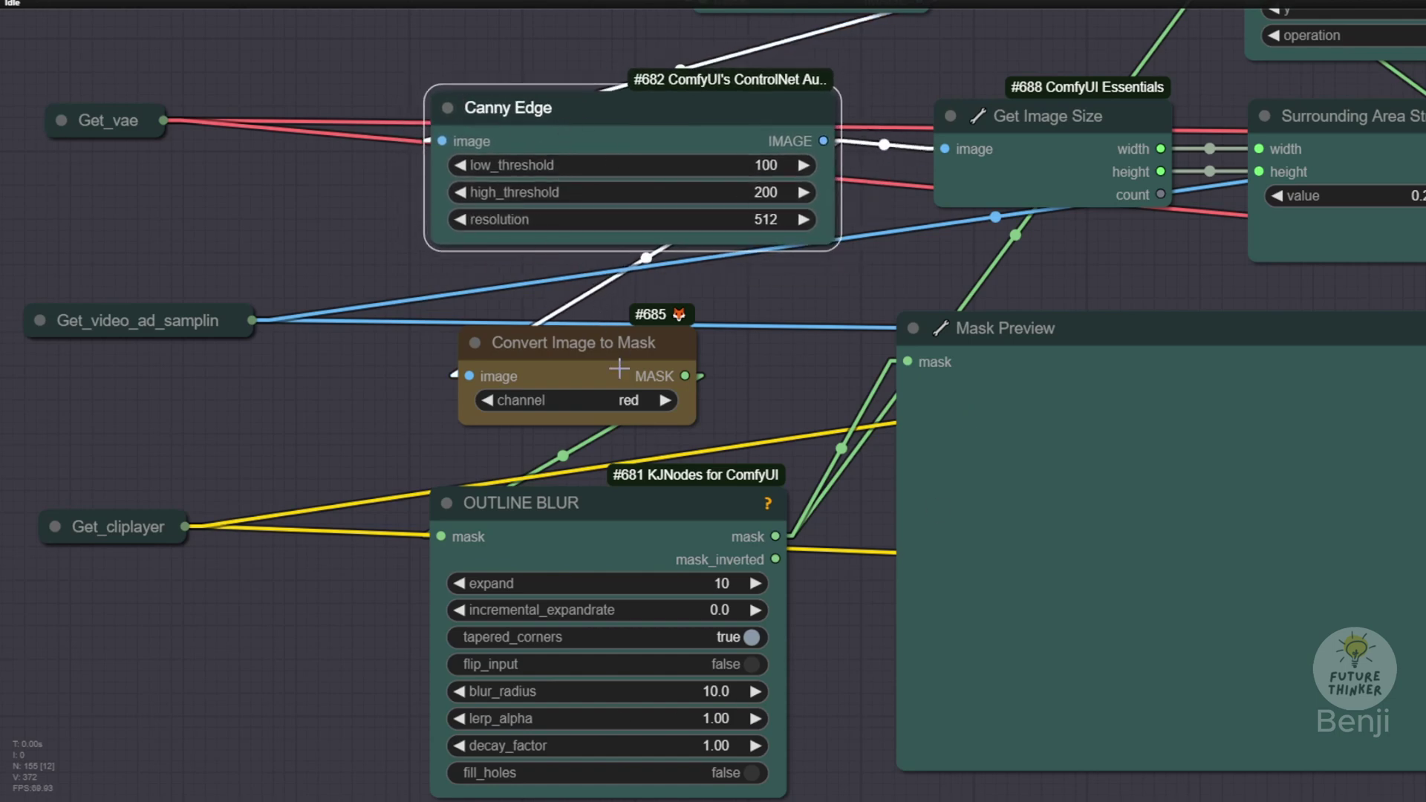
pyautogui.moveTo(798, 402); pyautogui.dragTo(690, 181)
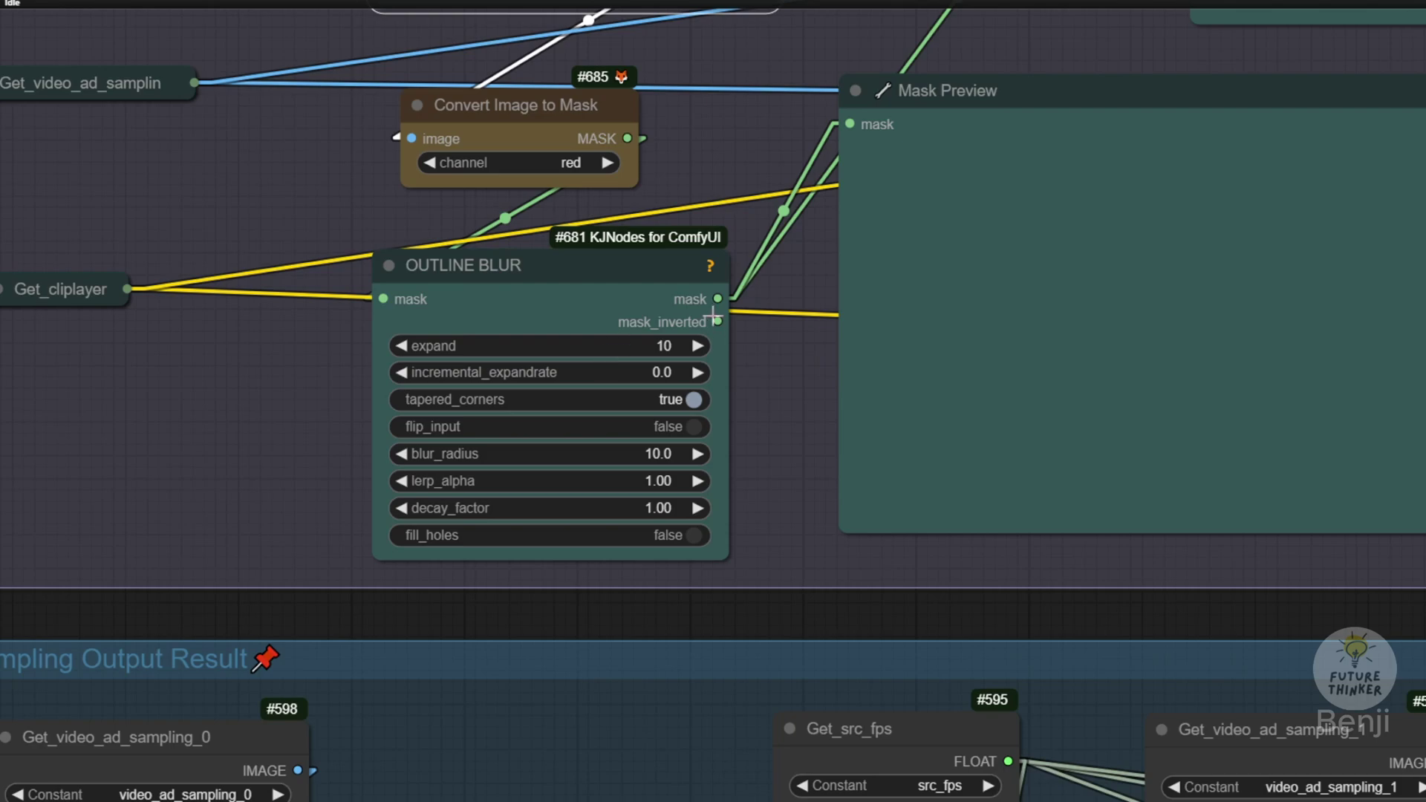
# Examine the rest of AD Sampling 2, from Mask Preview and the prompts through ControlNet and KSampler to Set_video_ad_sampling_2.
pyautogui.scroll(-4, 713, 315)
pyautogui.moveTo(1330, 123); pyautogui.dragTo(889, 271)
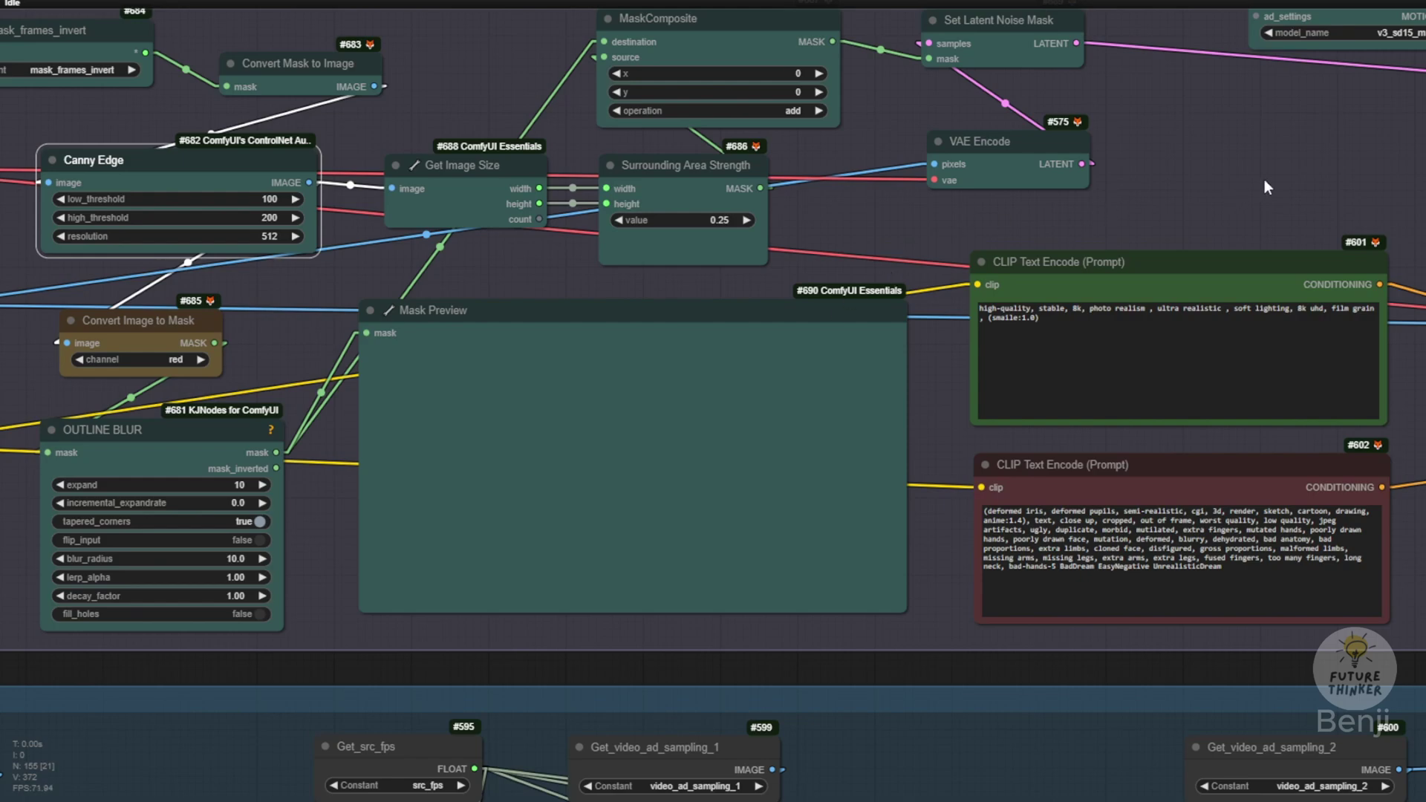
pyautogui.moveTo(1265, 180); pyautogui.dragTo(525, 304)
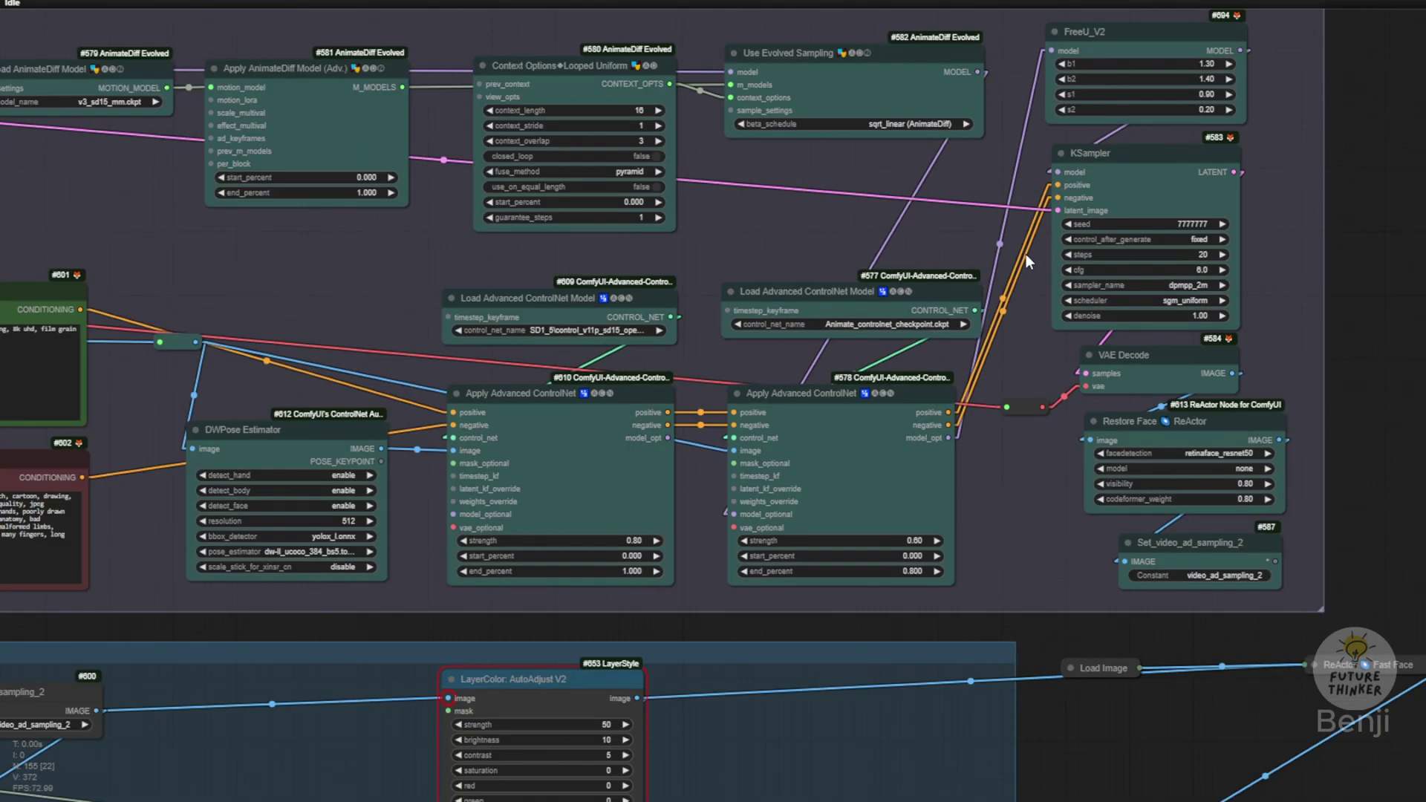
pyautogui.scroll(-3, 1027, 254)
pyautogui.scroll(-5, 998, 293)
pyautogui.scroll(-3, 758, 465)
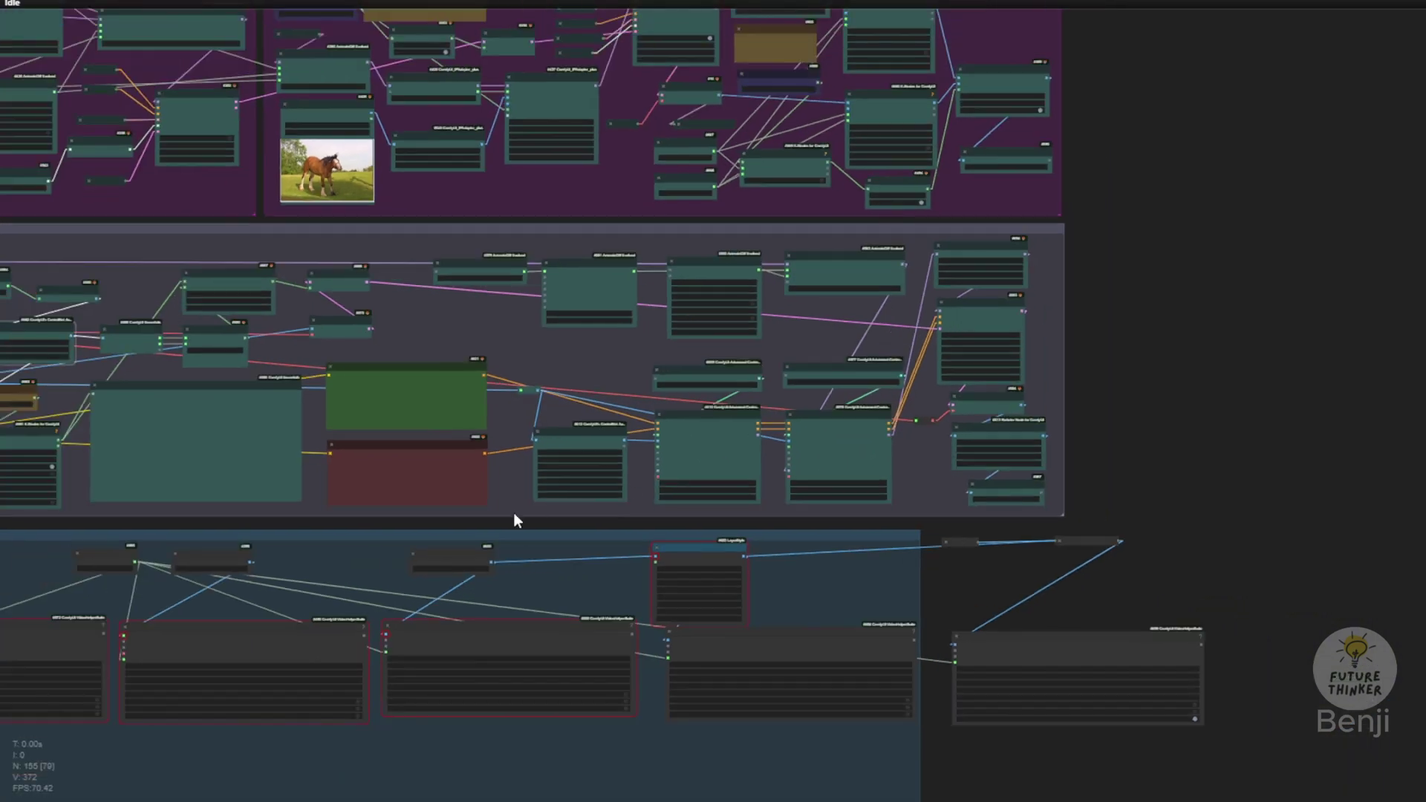
# Examine the Sampling Output Result group, from its Video Combine nodes through LayerColor: AutoAdjust V2 to the ReActor Fast Face Swap chain.
pyautogui.moveTo(503, 528); pyautogui.dragTo(1070, 261)
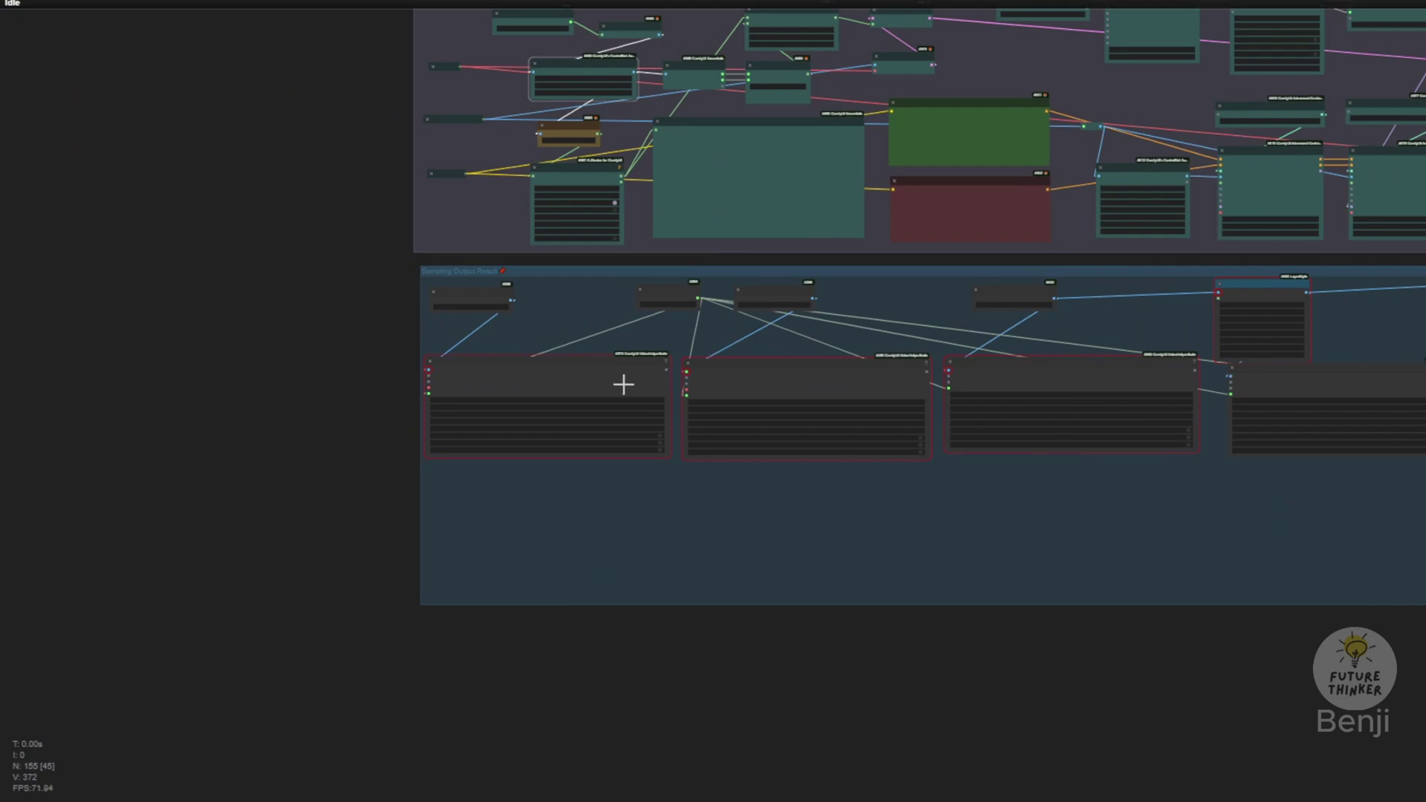
pyautogui.scroll(4, 702, 198)
pyautogui.moveTo(1365, 321); pyautogui.dragTo(792, 287)
pyautogui.scroll(8, 792, 287)
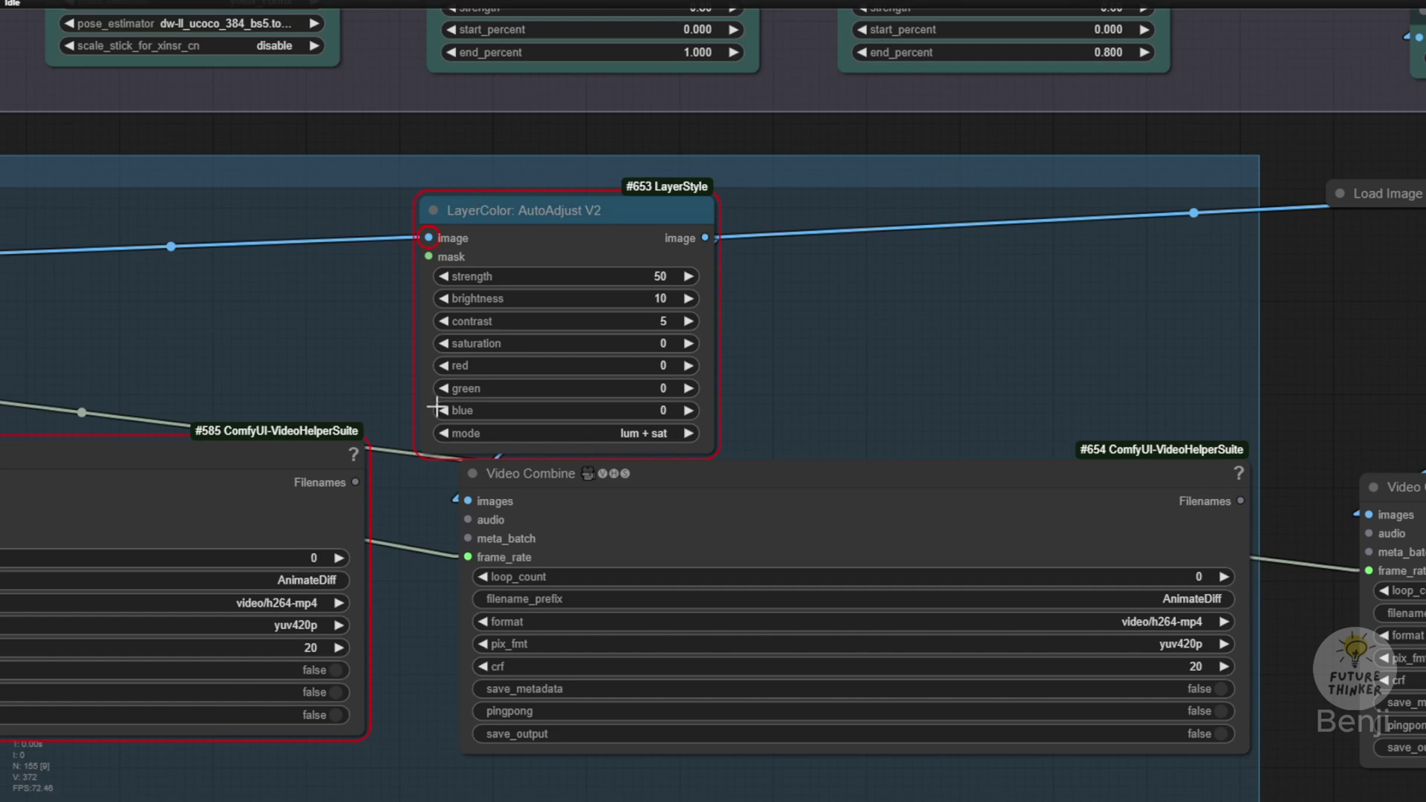
pyautogui.scroll(3, 602, 324)
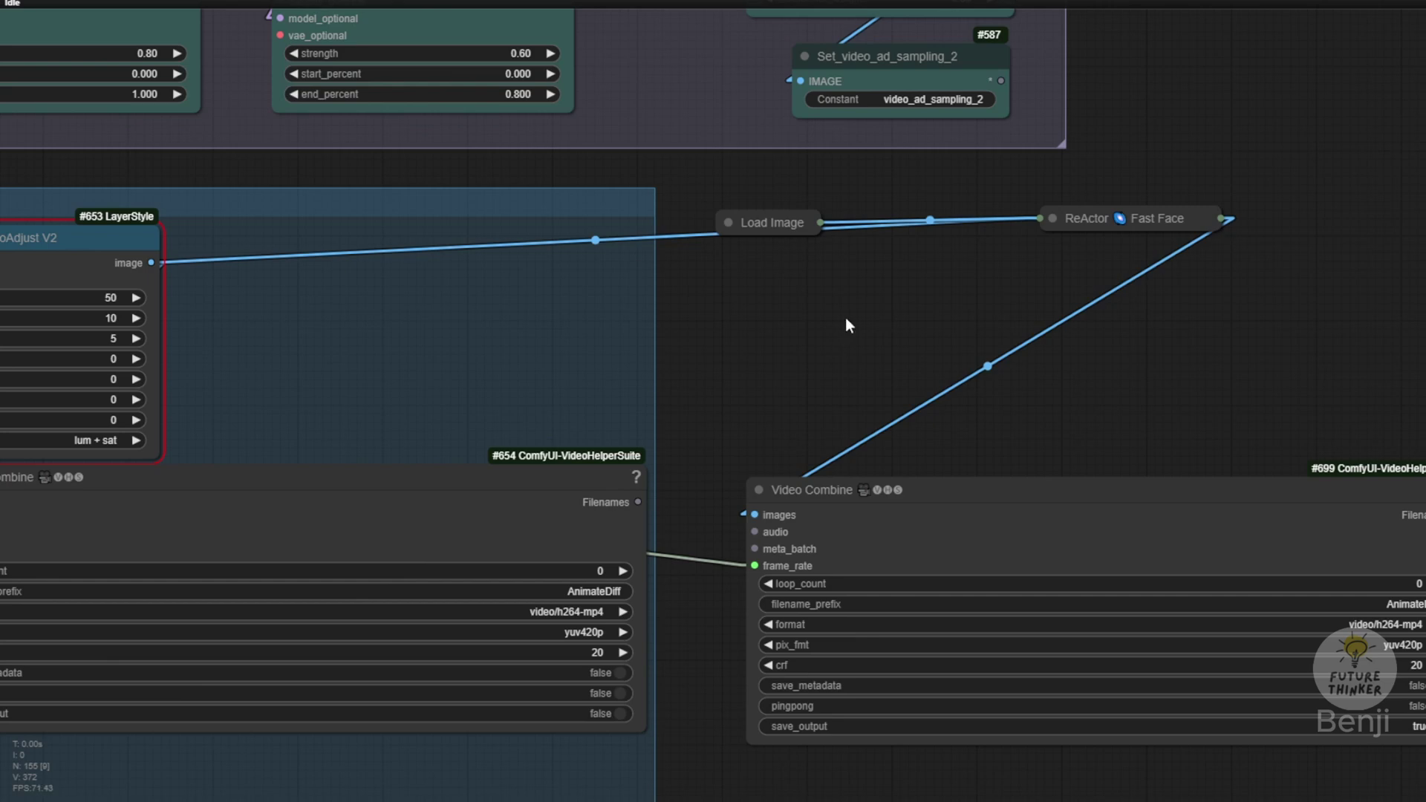
pyautogui.click(1053, 219)
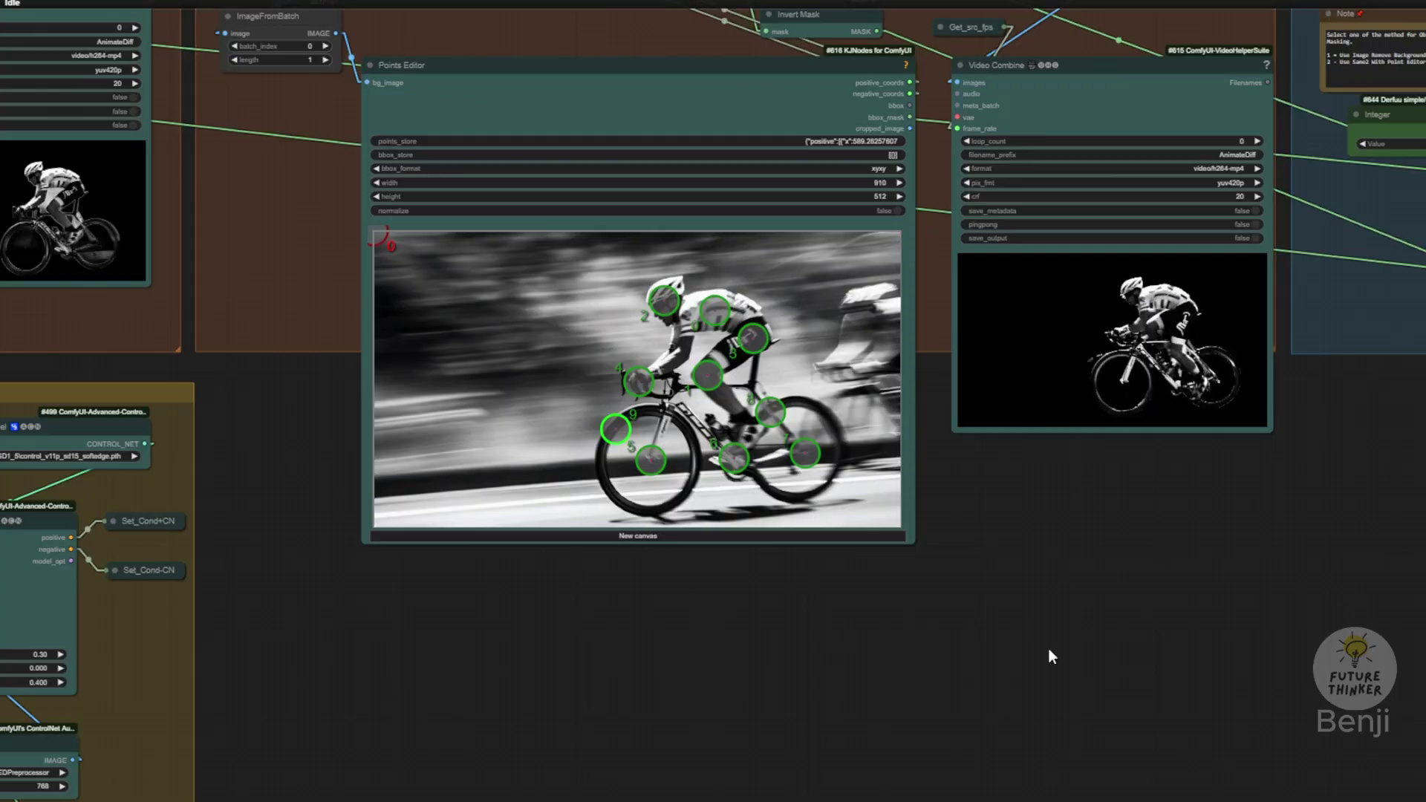
# Bypass the ReActor Fast Face Swap node together with its Load Image and final Video Combine nodes.
pyautogui.scroll(-5, 1059, 668)
pyautogui.moveTo(1074, 794); pyautogui.dragTo(983, 96)
pyautogui.moveTo(1012, 430); pyautogui.dragTo(1082, 2)
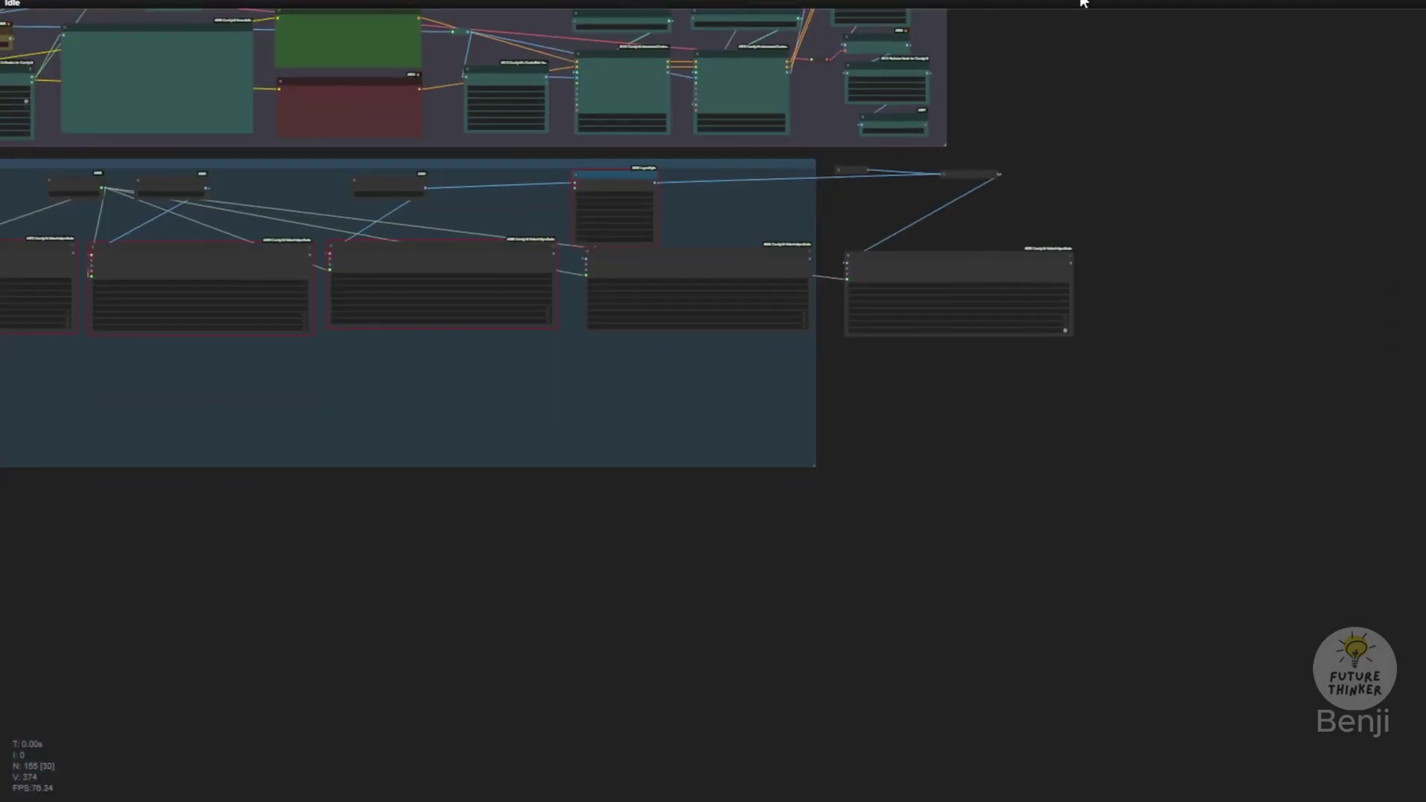
pyautogui.scroll(4, 999, 234)
pyautogui.moveTo(965, 183); pyautogui.dragTo(996, 367)
pyautogui.scroll(7, 996, 367)
pyautogui.rightClick(930, 301)
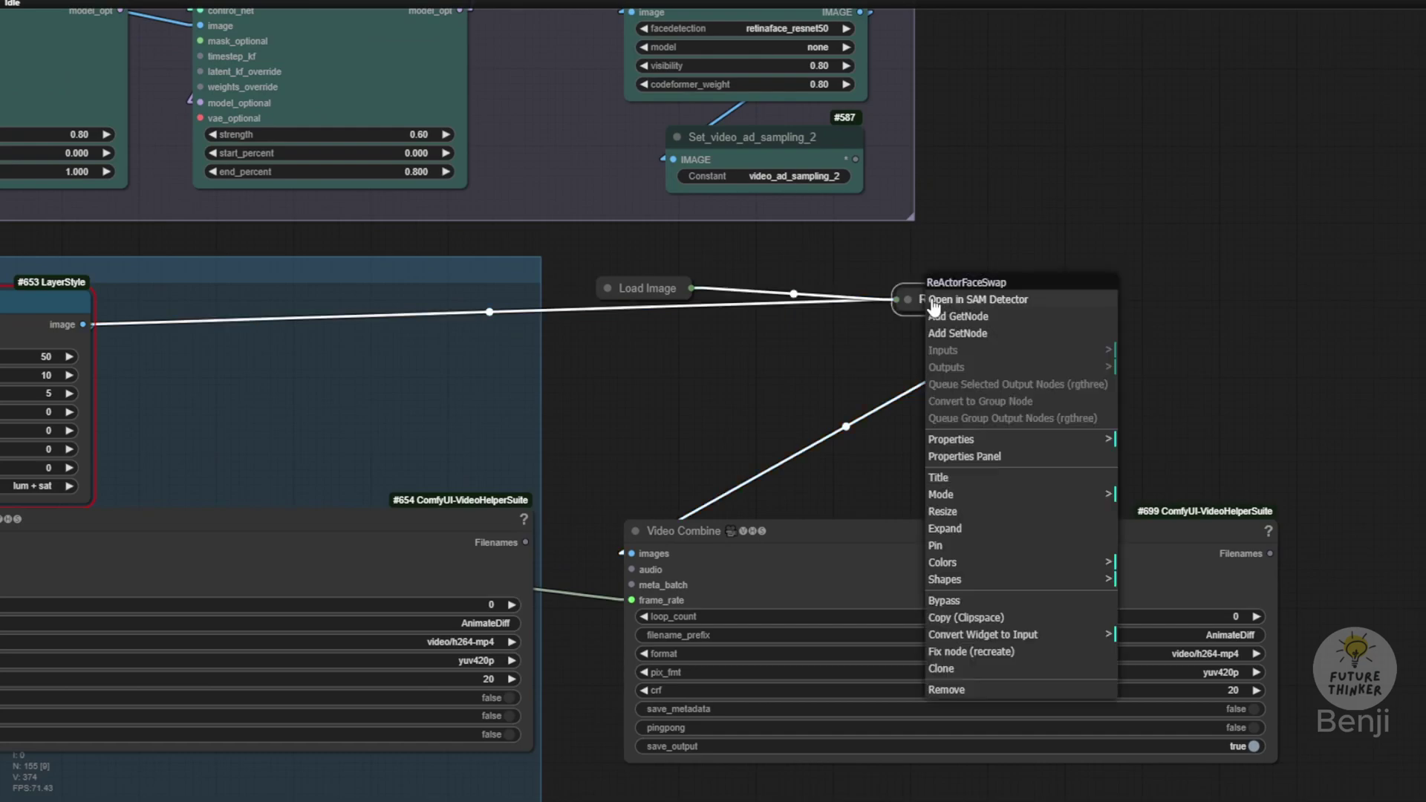
pyautogui.click(949, 600)
pyautogui.rightClick(921, 565)
pyautogui.click(936, 696)
pyautogui.rightClick(633, 286)
pyautogui.click(647, 603)
pyautogui.scroll(-7, 624, 565)
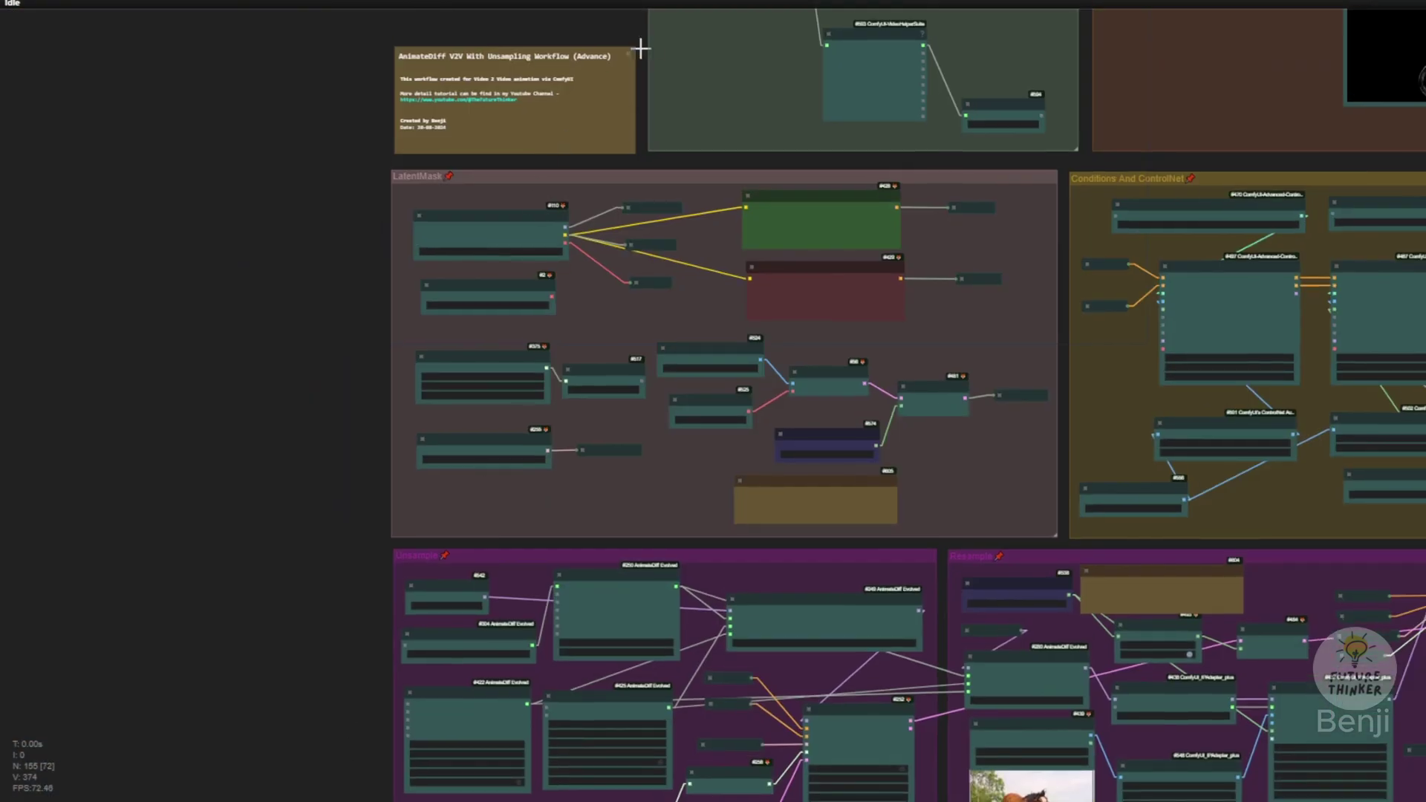
# Review the cyclist workflow and examine the first sampled video in the output group up close for artifacts around the rider and bike.
pyautogui.moveTo(639, 47); pyautogui.dragTo(652, 360)
pyautogui.scroll(4, 743, 290)
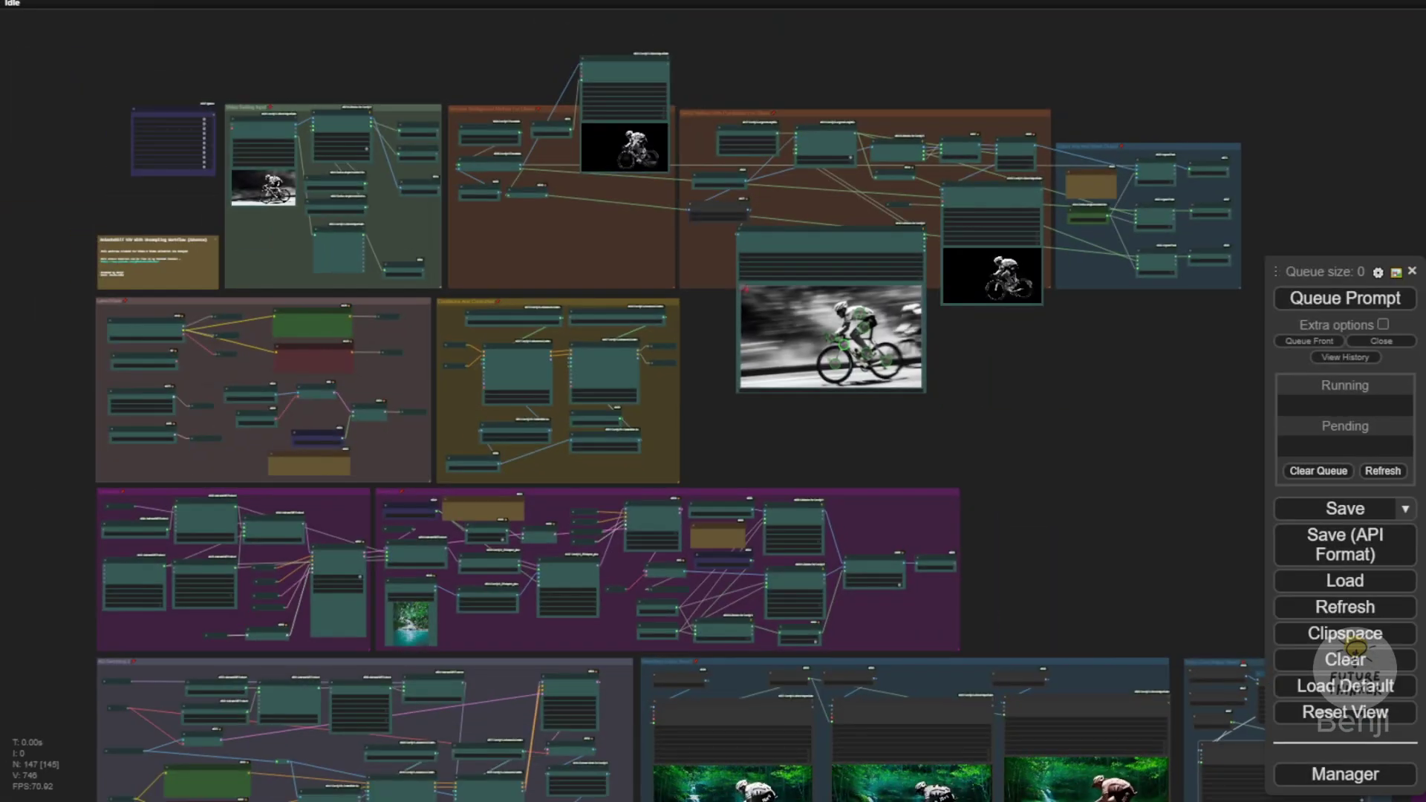
pyautogui.moveTo(1047, 527); pyautogui.dragTo(1078, 292)
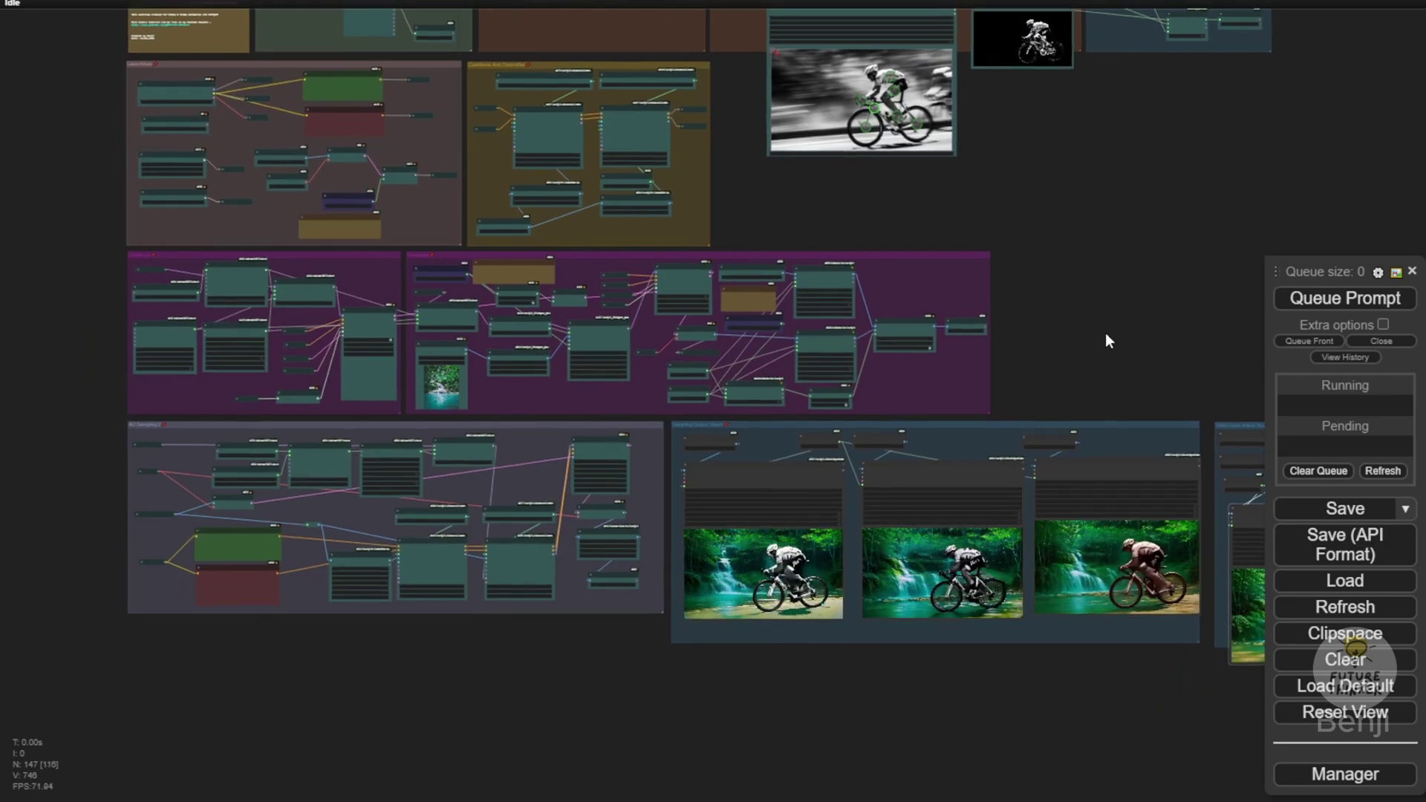
pyautogui.moveTo(1105, 340); pyautogui.dragTo(682, 134)
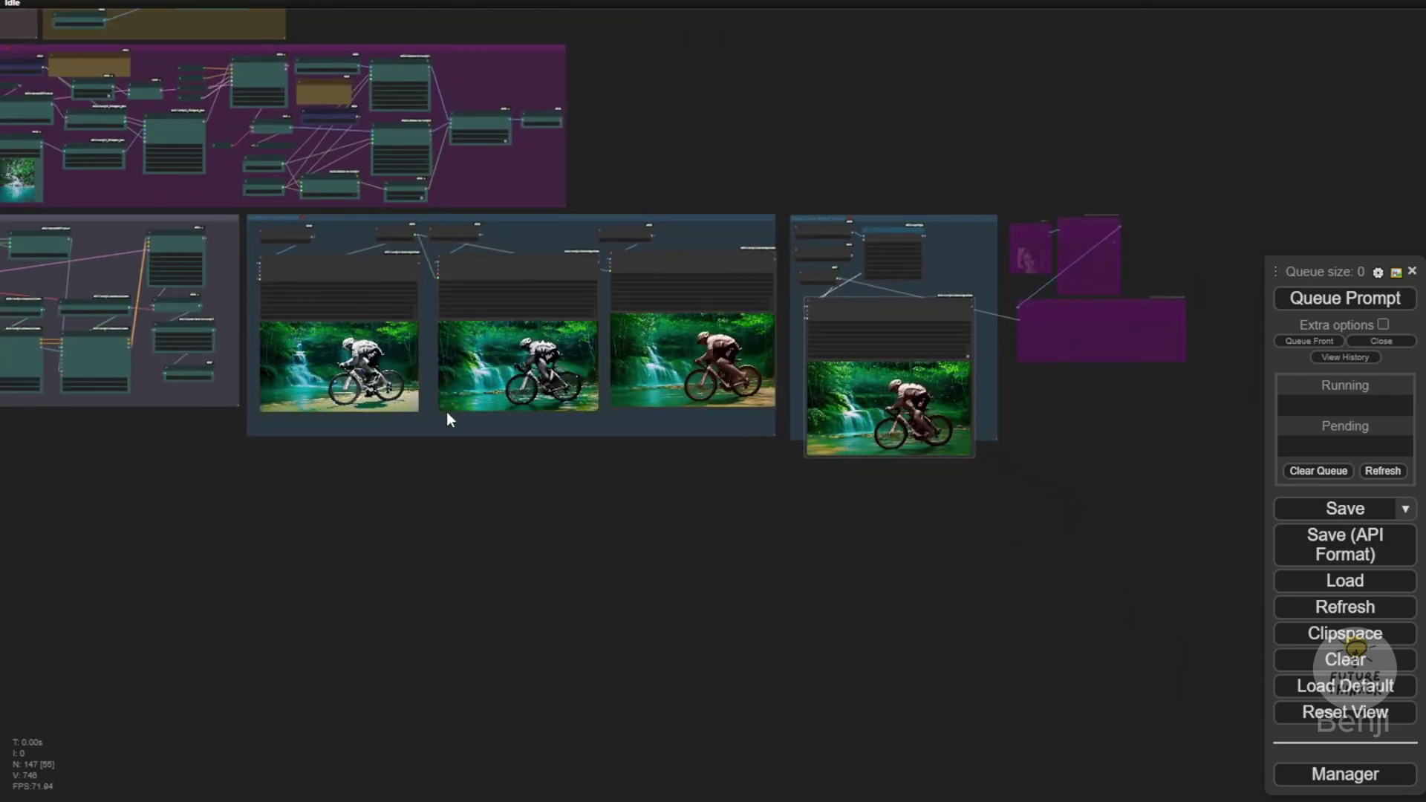
pyautogui.scroll(5, 447, 413)
pyautogui.moveTo(399, 437); pyautogui.dragTo(706, 604)
pyautogui.scroll(3, 531, 542)
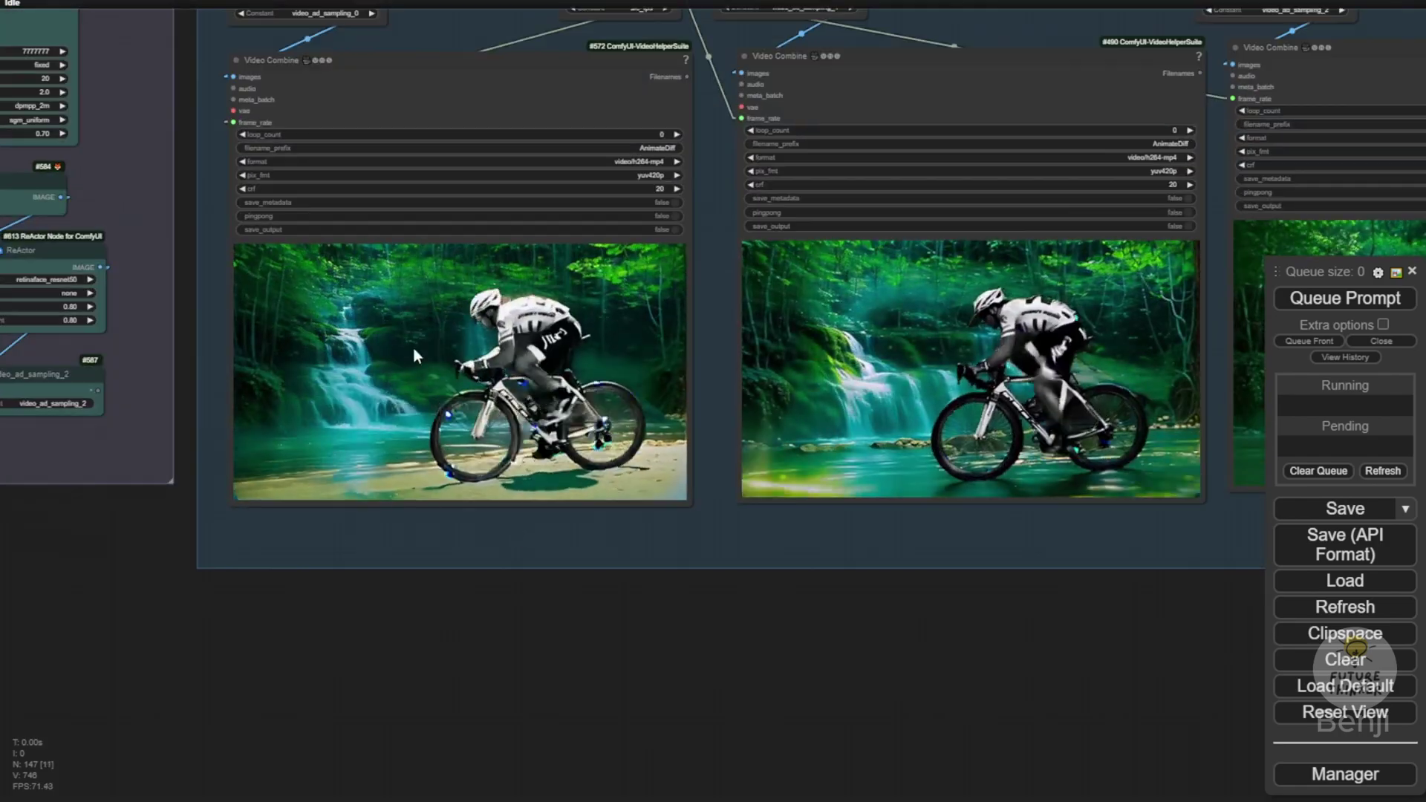
pyautogui.scroll(7, 390, 402)
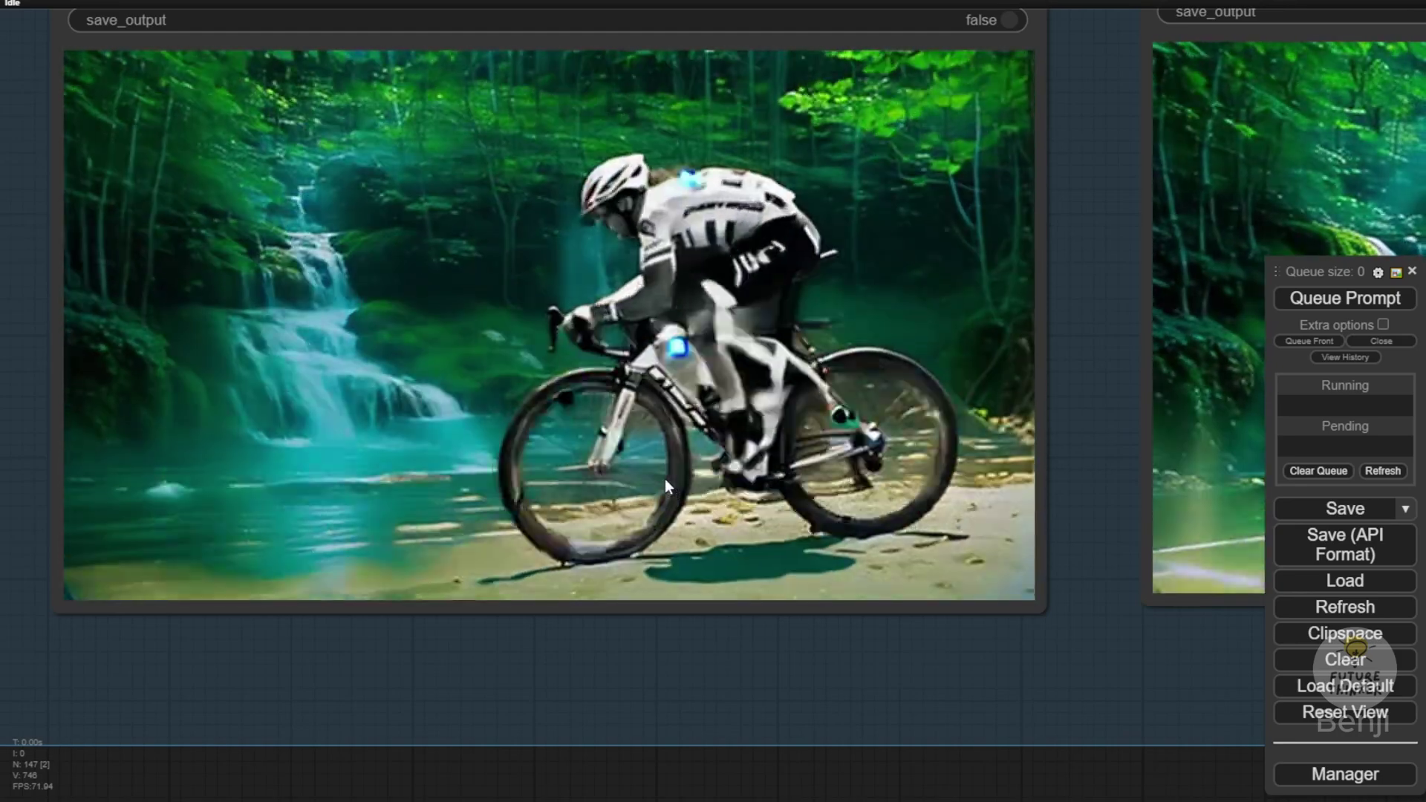
pyautogui.scroll(-2, 666, 479)
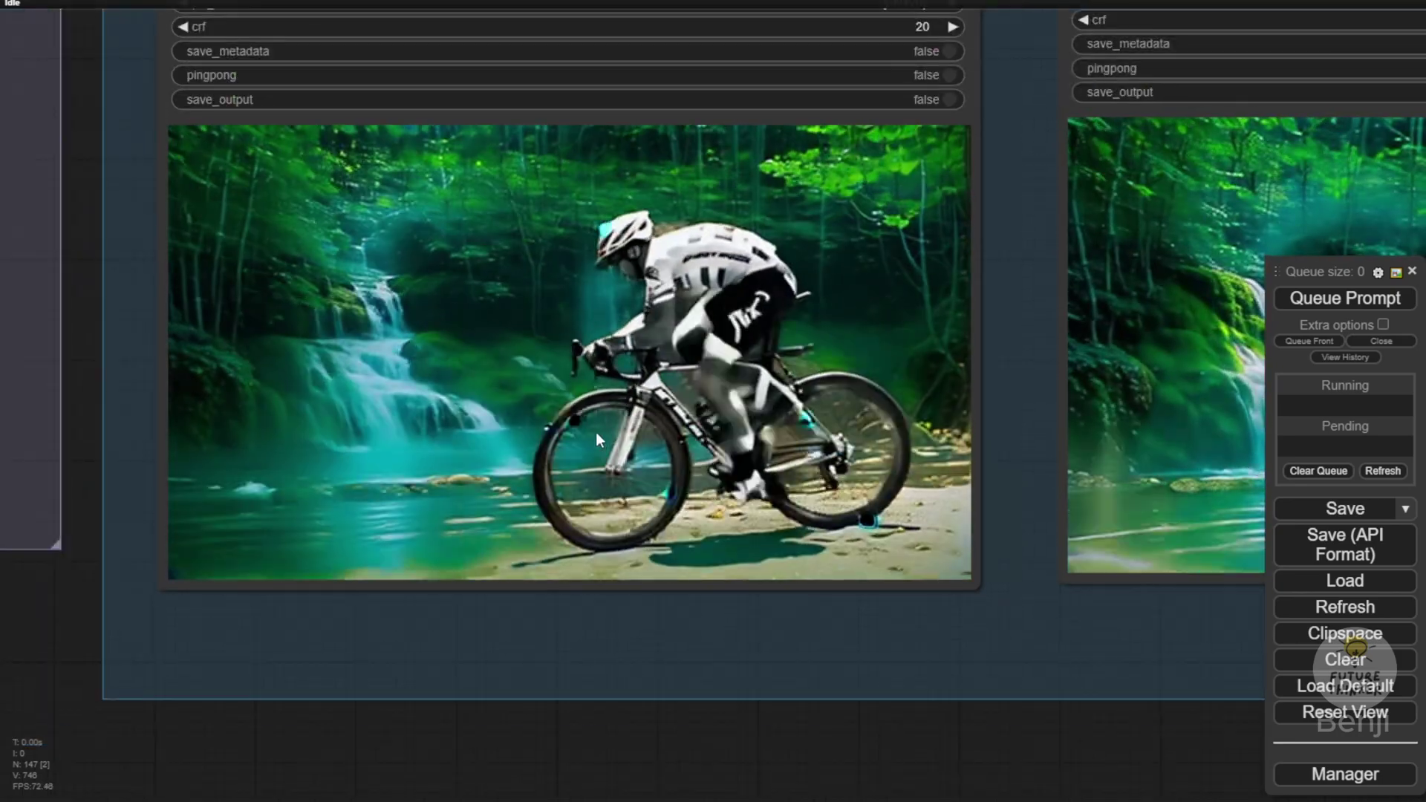
# Compare the second and third sampled cyclist videos with the Video Color Adjust Result output.
pyautogui.moveTo(1189, 611); pyautogui.dragTo(809, 730)
pyautogui.scroll(-1, 809, 719)
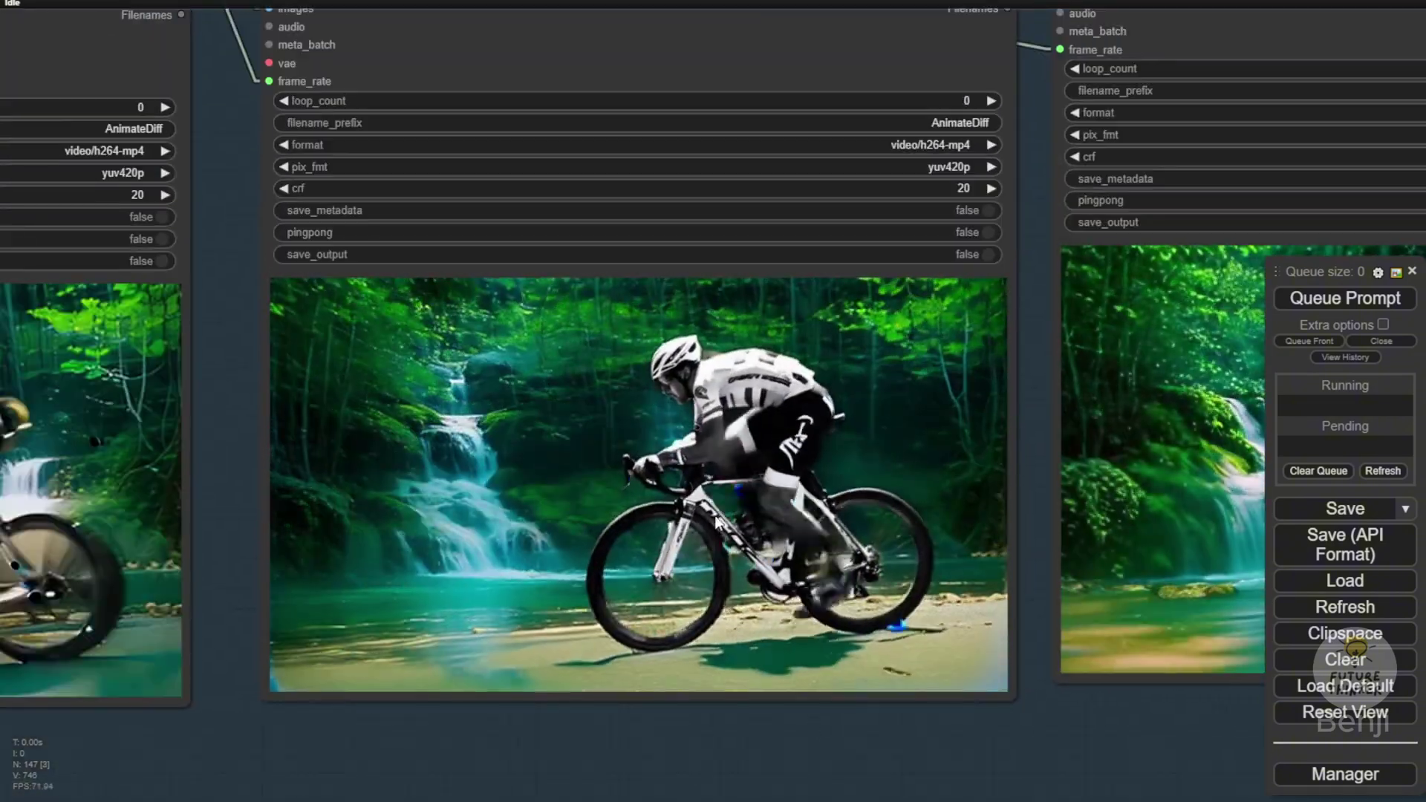
pyautogui.scroll(6, 693, 451)
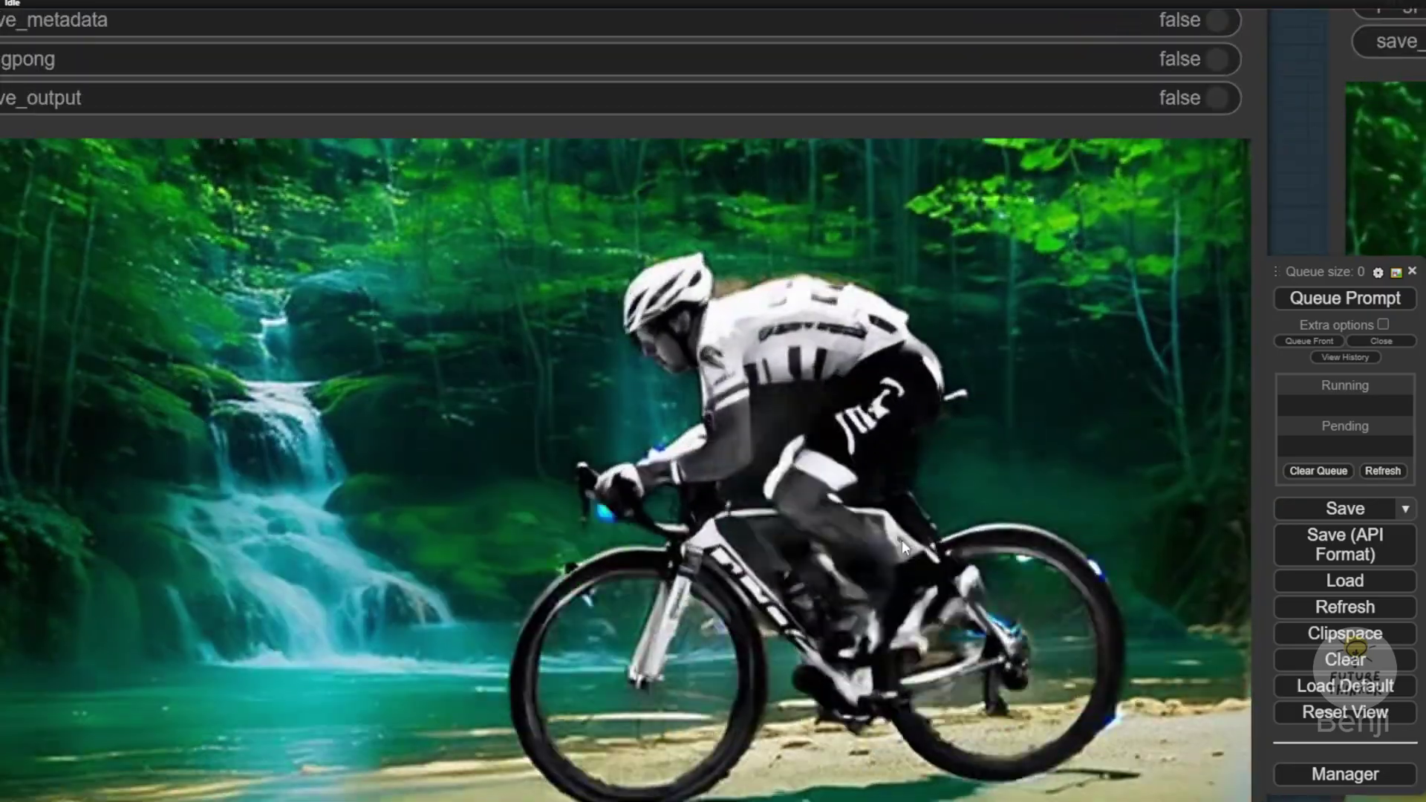
pyautogui.scroll(-5, 977, 585)
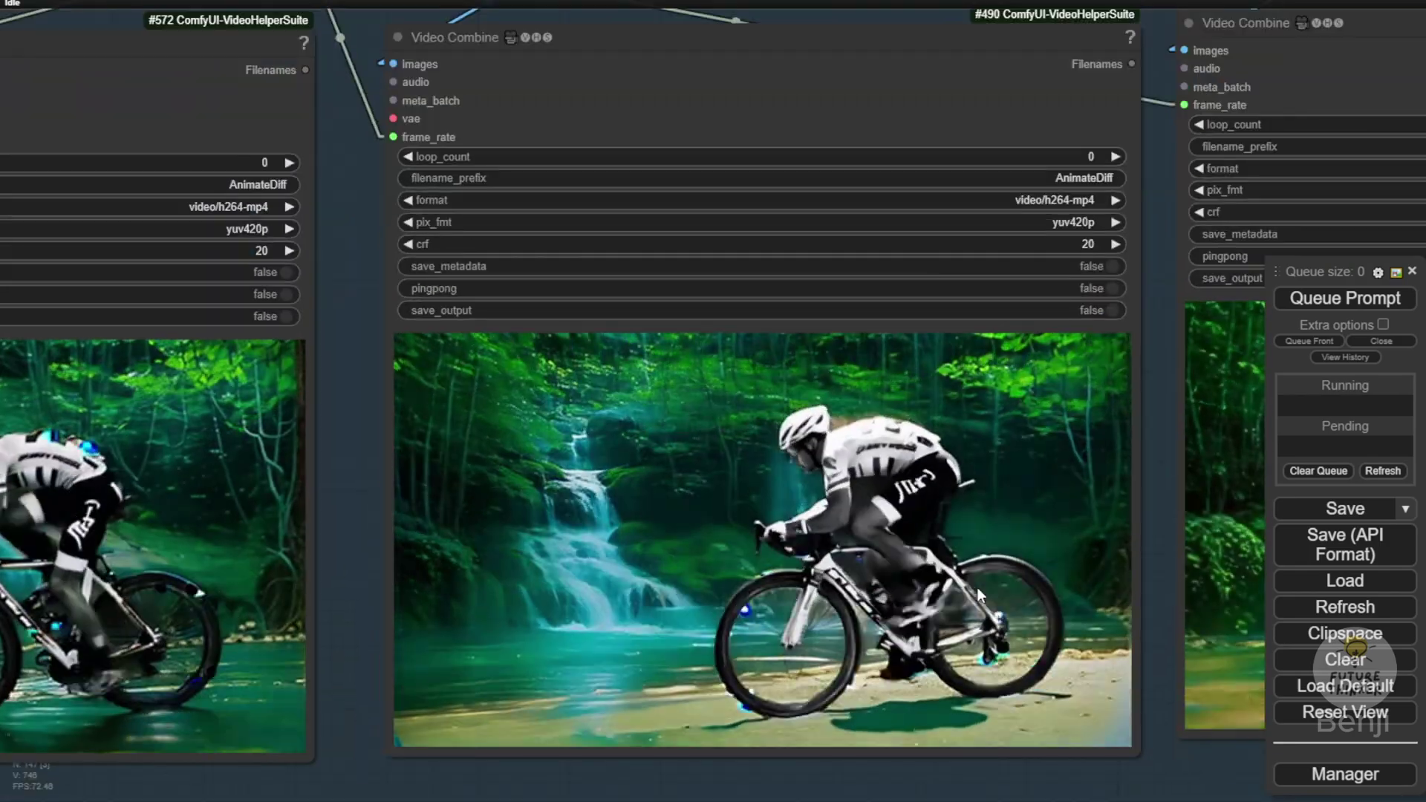
pyautogui.scroll(-4, 977, 587)
pyautogui.scroll(5, 689, 604)
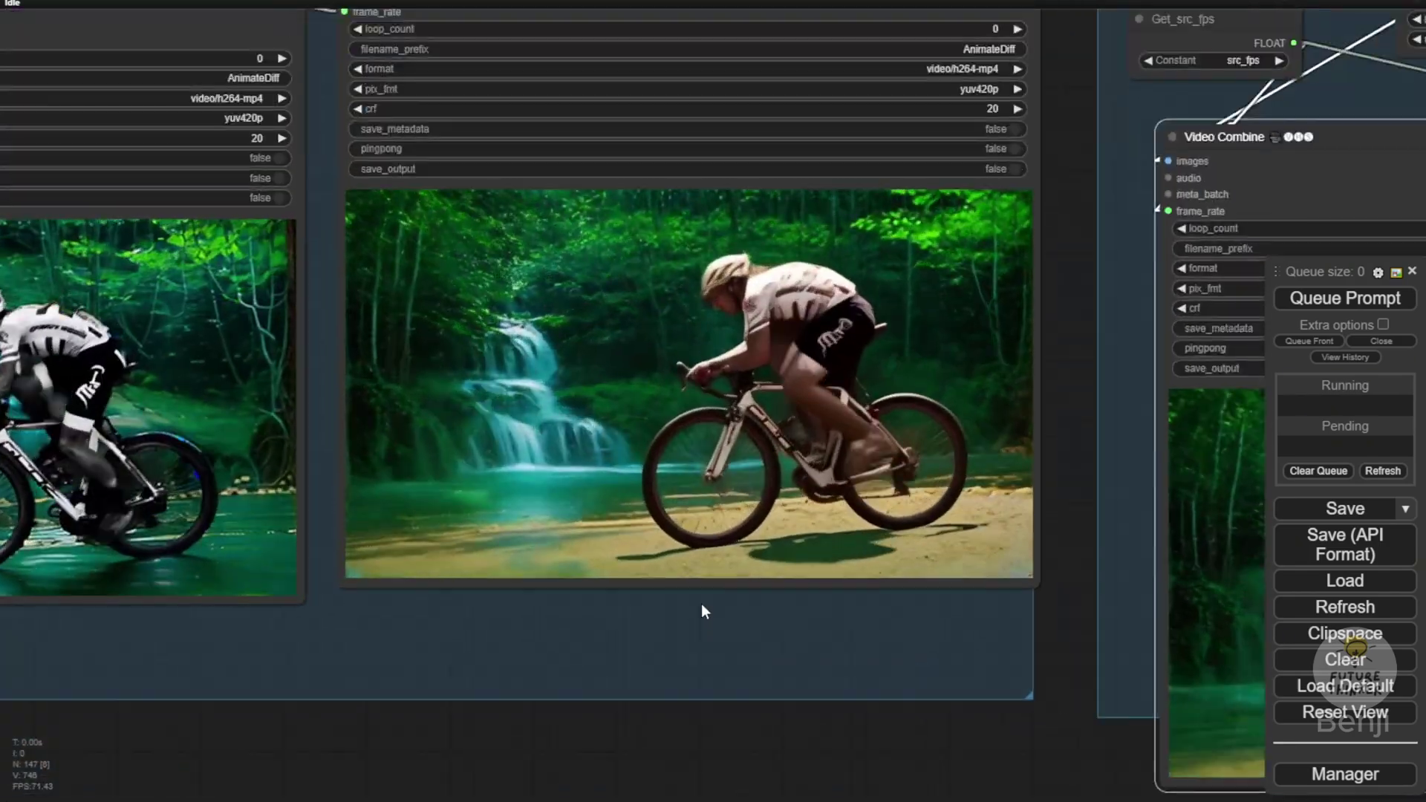
pyautogui.scroll(2, 701, 603)
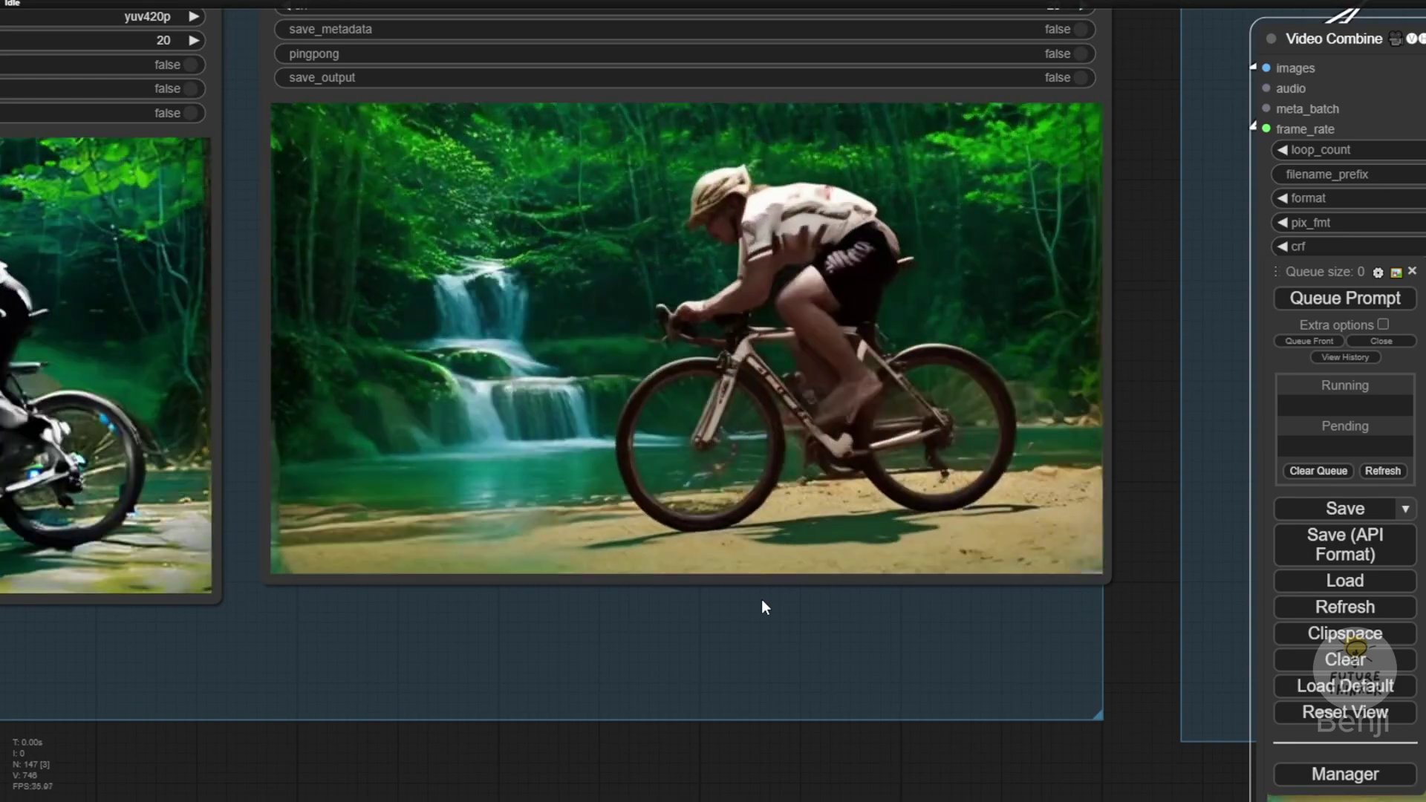
pyautogui.moveTo(765, 607); pyautogui.dragTo(780, 633)
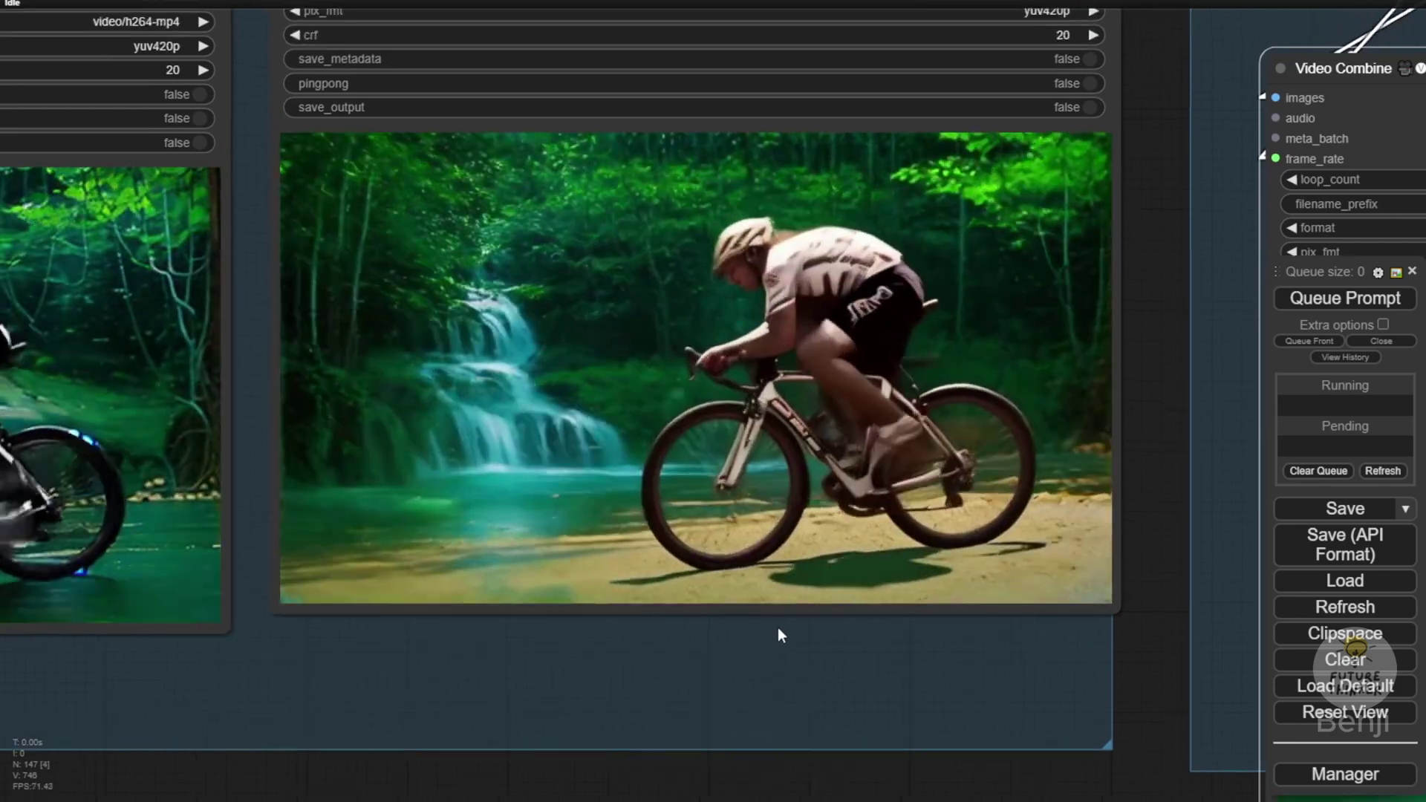
pyautogui.scroll(-2, 778, 635)
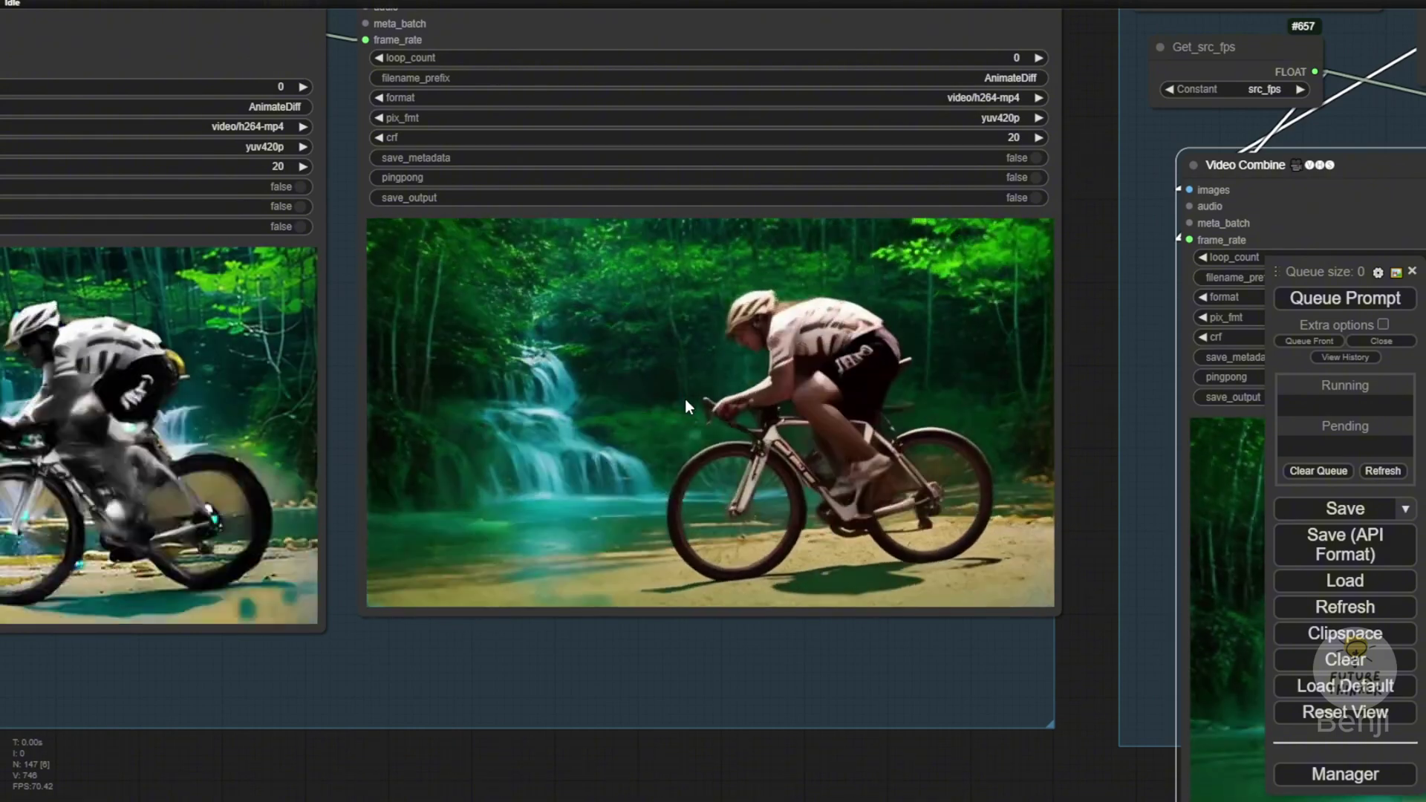
pyautogui.scroll(-5, 475, 539)
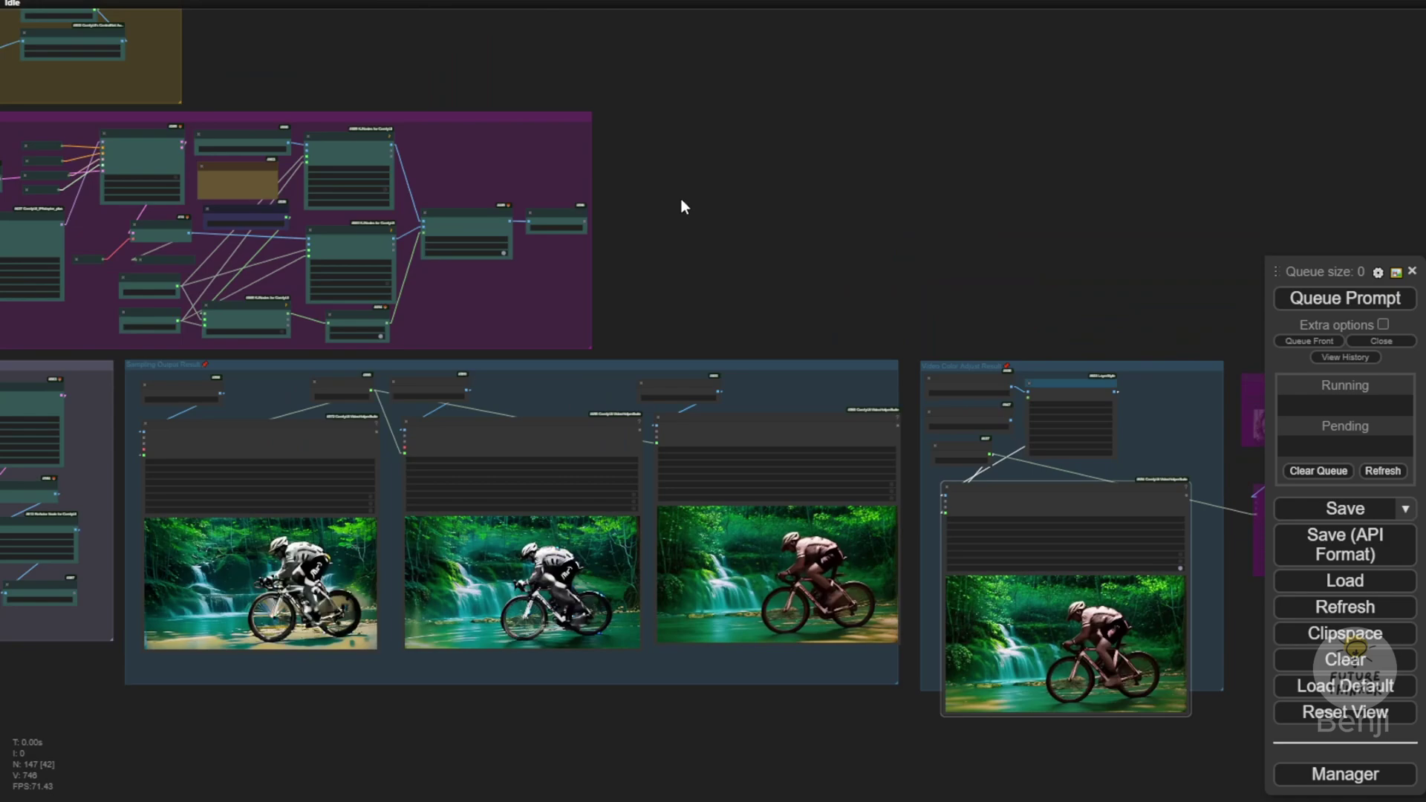
# Resume the preview of the stormy-sea boat clip in the Load Video (Path) node of Video Setting Input.
pyautogui.moveTo(680, 199); pyautogui.dragTo(1113, 251)
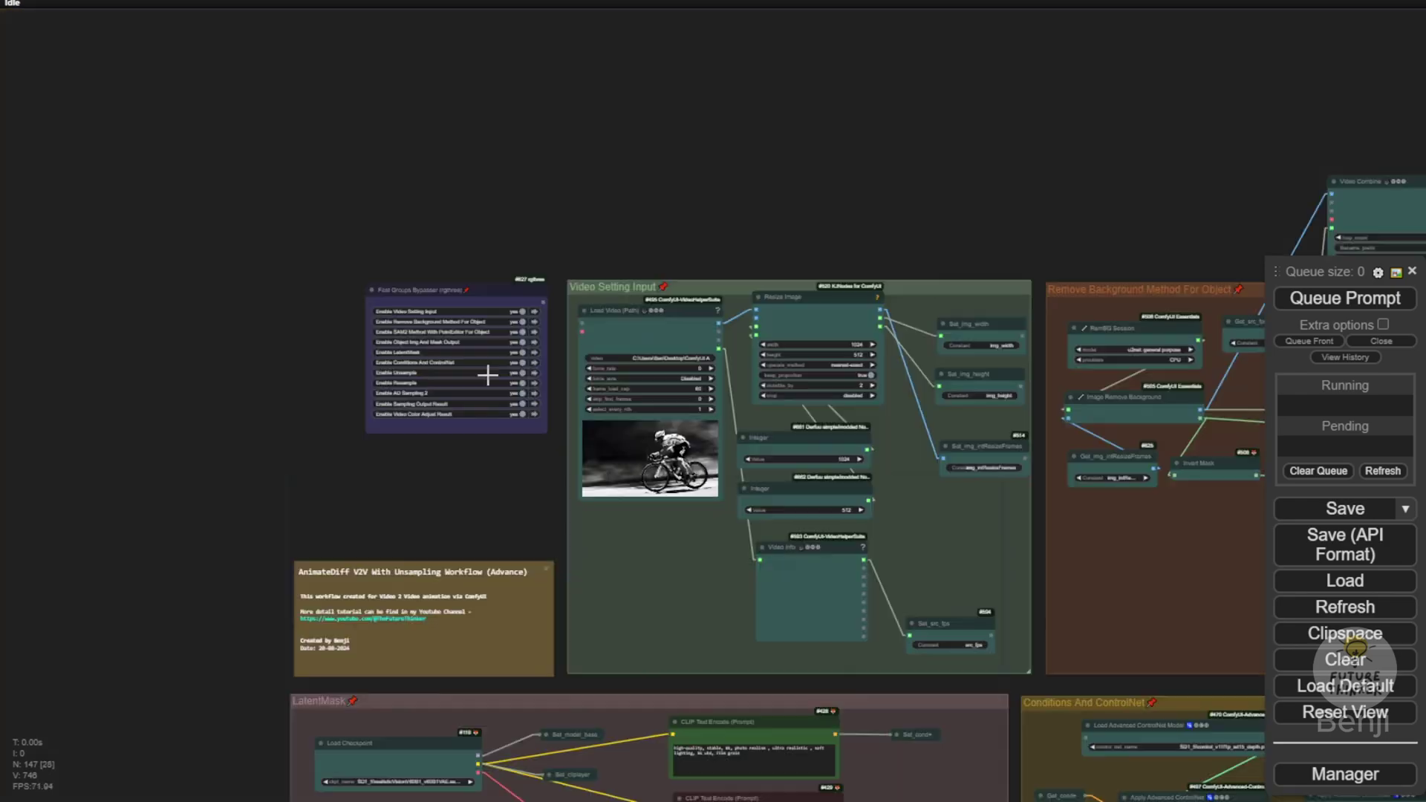
pyautogui.scroll(8, 503, 337)
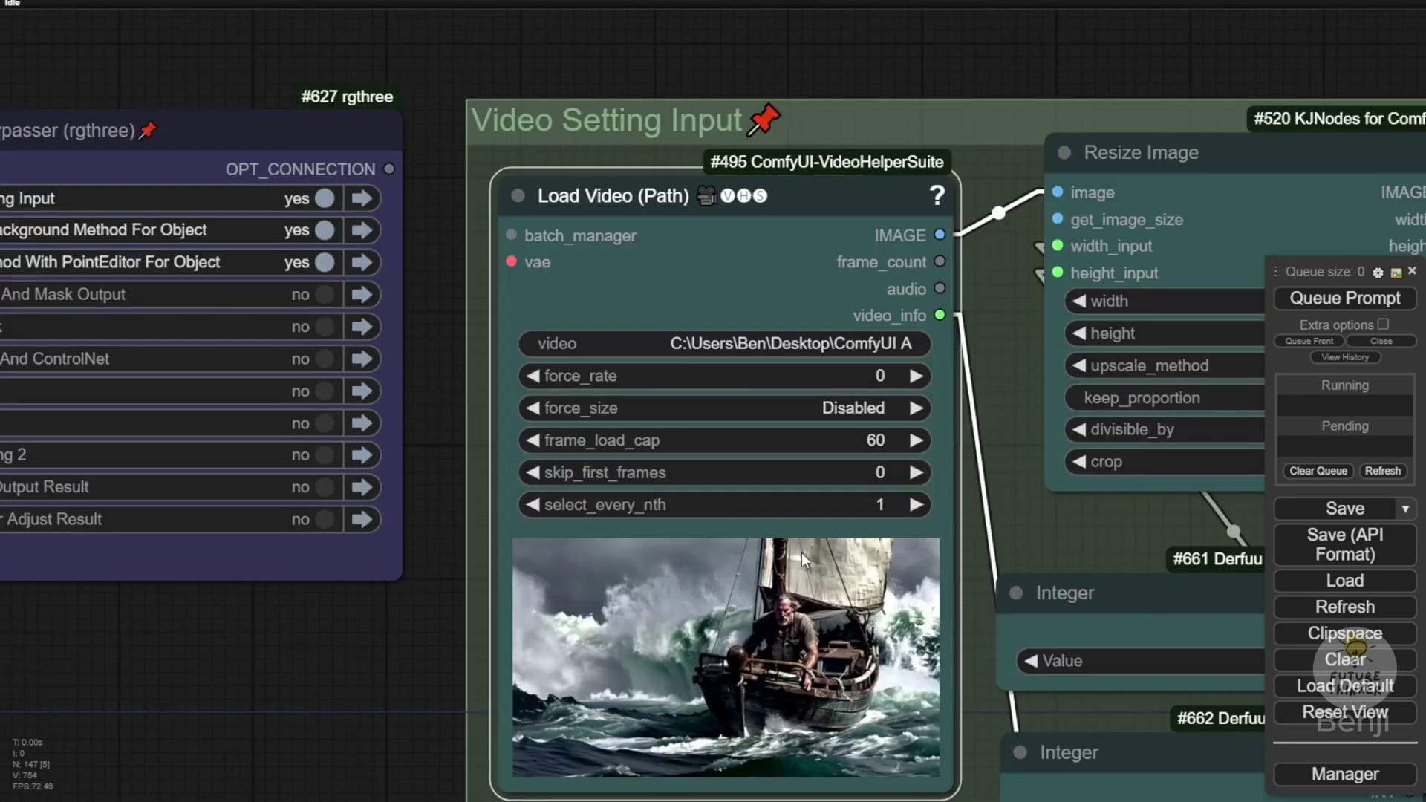
pyautogui.moveTo(404, 691); pyautogui.dragTo(354, 462)
pyautogui.rightClick(602, 402)
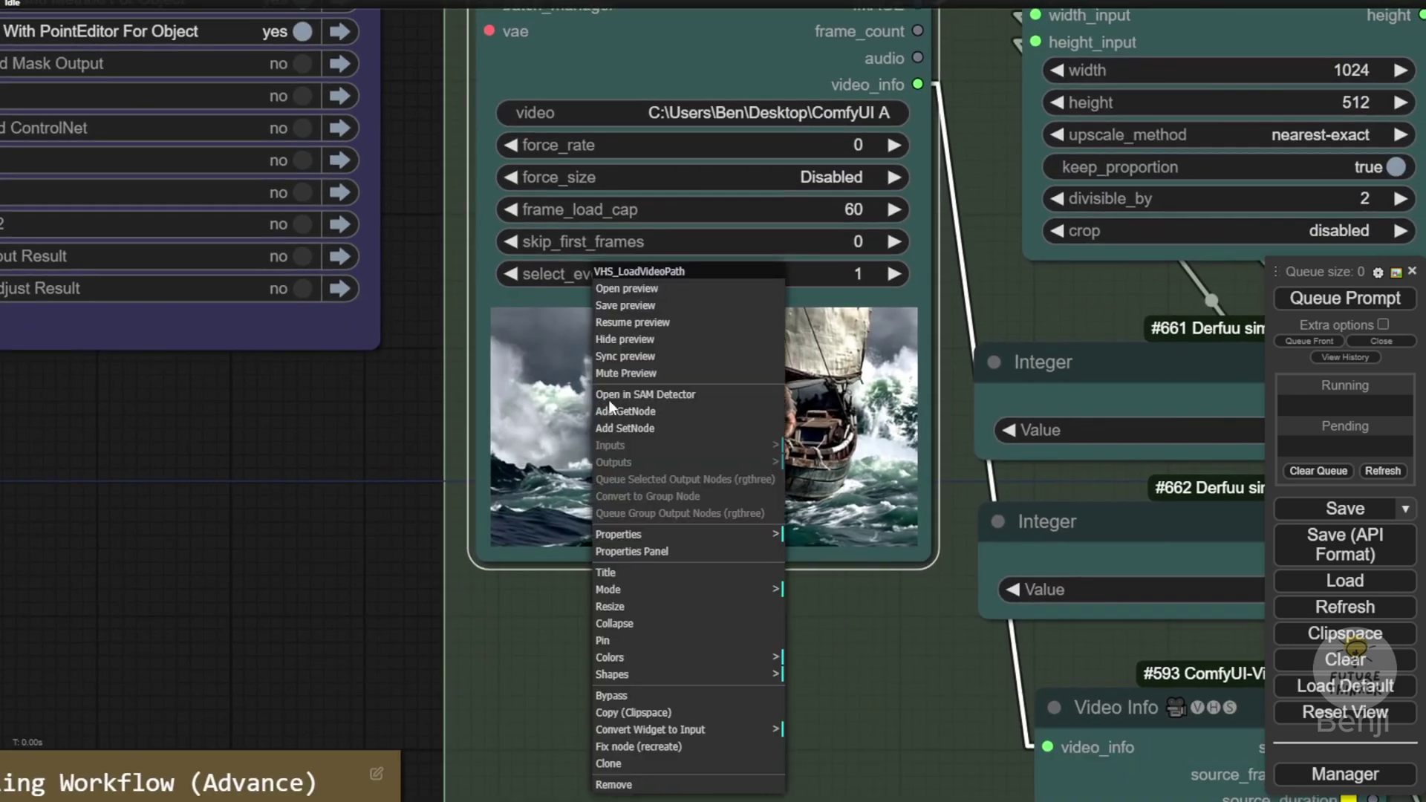
pyautogui.click(678, 327)
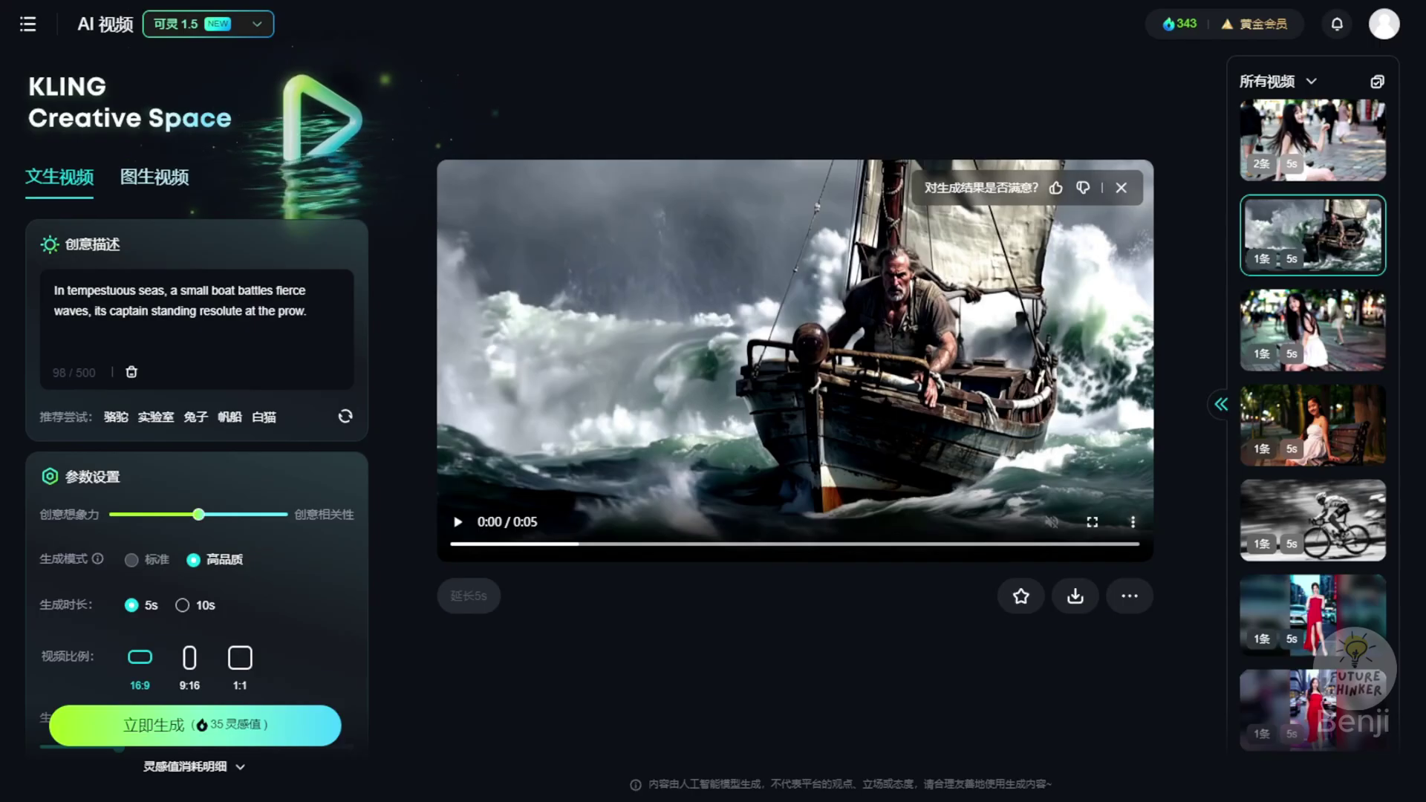
# Switch to Kling and play the generated stormy-sea boat video in the enlarged viewer.
pyautogui.click(601, 431)
pyautogui.click(307, 553)
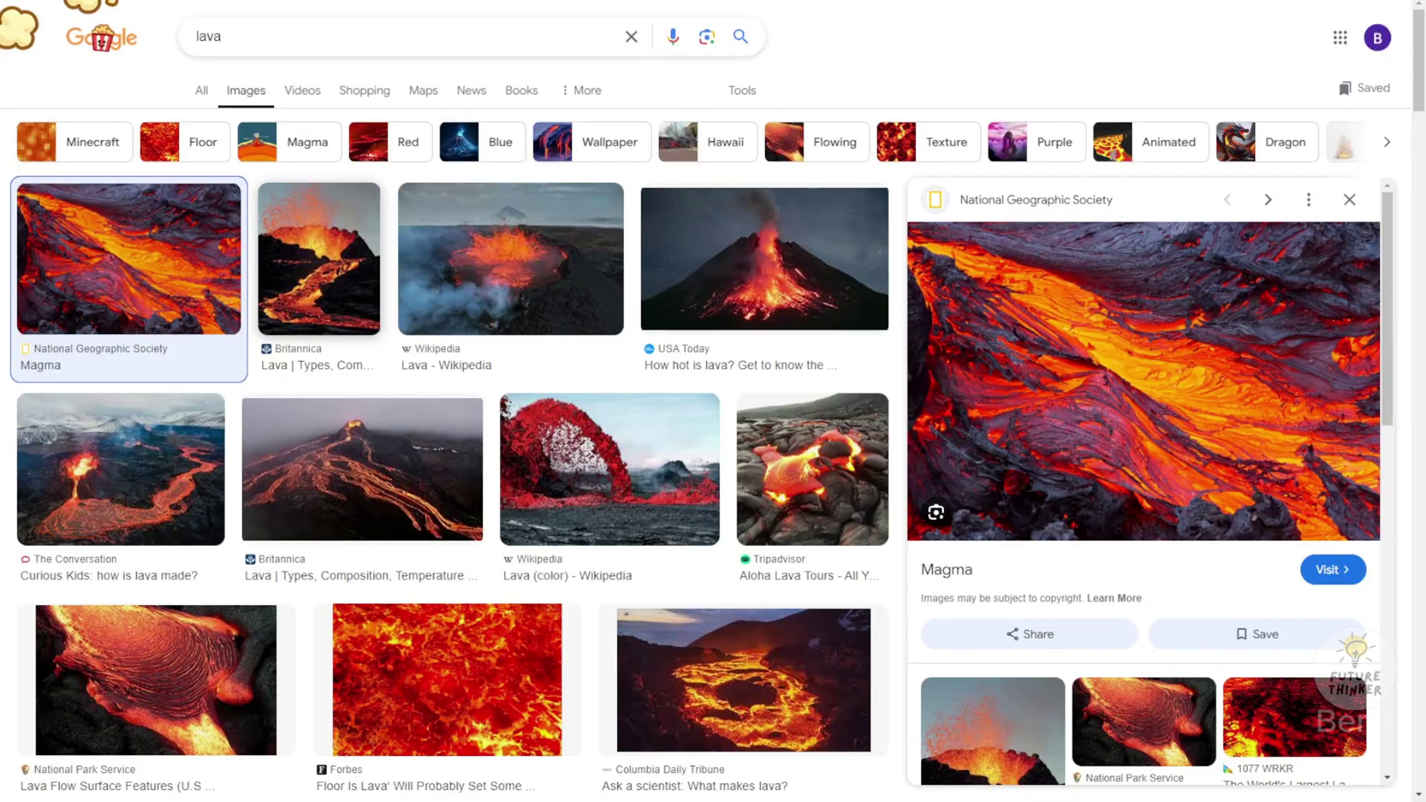
# Switch to the Google Images results for lava and preview the Columbia Daily Tribune and National Geographic Magma pictures.
pyautogui.scroll(-2, 297, 182)
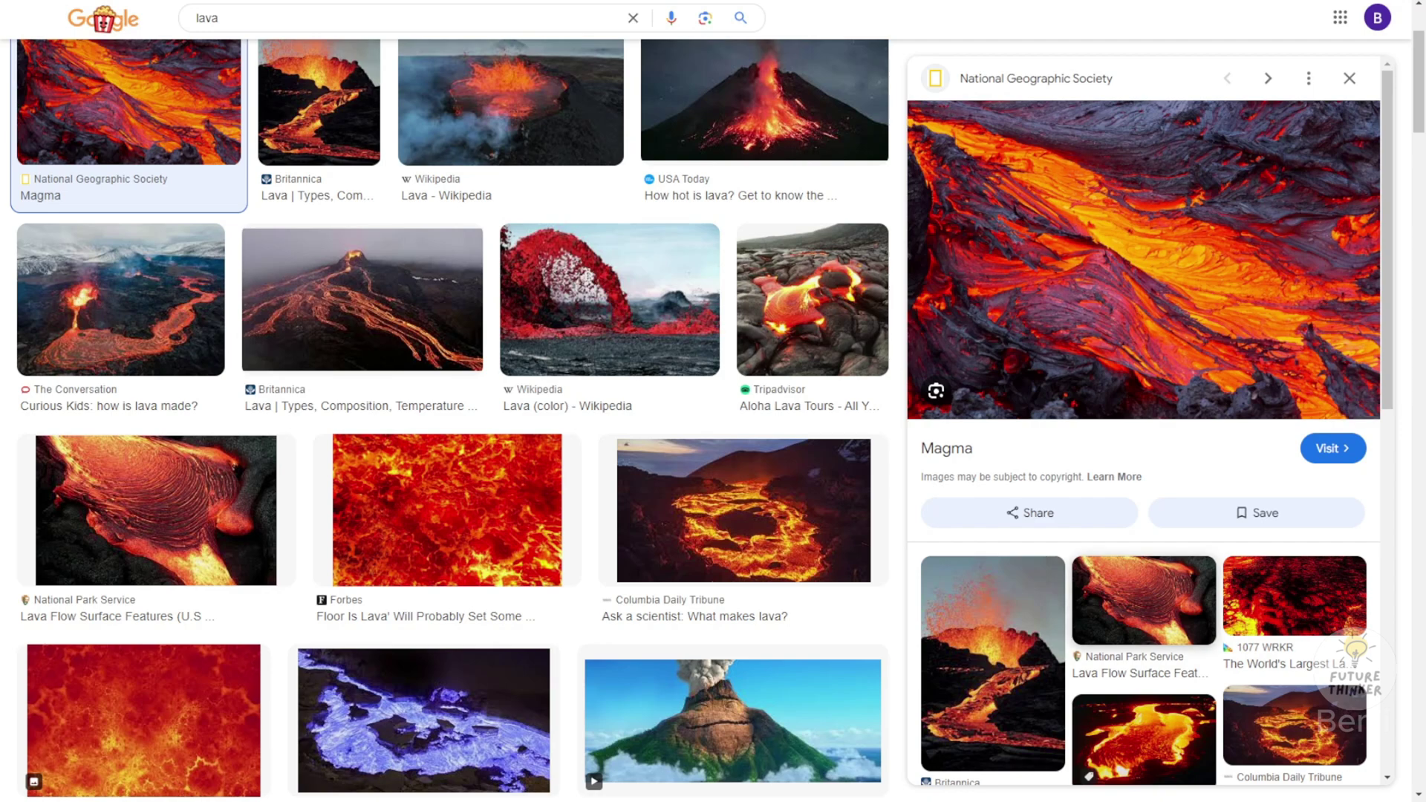
pyautogui.click(1144, 600)
pyautogui.click(769, 539)
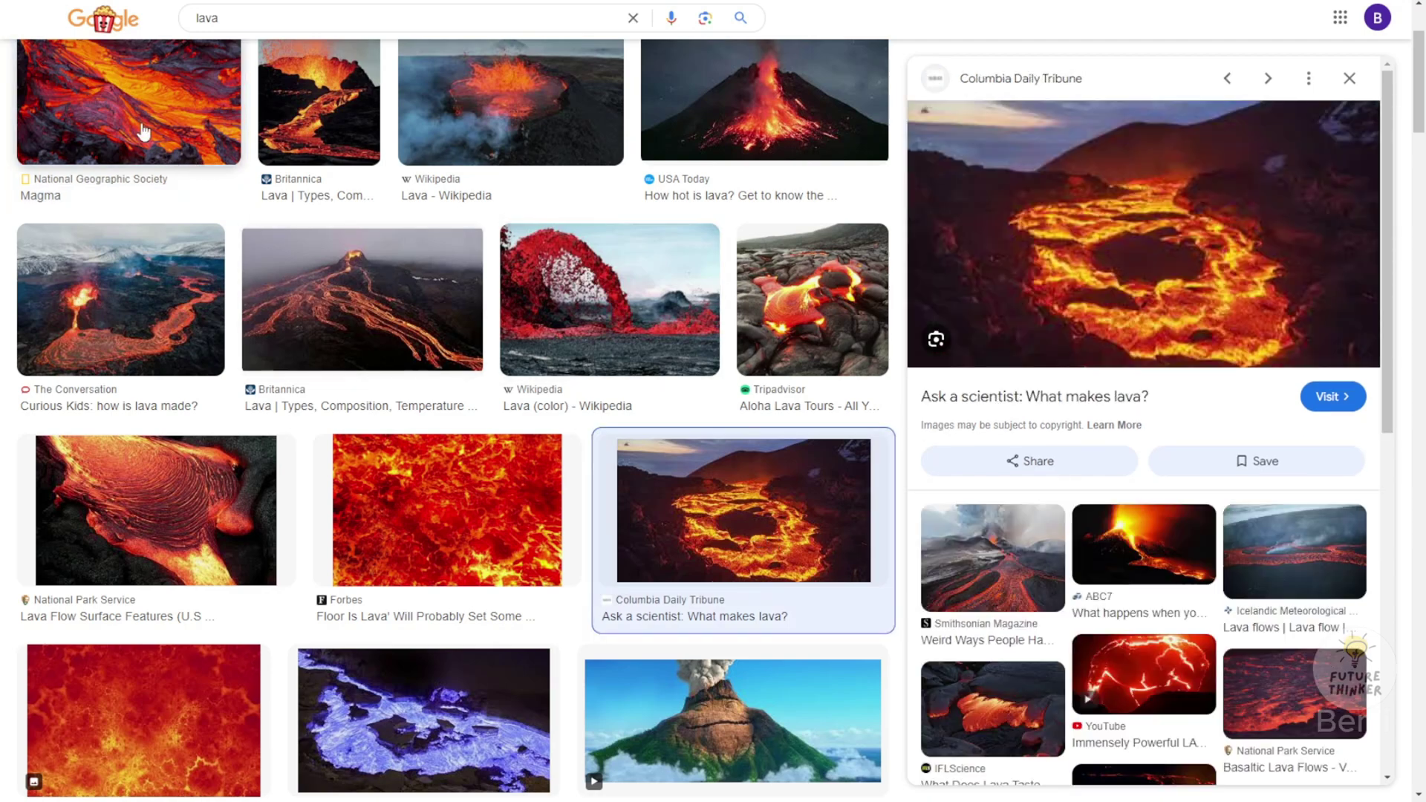
pyautogui.click(144, 133)
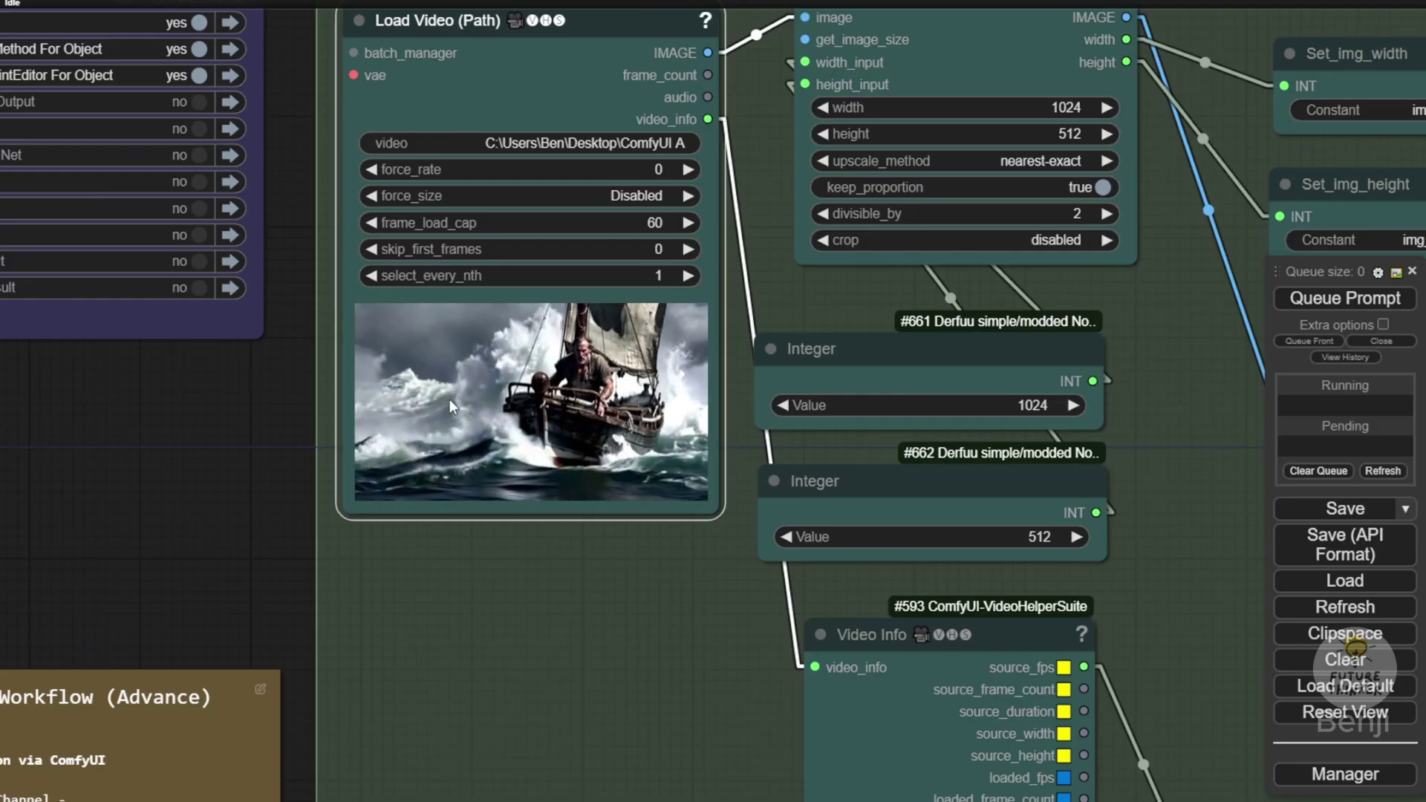
# Return to the ComfyUI workflow and reset the Points Editor with a new canvas to clear the points placed on the cyclist.
pyautogui.scroll(-8, 506, 519)
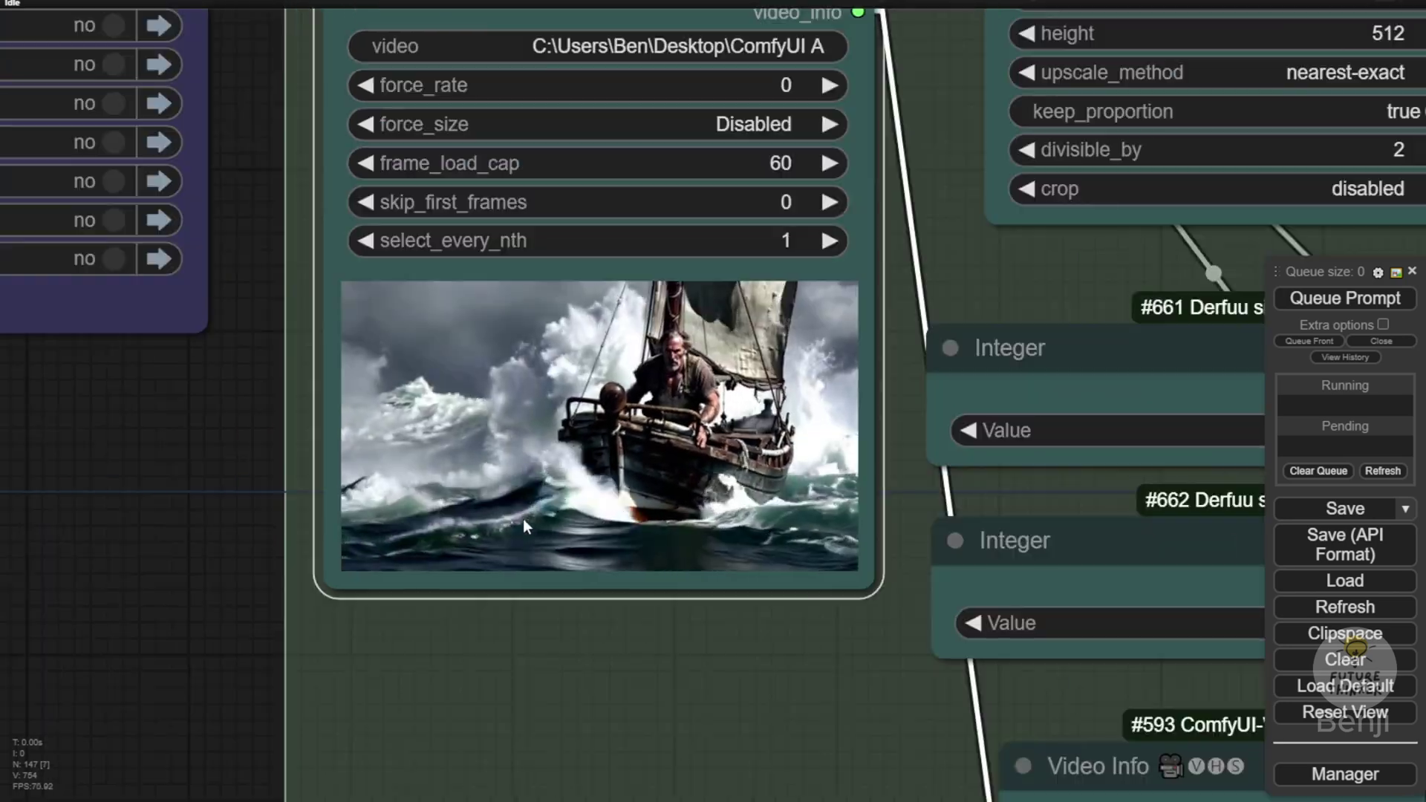
pyautogui.moveTo(665, 675); pyautogui.dragTo(159, 619)
pyautogui.scroll(-7, 210, 610)
pyautogui.scroll(-2, 213, 613)
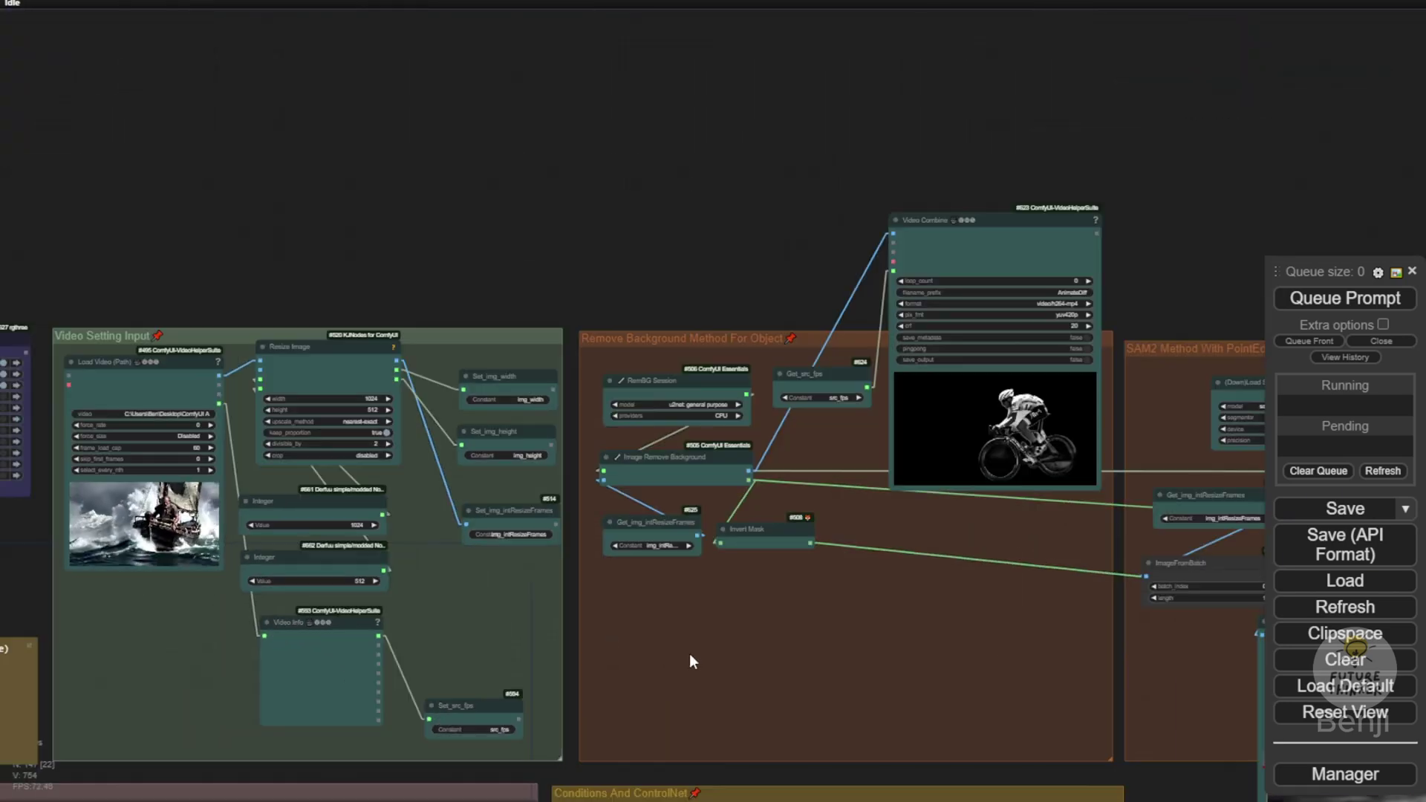
pyautogui.moveTo(688, 659); pyautogui.dragTo(311, 520)
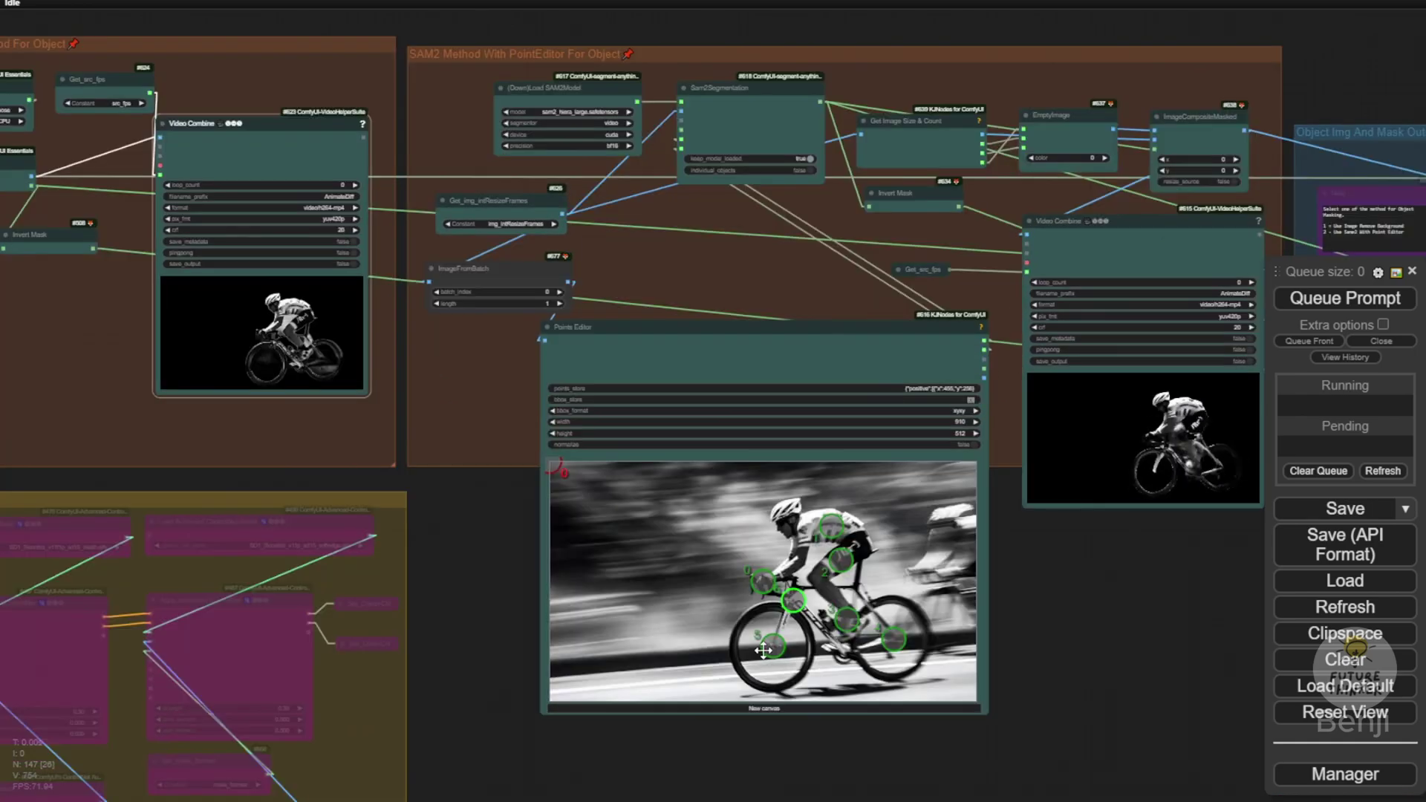
pyautogui.scroll(9, 761, 710)
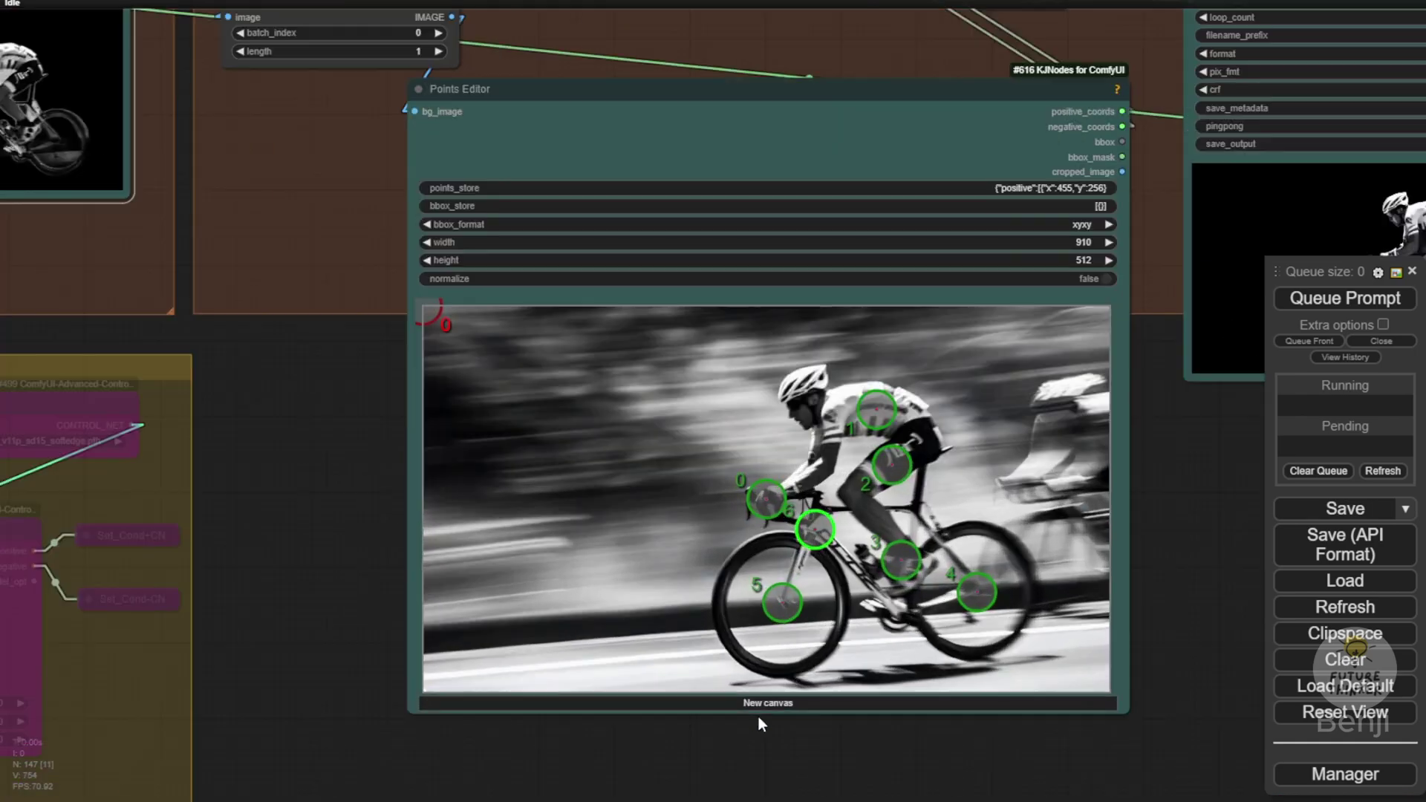
pyautogui.click(770, 698)
# Queue the prompt to run the Remove Background and SAM2 masking groups on the boat clip.
pyautogui.scroll(-4, 202, 498)
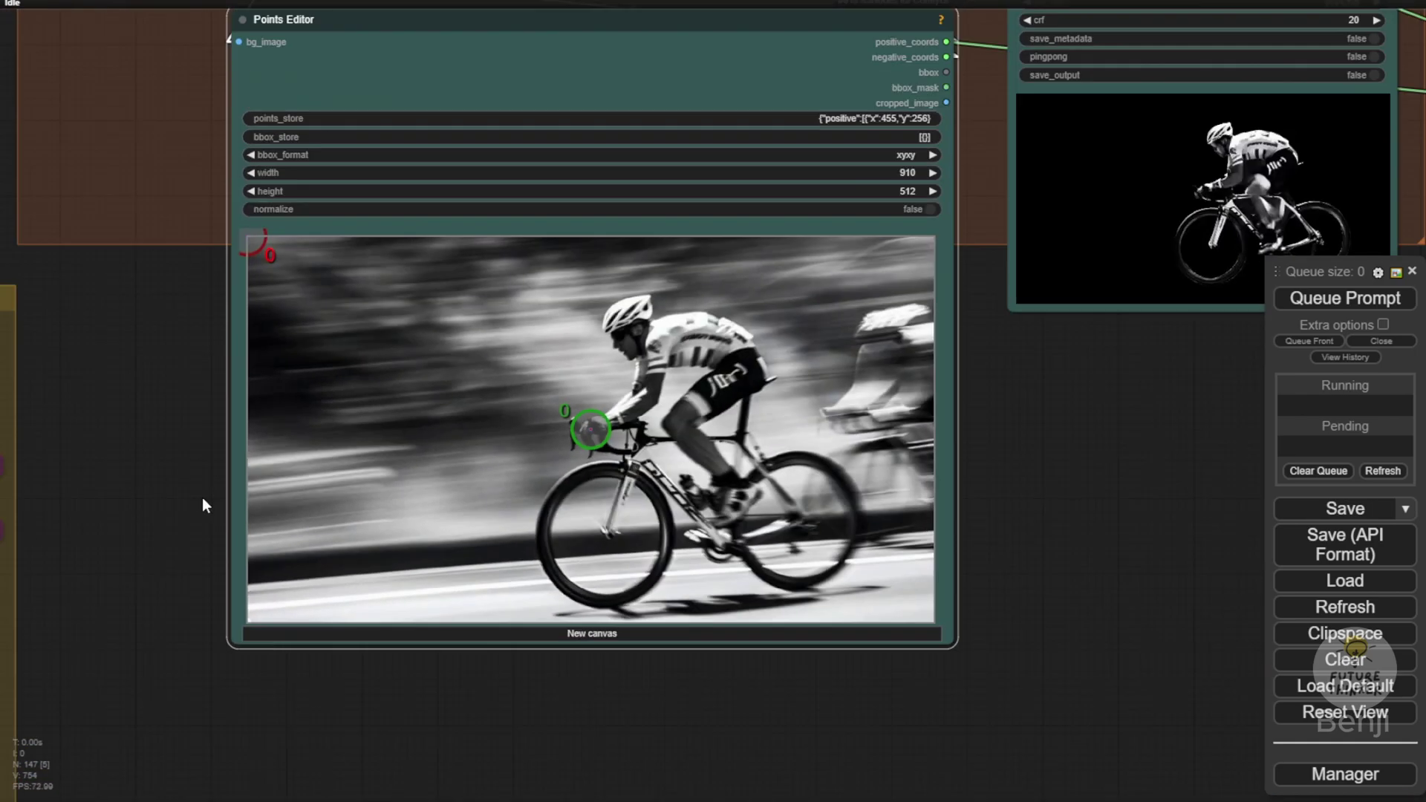
pyautogui.scroll(-4, 136, 465)
pyautogui.moveTo(136, 466); pyautogui.dragTo(951, 658)
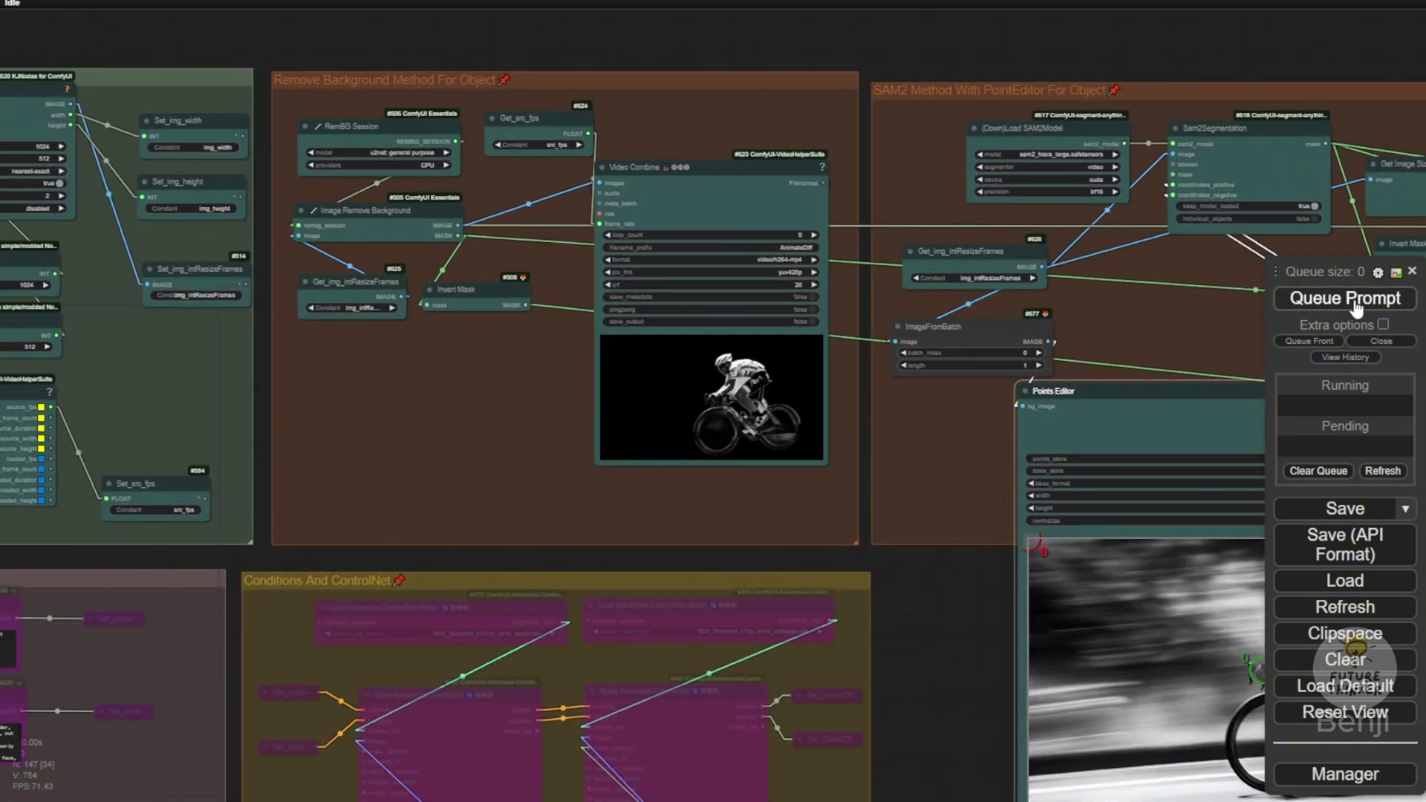
pyautogui.moveTo(896, 470); pyautogui.dragTo(586, 452)
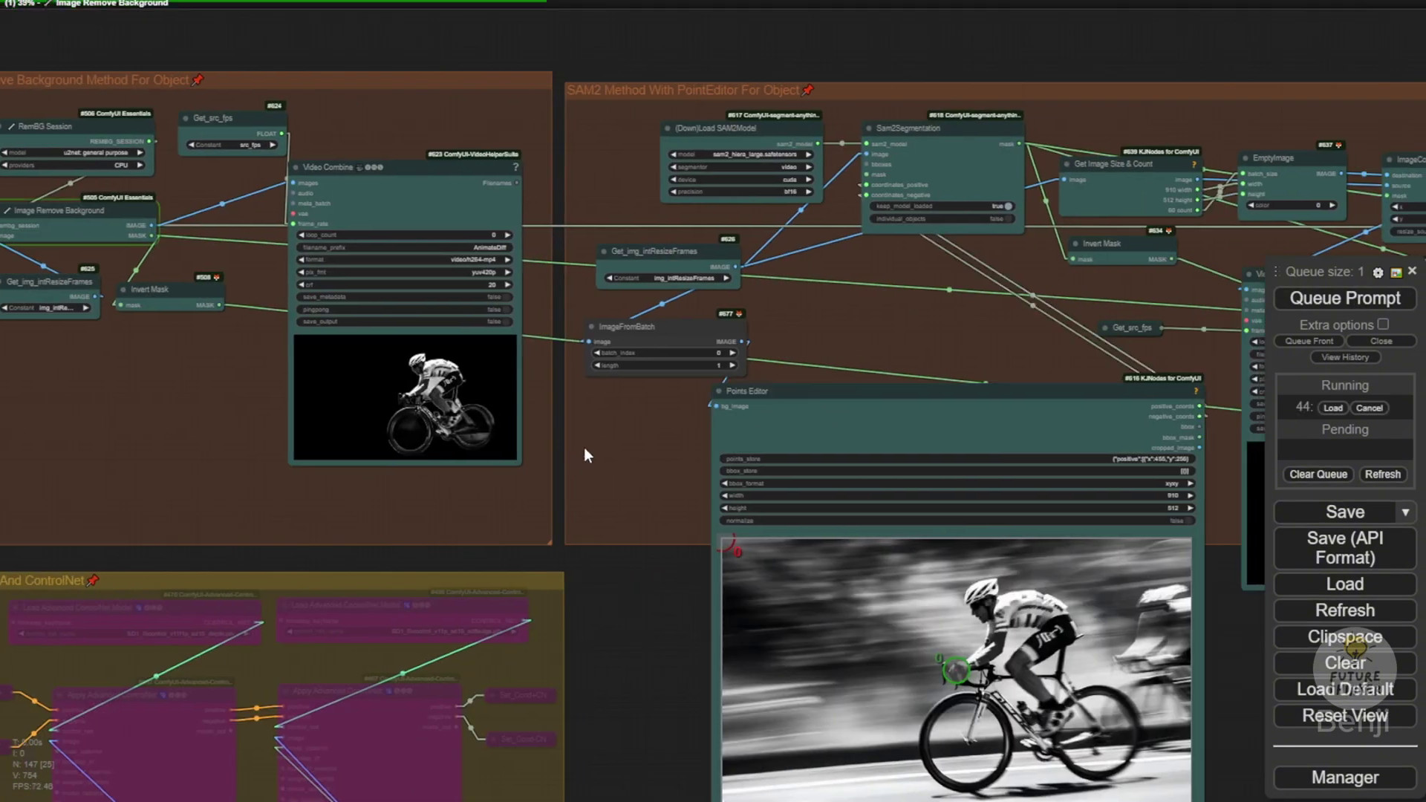
# Inspect the source boat clip and compare it with the cutout preview in the Remove Background group's Video Combine node.
pyautogui.scroll(4, 636, 346)
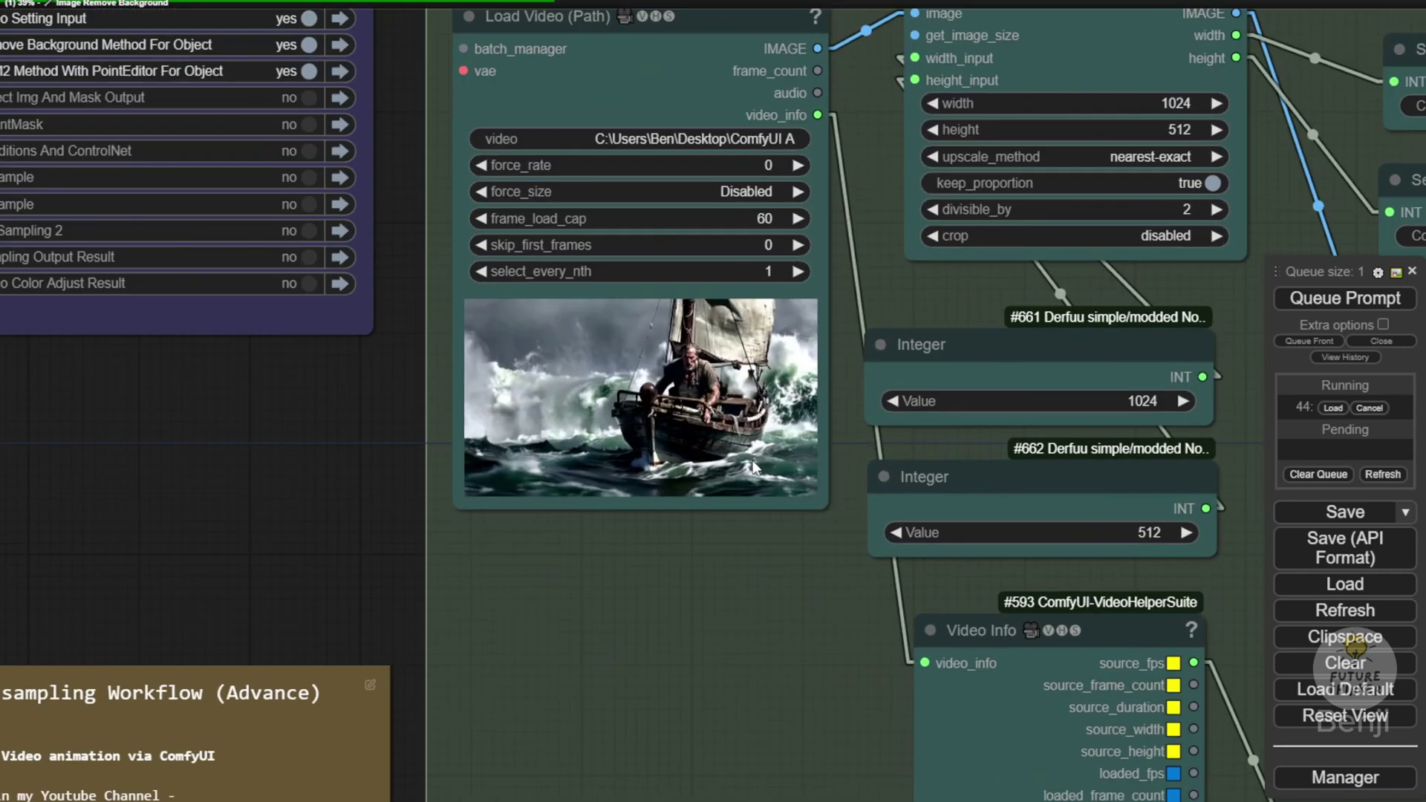
pyautogui.scroll(8, 706, 399)
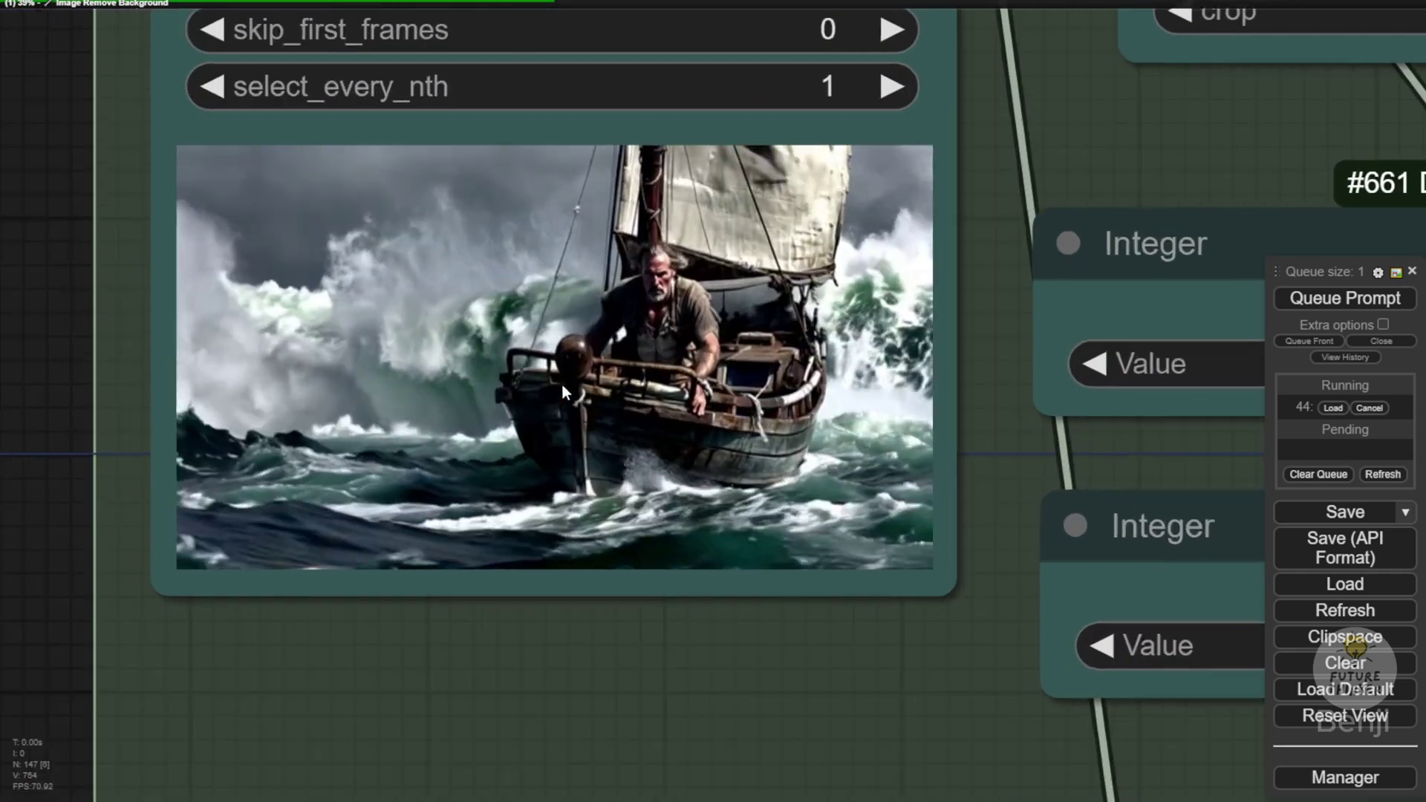
pyautogui.scroll(1, 562, 384)
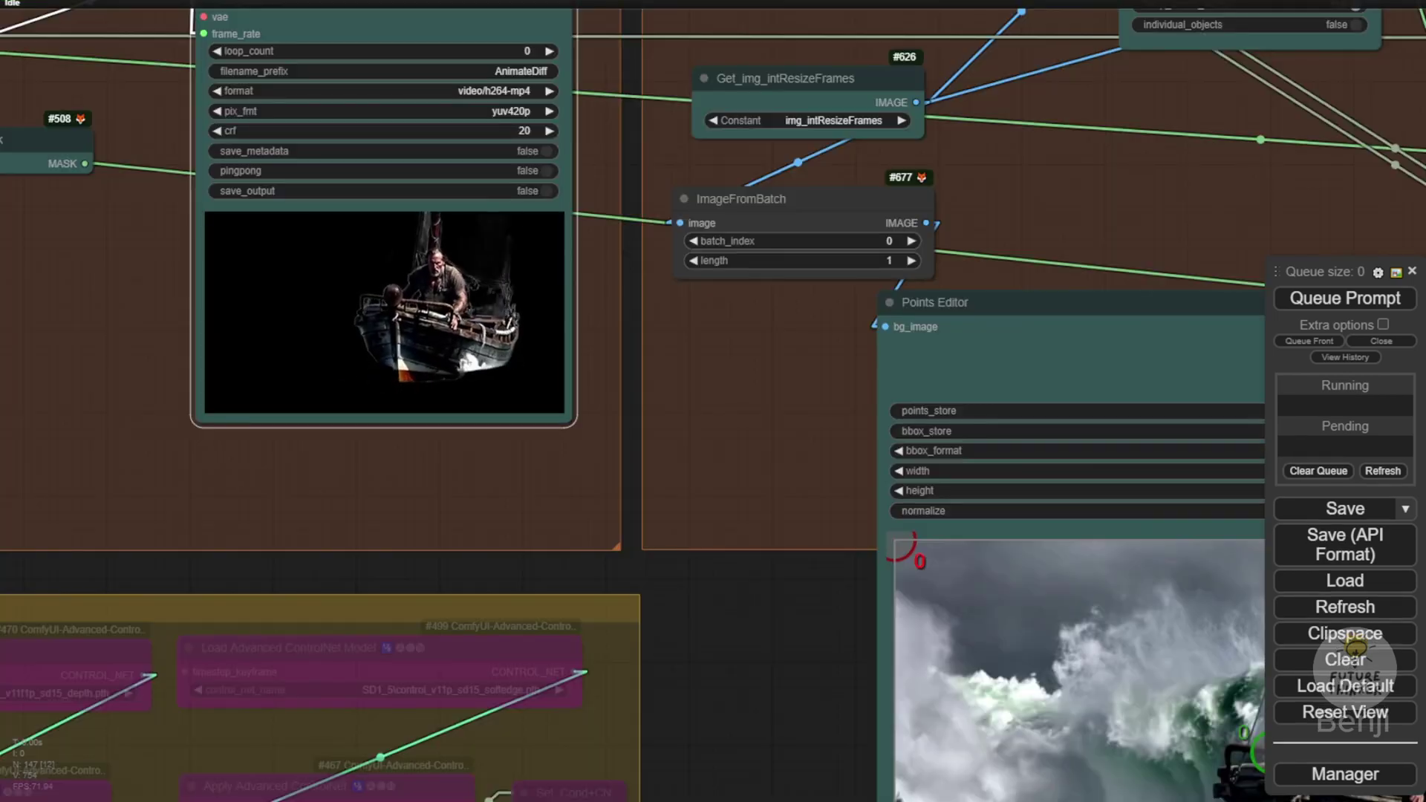
pyautogui.scroll(-2, 279, 477)
pyautogui.scroll(7, 264, 491)
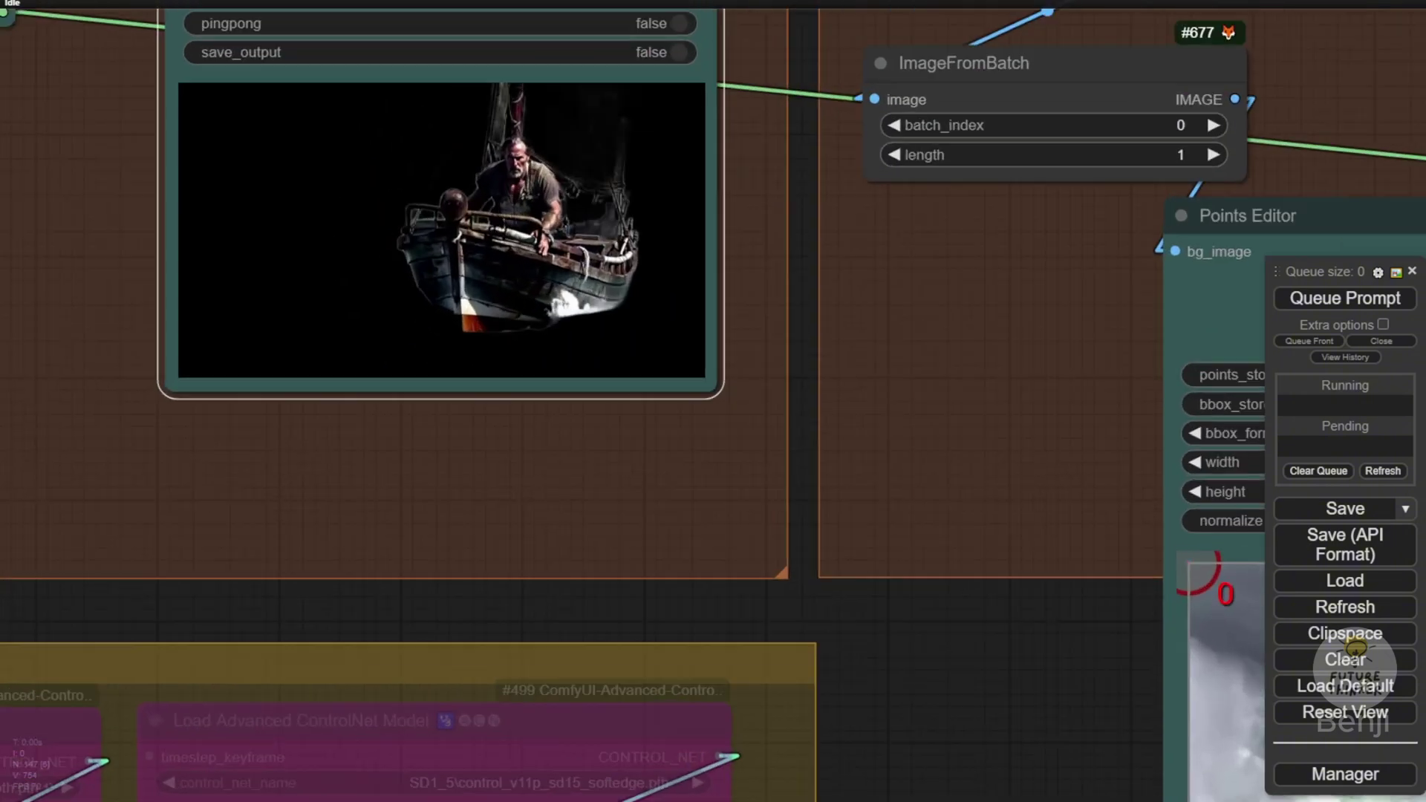
pyautogui.moveTo(405, 482); pyautogui.dragTo(400, 649)
pyautogui.scroll(-4, 514, 437)
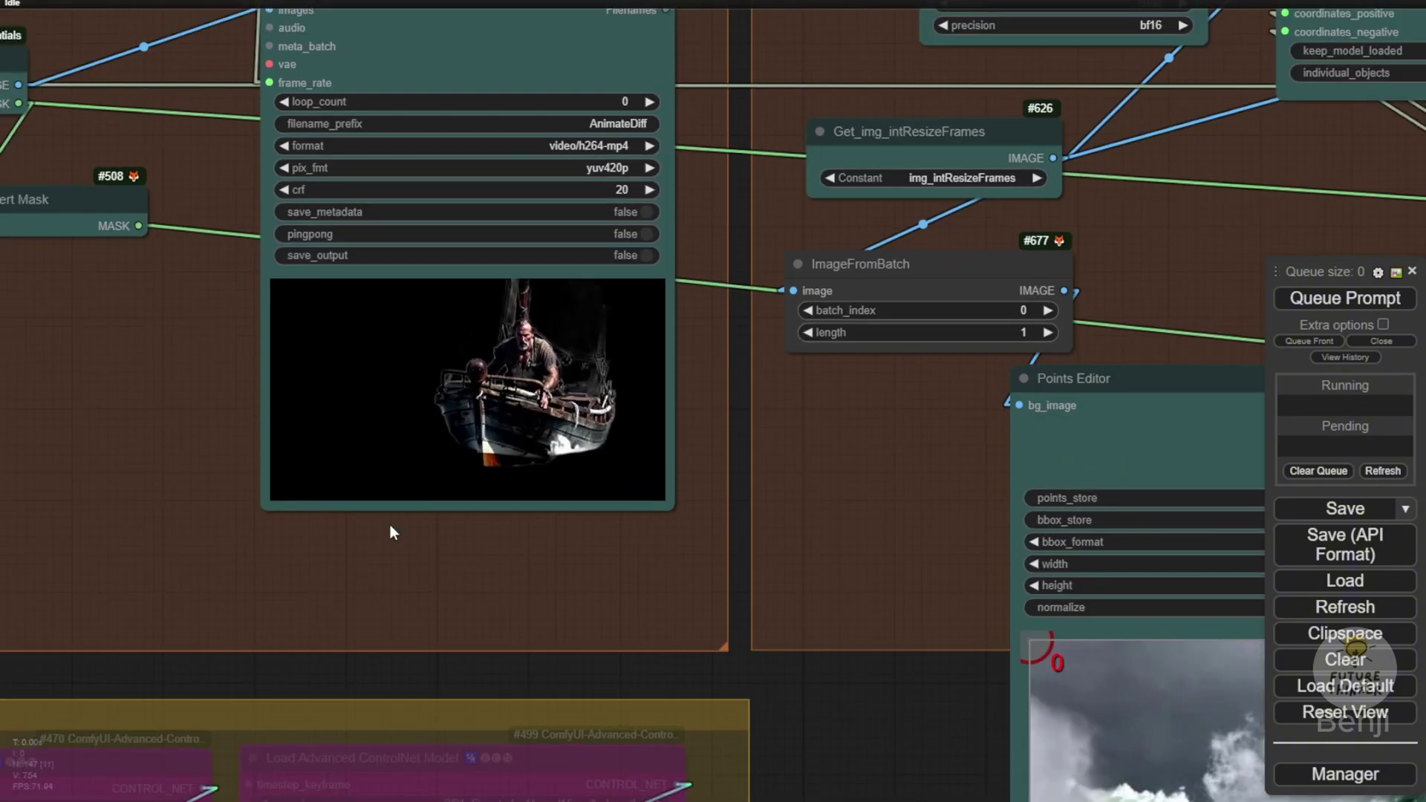
pyautogui.moveTo(392, 528); pyautogui.dragTo(747, 699)
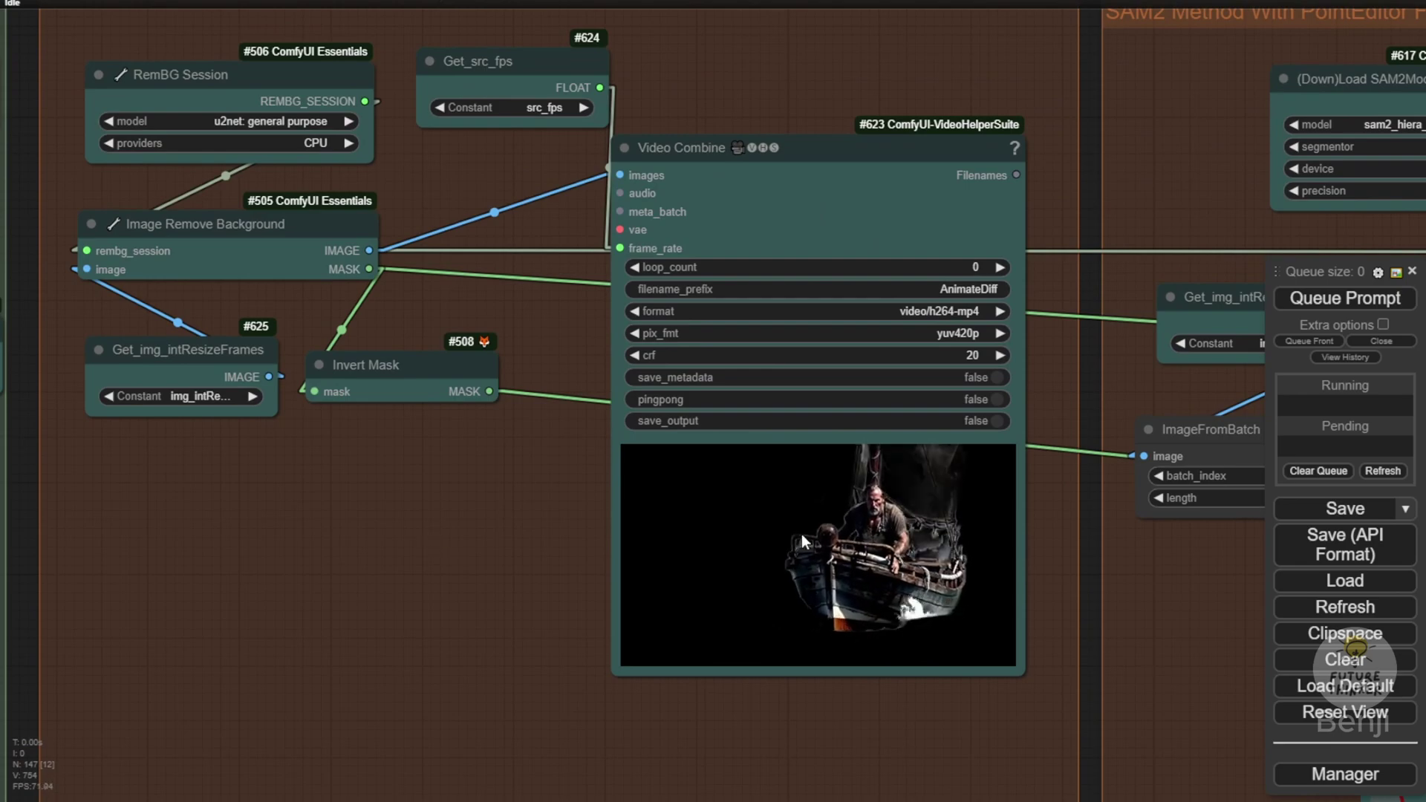
pyautogui.rightClick(801, 534)
pyautogui.click(868, 297)
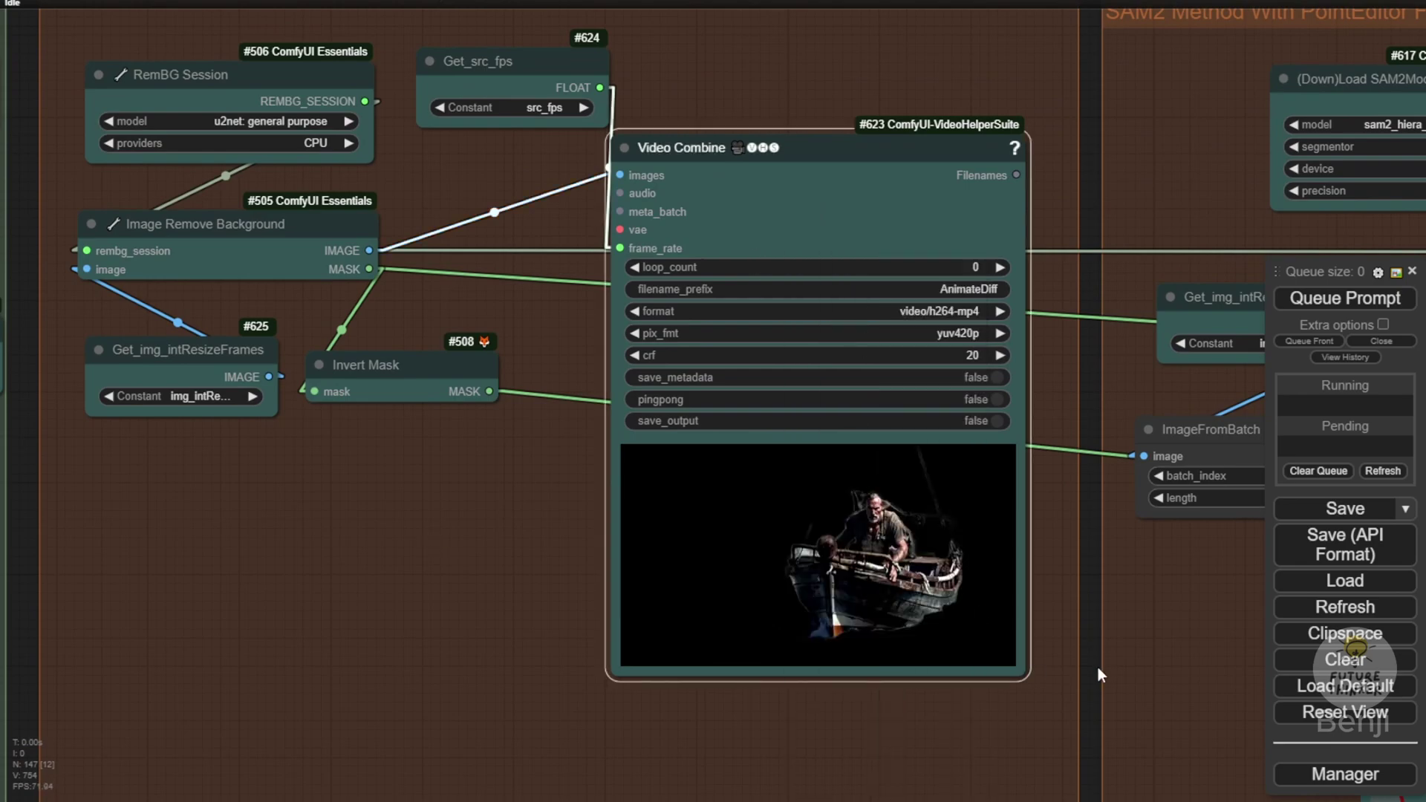
# Place five positive points in the Points Editor on the boat's front hull, the man, the sail, the deck box and the rear hull.
pyautogui.moveTo(1114, 666); pyautogui.dragTo(370, 313)
pyautogui.scroll(-4, 375, 319)
pyautogui.moveTo(482, 508); pyautogui.dragTo(225, 381)
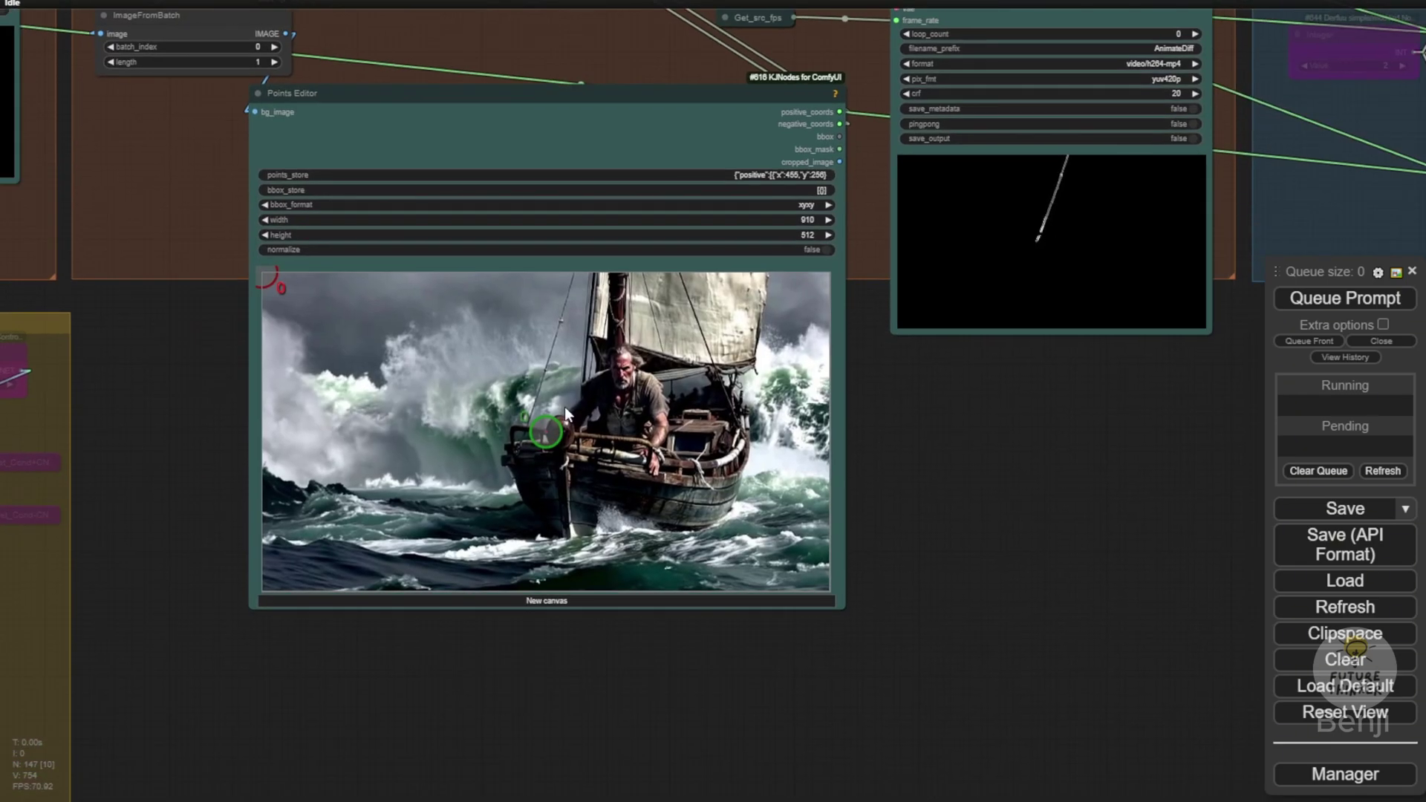
pyautogui.scroll(2, 880, 444)
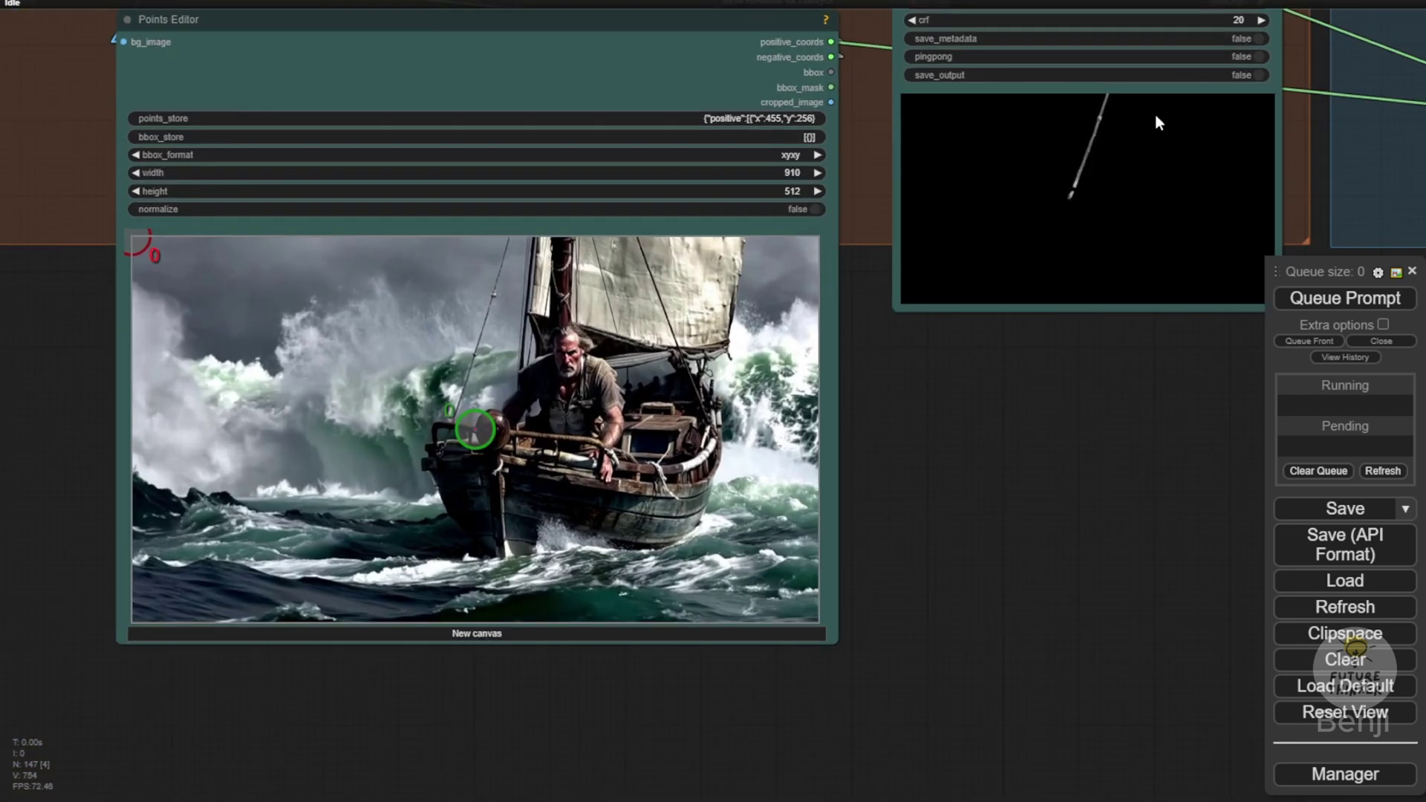
pyautogui.moveTo(894, 480); pyautogui.dragTo(1009, 500)
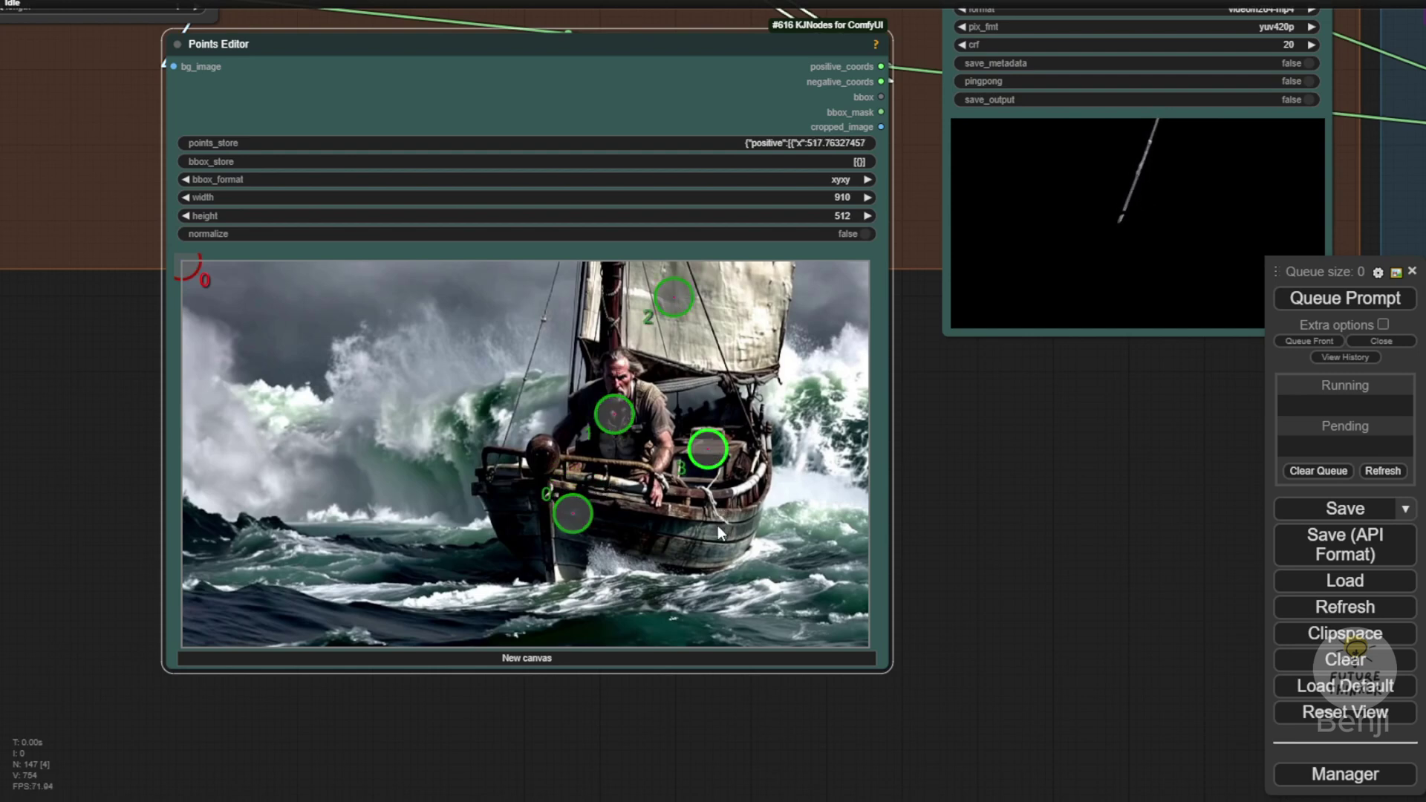
pyautogui.scroll(-3, 718, 524)
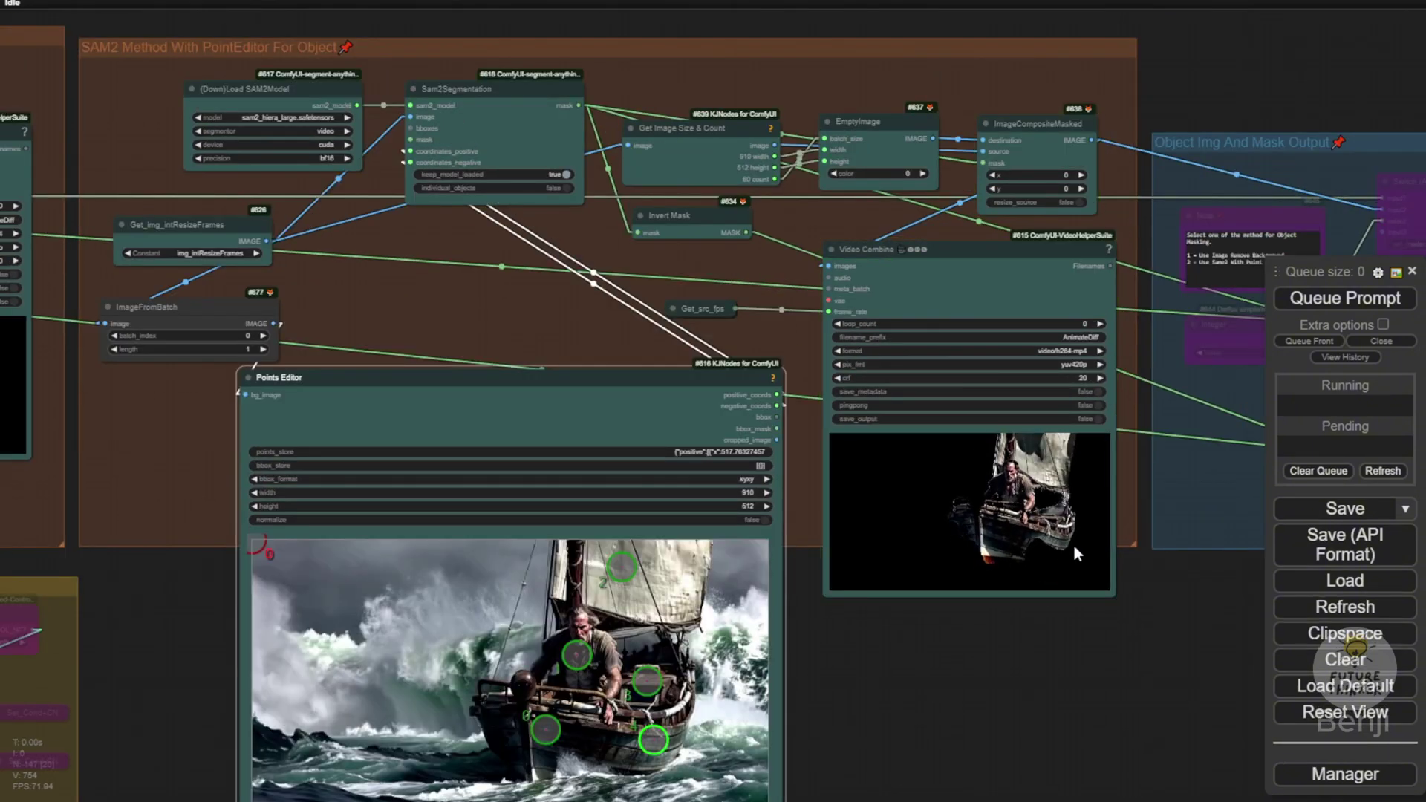
# Check the SAM2 cutout and add two more positive points, on the round bow post and on the dark area behind the deck box.
pyautogui.scroll(5, 1074, 546)
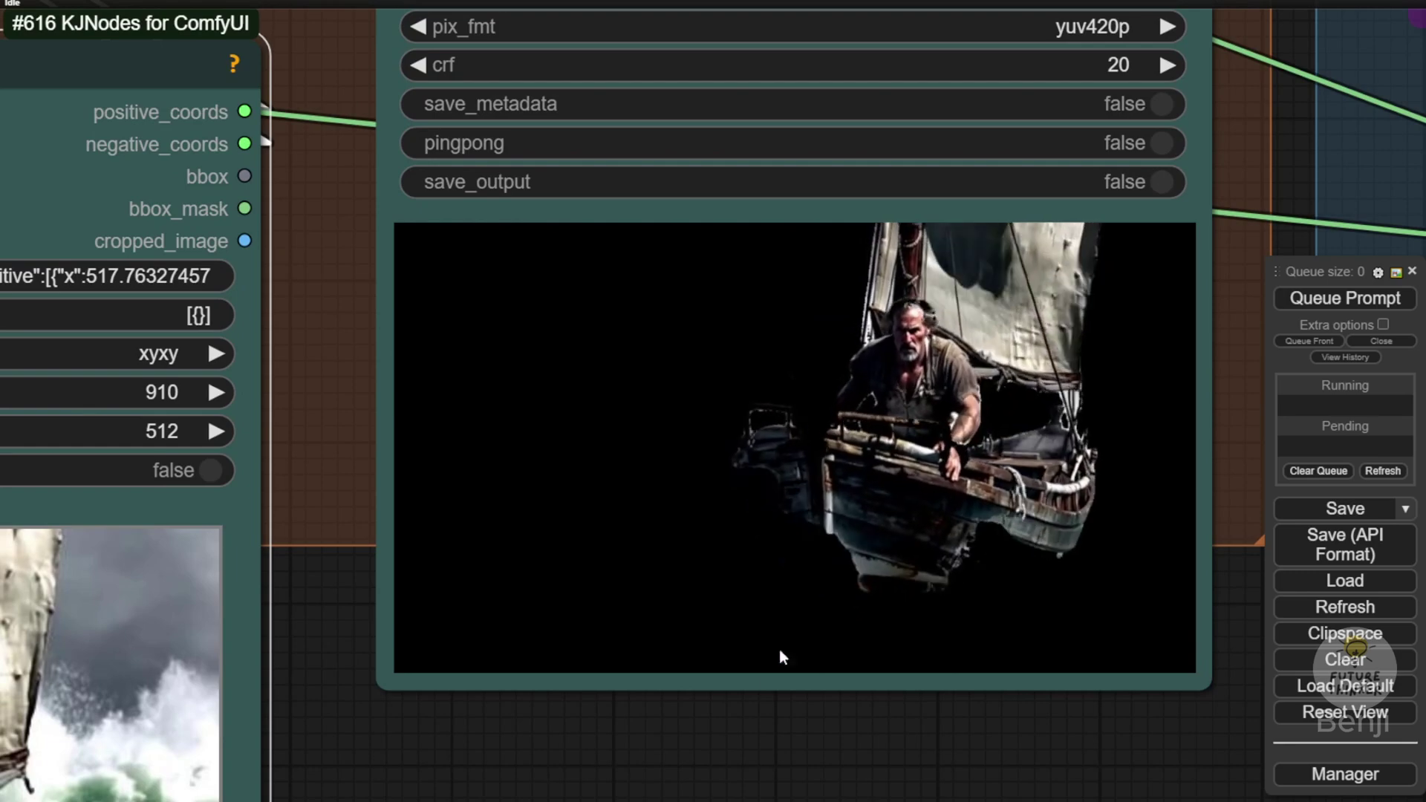
pyautogui.moveTo(688, 725); pyautogui.dragTo(1107, 342)
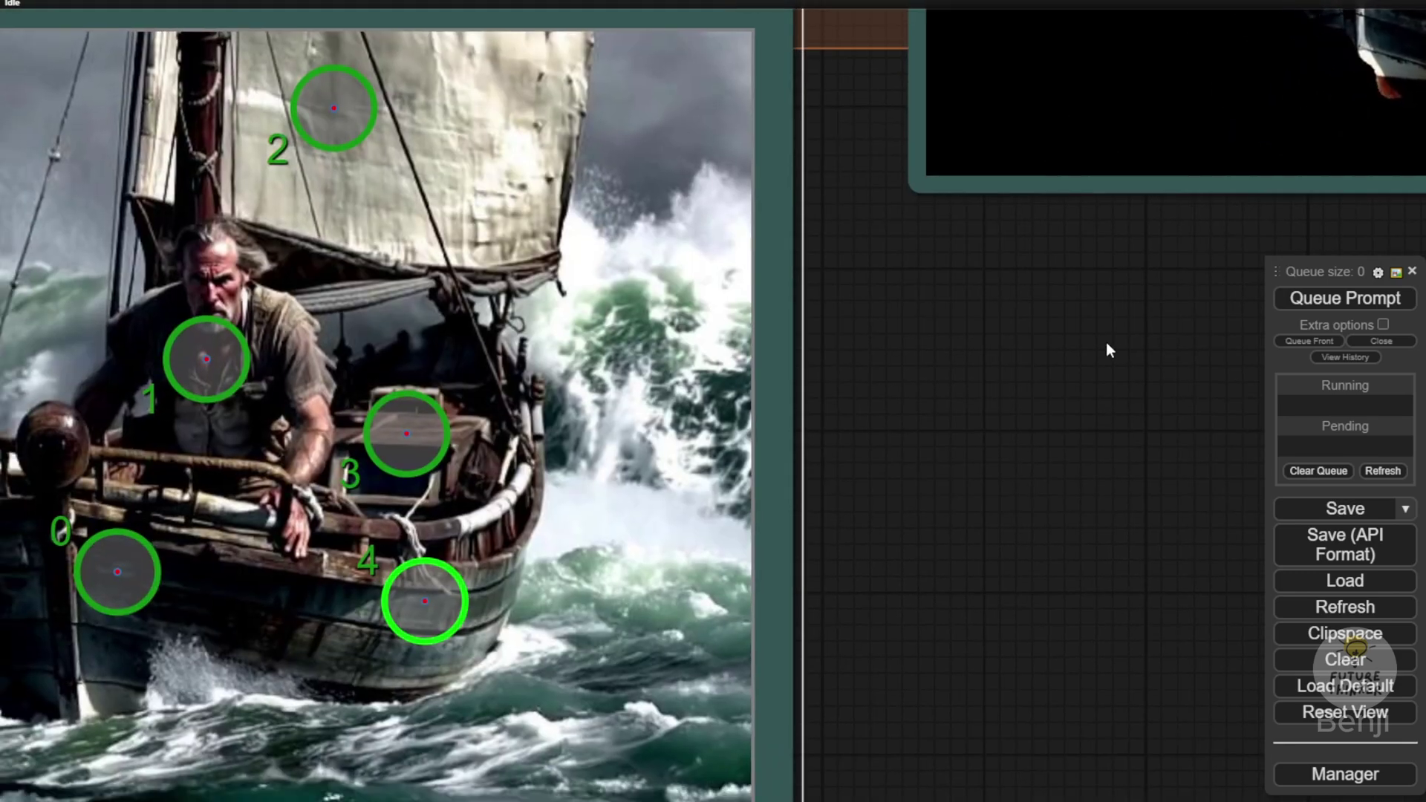
pyautogui.scroll(-3, 1107, 342)
pyautogui.keyDown('shift'); pyautogui.click(311, 420); pyautogui.keyUp('shift')
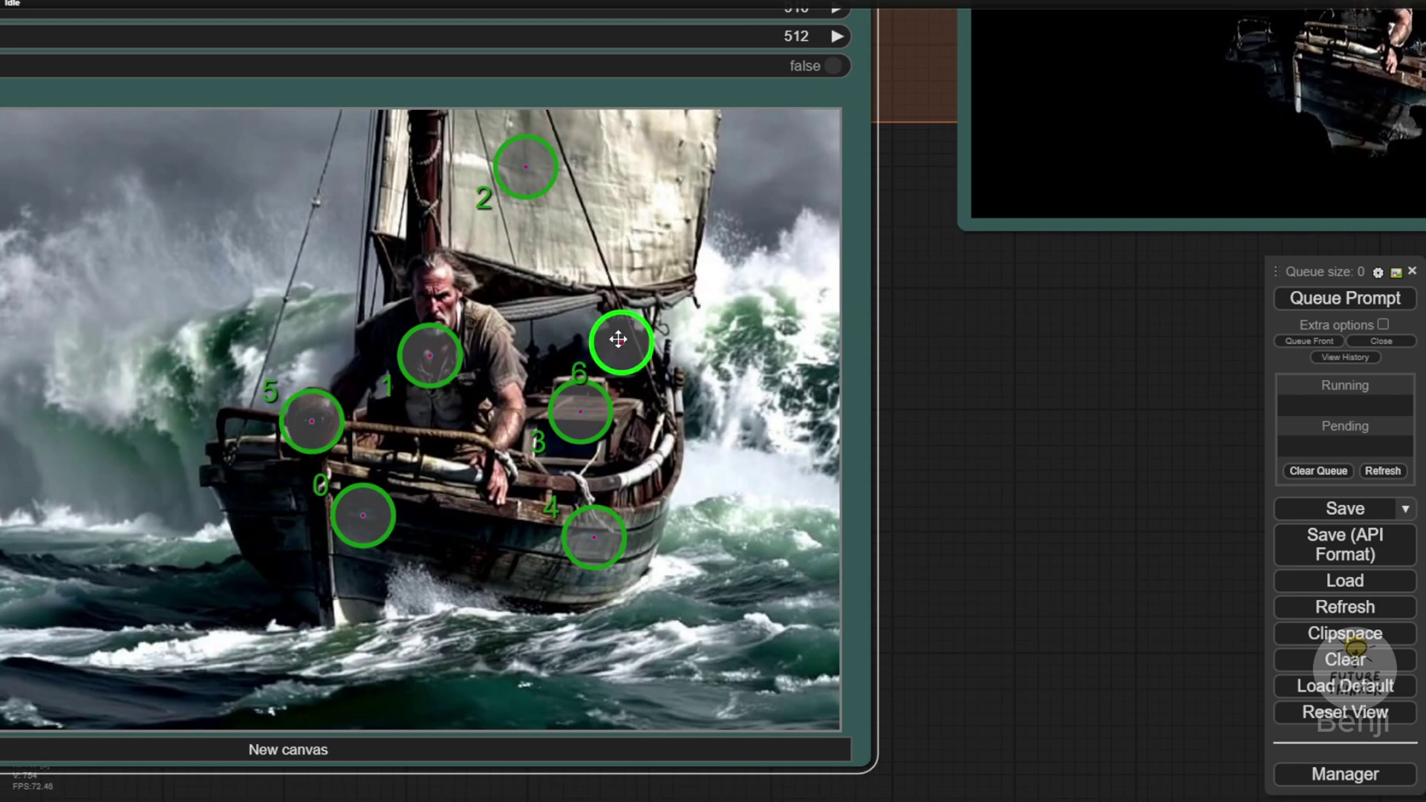
# Examine the updated SAM2 cutout of the boat in the Video Combine preview beside the Points Editor.
pyautogui.moveTo(1116, 416); pyautogui.dragTo(783, 681)
pyautogui.scroll(-5, 783, 681)
pyautogui.moveTo(852, 154); pyautogui.dragTo(854, 344)
pyautogui.moveTo(1143, 625); pyautogui.dragTo(1206, 319)
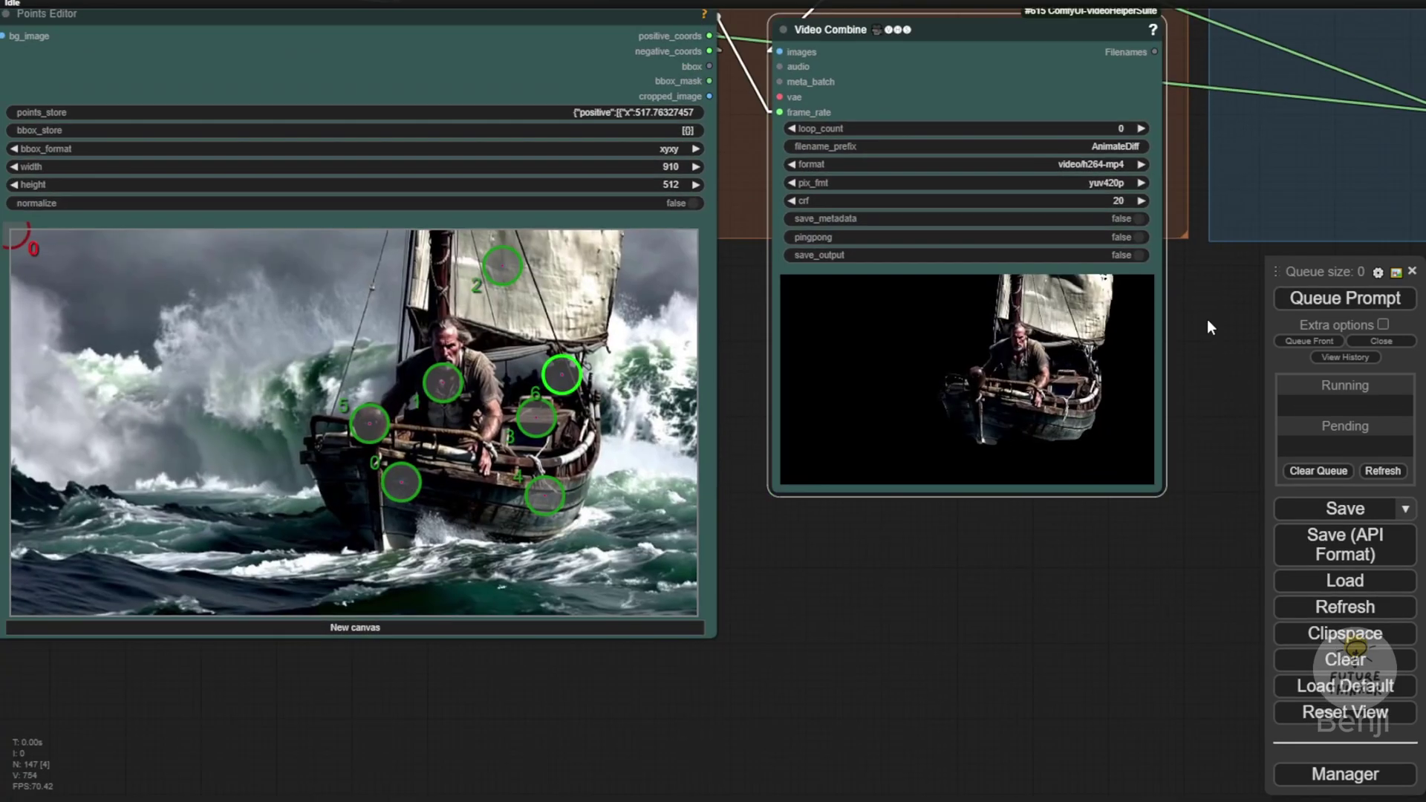
pyautogui.moveTo(953, 589); pyautogui.dragTo(1001, 590)
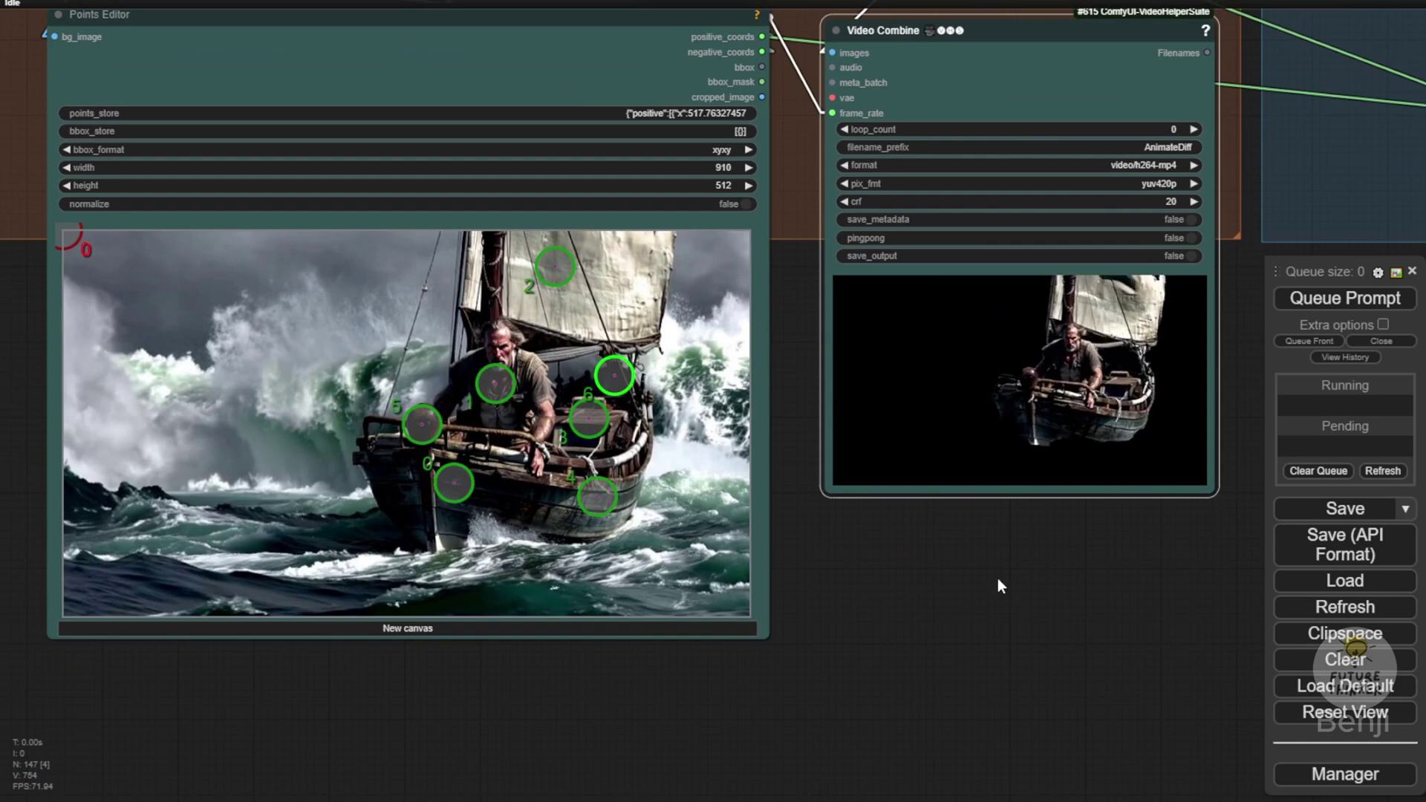
pyautogui.scroll(2, 995, 576)
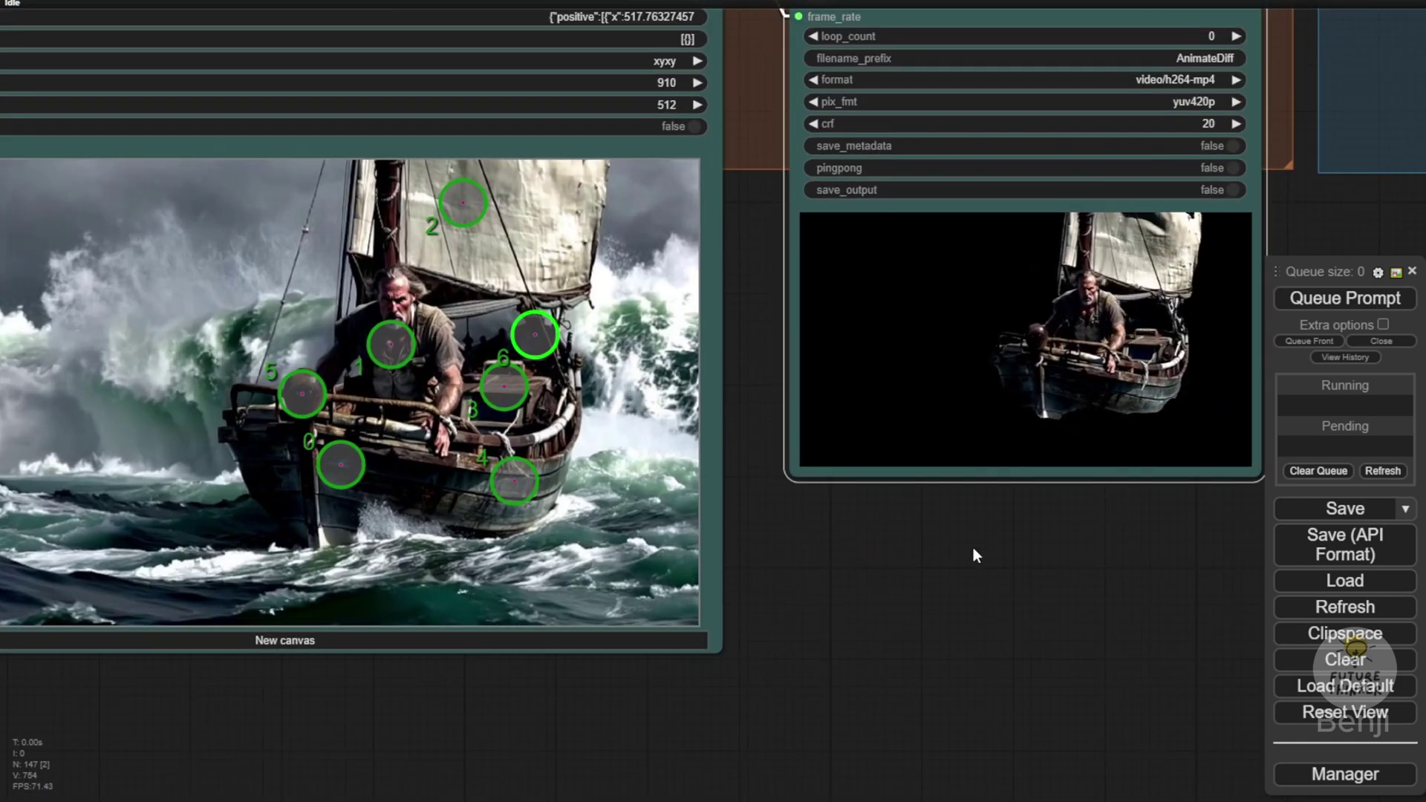
pyautogui.scroll(4, 1143, 341)
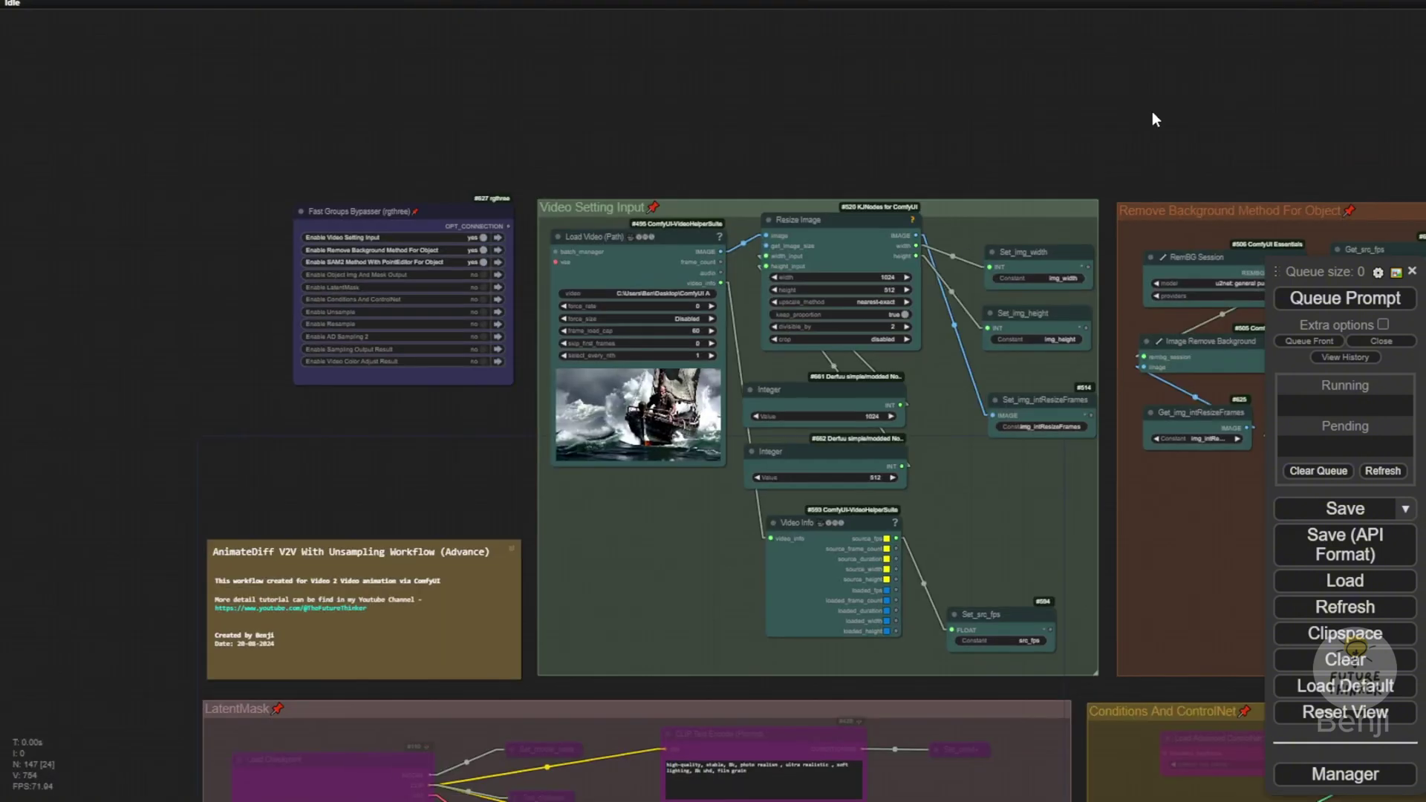
# Enable all remaining workflow groups in the Fast Groups Bypasser, from Object Img And Mask Output through Video Color Adjust Result.
pyautogui.moveTo(1153, 111); pyautogui.dragTo(1285, 101)
pyautogui.scroll(11, 658, 243)
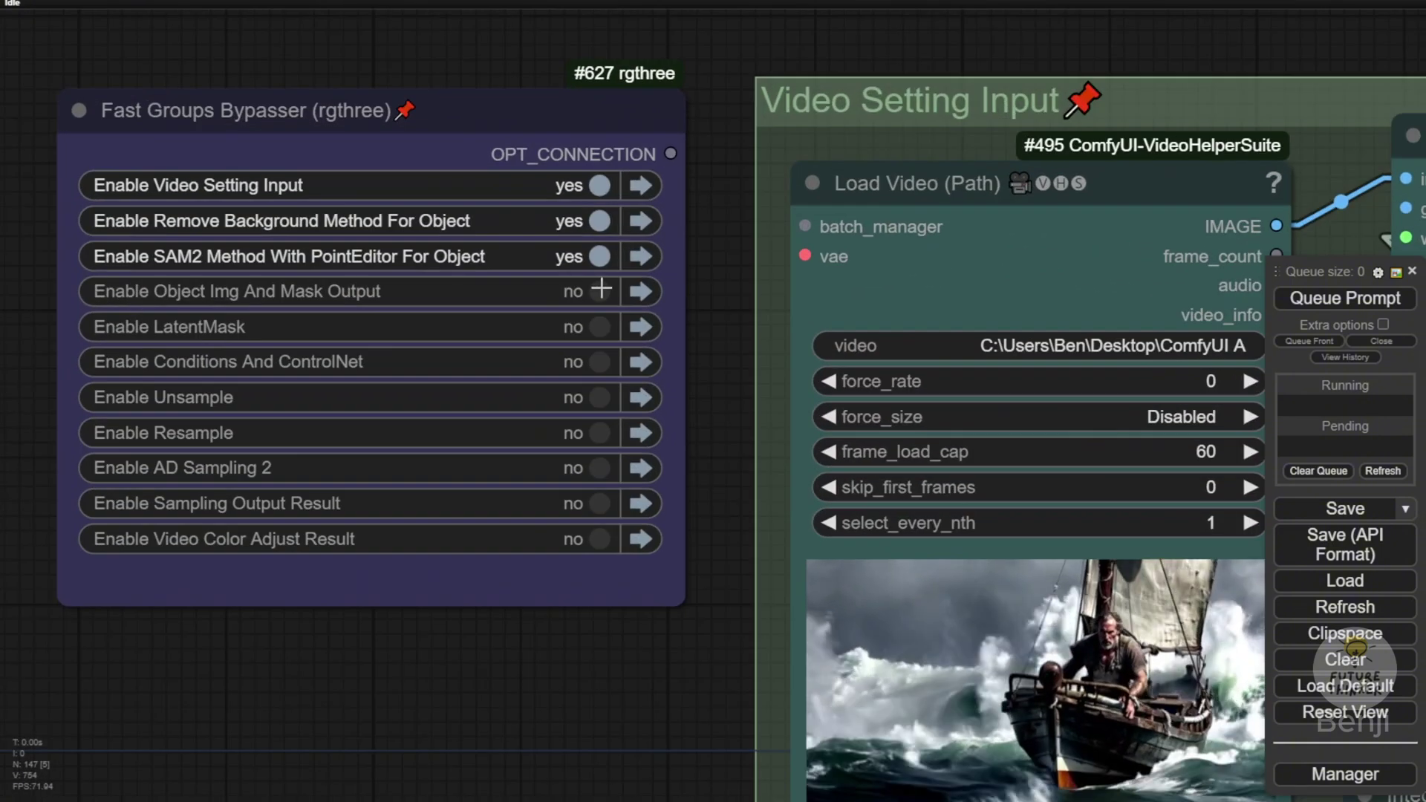
pyautogui.click(601, 291)
pyautogui.click(601, 327)
pyautogui.click(601, 361)
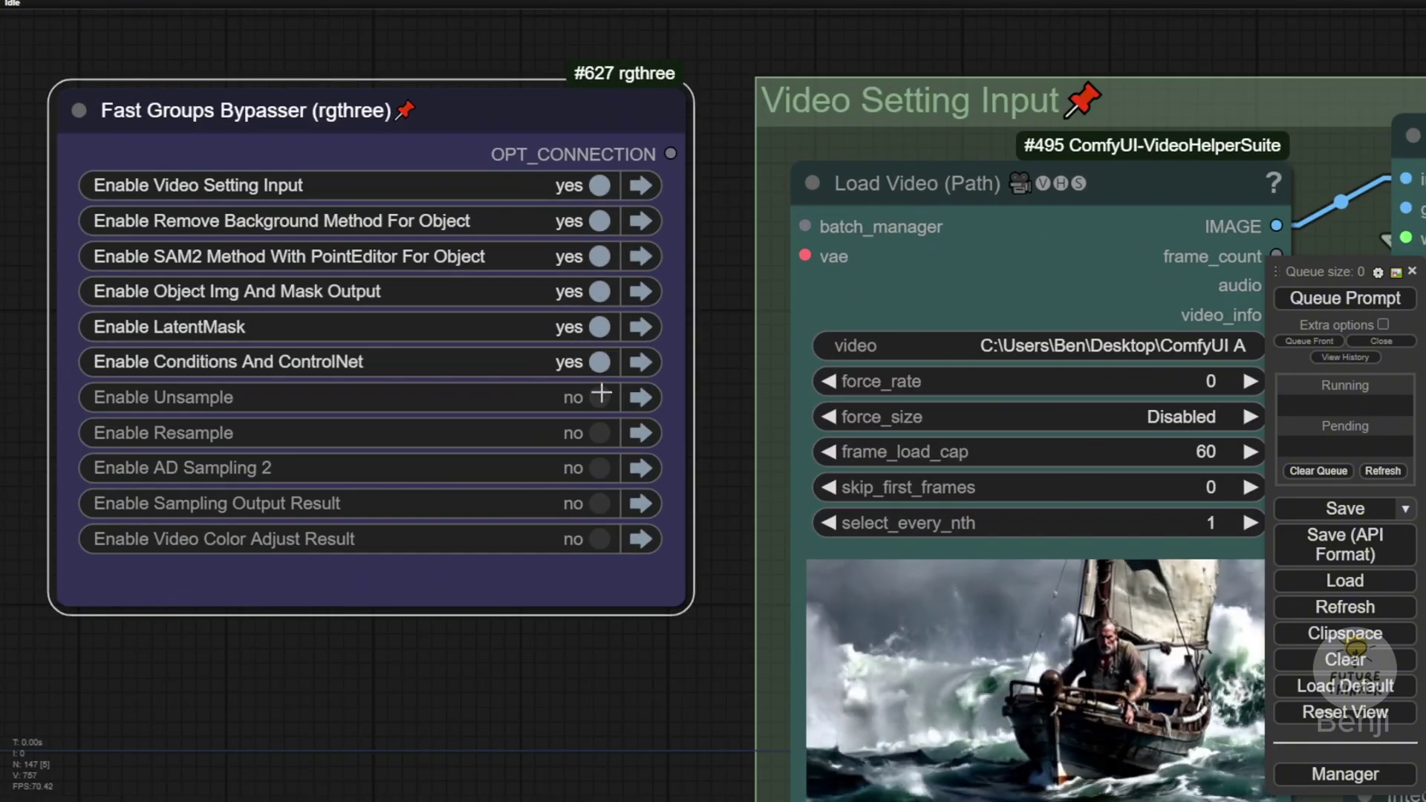
pyautogui.click(601, 397)
pyautogui.click(601, 433)
pyautogui.click(601, 468)
pyautogui.click(601, 504)
pyautogui.click(601, 540)
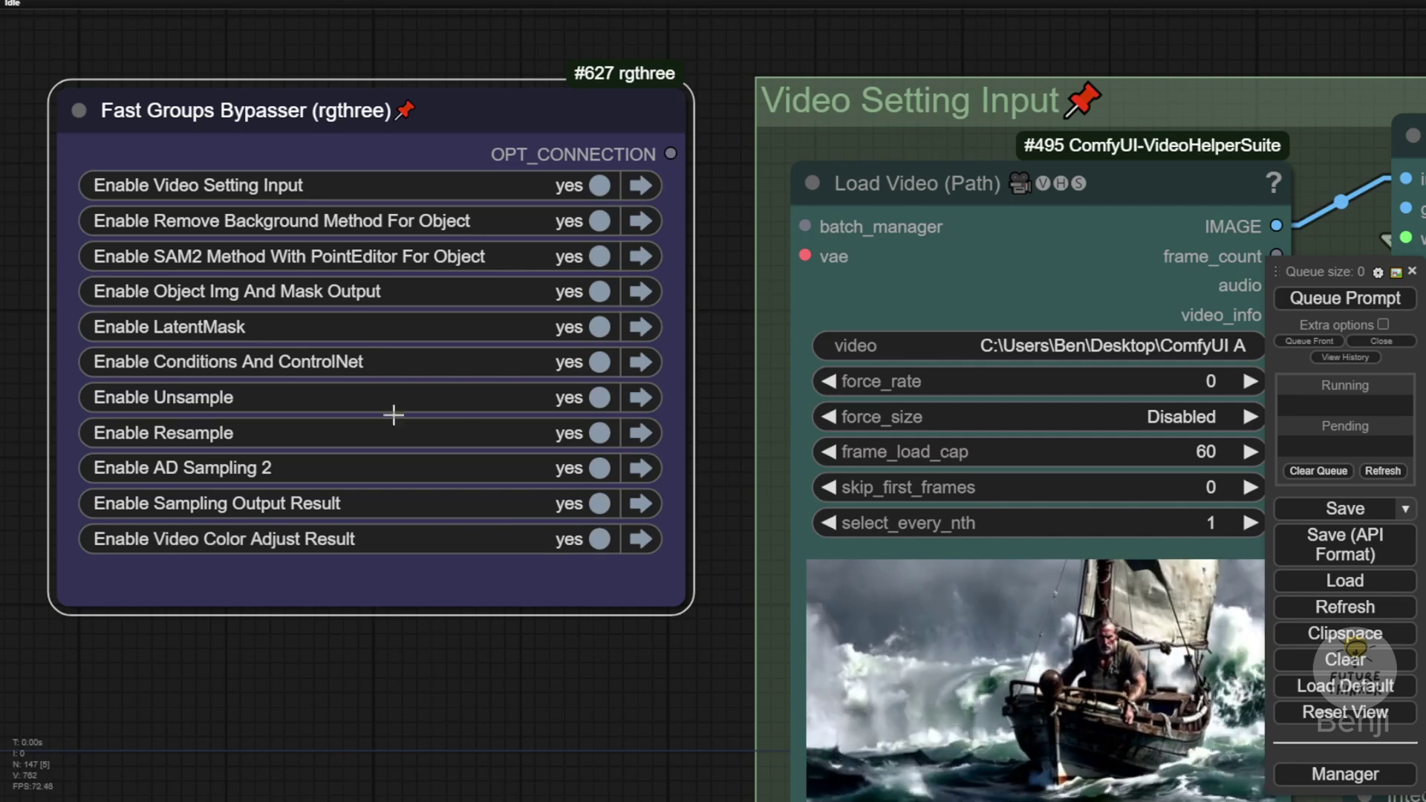
# Load lava-flow.jpg as the IPAdapter reference image in the Resample group's Load Image node.
pyautogui.click(640, 327)
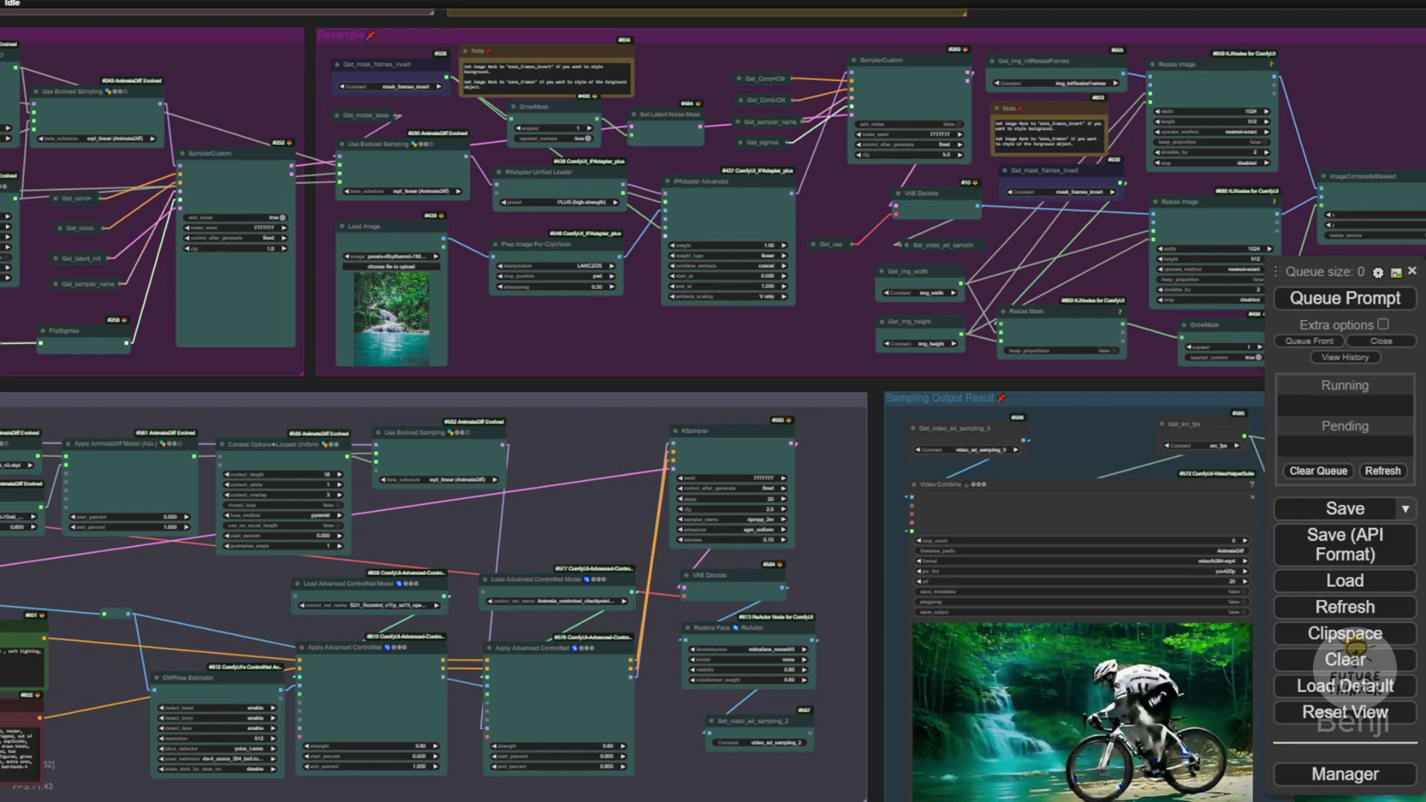
pyautogui.scroll(8, 411, 297)
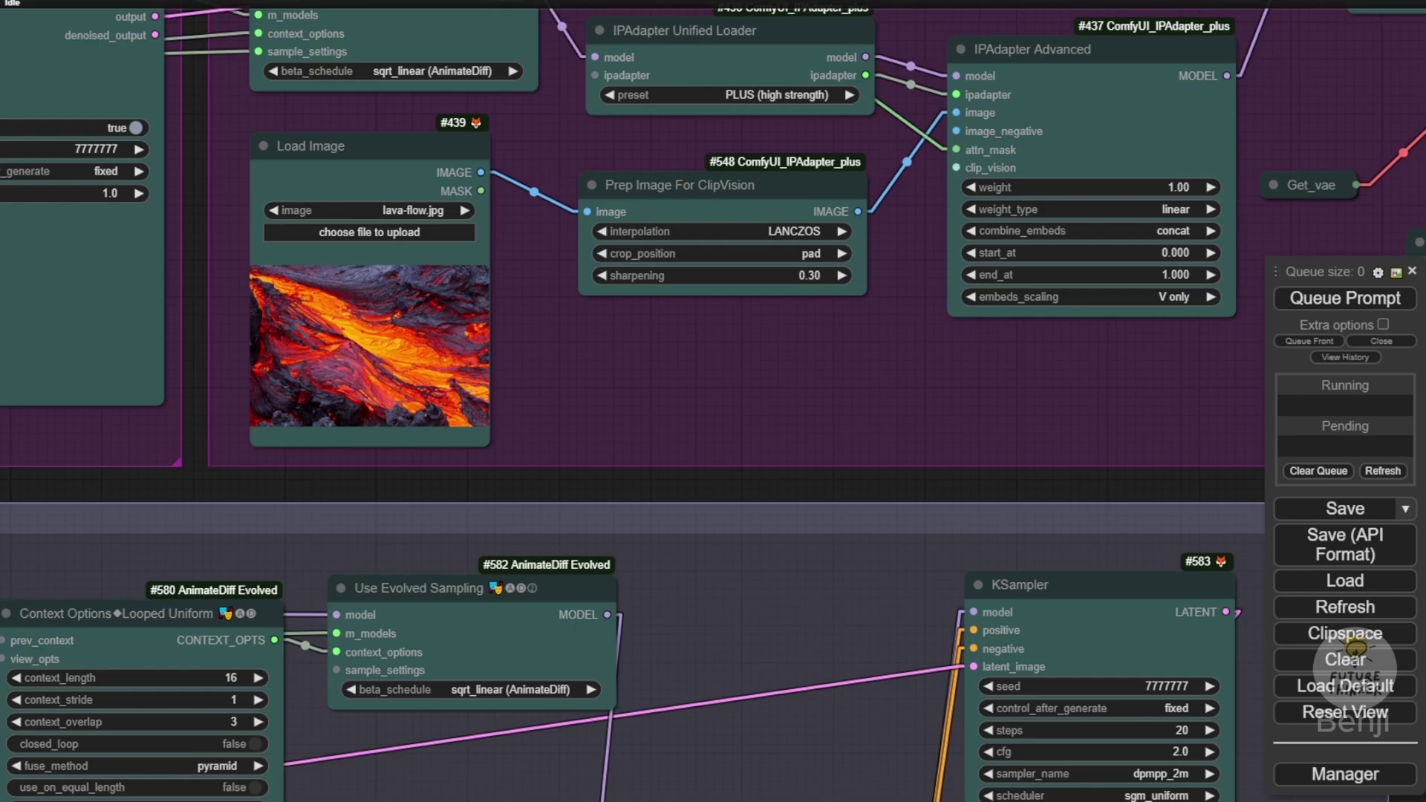
pyautogui.scroll(-7, 756, 405)
# Queue the prompt to run the full workflow on the boat clip with the lava style reference.
pyautogui.moveTo(756, 404); pyautogui.dragTo(499, 411)
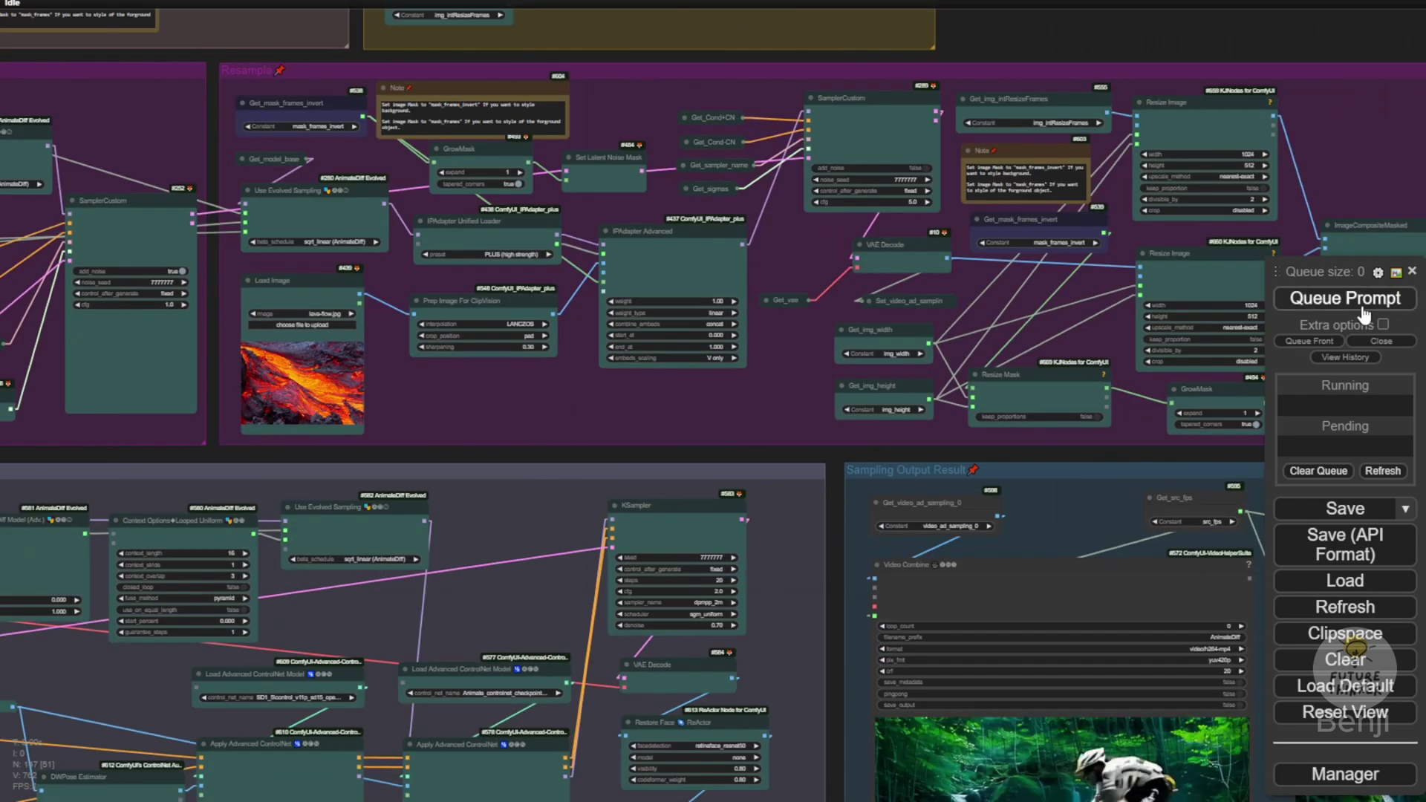
pyautogui.moveTo(1115, 728); pyautogui.dragTo(616, 168)
pyautogui.scroll(-4, 835, 554)
pyautogui.moveTo(834, 554); pyautogui.dragTo(618, 599)
pyautogui.click(1326, 304)
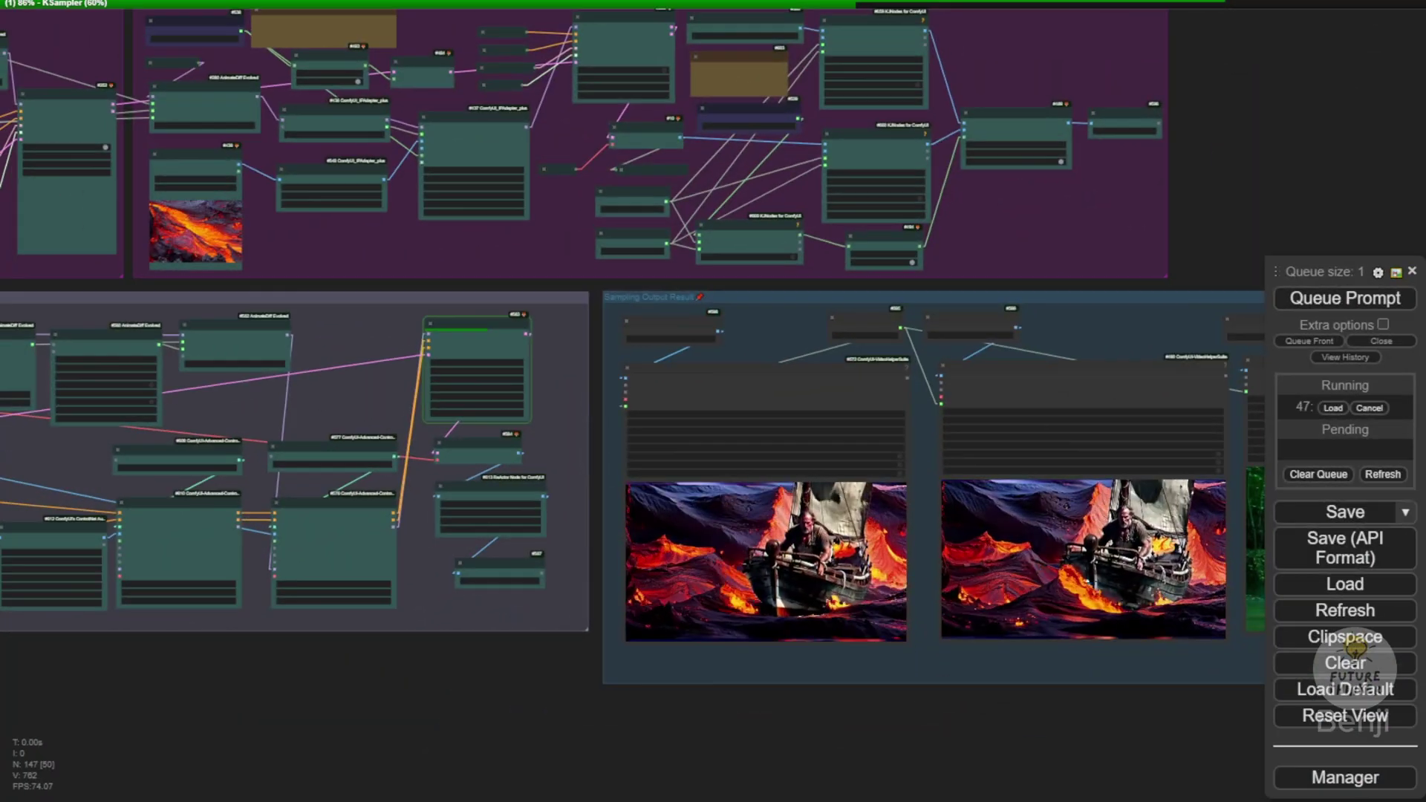
# Compare the first two lava boat previews in the Sampling Output Result group, checking the boat edges and lava waves.
pyautogui.scroll(8, 444, 361)
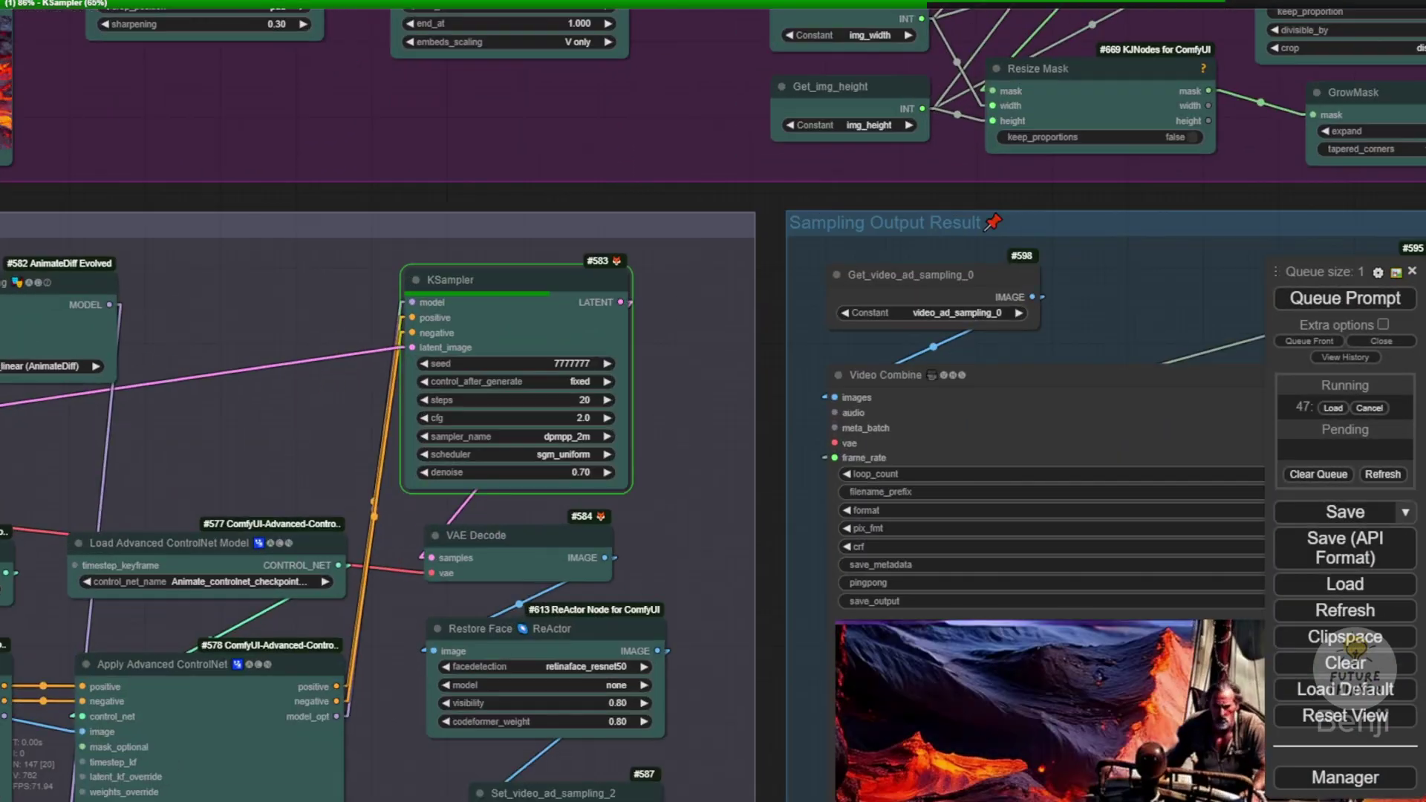
pyautogui.moveTo(746, 572); pyautogui.dragTo(521, 270)
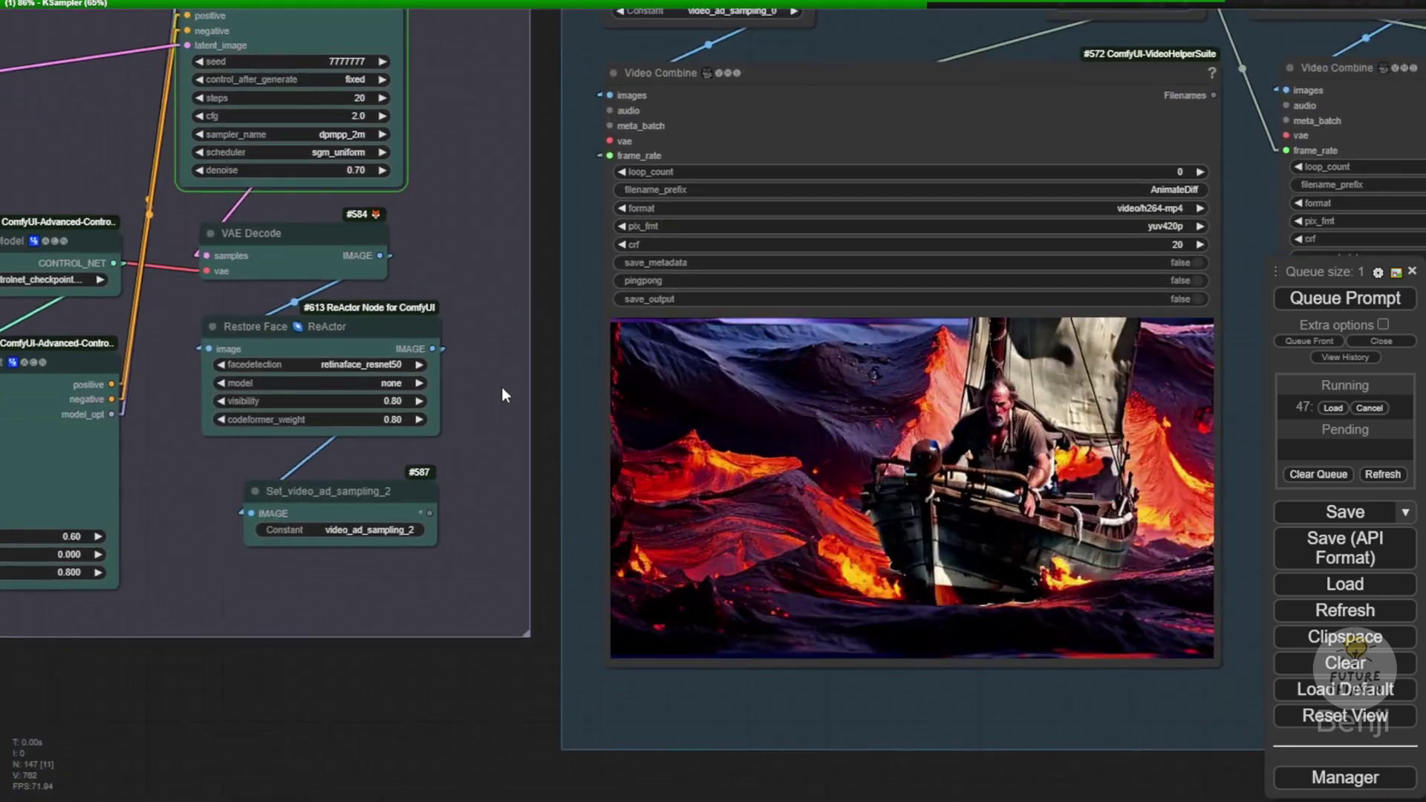
pyautogui.scroll(-4, 500, 390)
pyautogui.moveTo(857, 707); pyautogui.dragTo(494, 744)
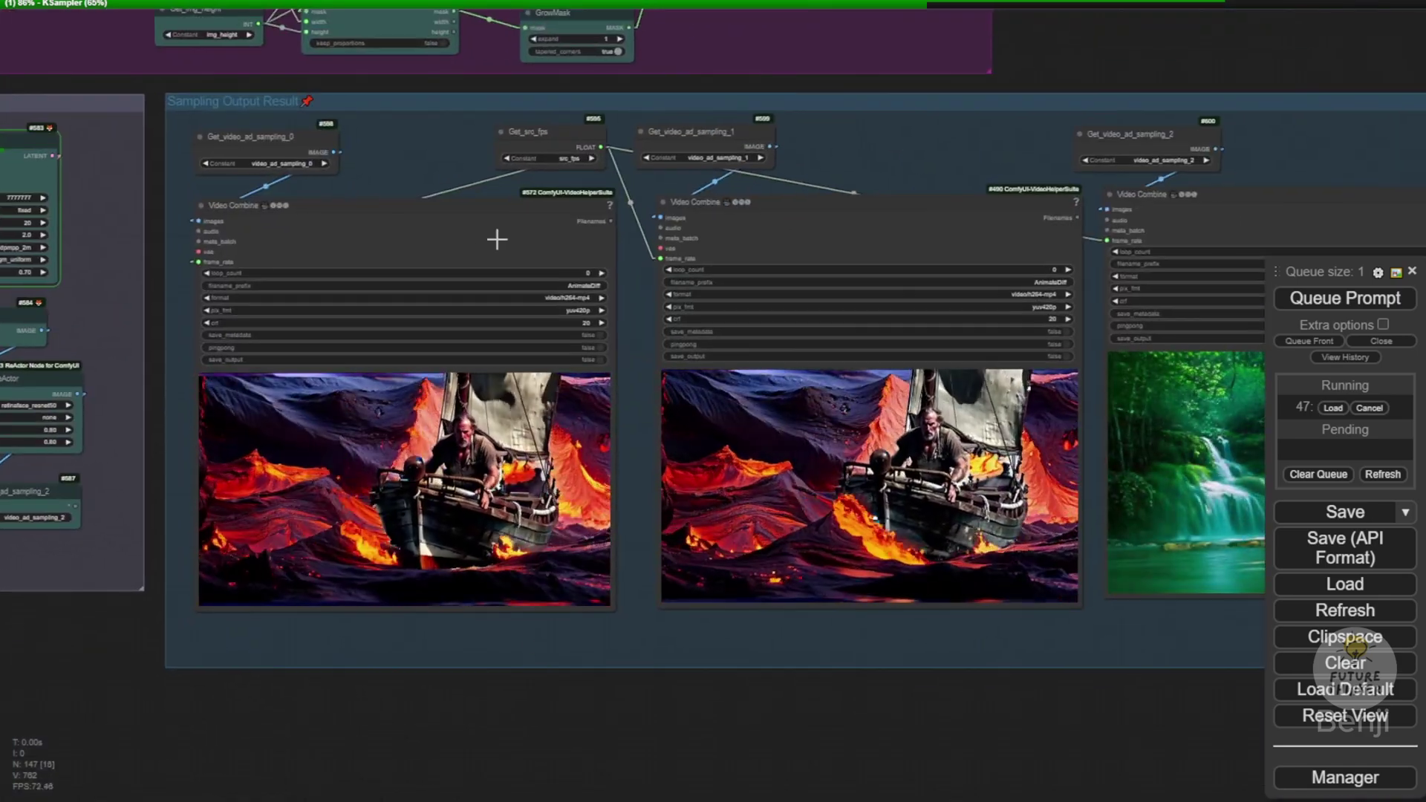
pyautogui.scroll(3, 439, 200)
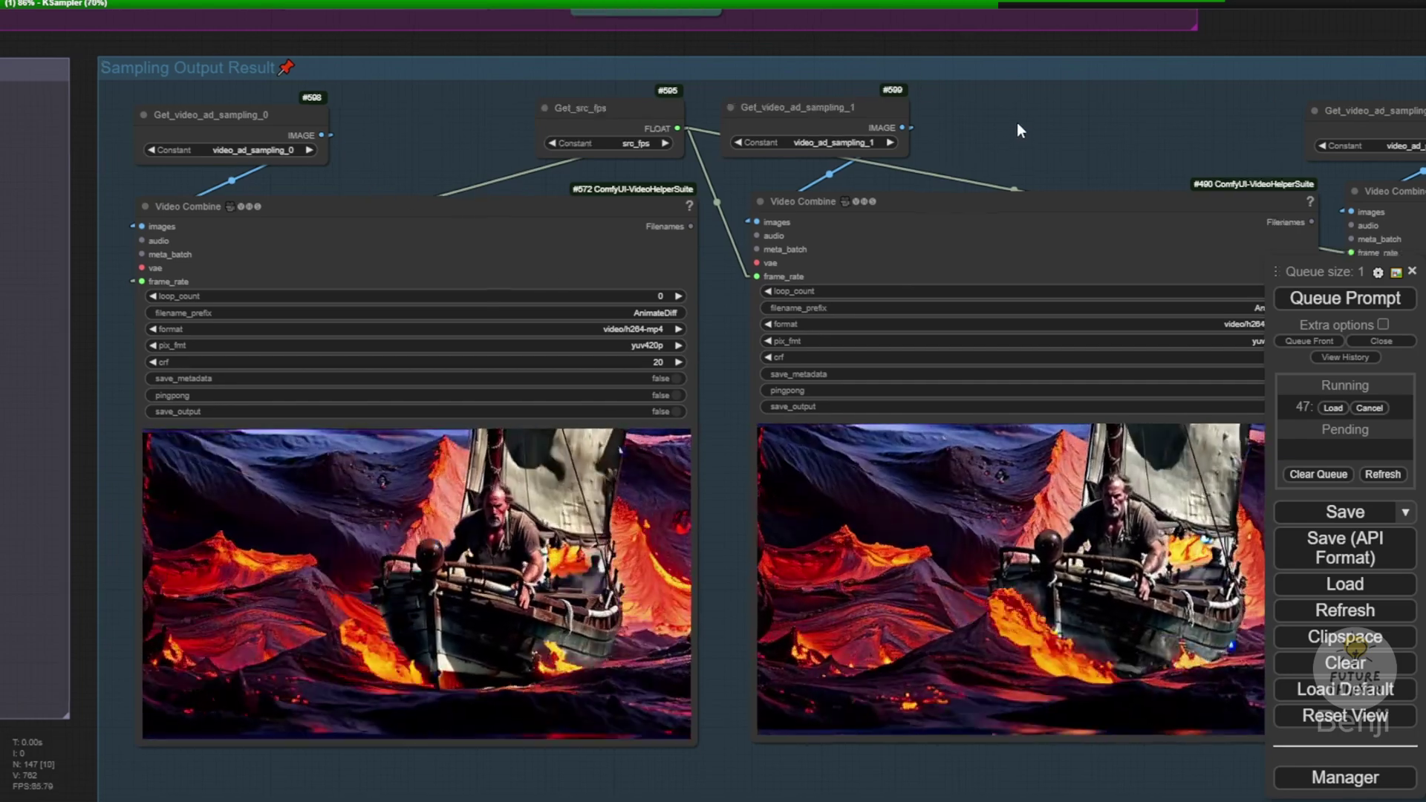
pyautogui.moveTo(1018, 123); pyautogui.dragTo(860, 10)
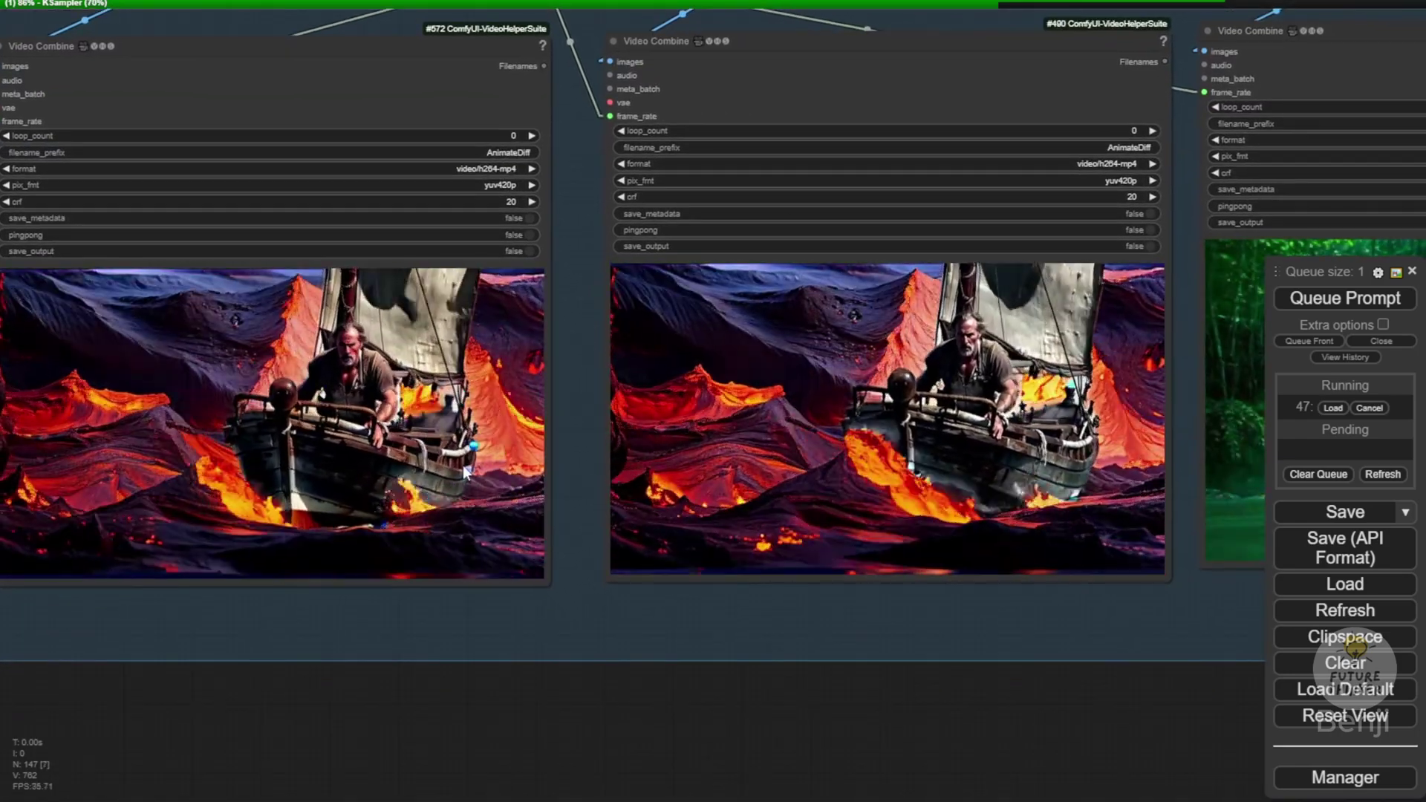
pyautogui.moveTo(468, 643); pyautogui.dragTo(626, 757)
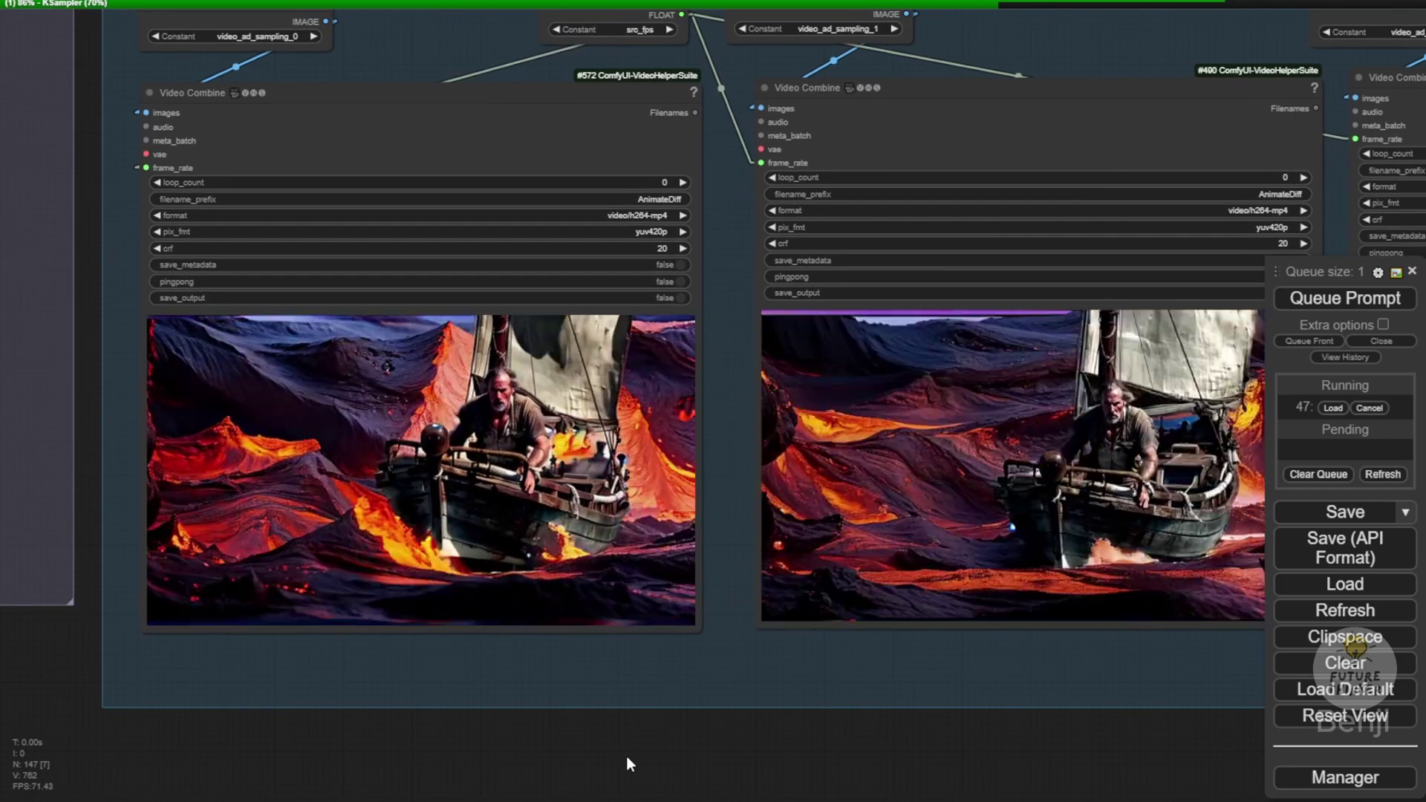
pyautogui.moveTo(410, 53)
pyautogui.mouseDown()
pyautogui.moveTo(453, 150)
pyautogui.moveTo(419, 60)
pyautogui.mouseUp()
pyautogui.click(434, 413)
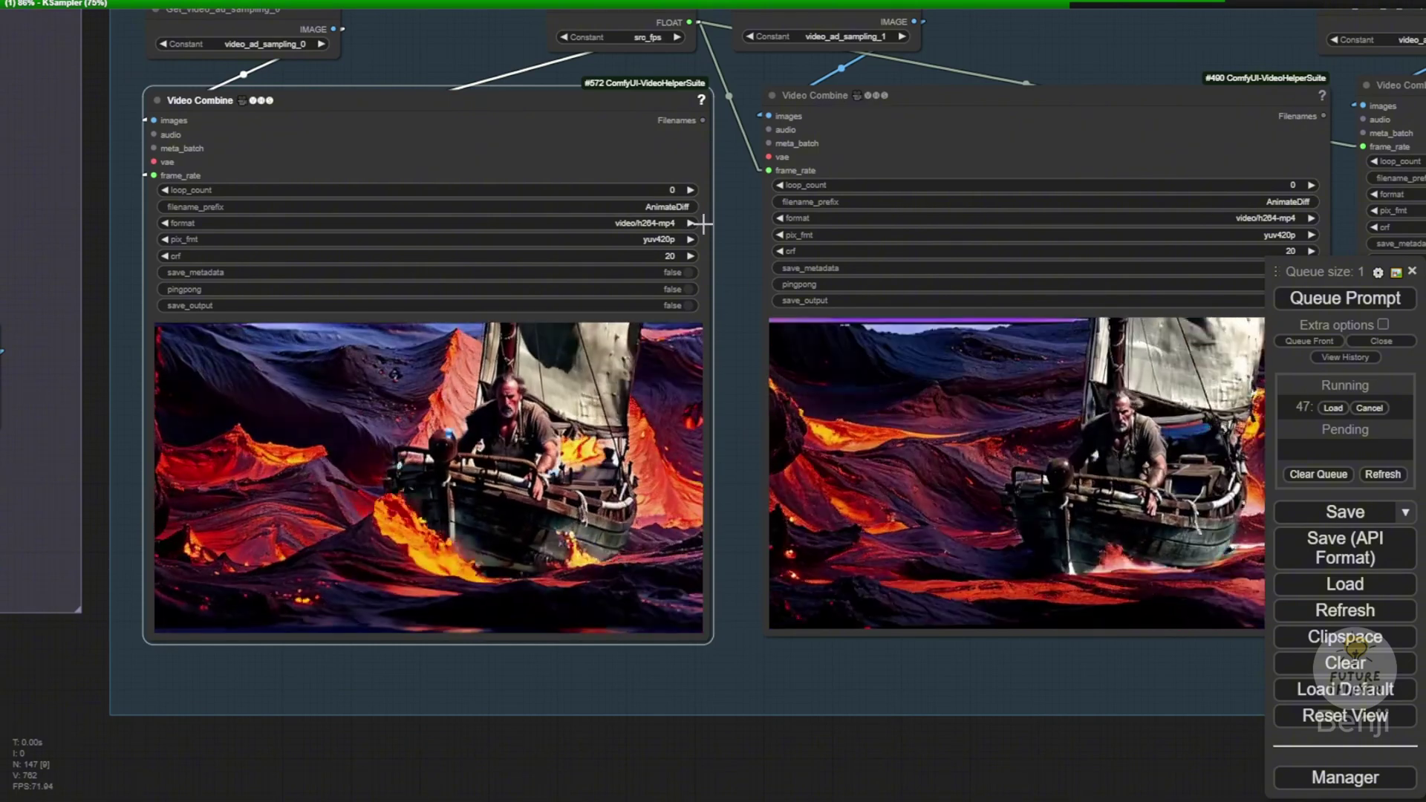
# Inspect the second sampling output of the boat on lava up close.
pyautogui.moveTo(1051, 42); pyautogui.dragTo(736, 84)
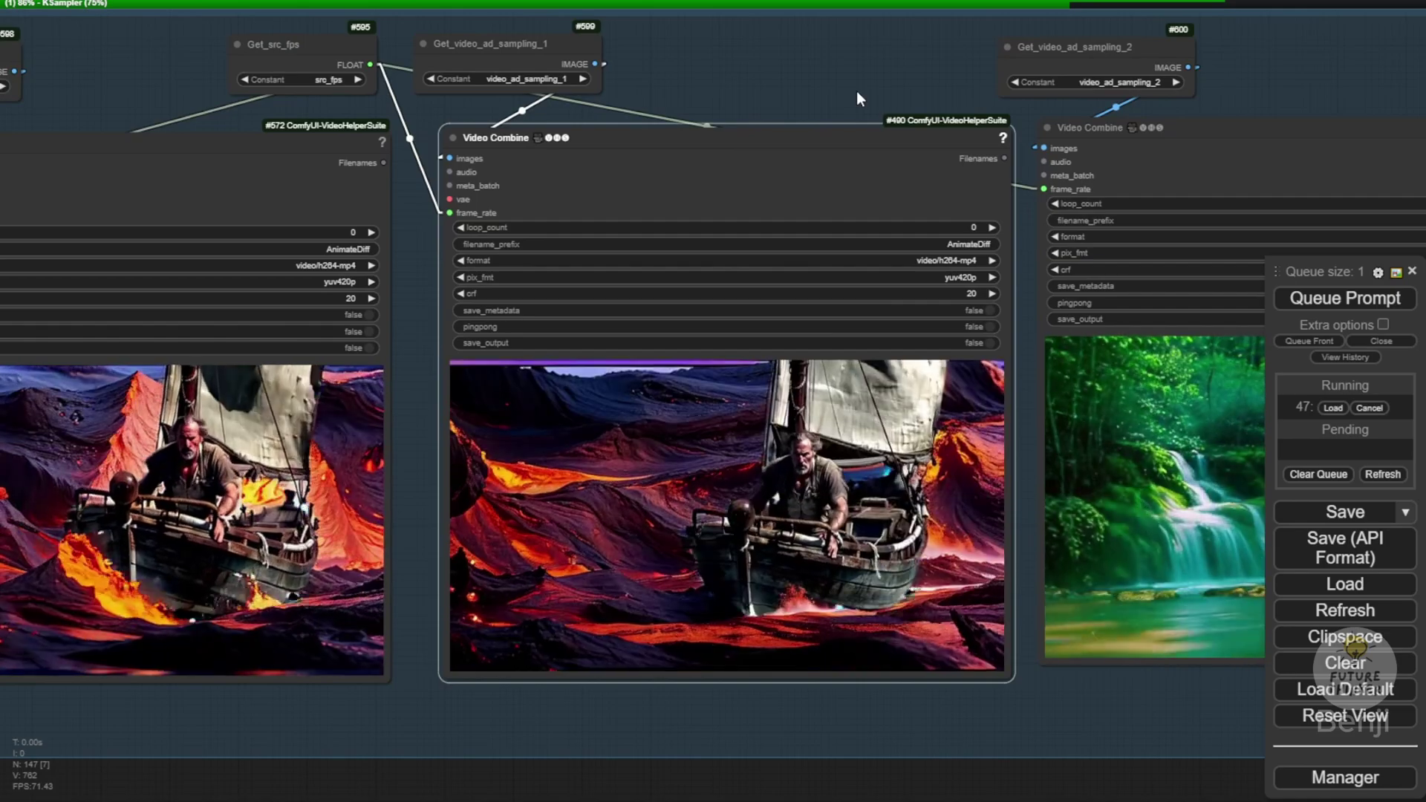
pyautogui.scroll(3, 958, 547)
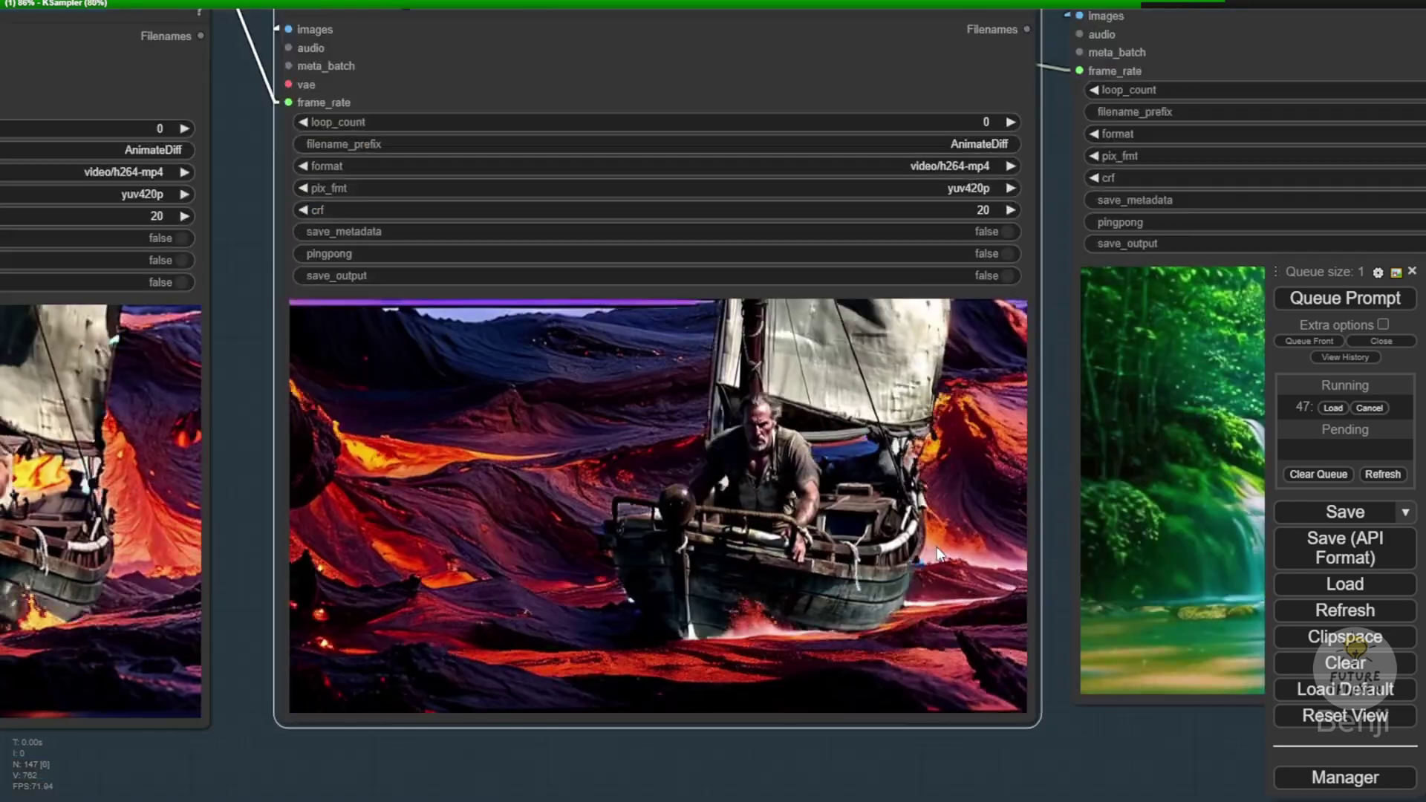
pyautogui.scroll(3, 780, 492)
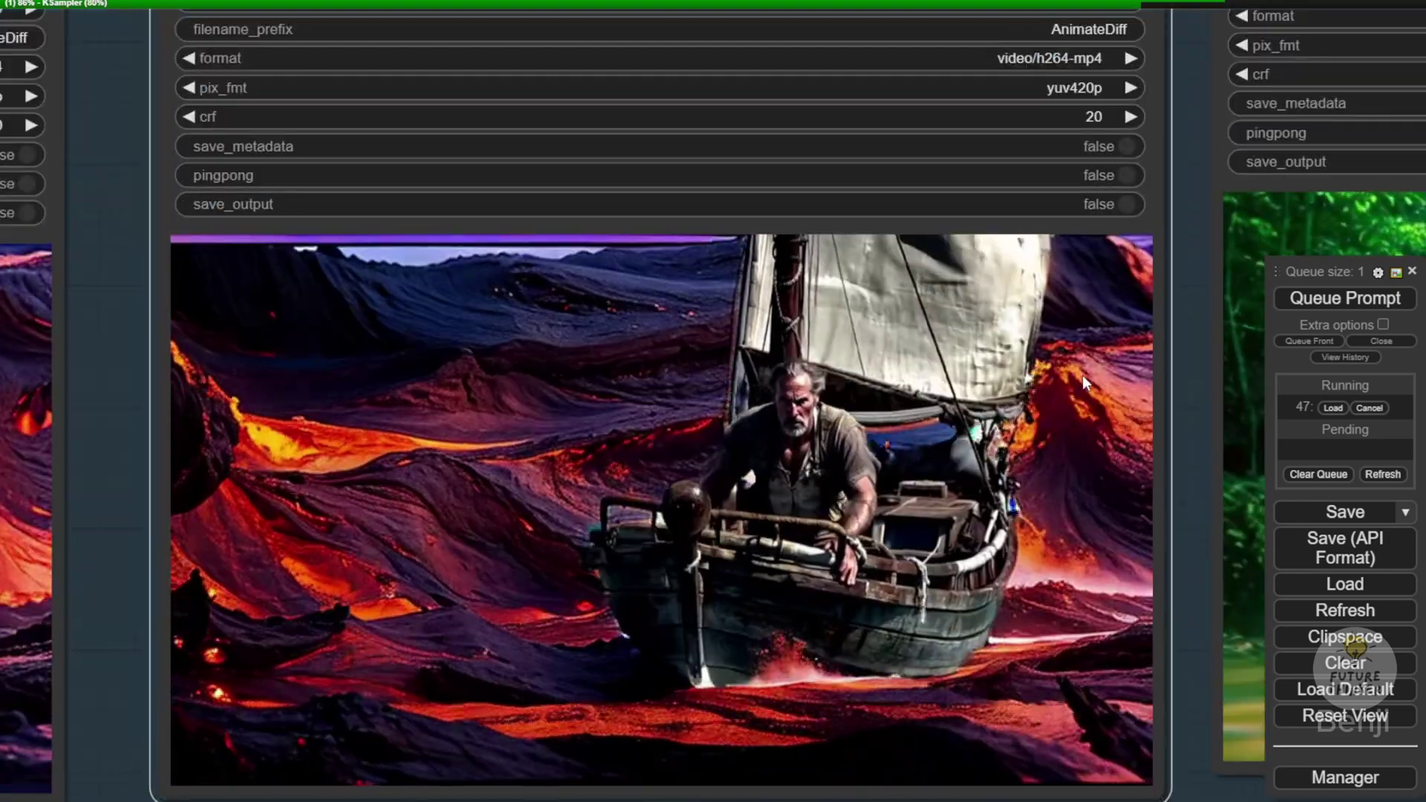
# Compare the lava boat previews across the Sampling Output Result group, checking the boat edges and lava background in each sampling stage.
pyautogui.scroll(-3, 441, 355)
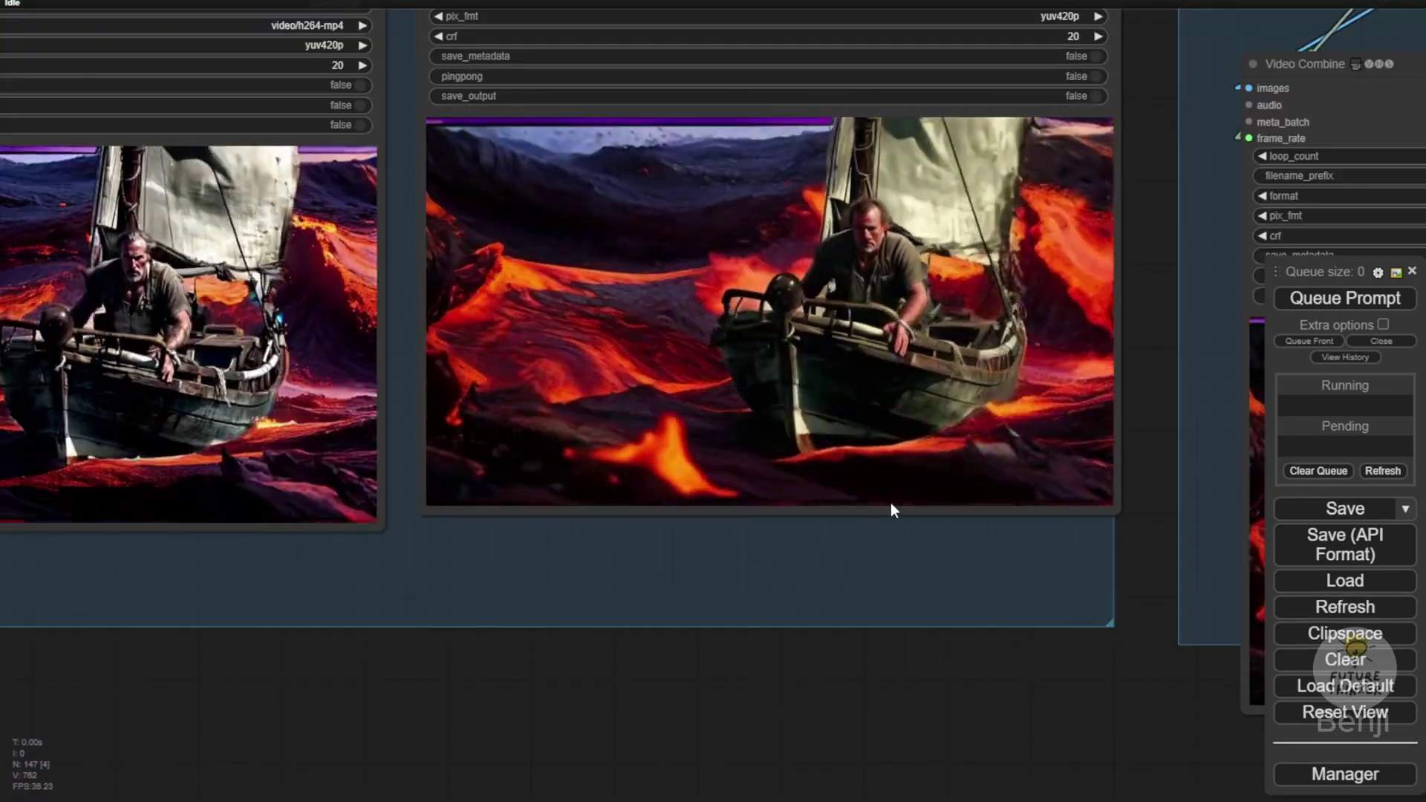
pyautogui.scroll(-3, 743, 543)
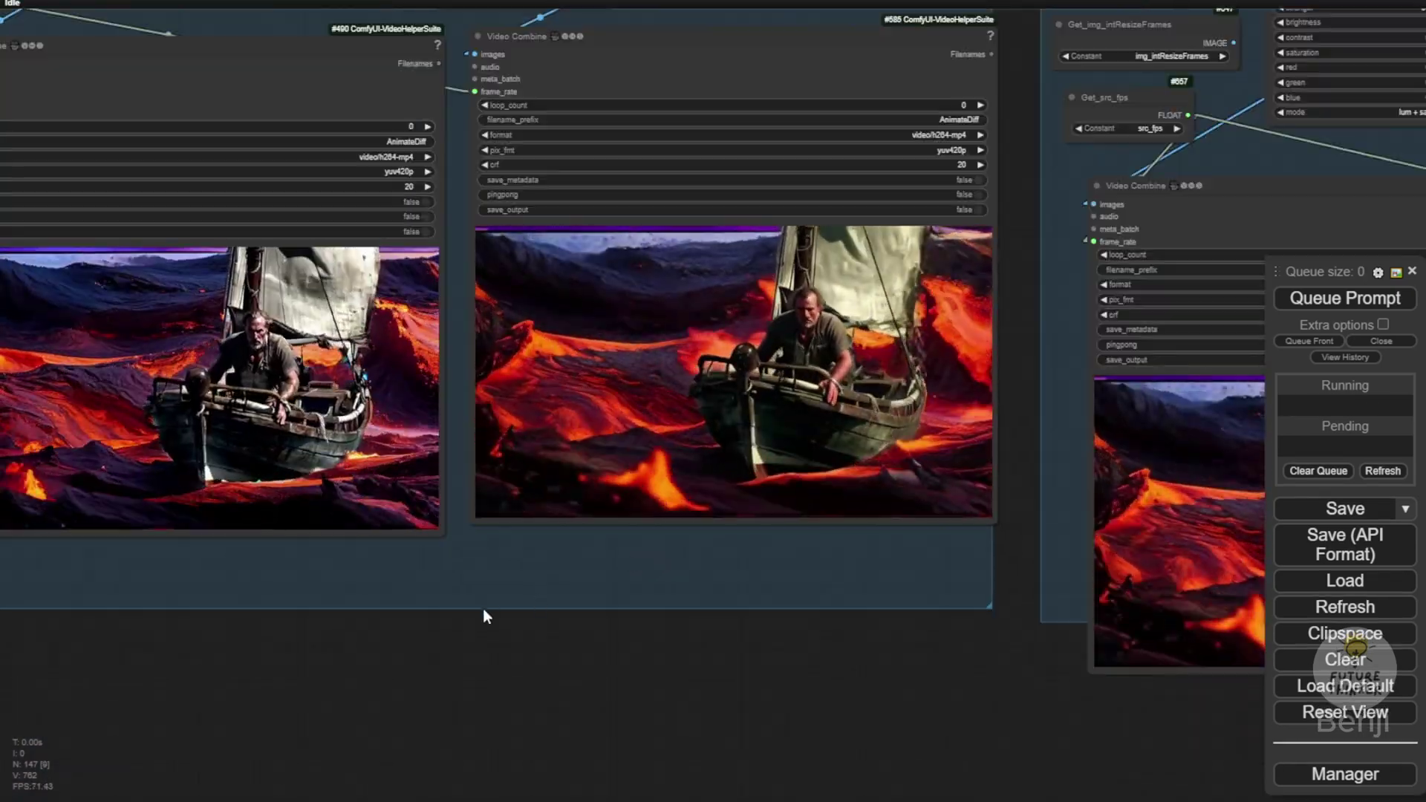
pyautogui.moveTo(483, 608); pyautogui.dragTo(648, 612)
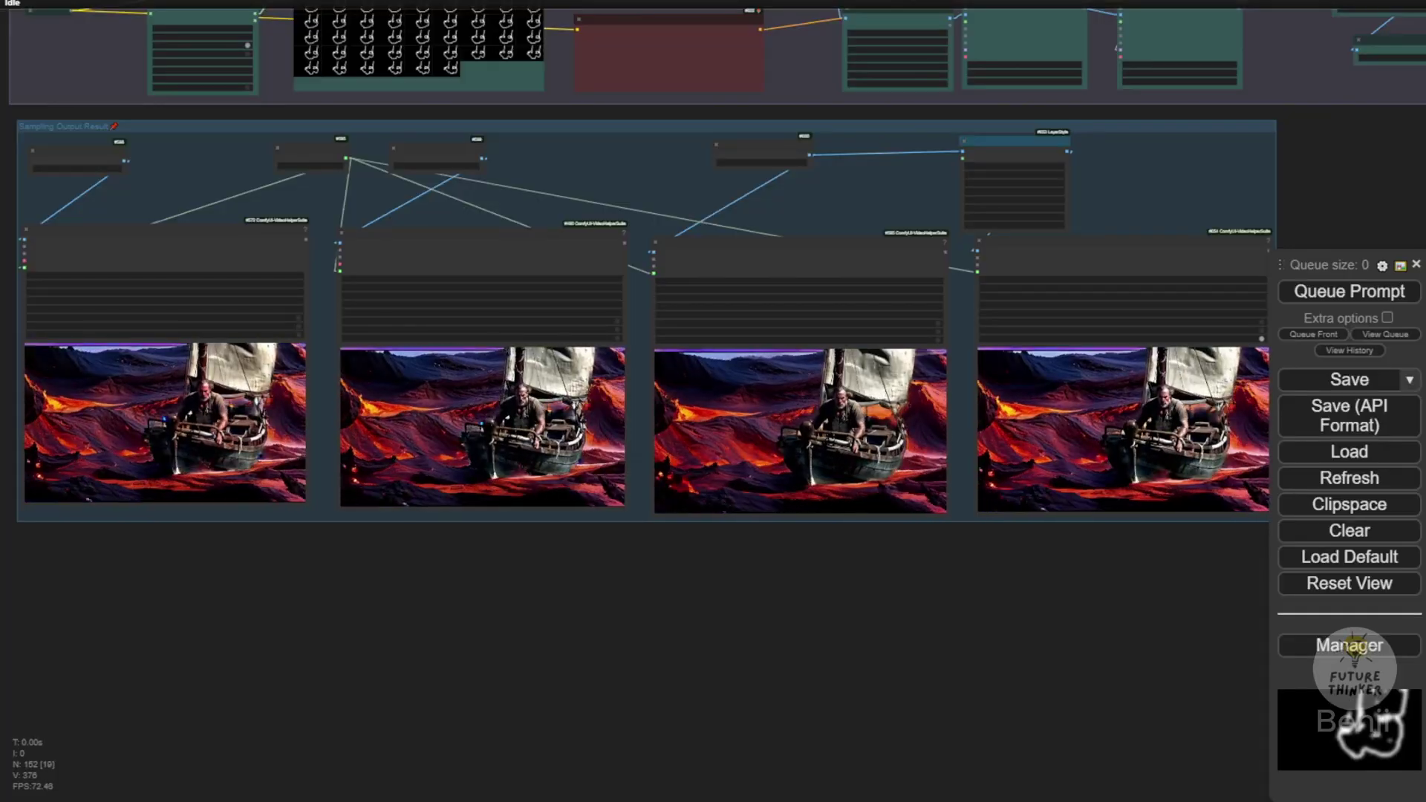
pyautogui.moveTo(320, 591); pyautogui.dragTo(376, 679)
pyautogui.scroll(9, 243, 636)
pyautogui.moveTo(247, 641); pyautogui.dragTo(346, 719)
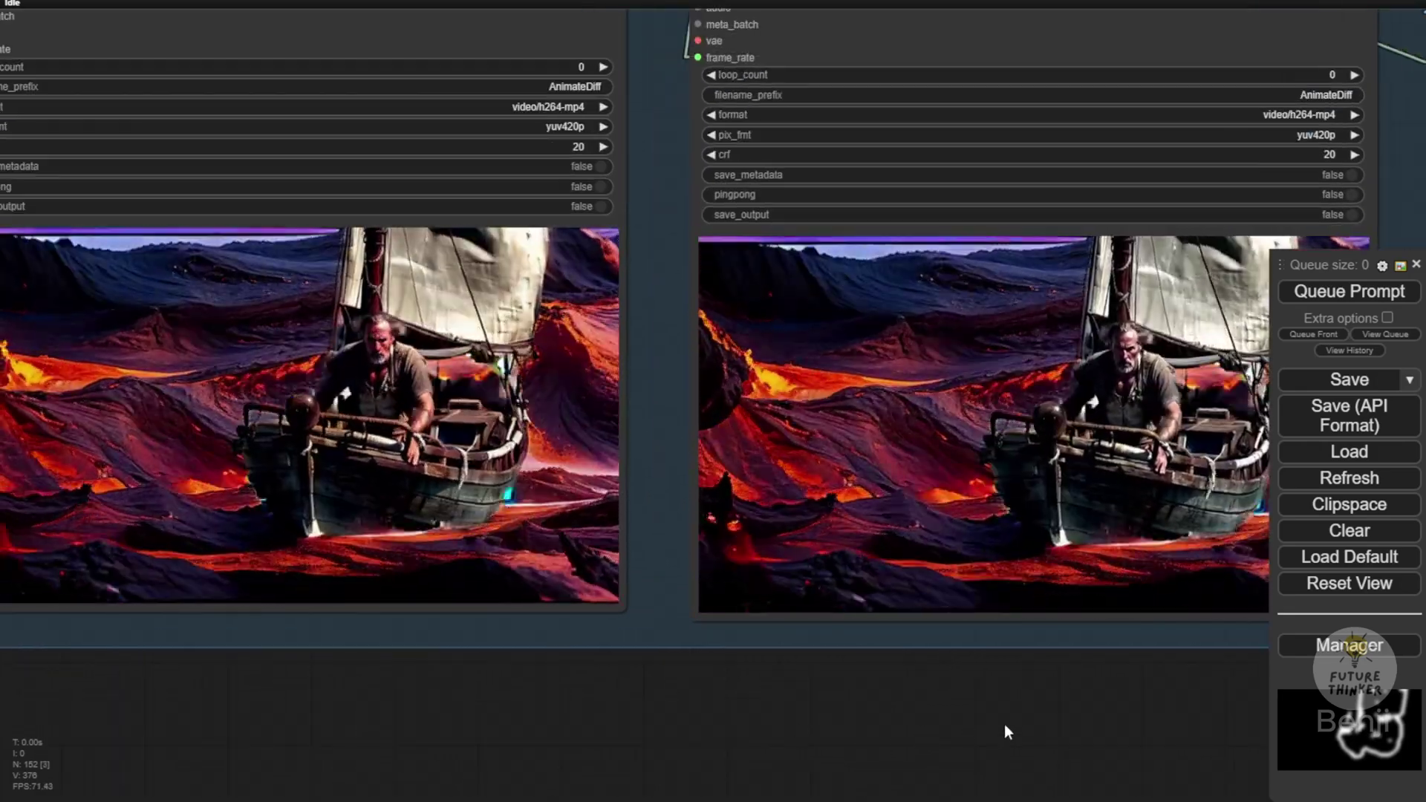
pyautogui.moveTo(1003, 729); pyautogui.dragTo(459, 746)
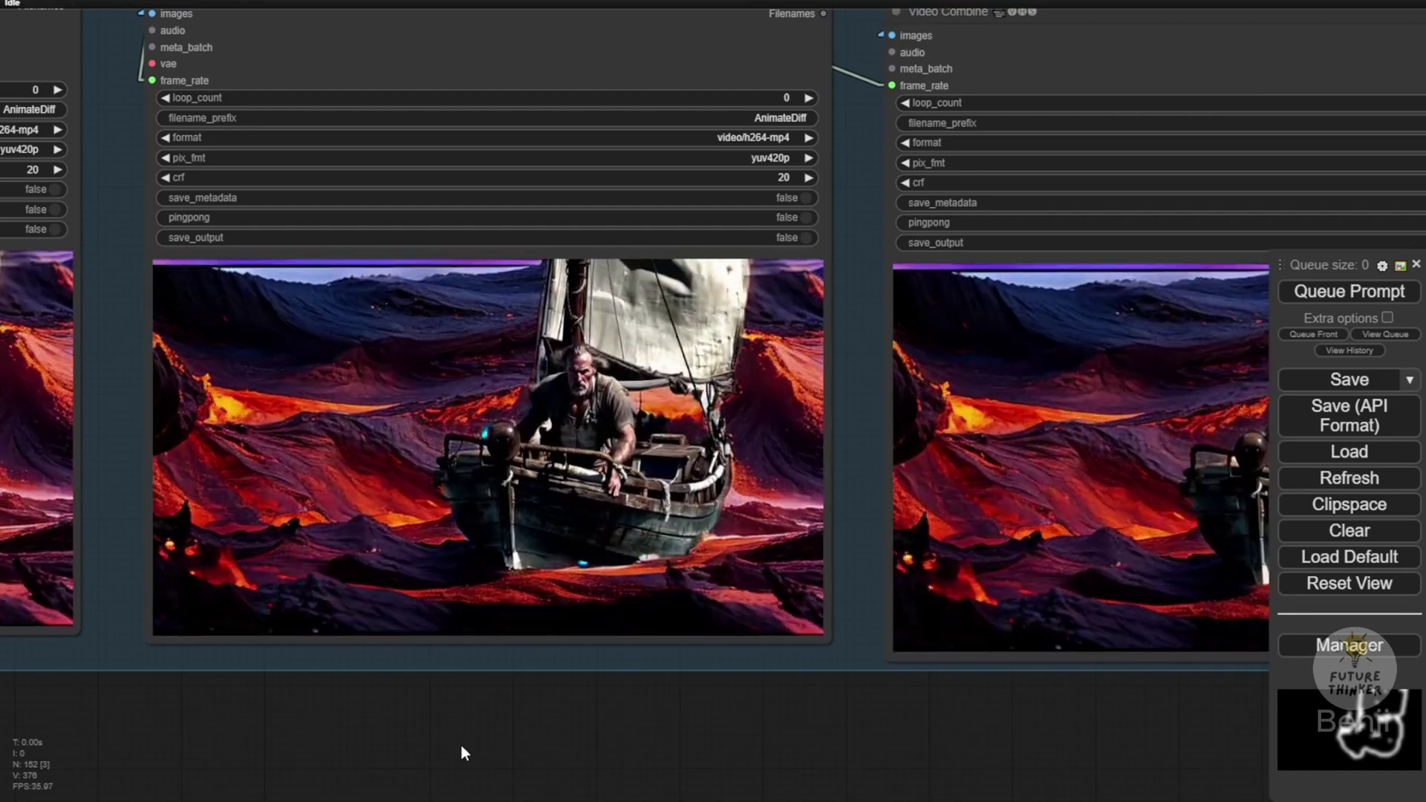
pyautogui.moveTo(1124, 721); pyautogui.dragTo(435, 684)
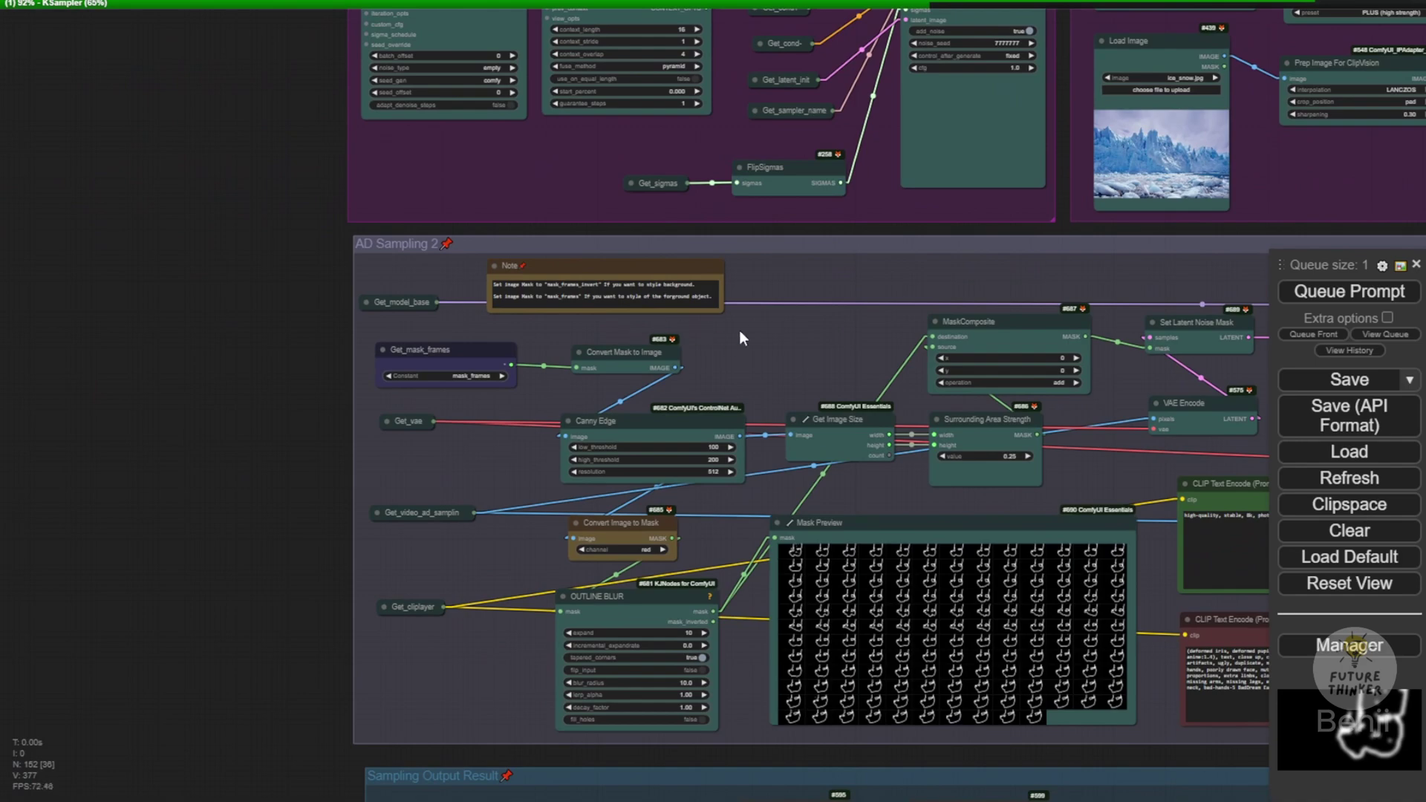
# Examine the AD Sampling 2 outline mask chain, view a single mask frame, and move the Mask Preview node slightly up.
pyautogui.moveTo(776, 349); pyautogui.dragTo(688, 186)
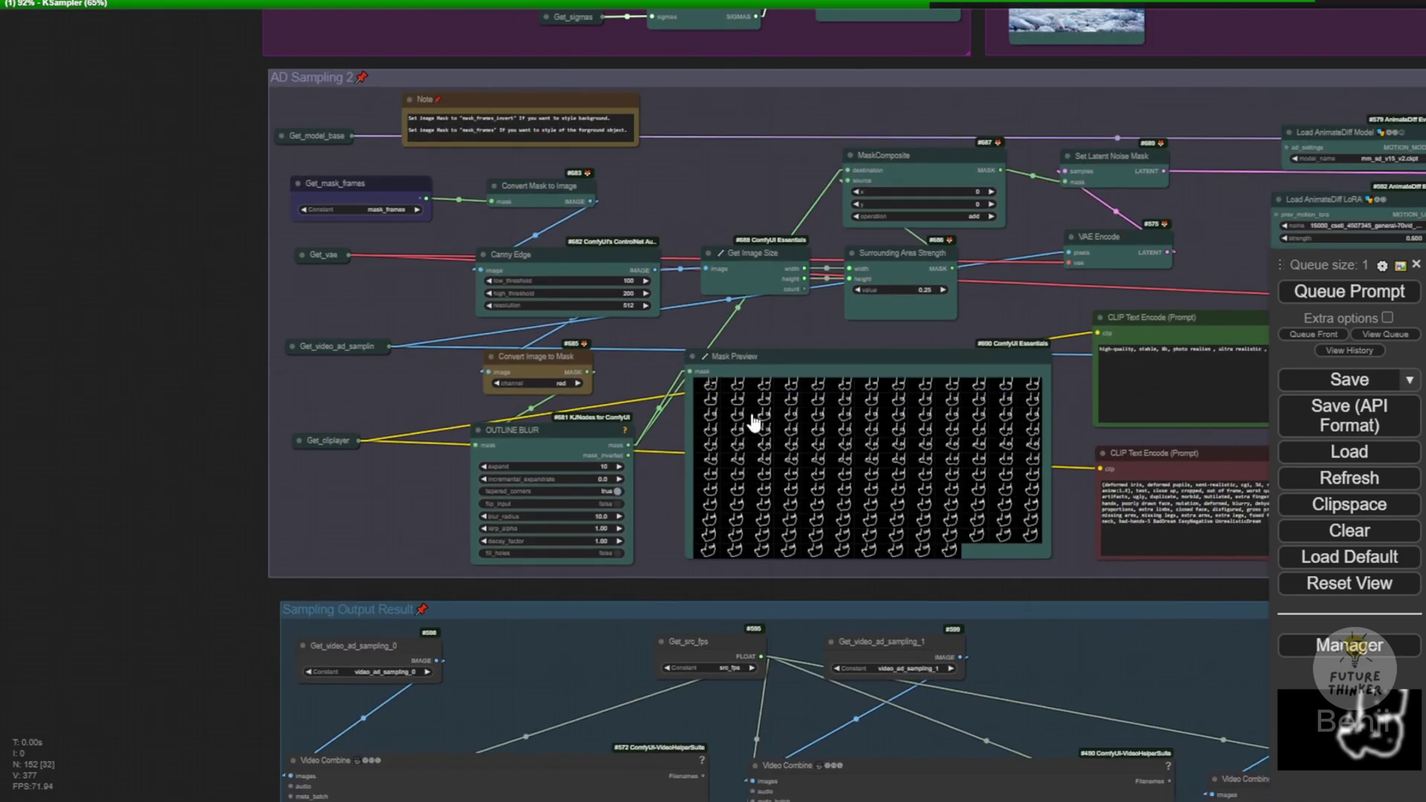
pyautogui.scroll(7, 654, 487)
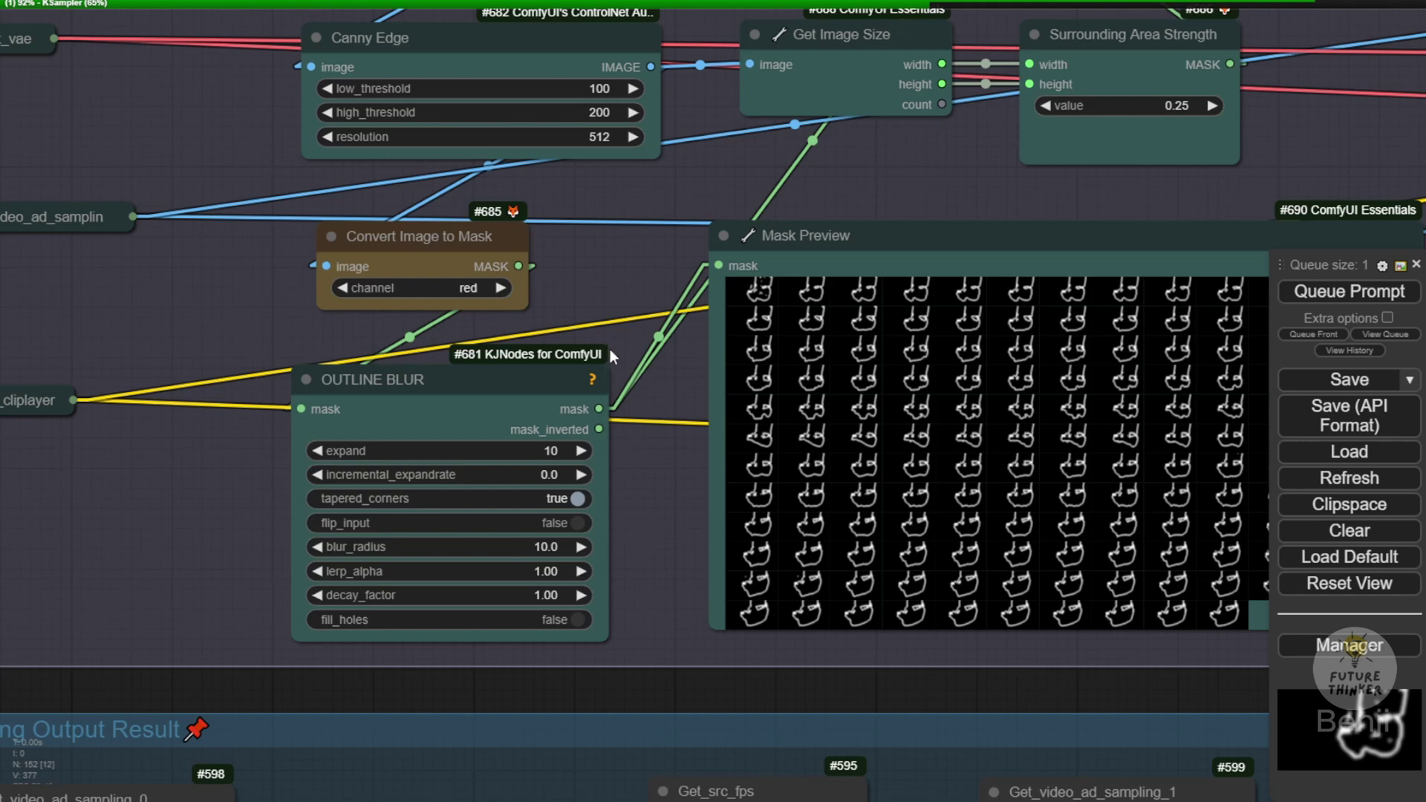
pyautogui.moveTo(627, 242); pyautogui.dragTo(795, 403)
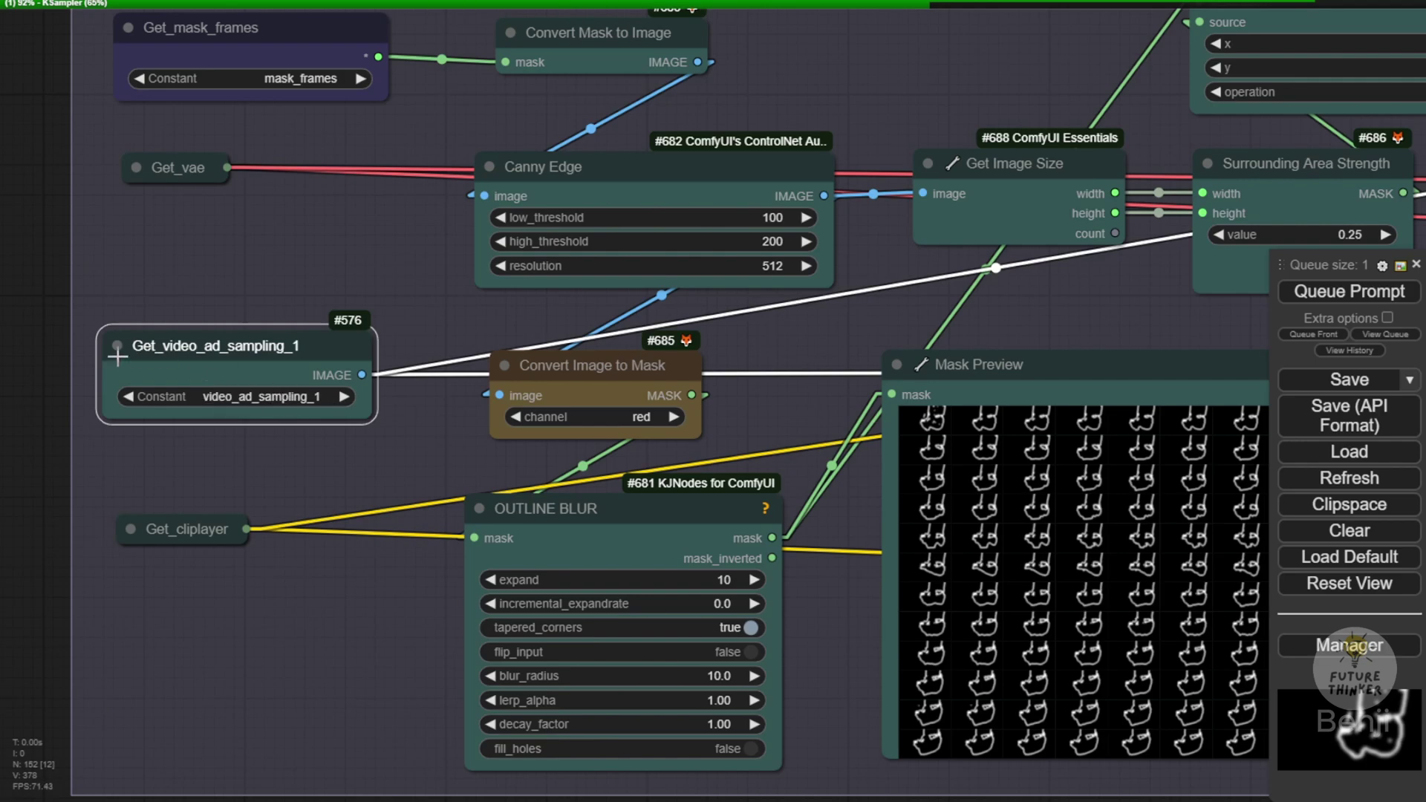
pyautogui.scroll(-4, 257, 421)
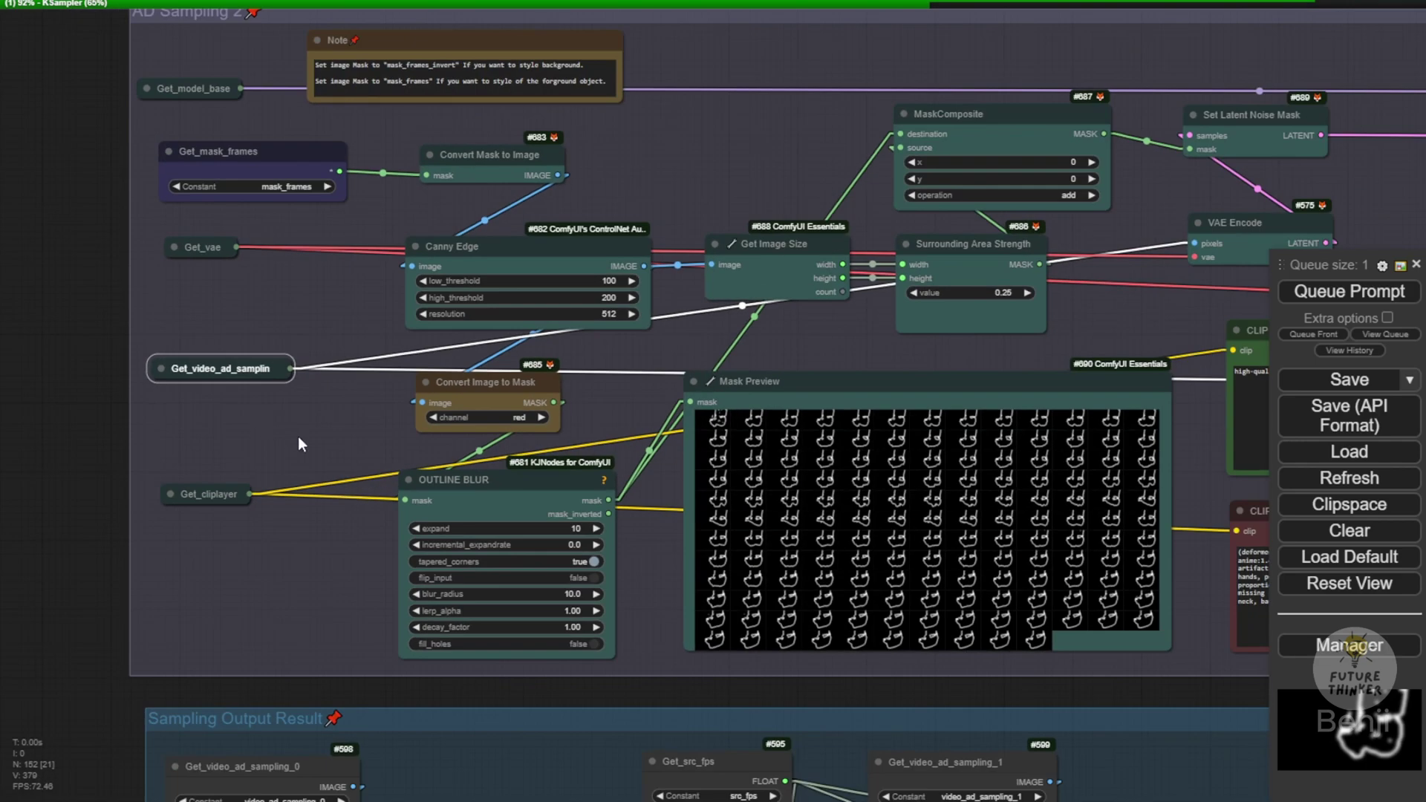
pyautogui.moveTo(298, 438); pyautogui.dragTo(240, 134)
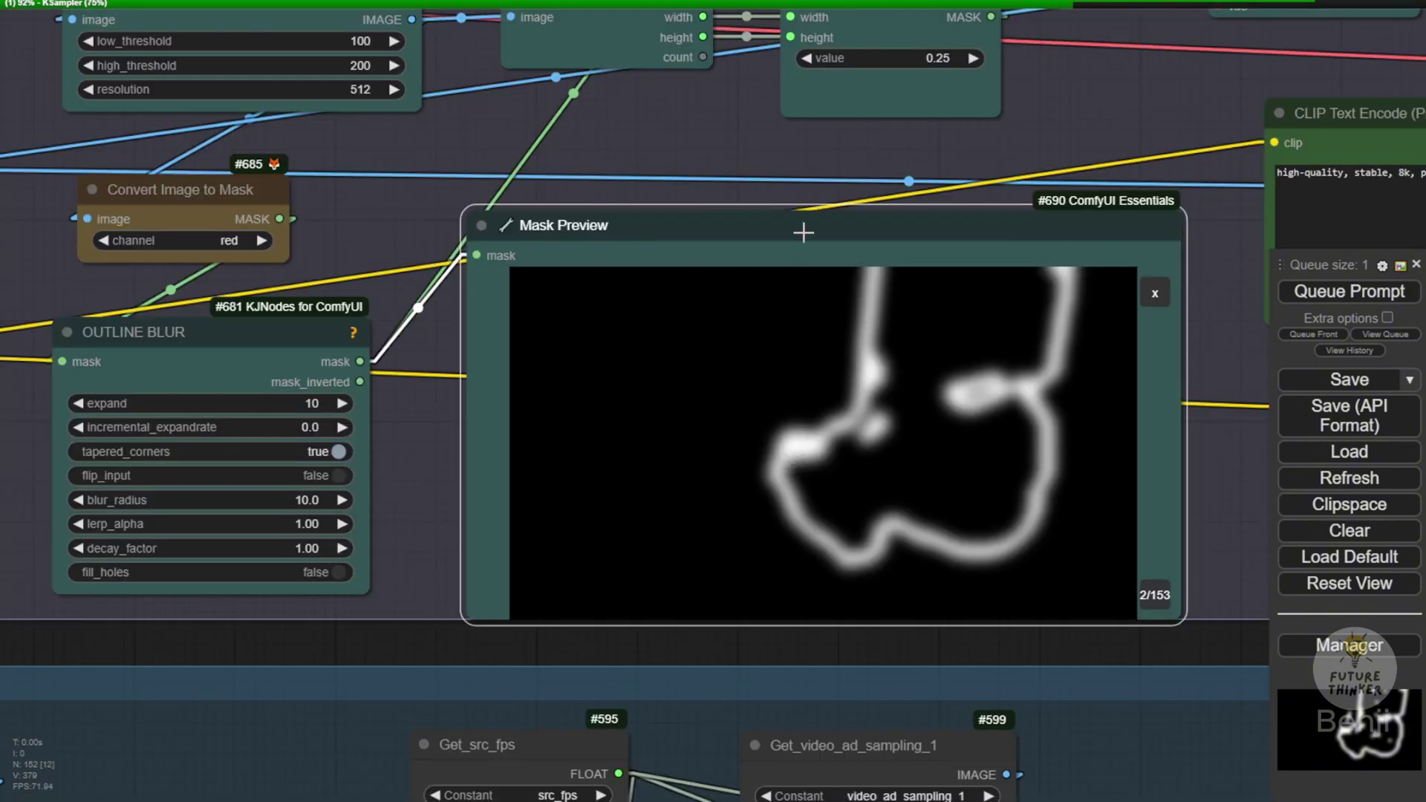
pyautogui.moveTo(804, 232); pyautogui.dragTo(804, 184)
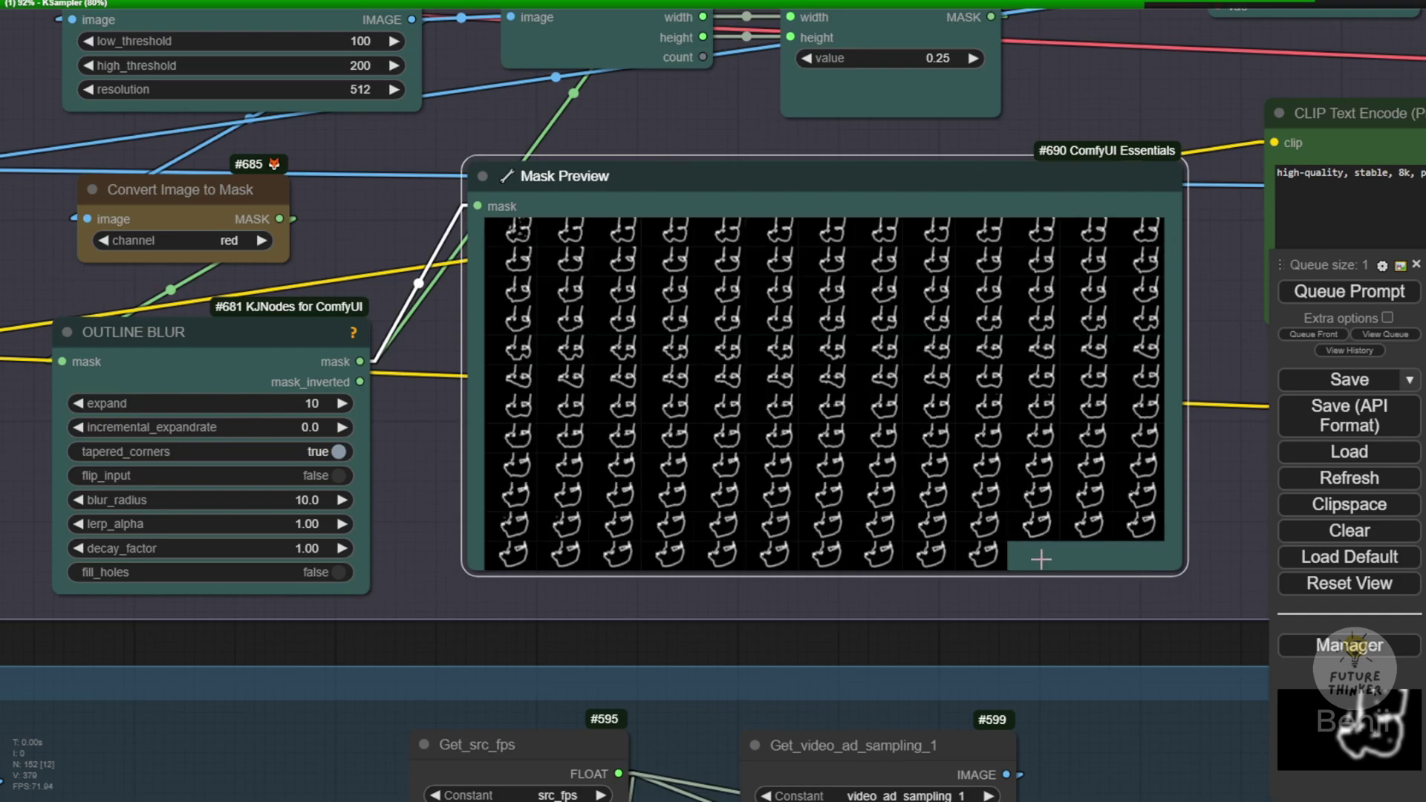
# Compare the four icy-sea boat previews in the Sampling Output Result group, from the first sampling to the color-adjusted video.
pyautogui.scroll(-4, 1041, 559)
pyautogui.moveTo(1020, 627); pyautogui.dragTo(896, 0)
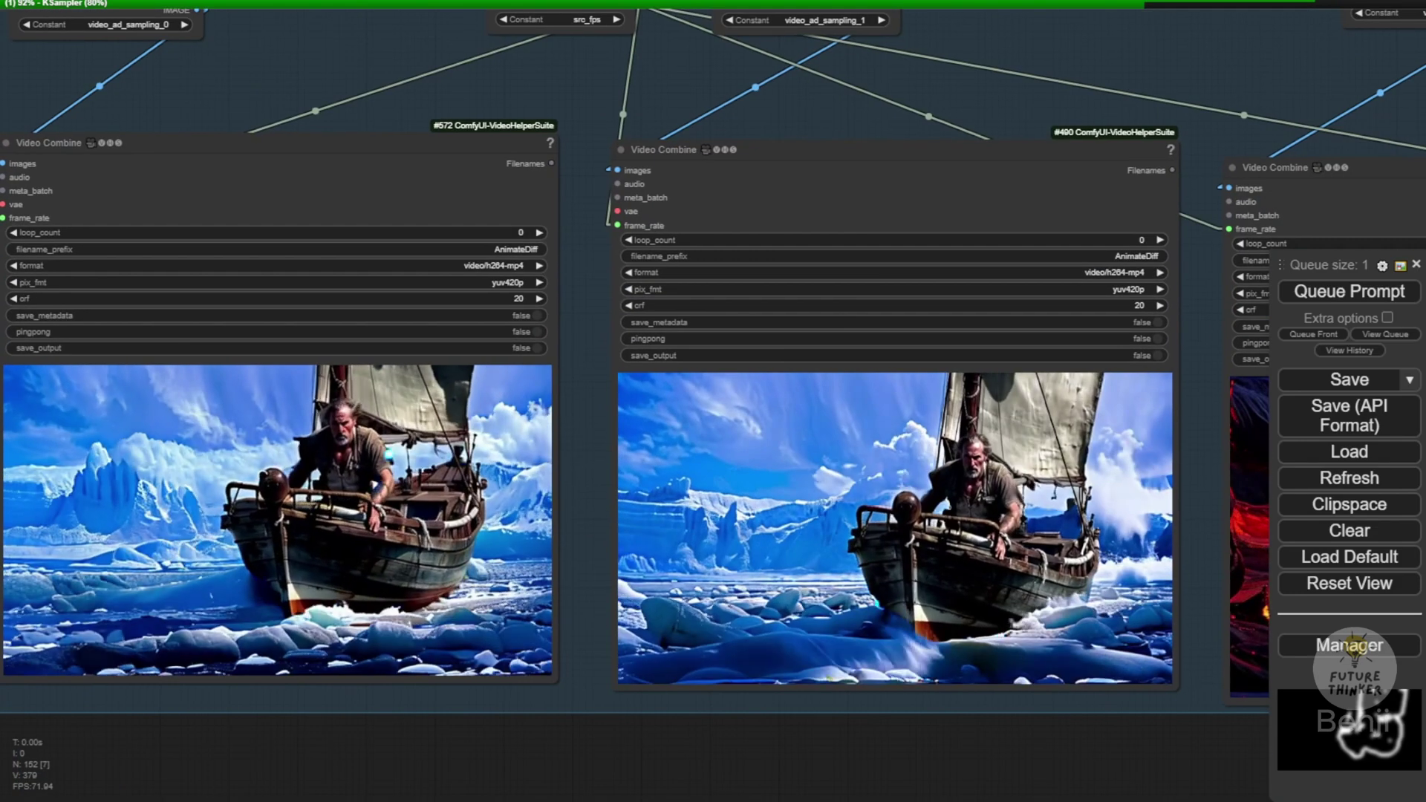
pyautogui.moveTo(936, 753); pyautogui.dragTo(1060, 711)
pyautogui.scroll(5, 489, 592)
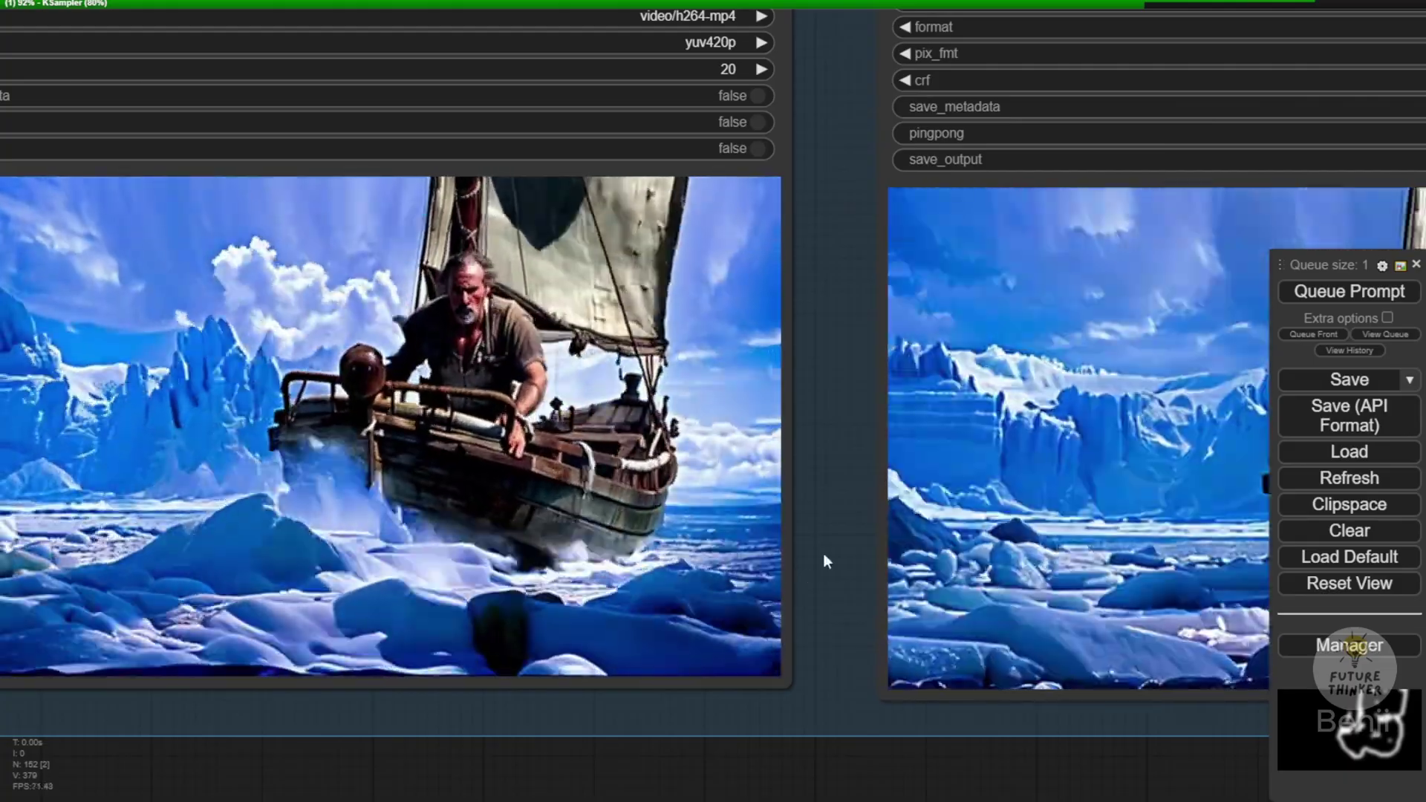
pyautogui.moveTo(823, 554); pyautogui.dragTo(166, 542)
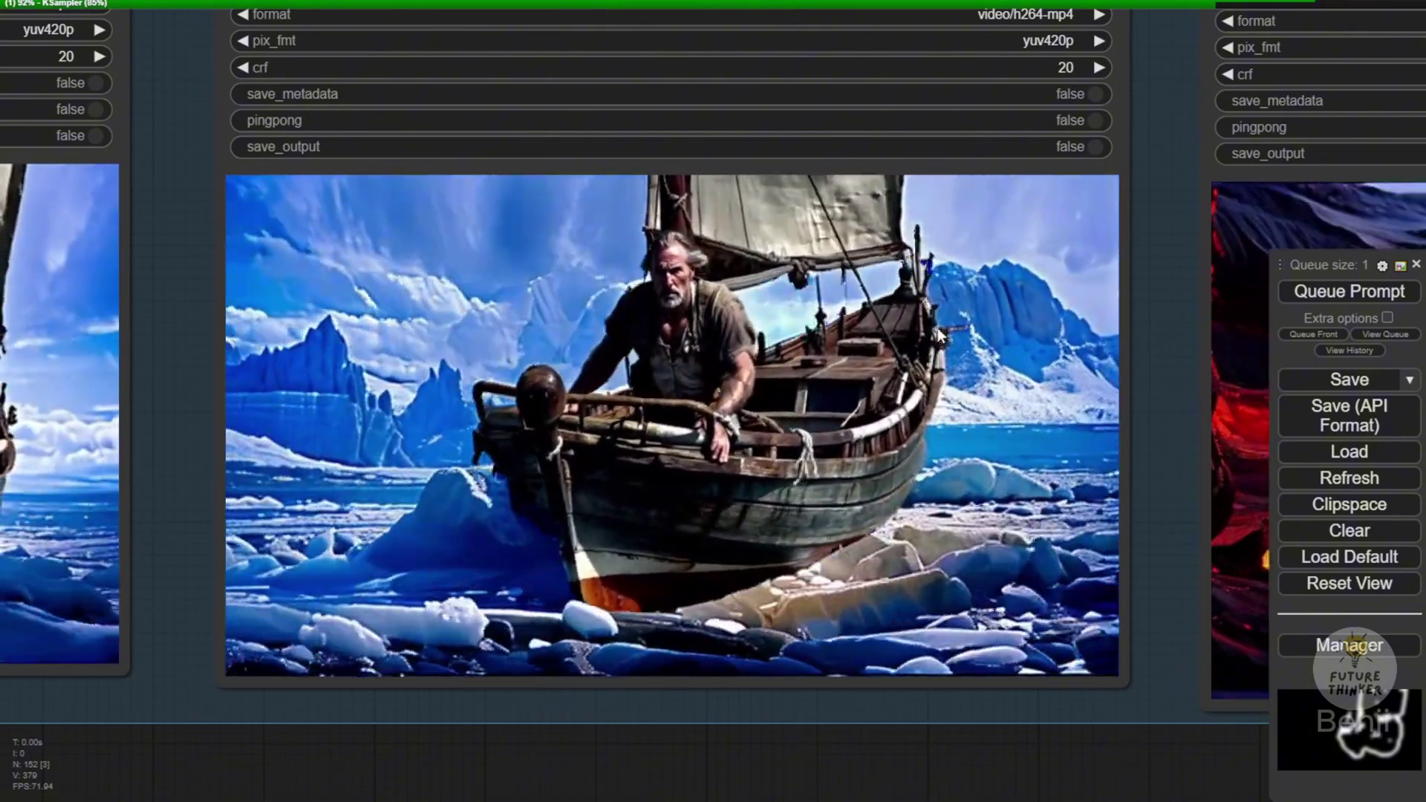
pyautogui.scroll(-8, 791, 631)
pyautogui.moveTo(854, 208); pyautogui.dragTo(775, 113)
pyautogui.scroll(8, 653, 185)
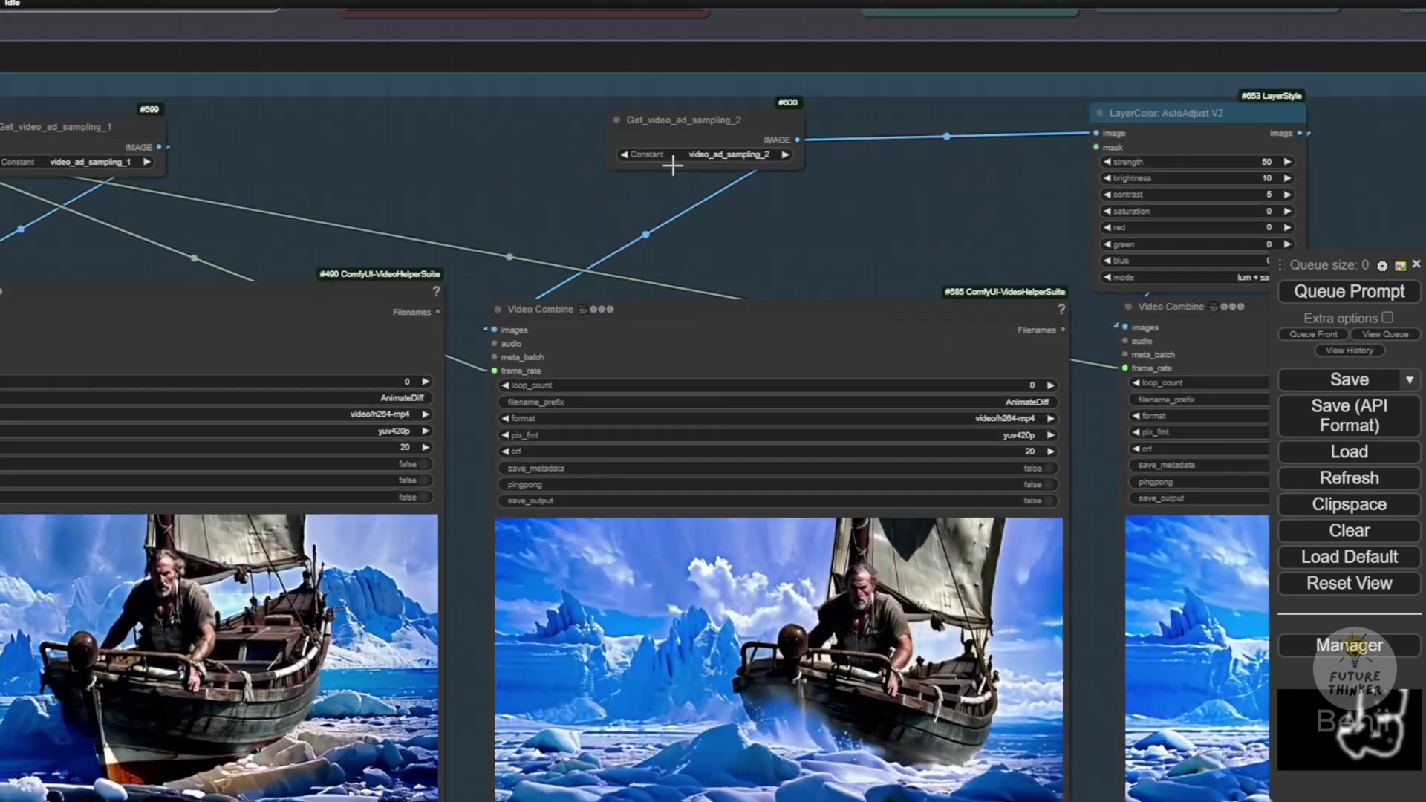
pyautogui.moveTo(854, 255); pyautogui.dragTo(696, 0)
pyautogui.scroll(-4, 741, 351)
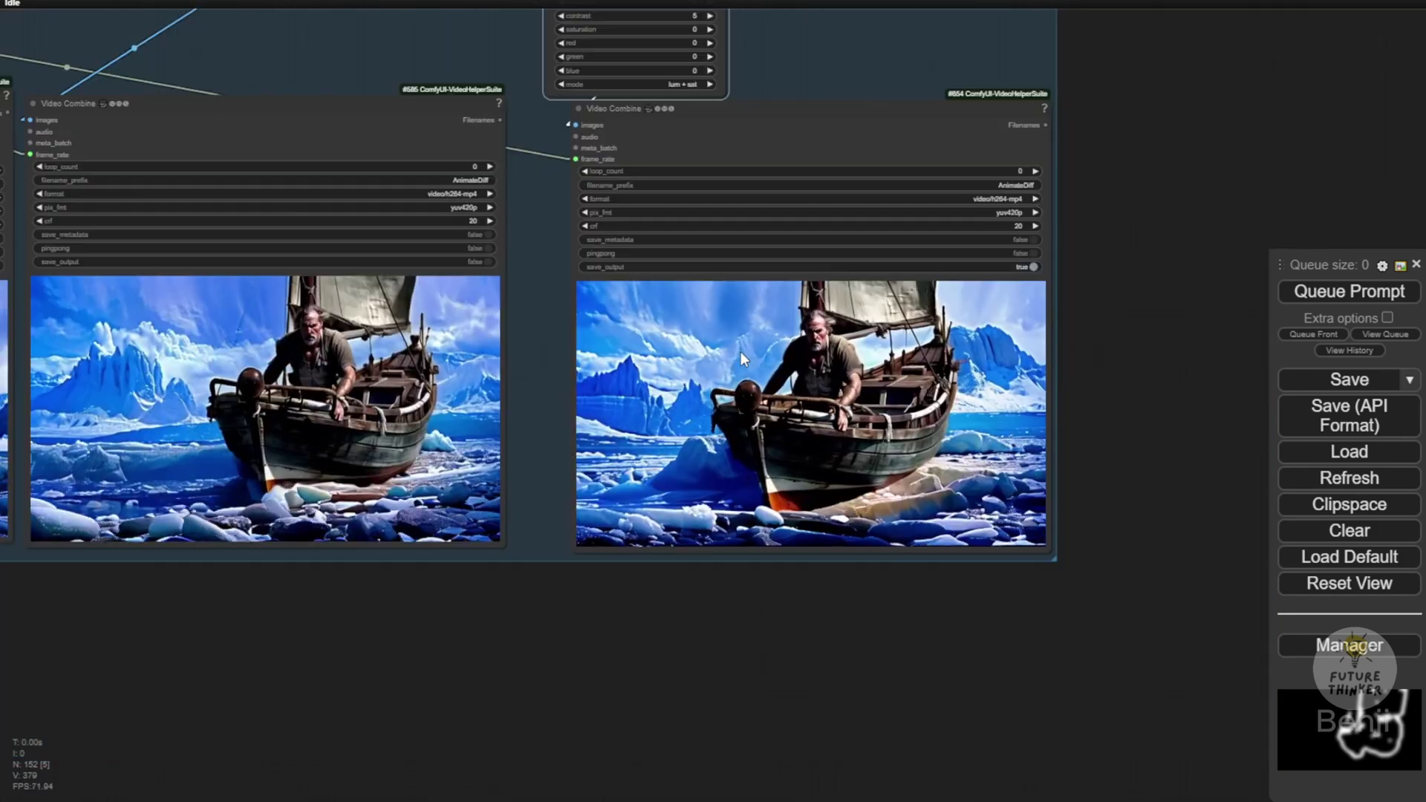
pyautogui.scroll(-5, 738, 342)
pyautogui.scroll(-3, 735, 347)
pyautogui.scroll(-6, 542, 399)
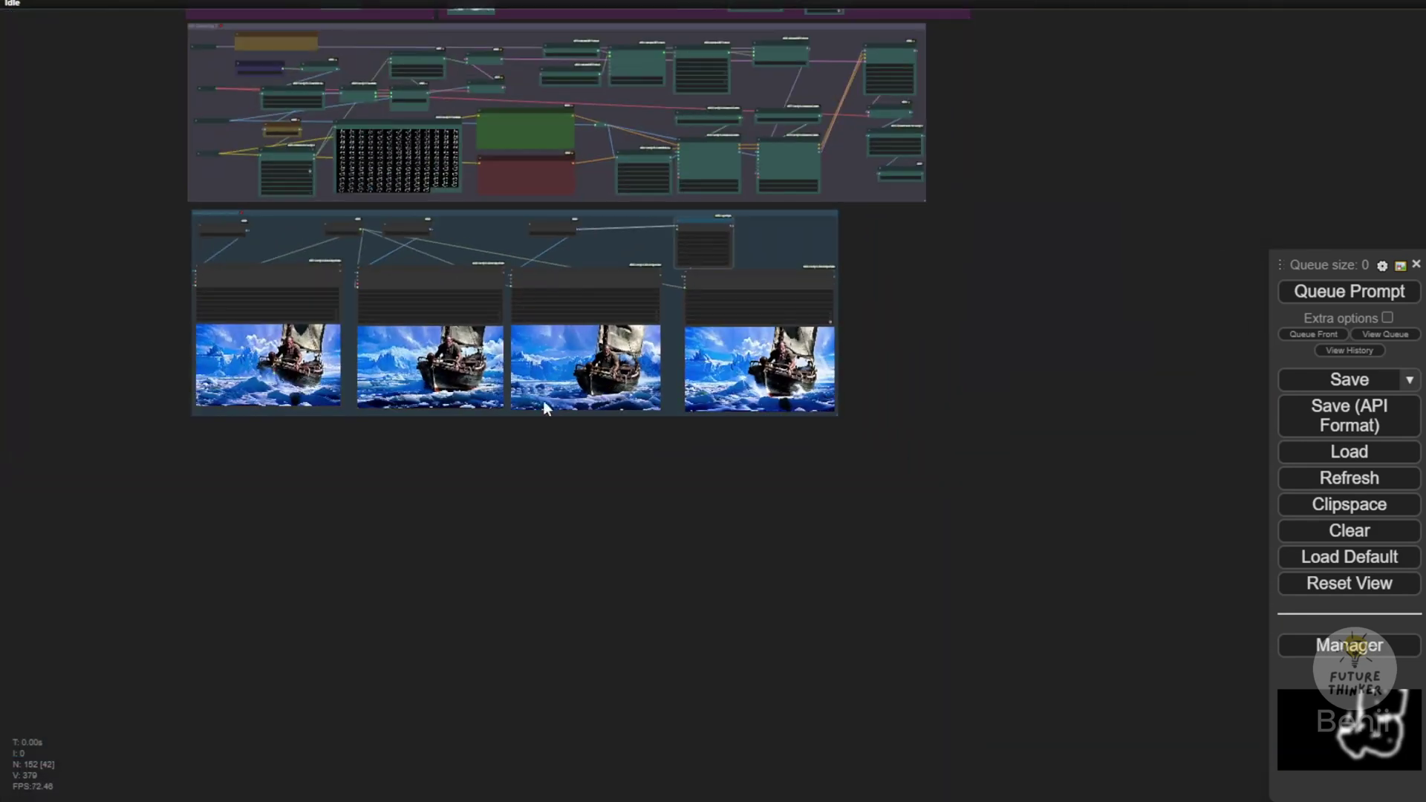
pyautogui.moveTo(760, 141); pyautogui.dragTo(946, 452)
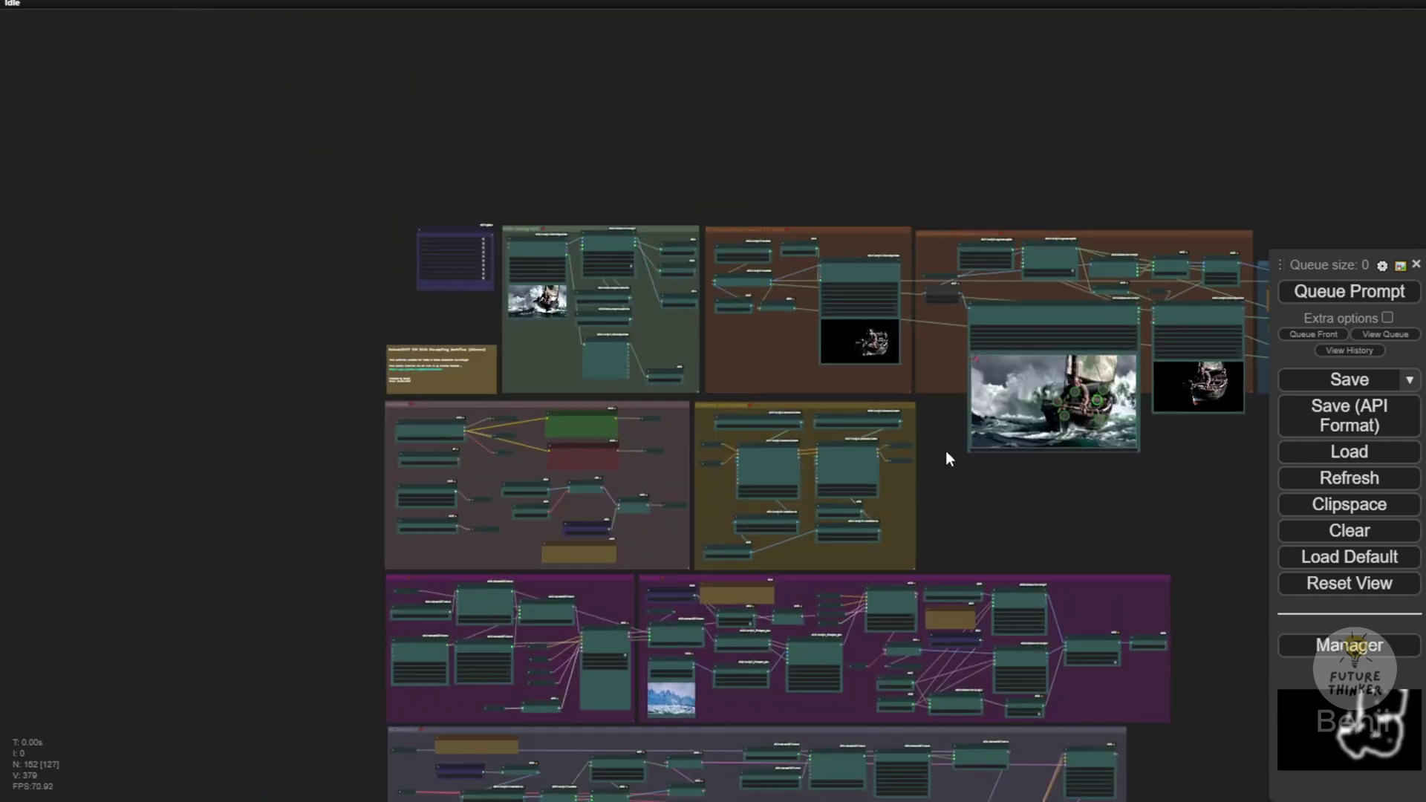
pyautogui.scroll(5, 551, 236)
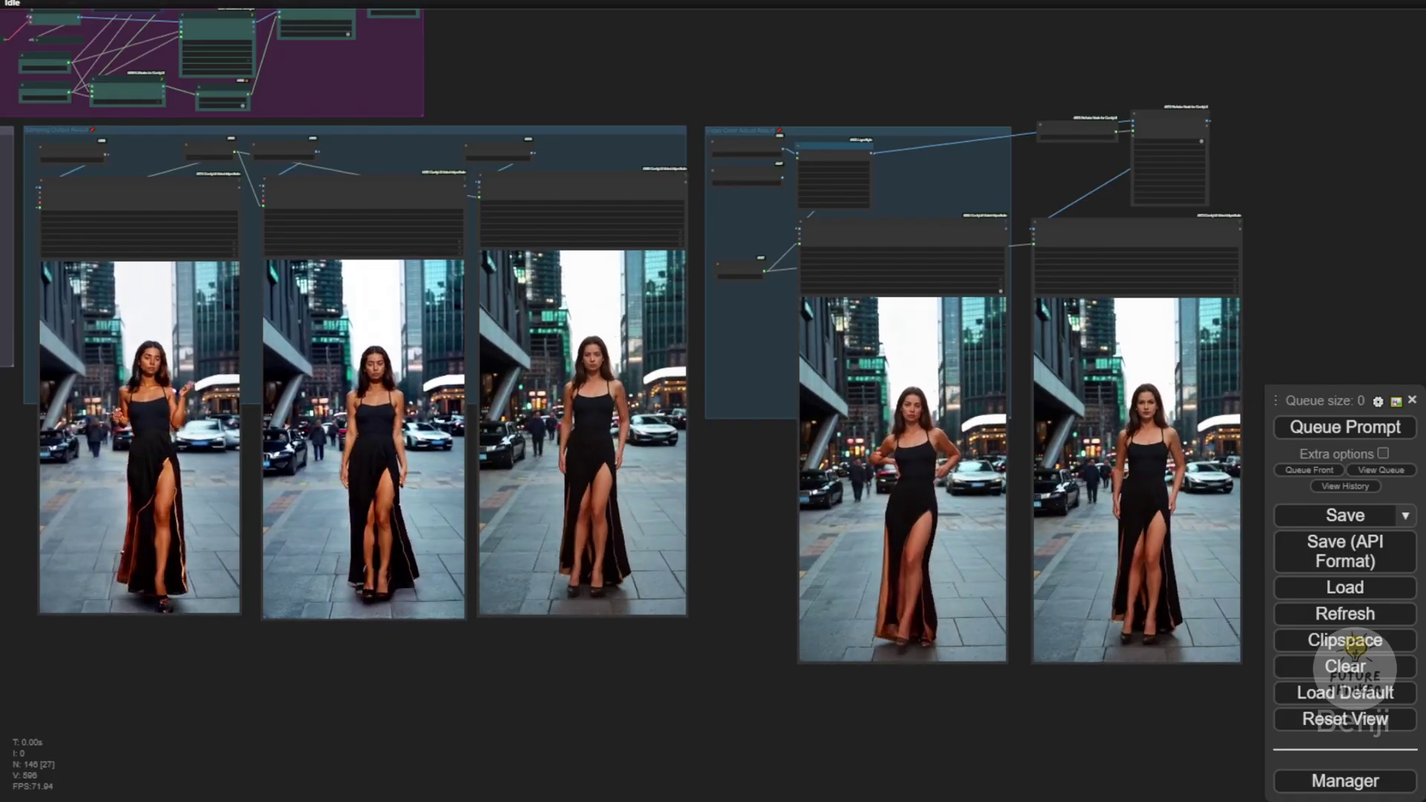
# Resume the preview of the red-dress source clip in the Video Setting Input group's Load Video (Path) node.
pyautogui.moveTo(535, 82); pyautogui.dragTo(1118, 217)
pyautogui.scroll(-5, 373, 635)
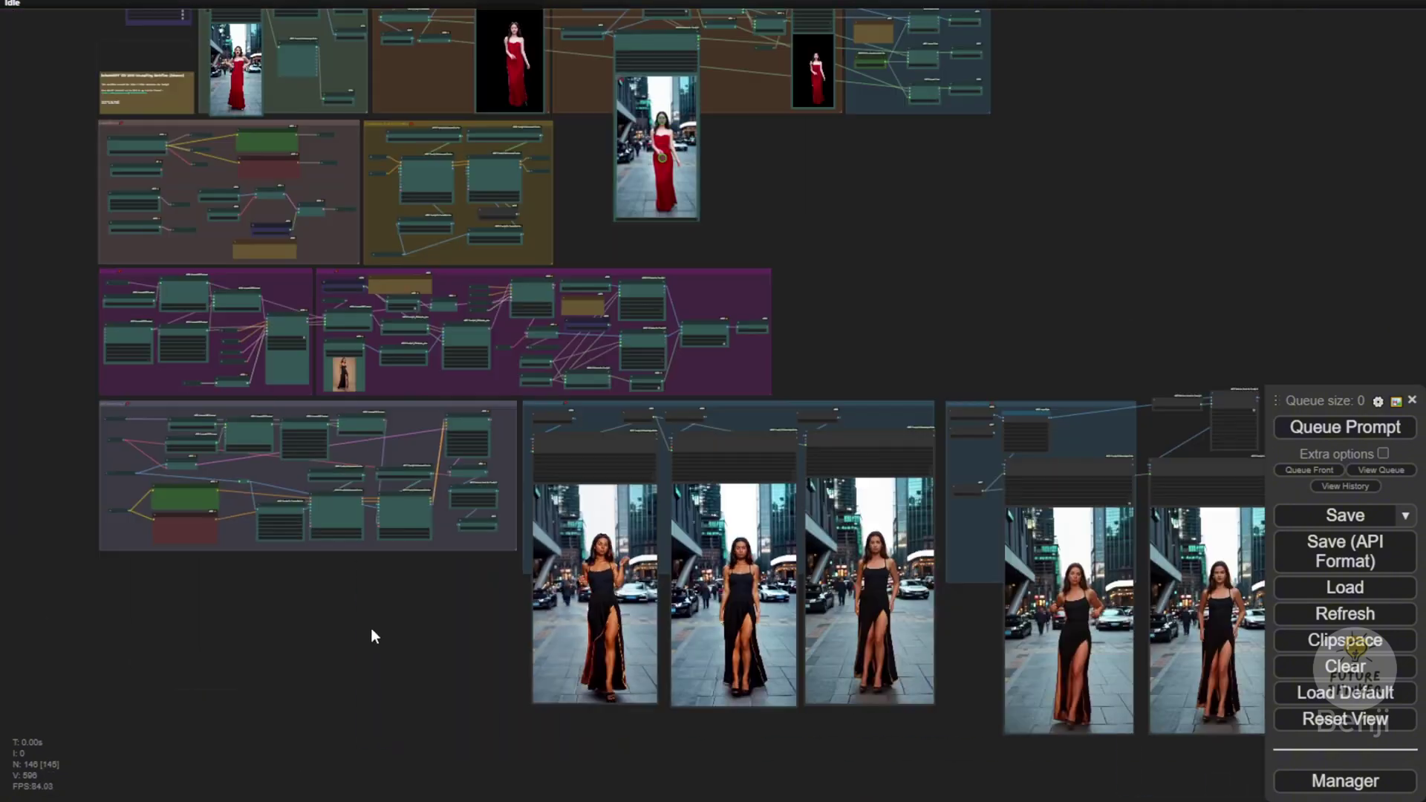
pyautogui.scroll(-2, 170, 68)
pyautogui.moveTo(129, 48); pyautogui.dragTo(28, 524)
pyautogui.scroll(14, 86, 469)
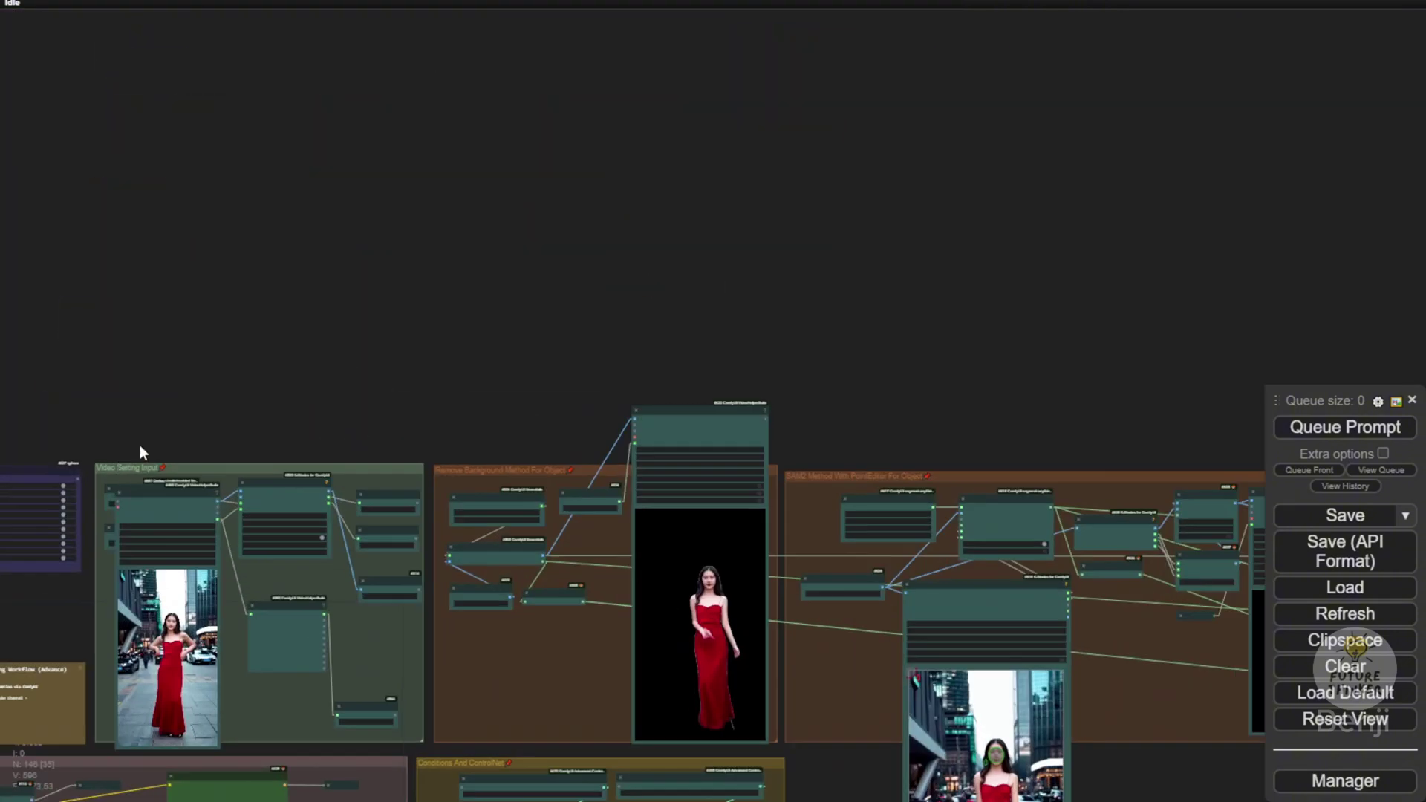
pyautogui.moveTo(258, 369); pyautogui.dragTo(283, 336)
pyautogui.scroll(3, 276, 405)
pyautogui.rightClick(309, 394)
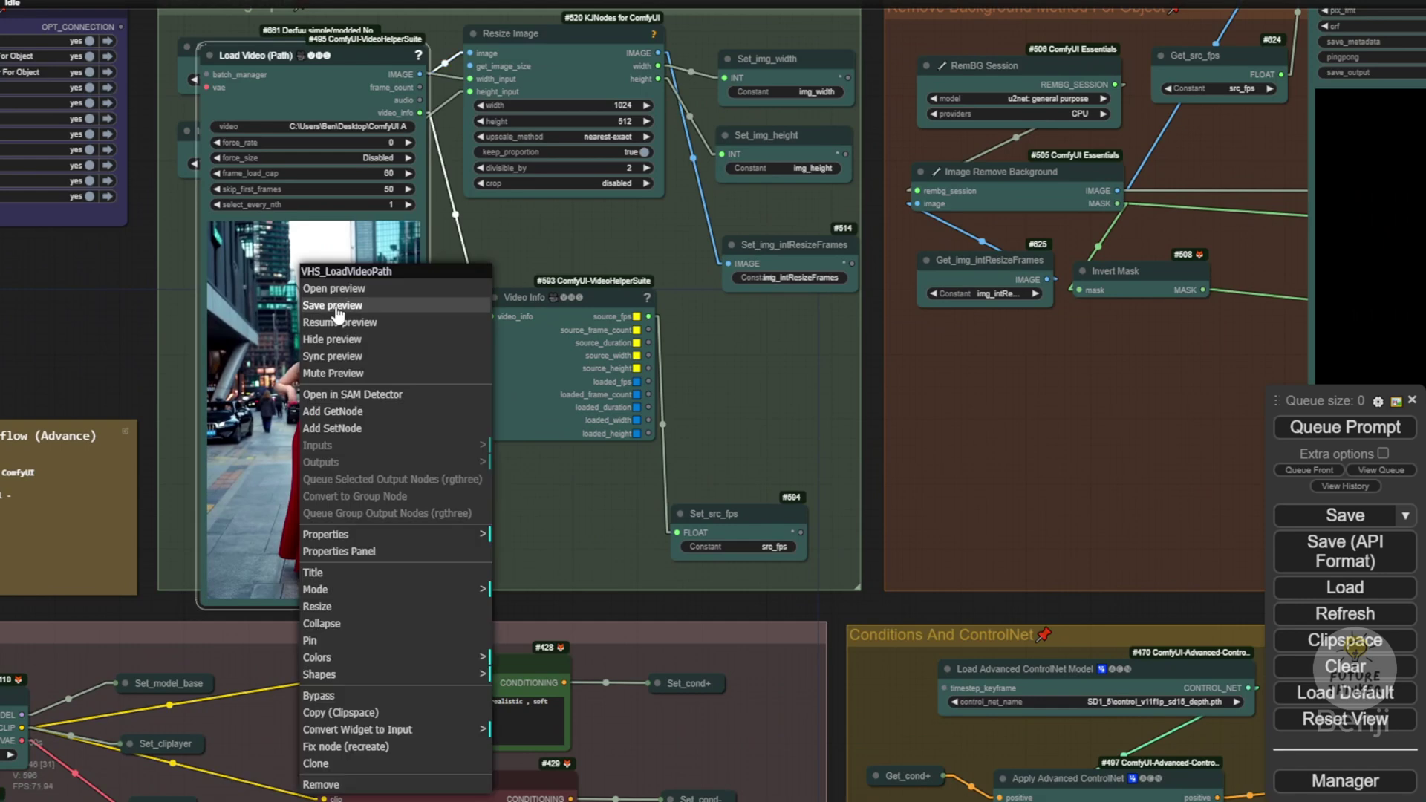
pyautogui.click(318, 325)
pyautogui.scroll(3, 198, 359)
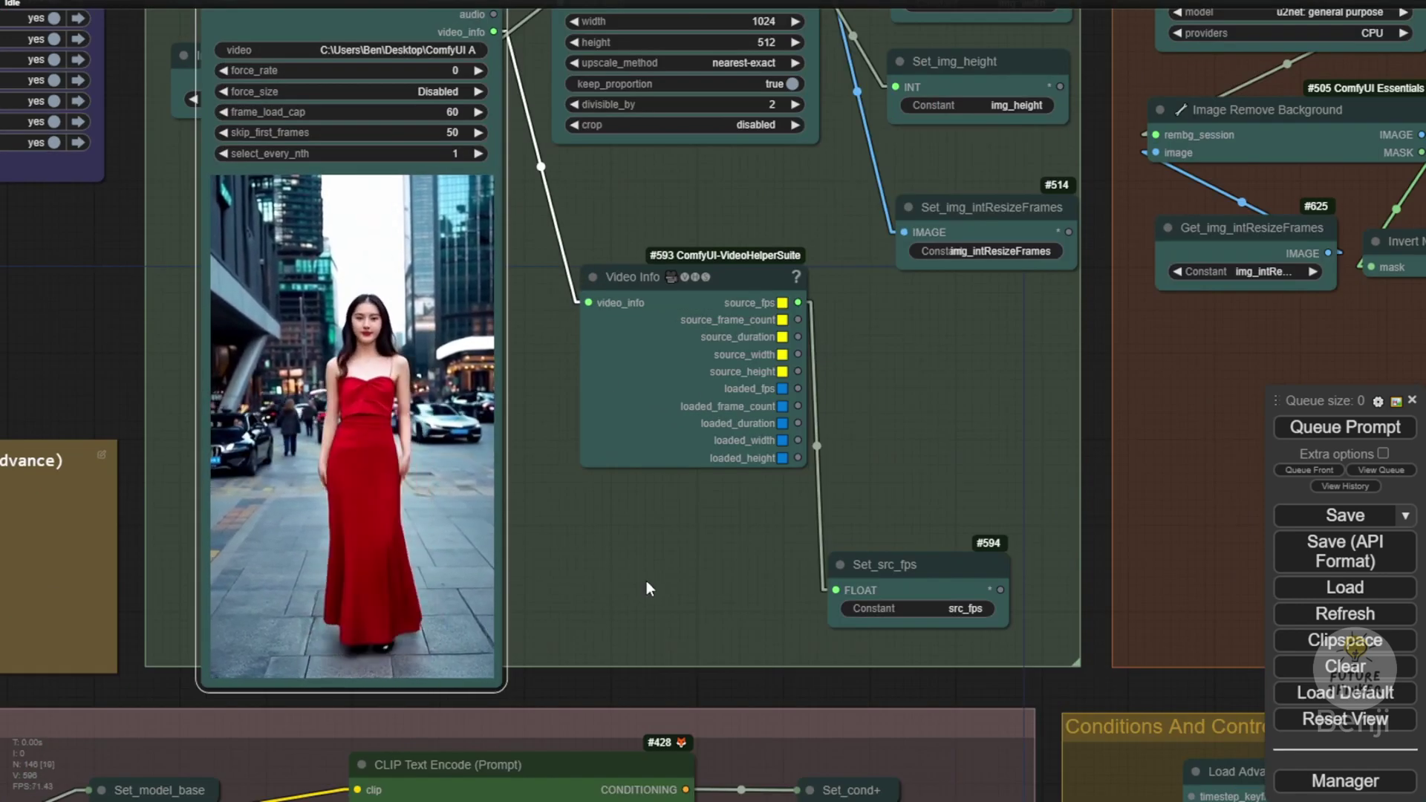
# Arrange the two red-dress mask Video Combine nodes side by side above the method groups and enlarge the SAM2 one.
pyautogui.scroll(-6, 643, 584)
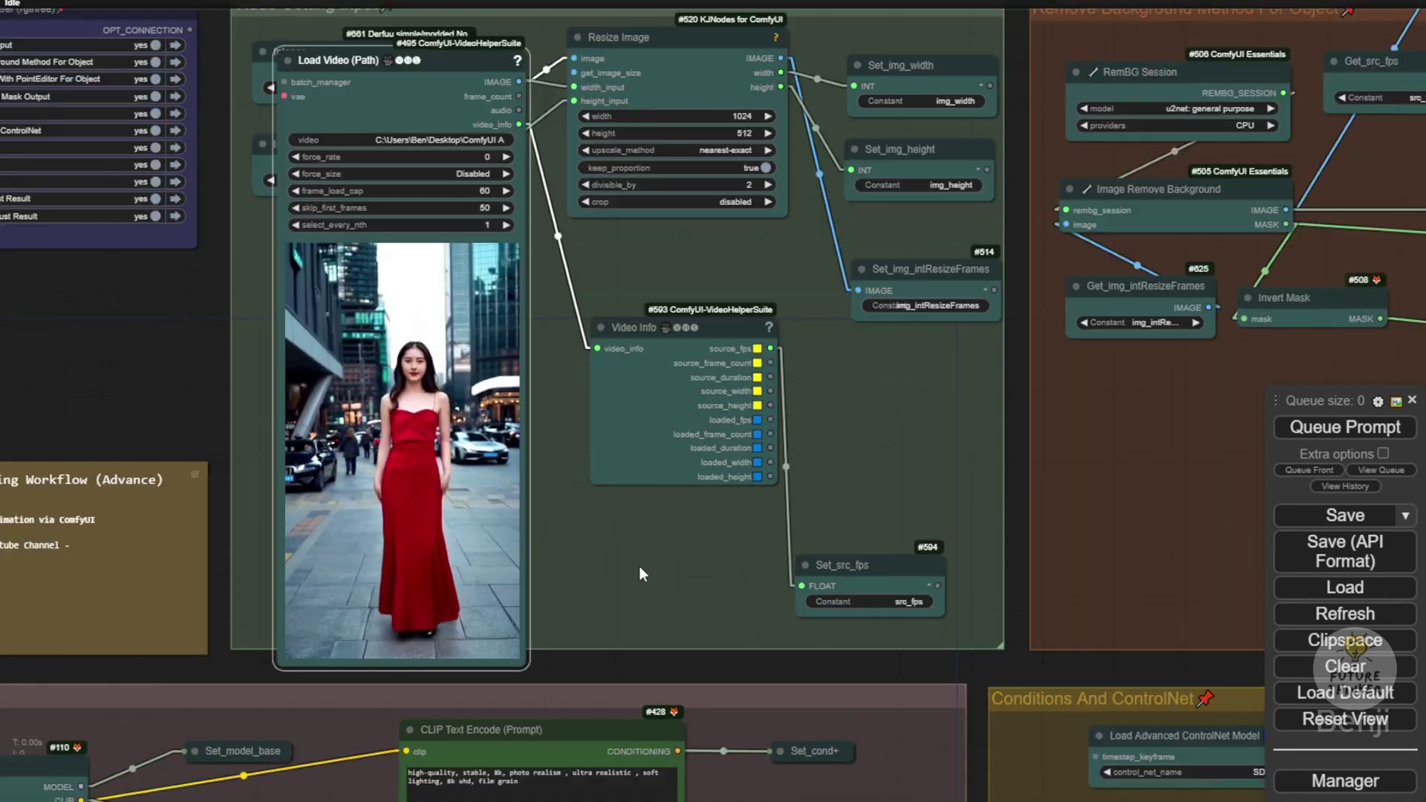
pyautogui.moveTo(987, 524); pyautogui.dragTo(41, 425)
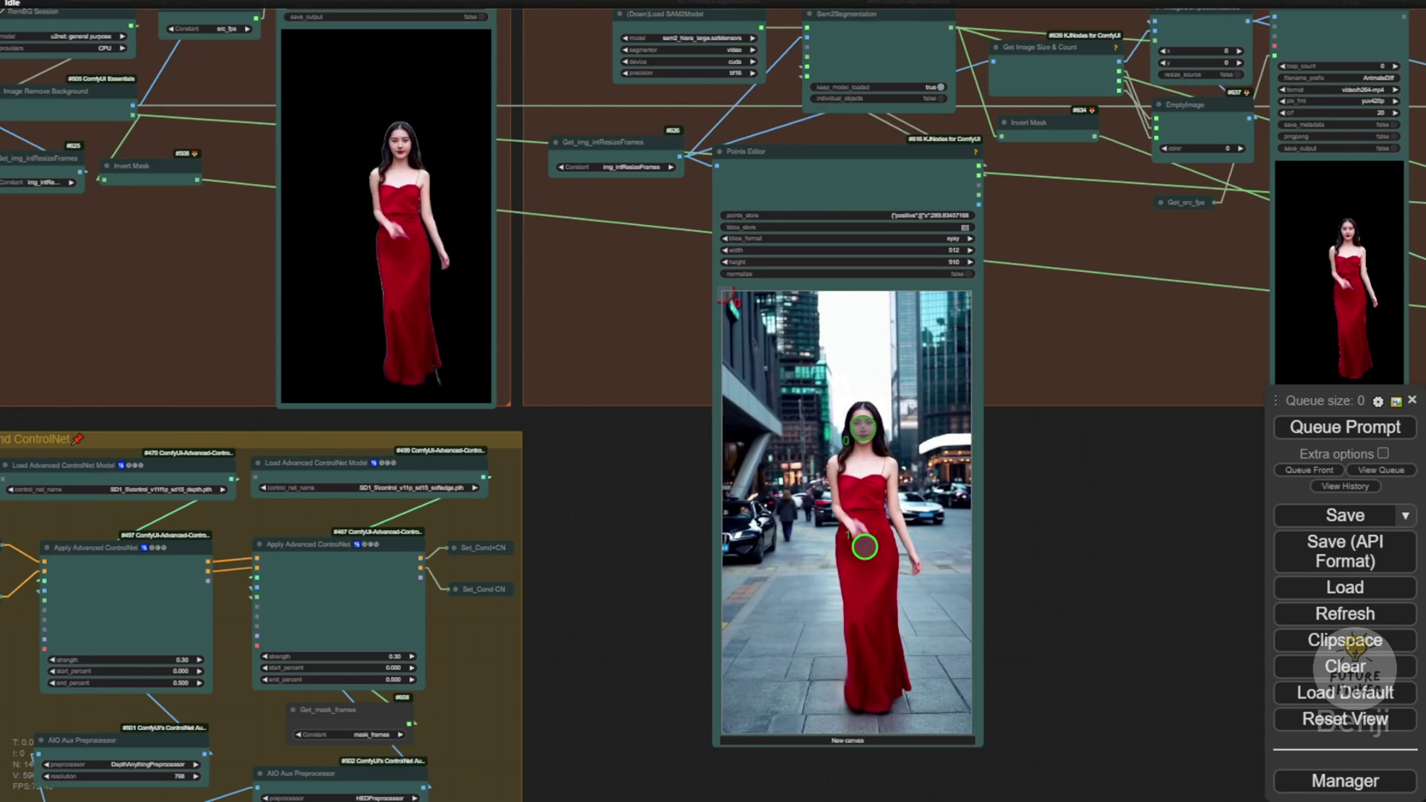
pyautogui.moveTo(547, 336); pyautogui.dragTo(697, 465)
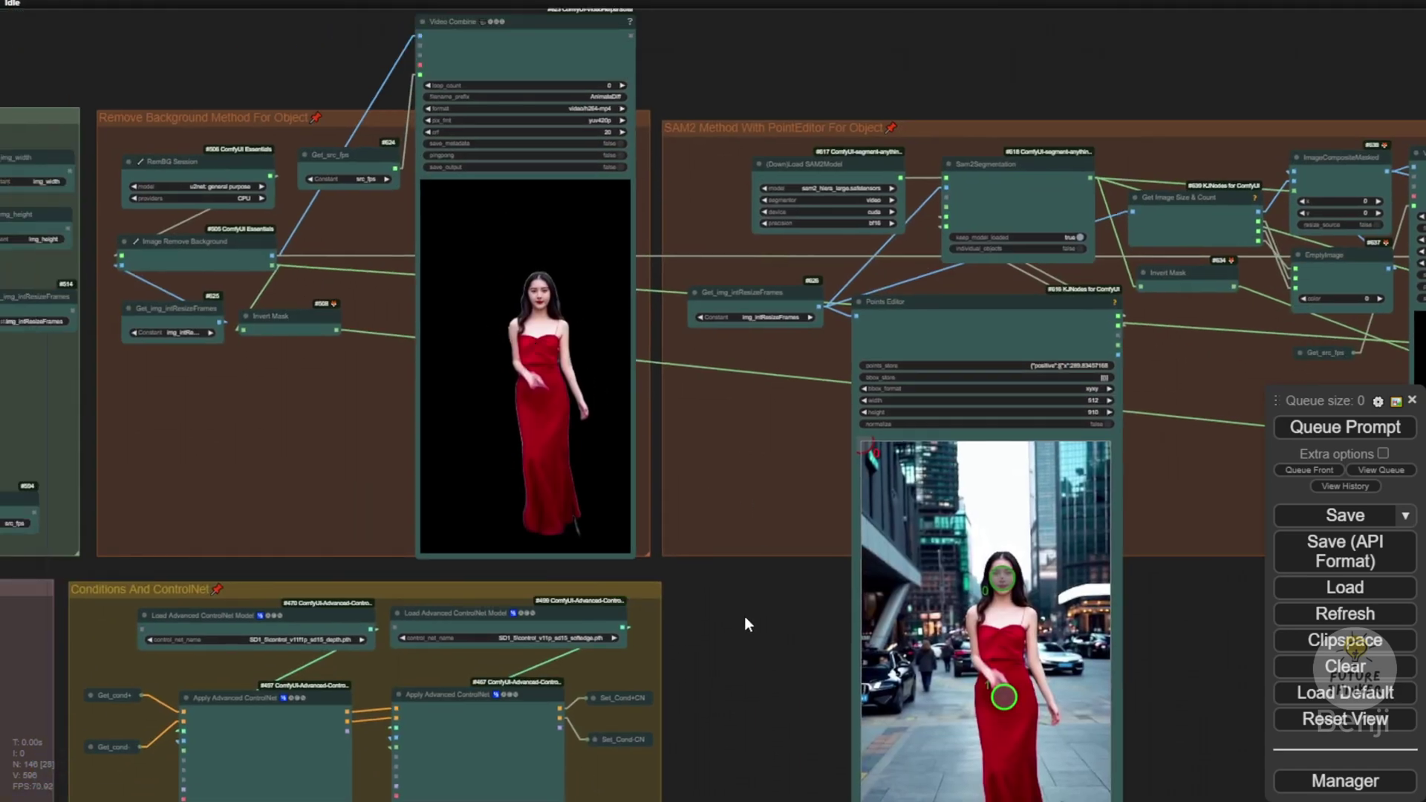
pyautogui.moveTo(745, 617); pyautogui.dragTo(274, 302)
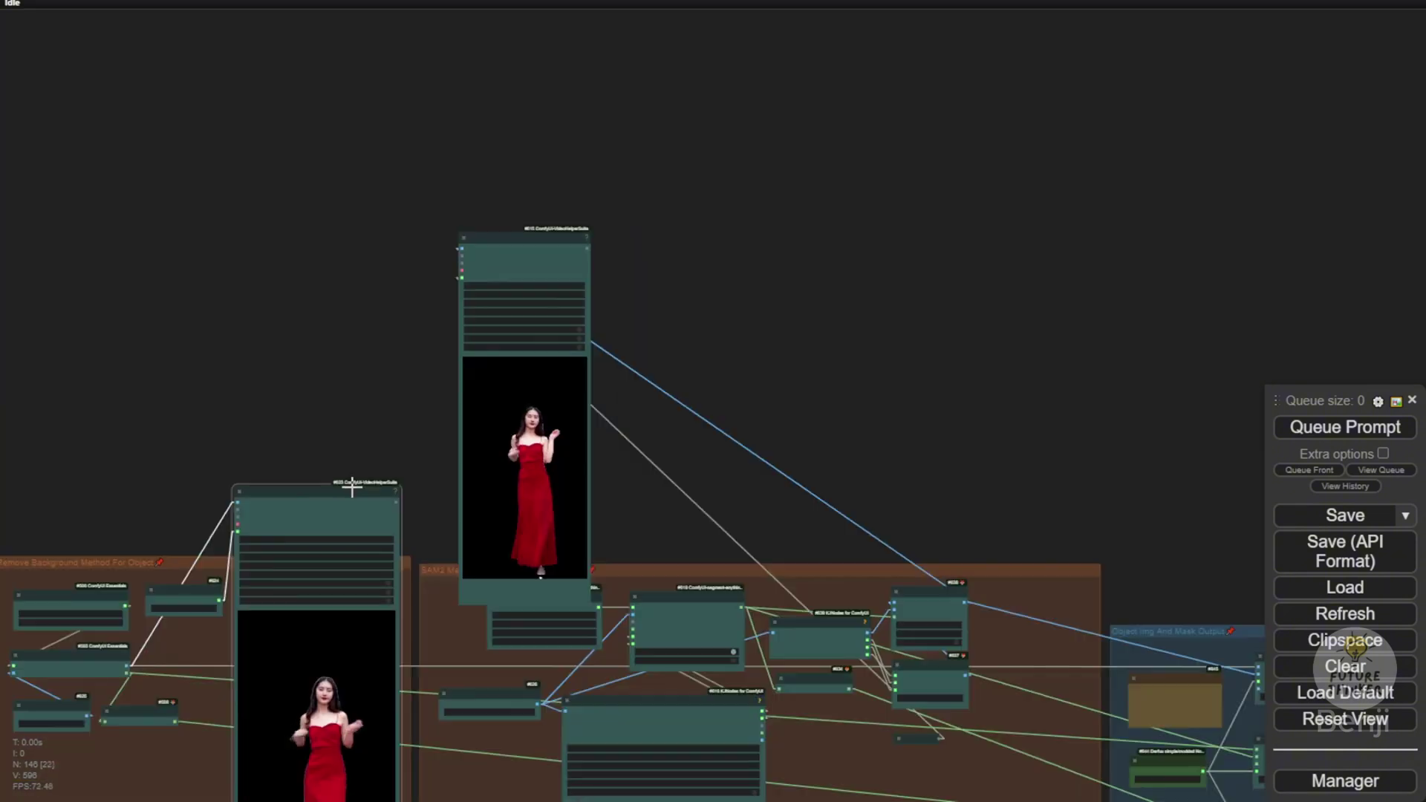
pyautogui.moveTo(353, 487); pyautogui.dragTo(398, 234)
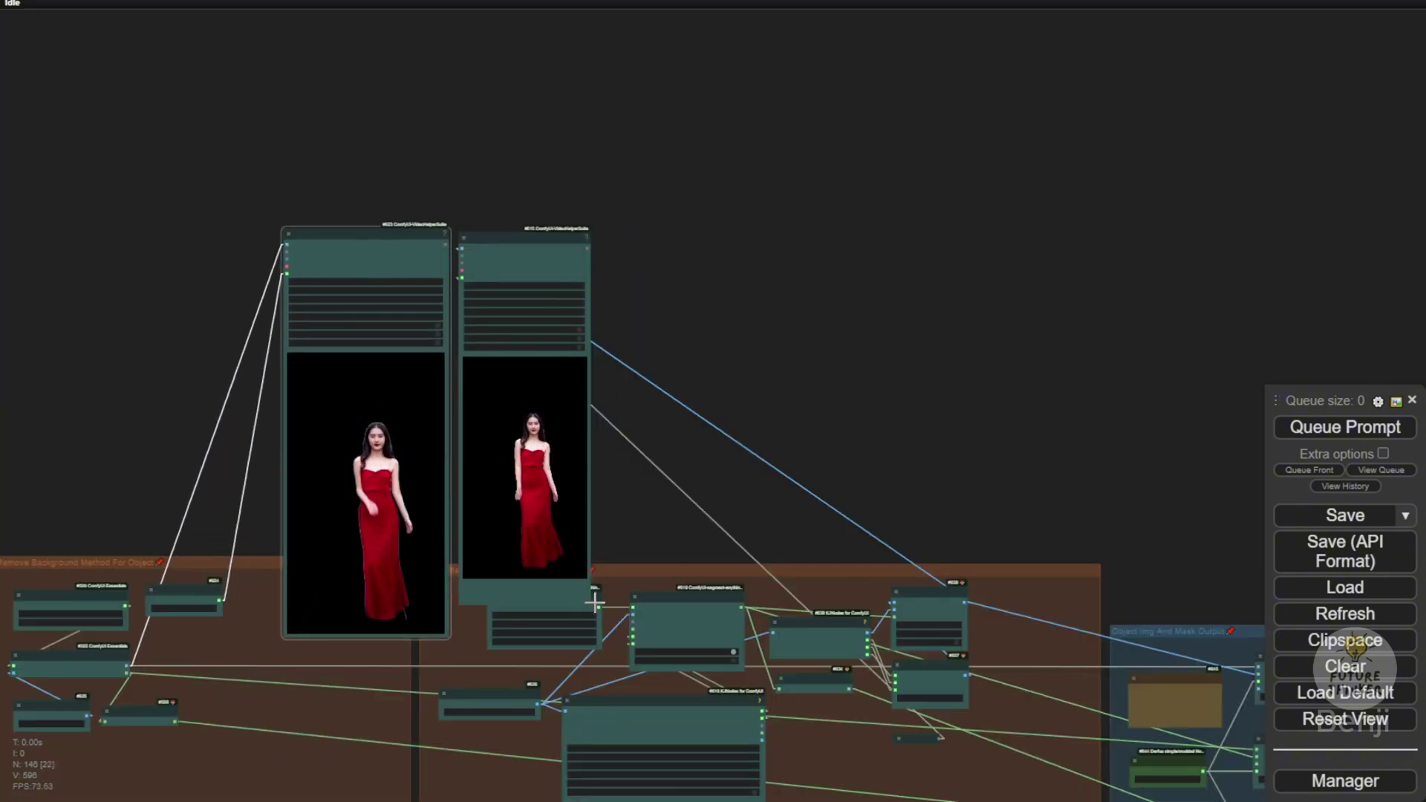
pyautogui.scroll(7, 592, 603)
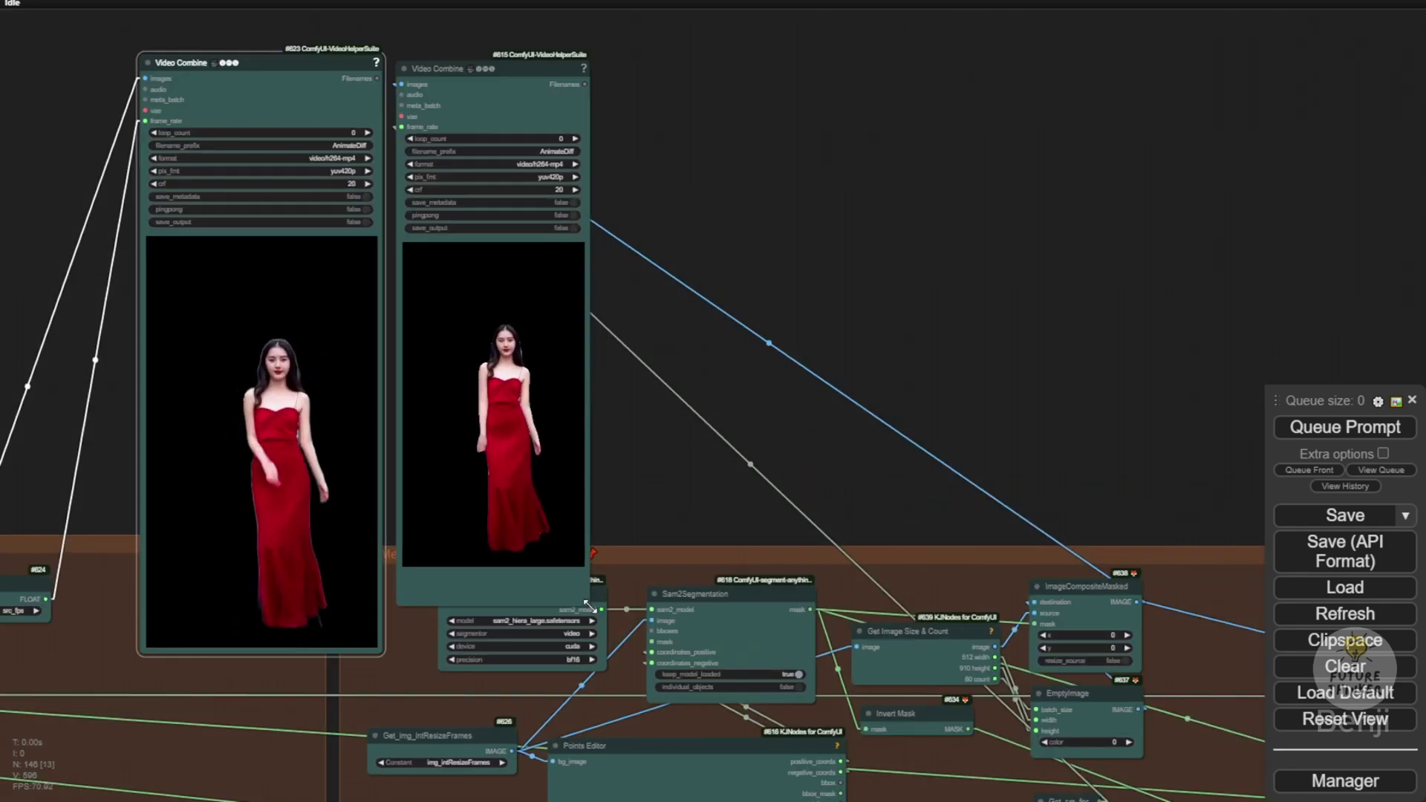
pyautogui.moveTo(587, 601); pyautogui.dragTo(668, 635)
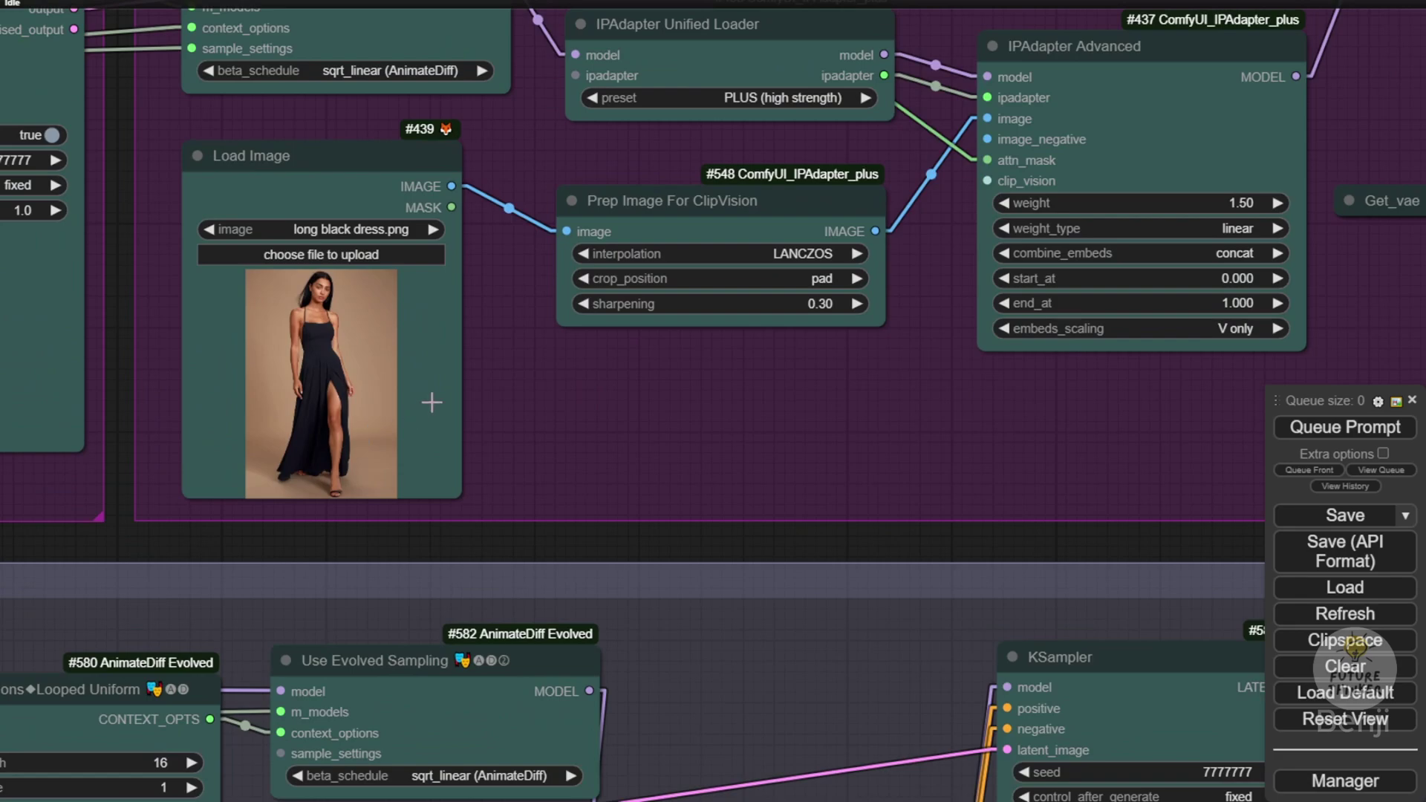
# Review the long black dress.png reference image and confirm the IPAdapter Advanced weight of 1.5.
pyautogui.scroll(4, 432, 402)
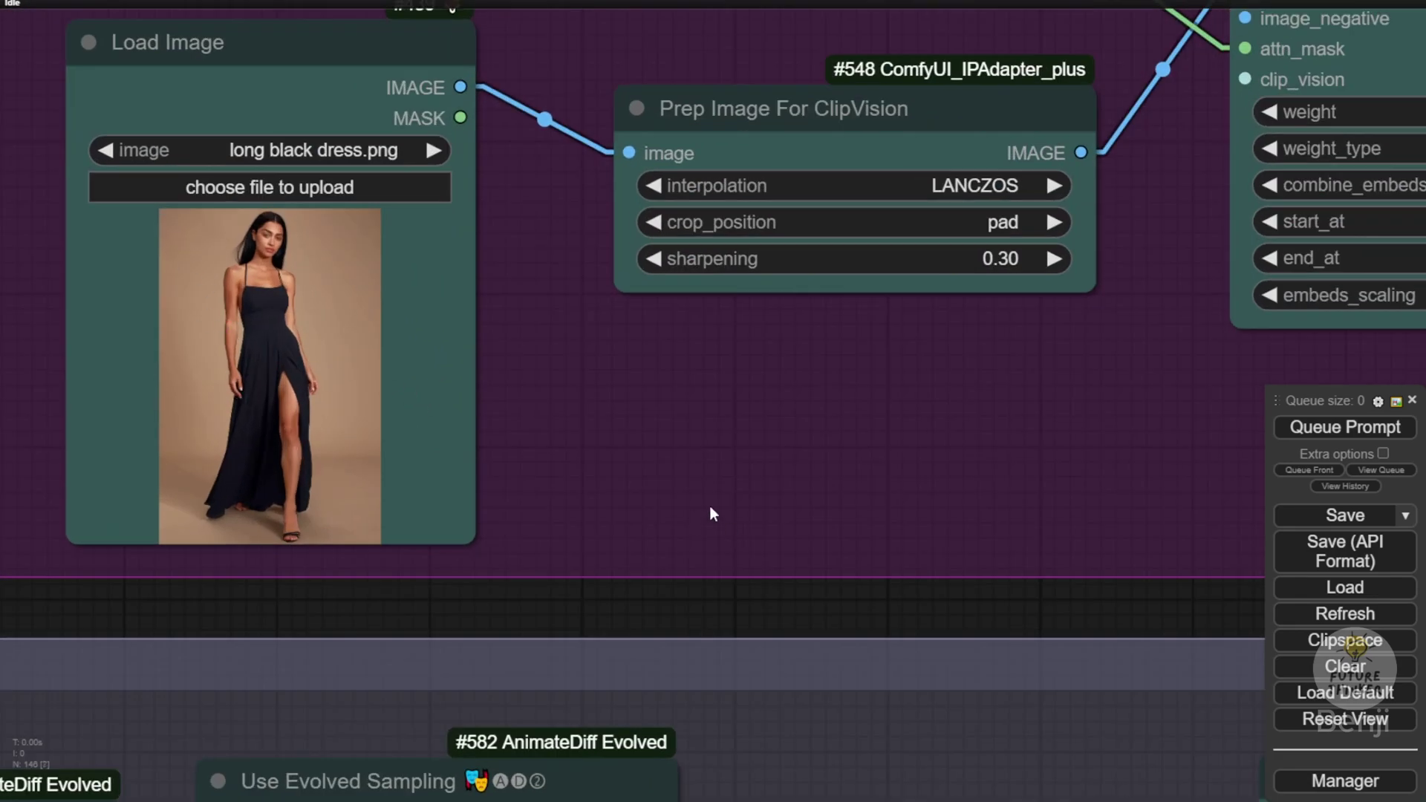
pyautogui.scroll(-2, 862, 451)
pyautogui.moveTo(942, 465); pyautogui.dragTo(212, 467)
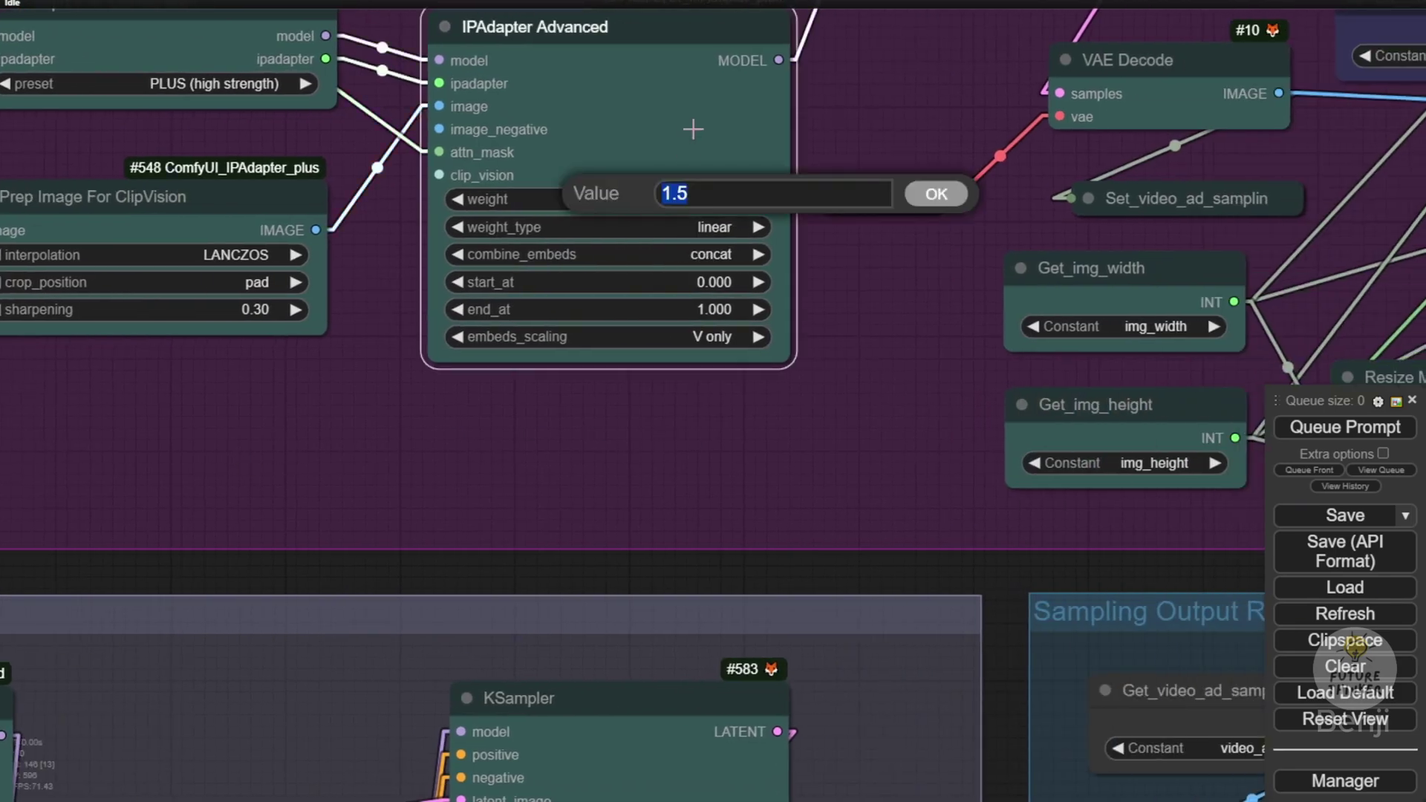
pyautogui.click(942, 195)
# Compare the three black-dress video previews in the Sampling Output Result group.
pyautogui.scroll(-5, 835, 425)
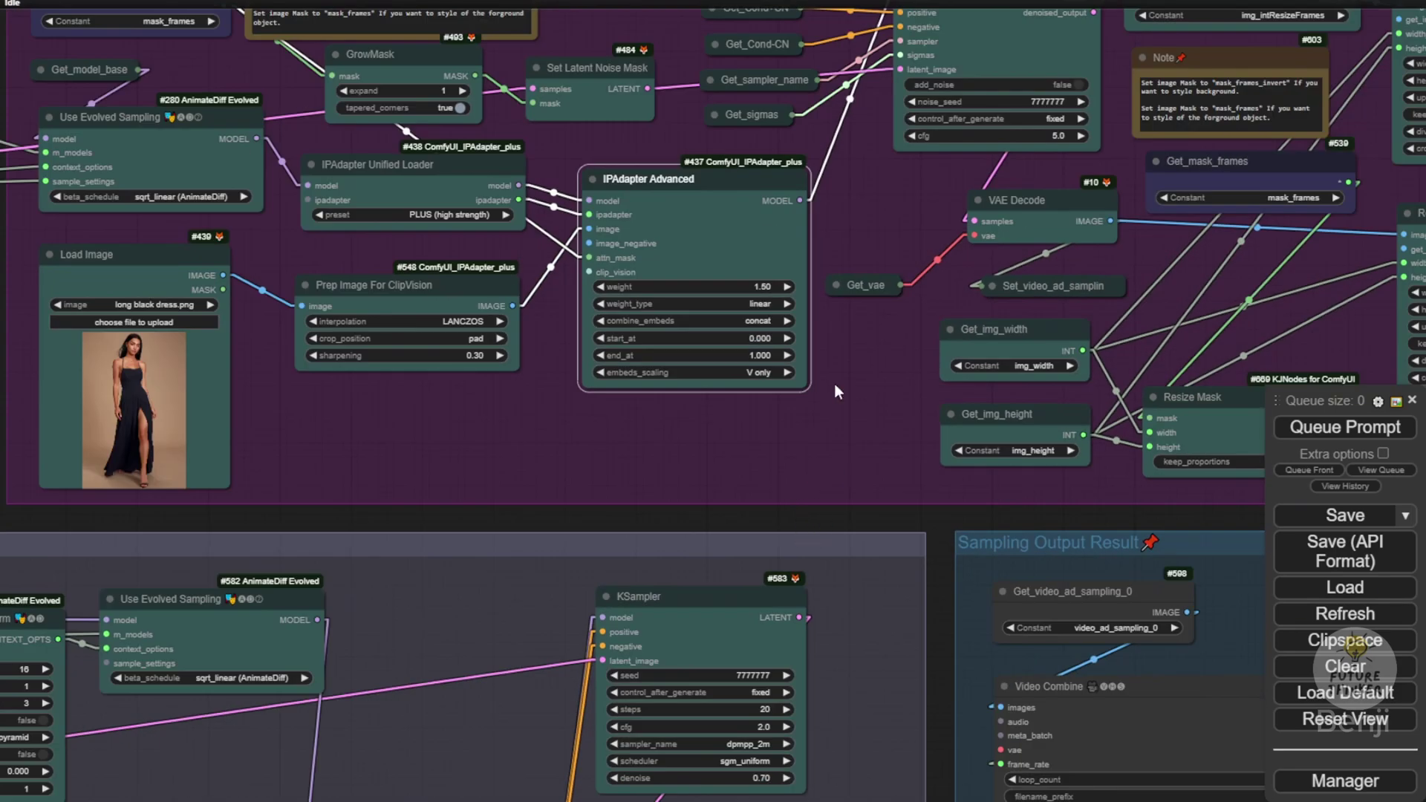
pyautogui.moveTo(954, 561); pyautogui.dragTo(996, 7)
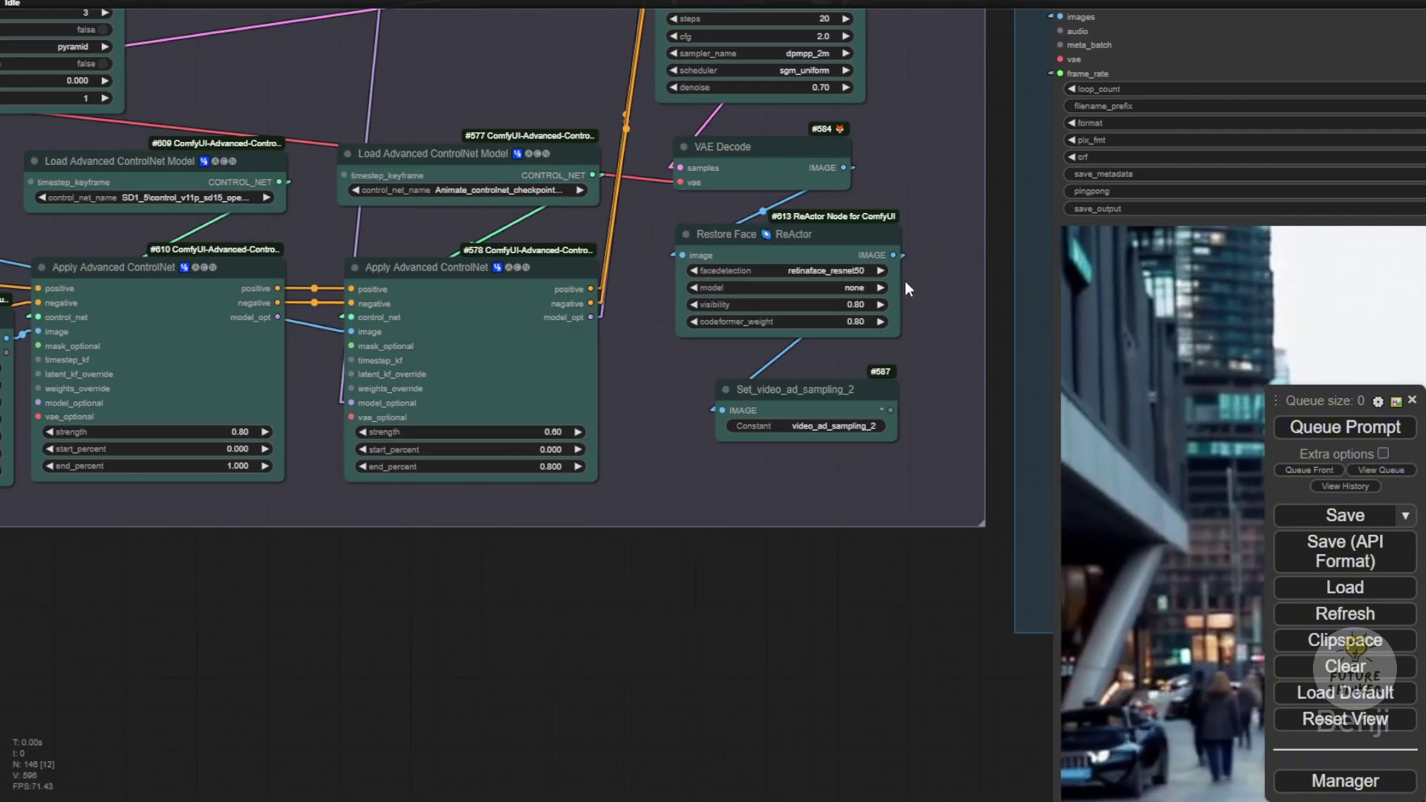
pyautogui.scroll(-3, 907, 284)
pyautogui.moveTo(683, 543); pyautogui.dragTo(0, 299)
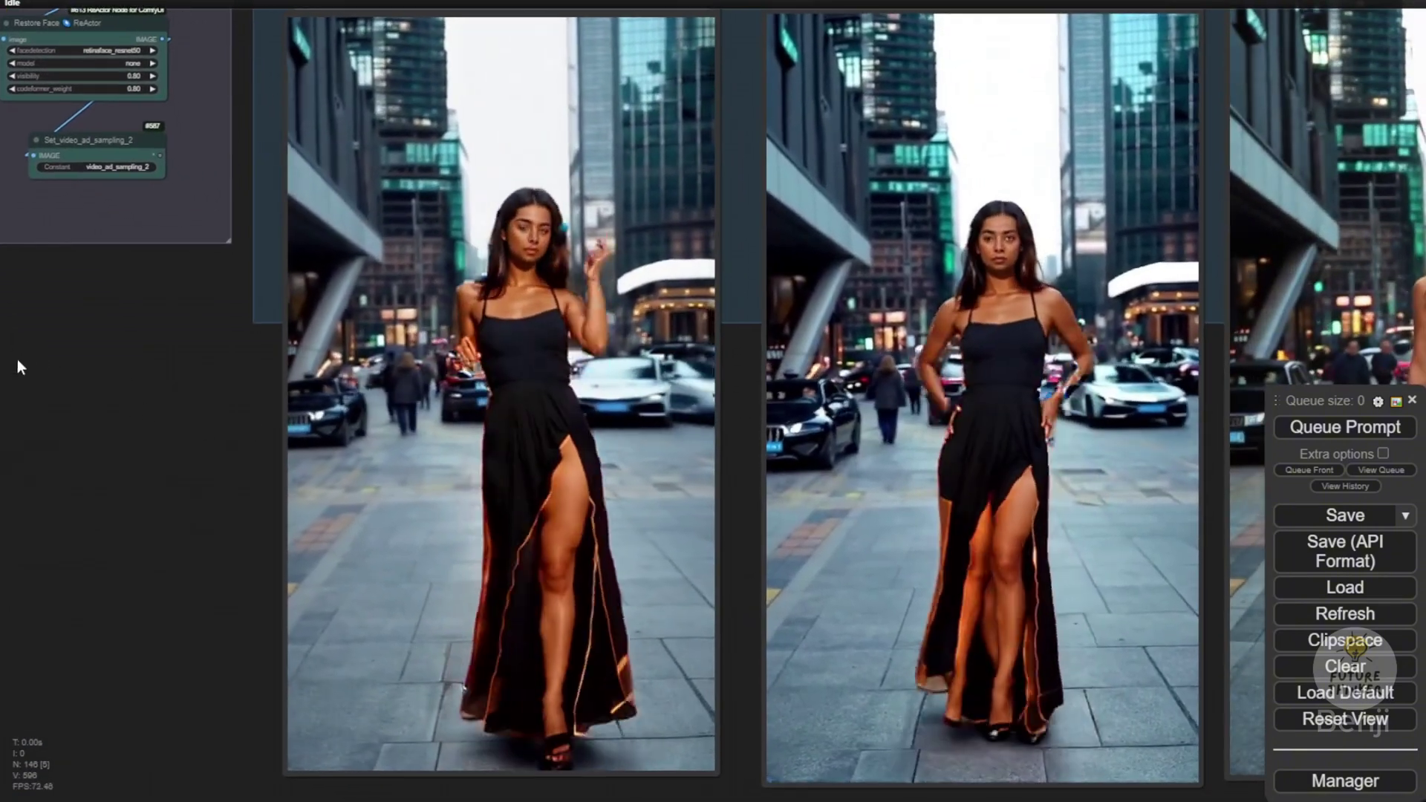
pyautogui.scroll(-3, 314, 290)
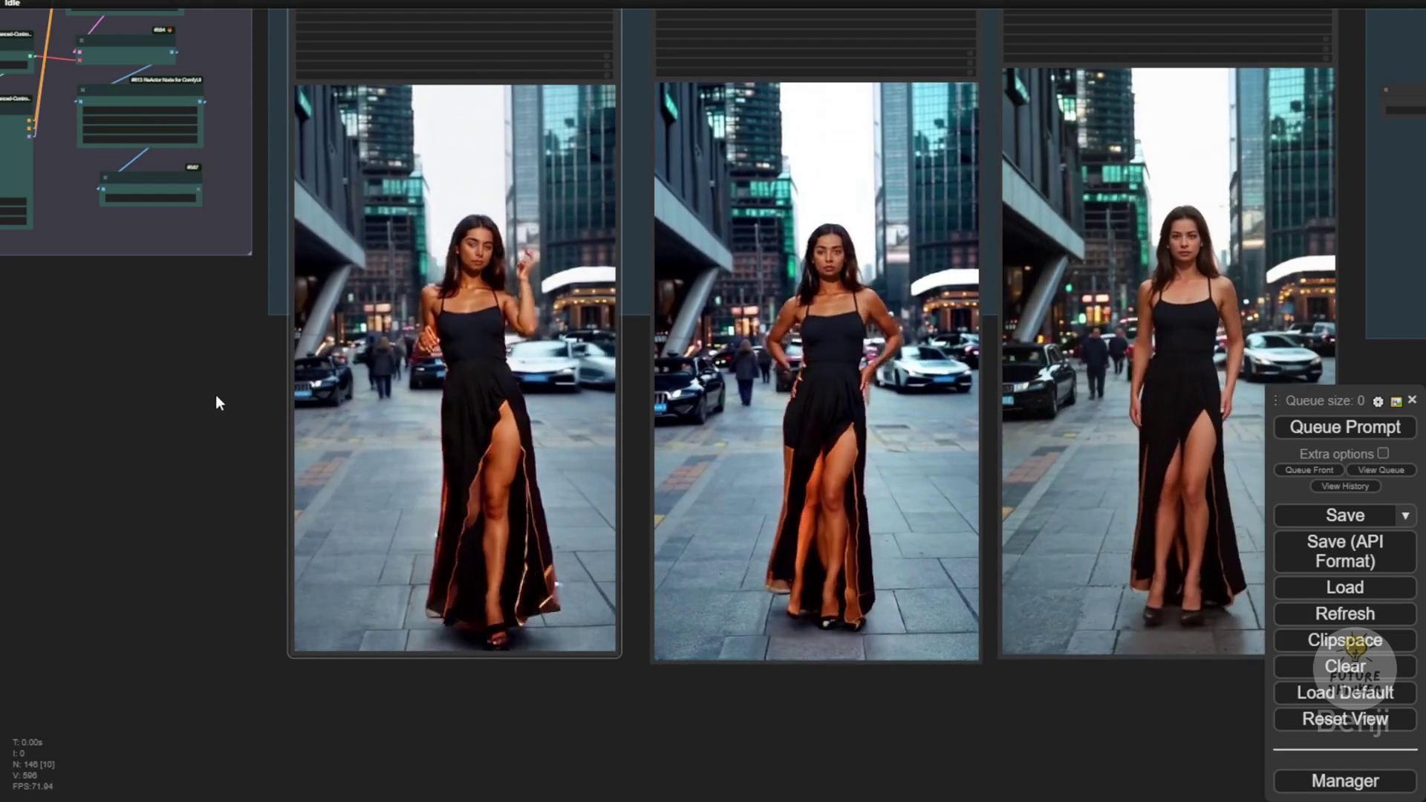
pyautogui.moveTo(216, 402); pyautogui.dragTo(310, 470)
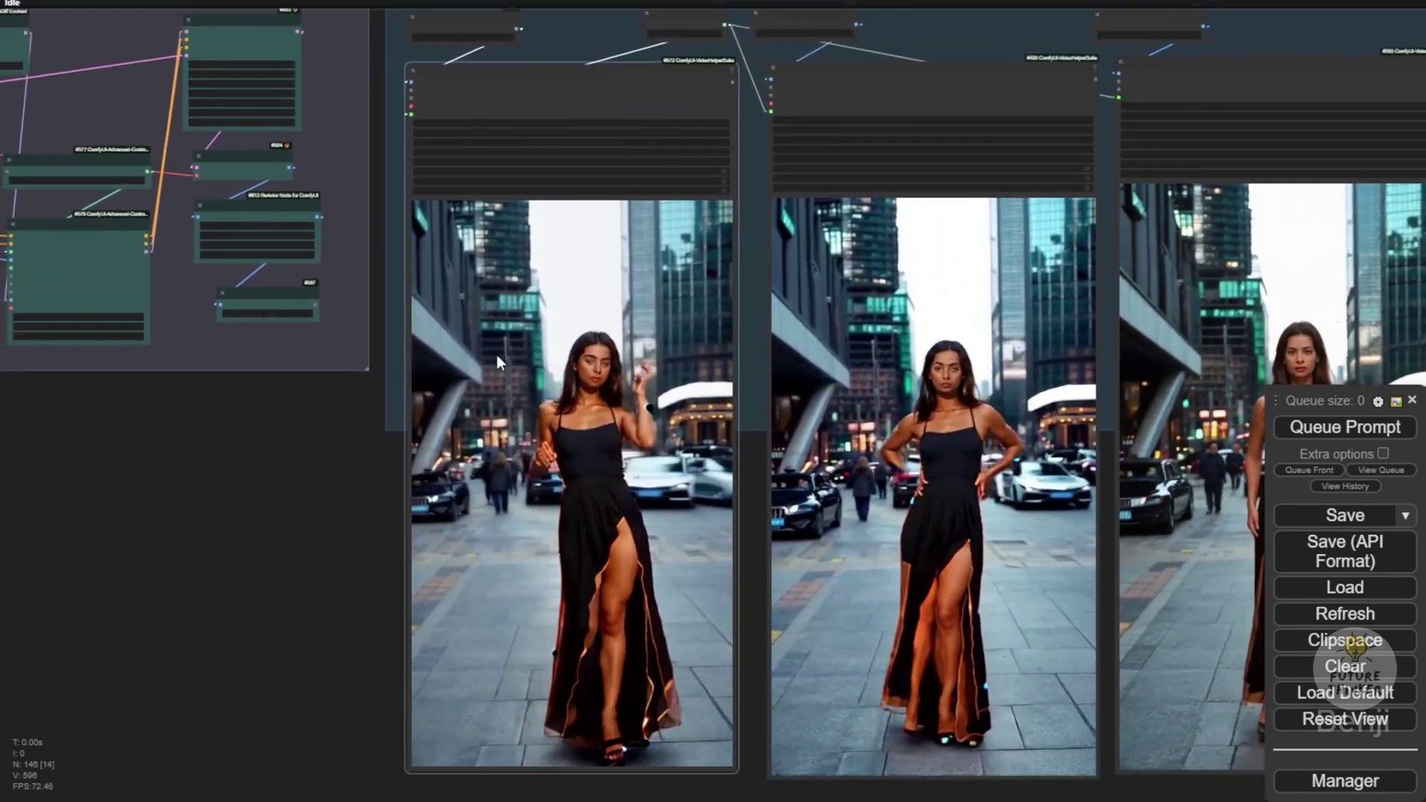
pyautogui.moveTo(991, 44); pyautogui.dragTo(626, 22)
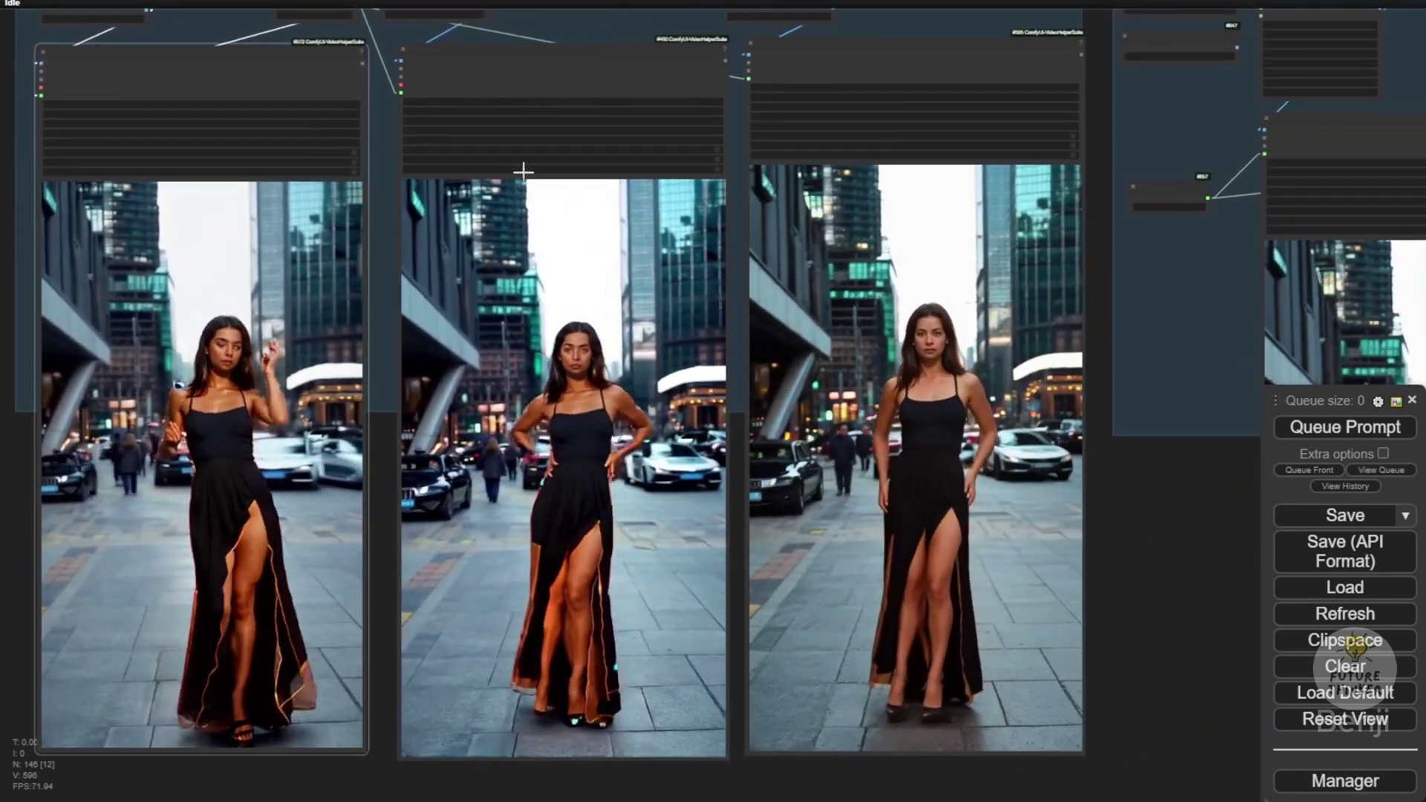
pyautogui.click(526, 172)
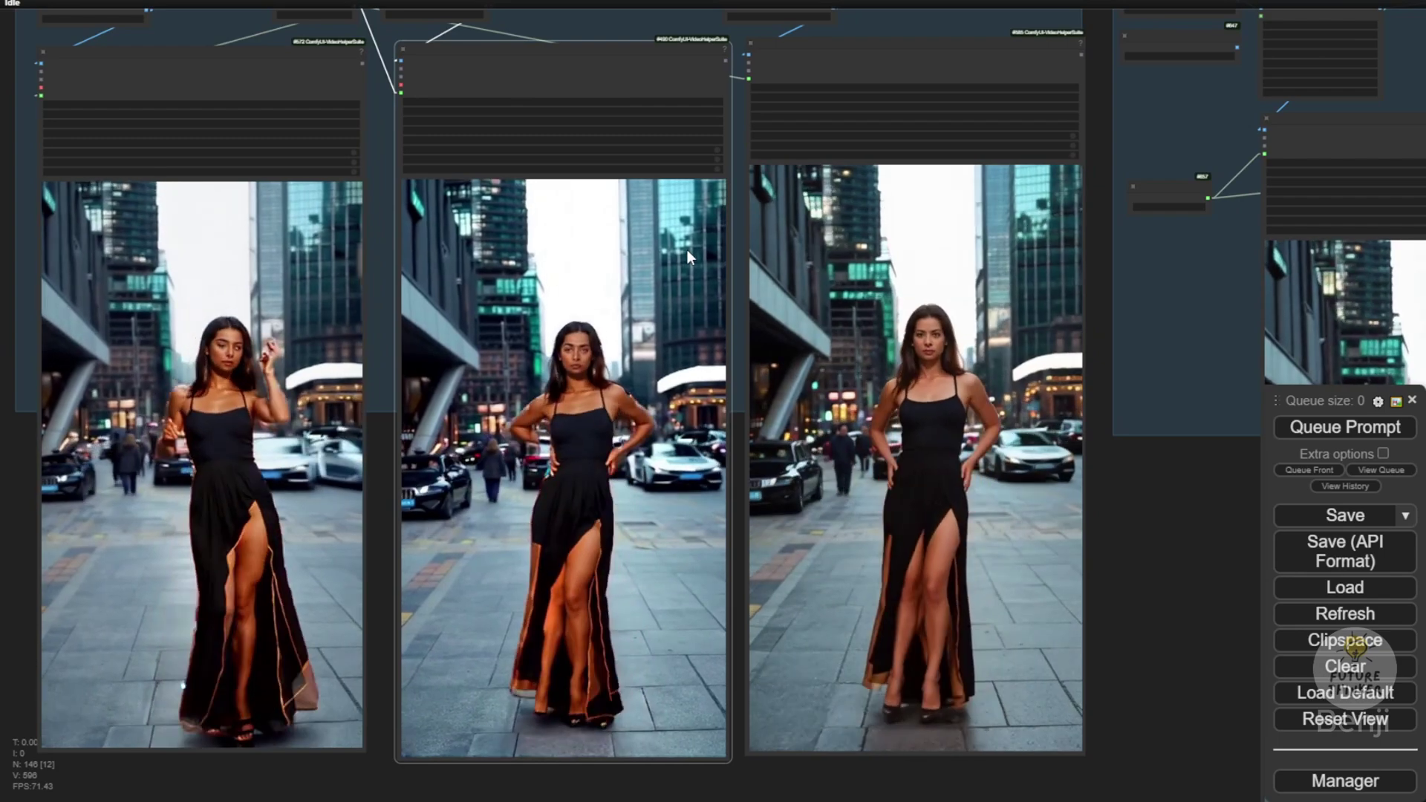
pyautogui.click(989, 409)
# Examine the color-adjusted and face-swapped black-dress previews and the LayerColor: AutoAdjust V2 settings.
pyautogui.scroll(-1, 1173, 524)
pyautogui.moveTo(1173, 524); pyautogui.dragTo(321, 388)
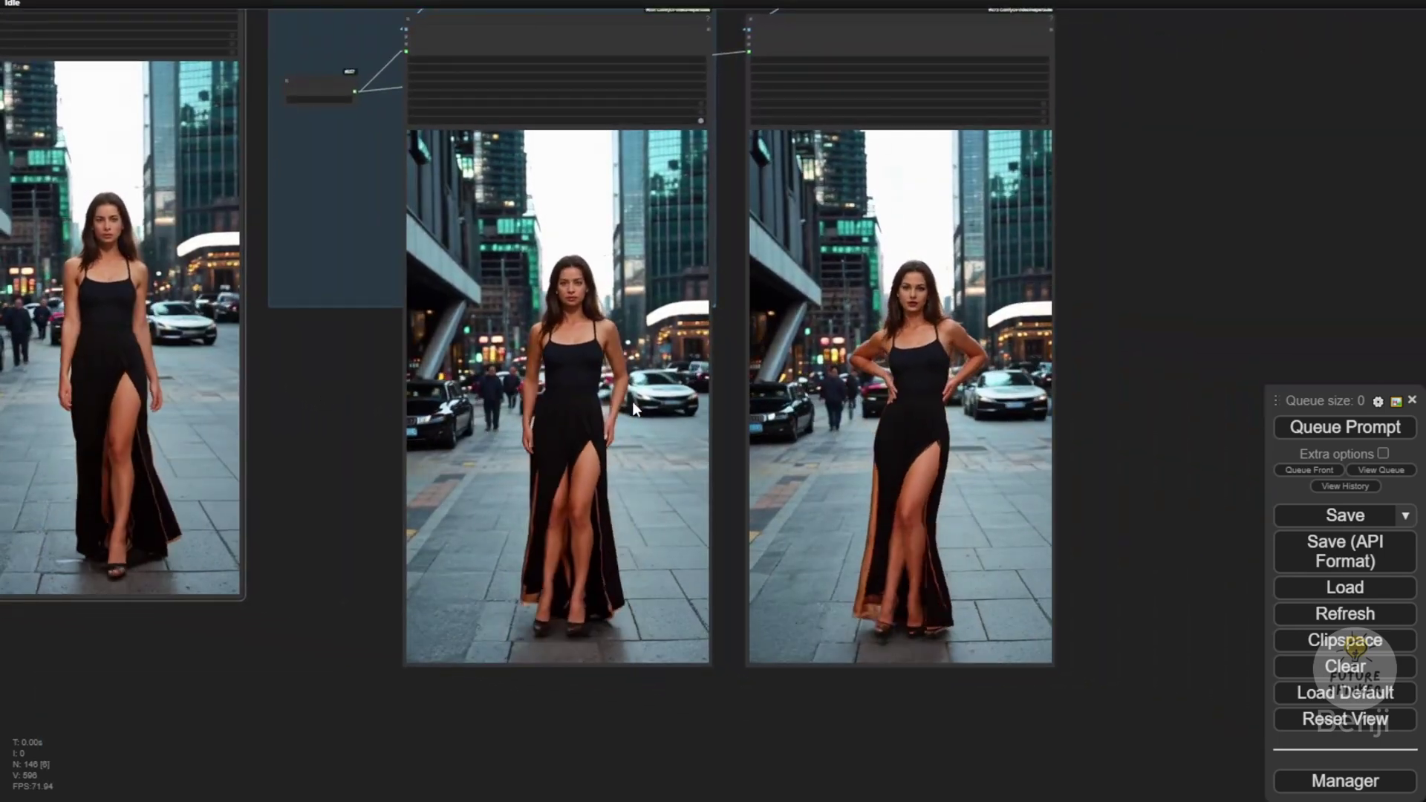
pyautogui.scroll(4, 628, 399)
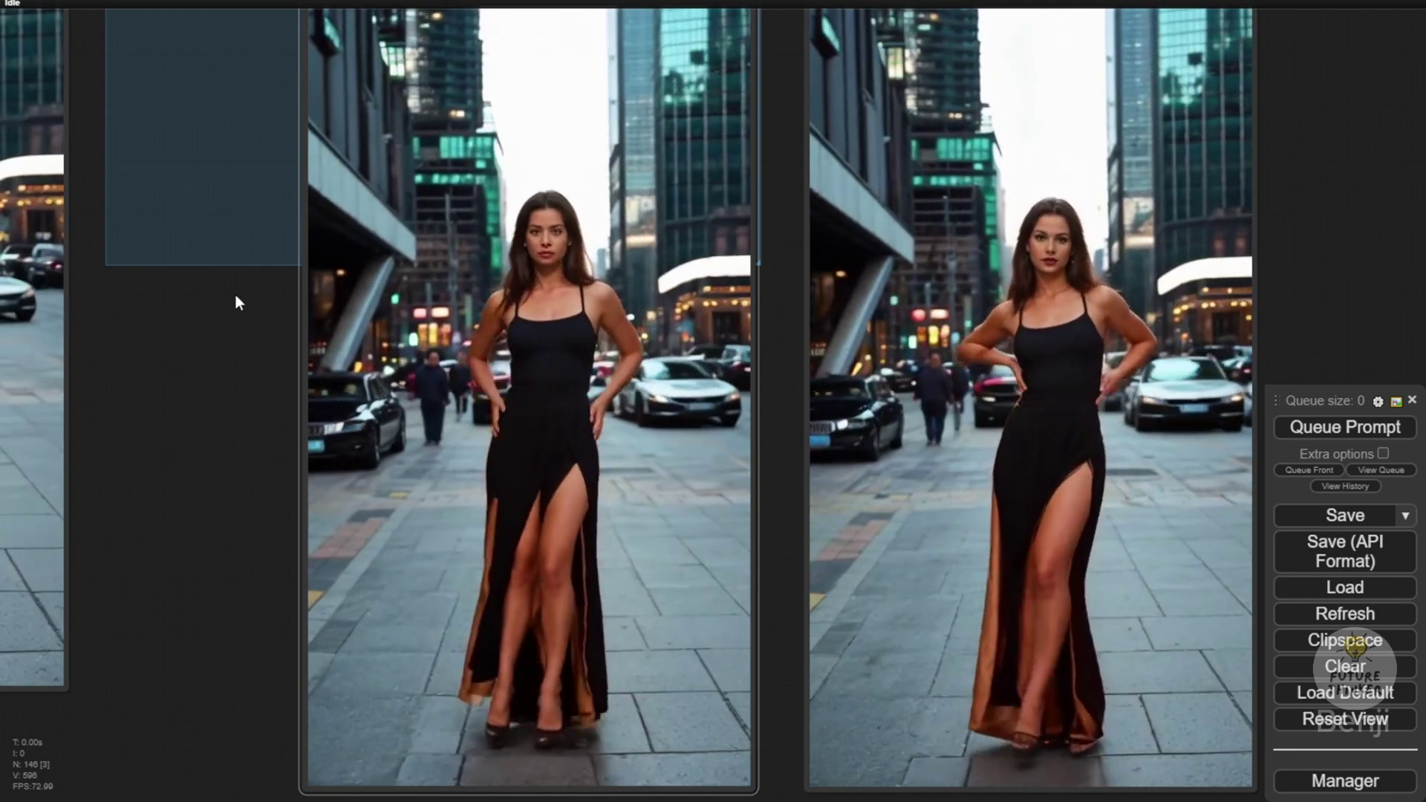
pyautogui.scroll(-3, 235, 301)
pyautogui.moveTo(174, 747); pyautogui.dragTo(156, 724)
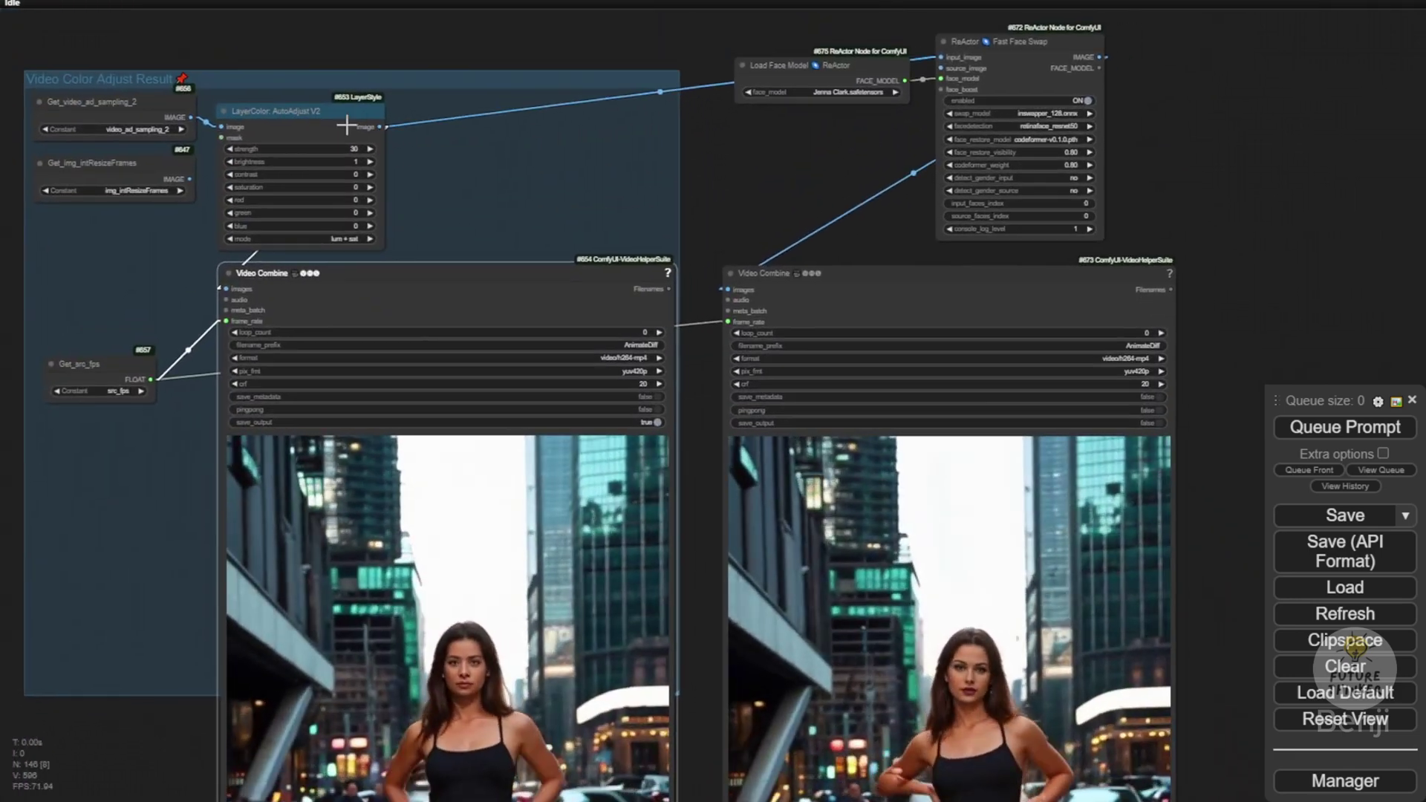
pyautogui.scroll(8, 335, 119)
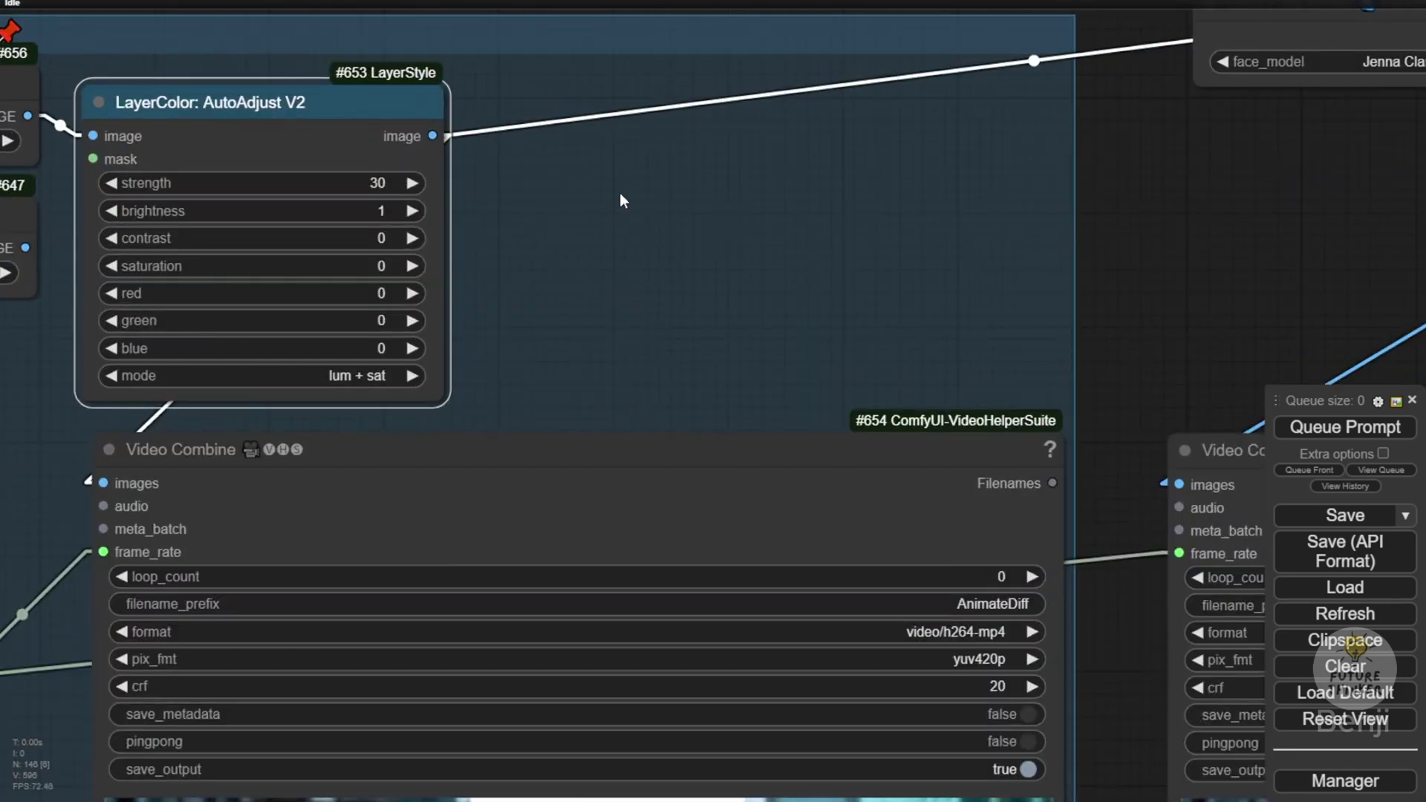
pyautogui.scroll(-5, 619, 193)
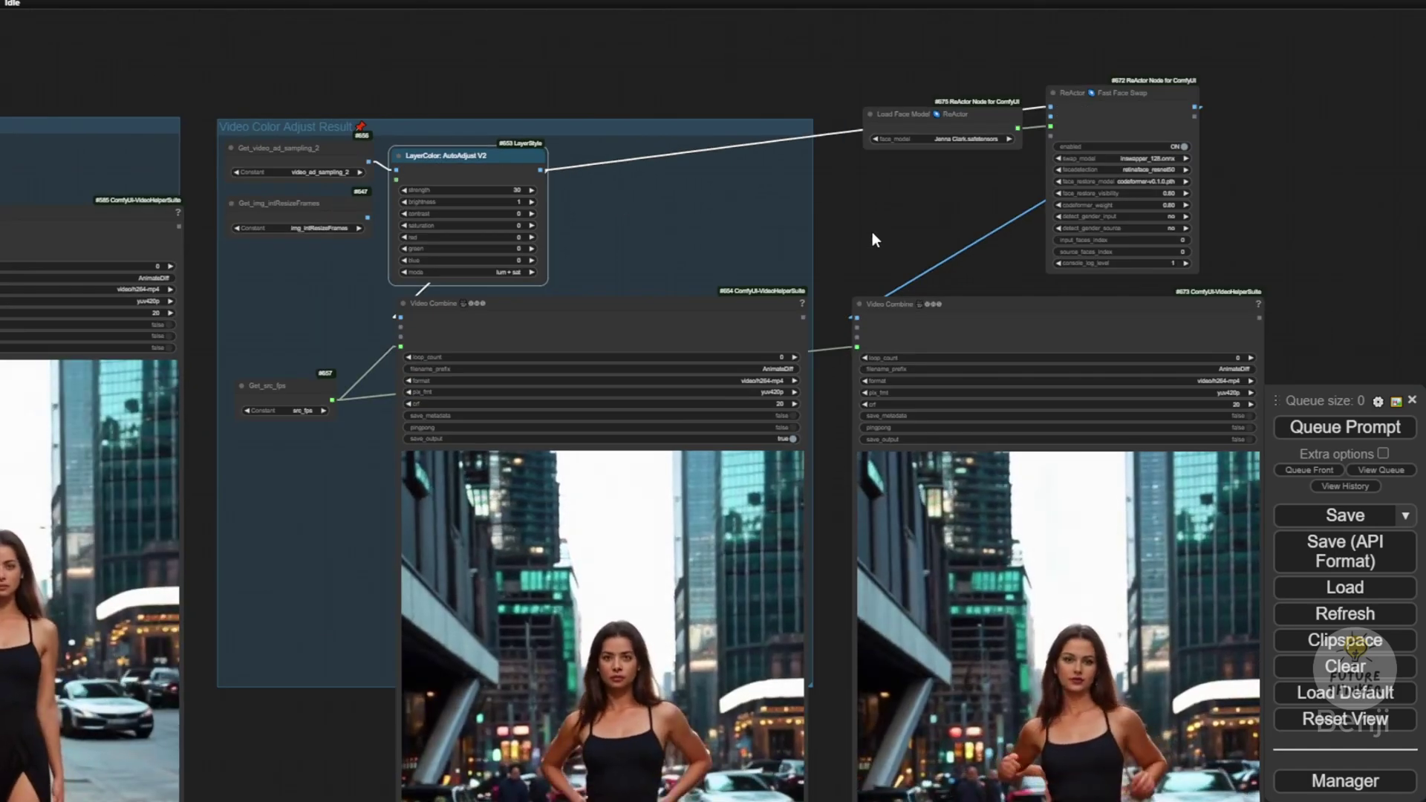
# Place the red-dress source video node beside the color-adjusted Video Combine node and bring the color-adjusted one forward for comparison.
pyautogui.moveTo(873, 232); pyautogui.dragTo(471, 237)
pyautogui.scroll(4, 646, 226)
pyautogui.scroll(-15, 743, 182)
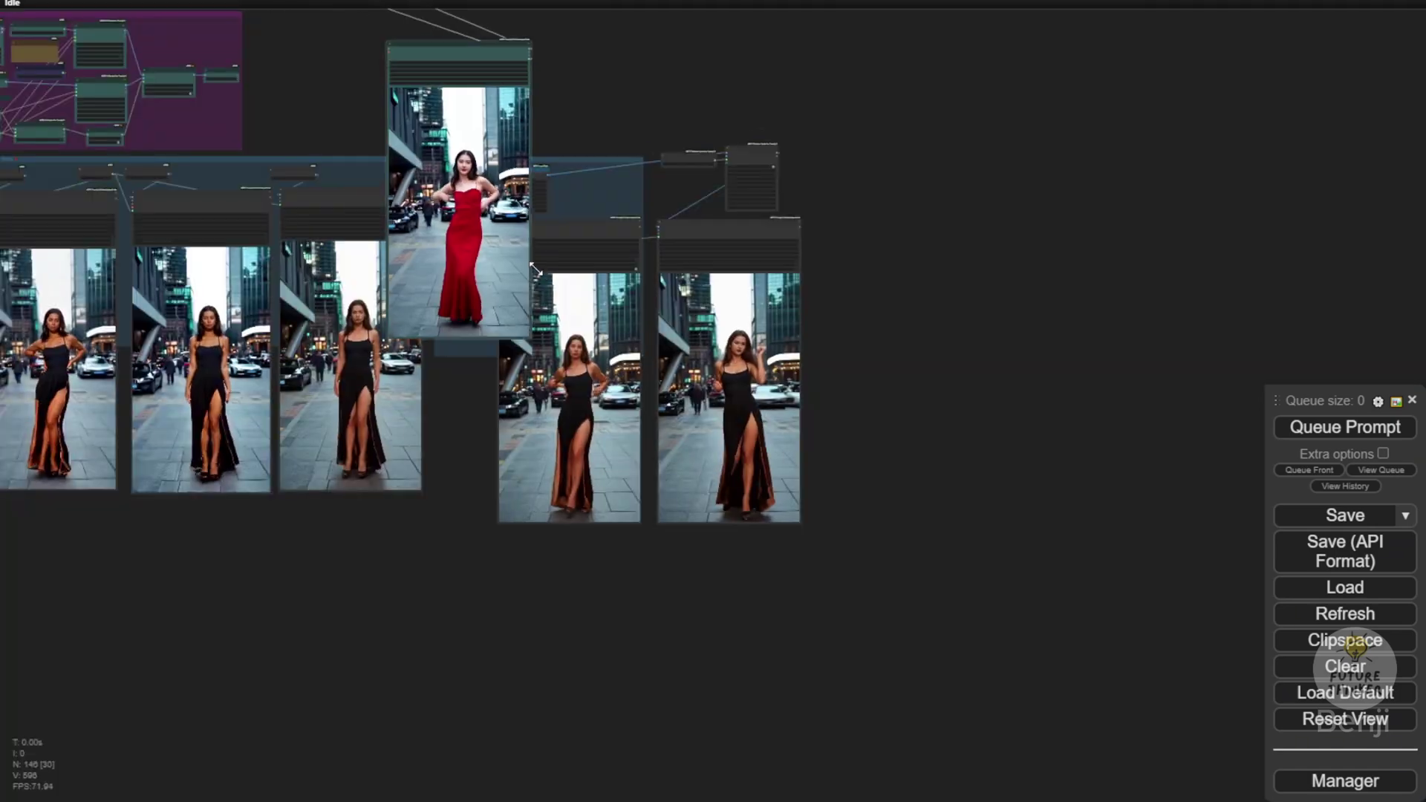
pyautogui.moveTo(470, 55); pyautogui.dragTo(456, 188)
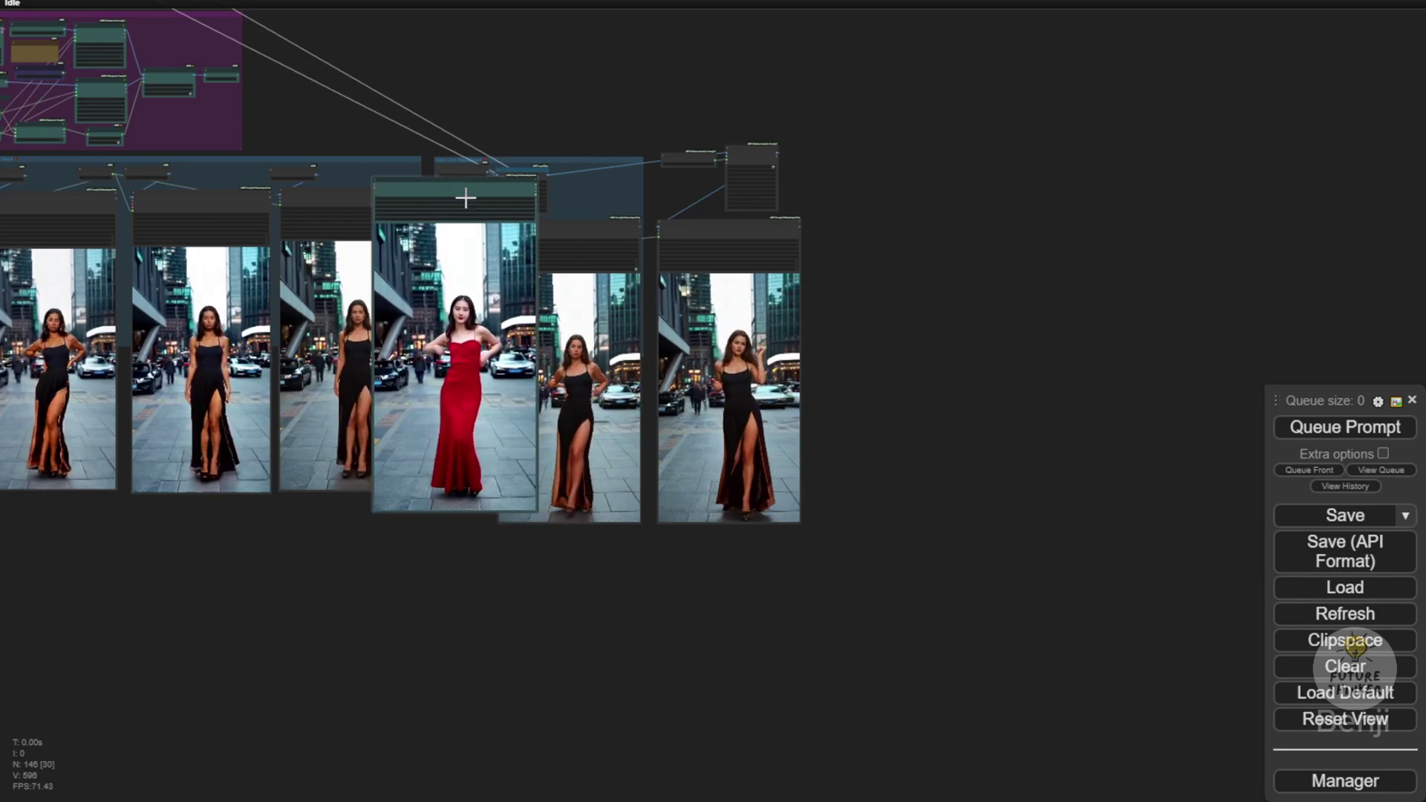
pyautogui.scroll(4, 465, 197)
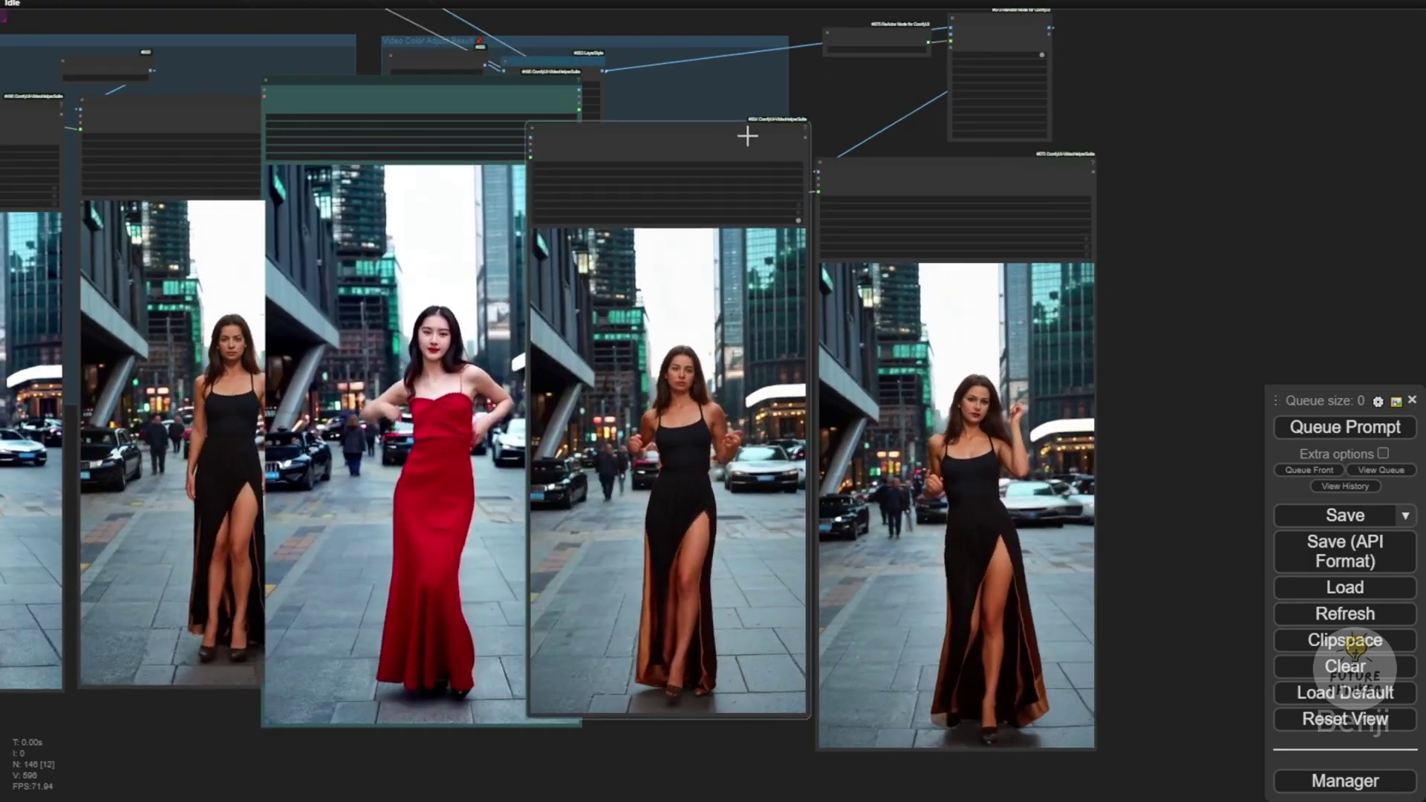
pyautogui.moveTo(748, 136); pyautogui.dragTo(749, 129)
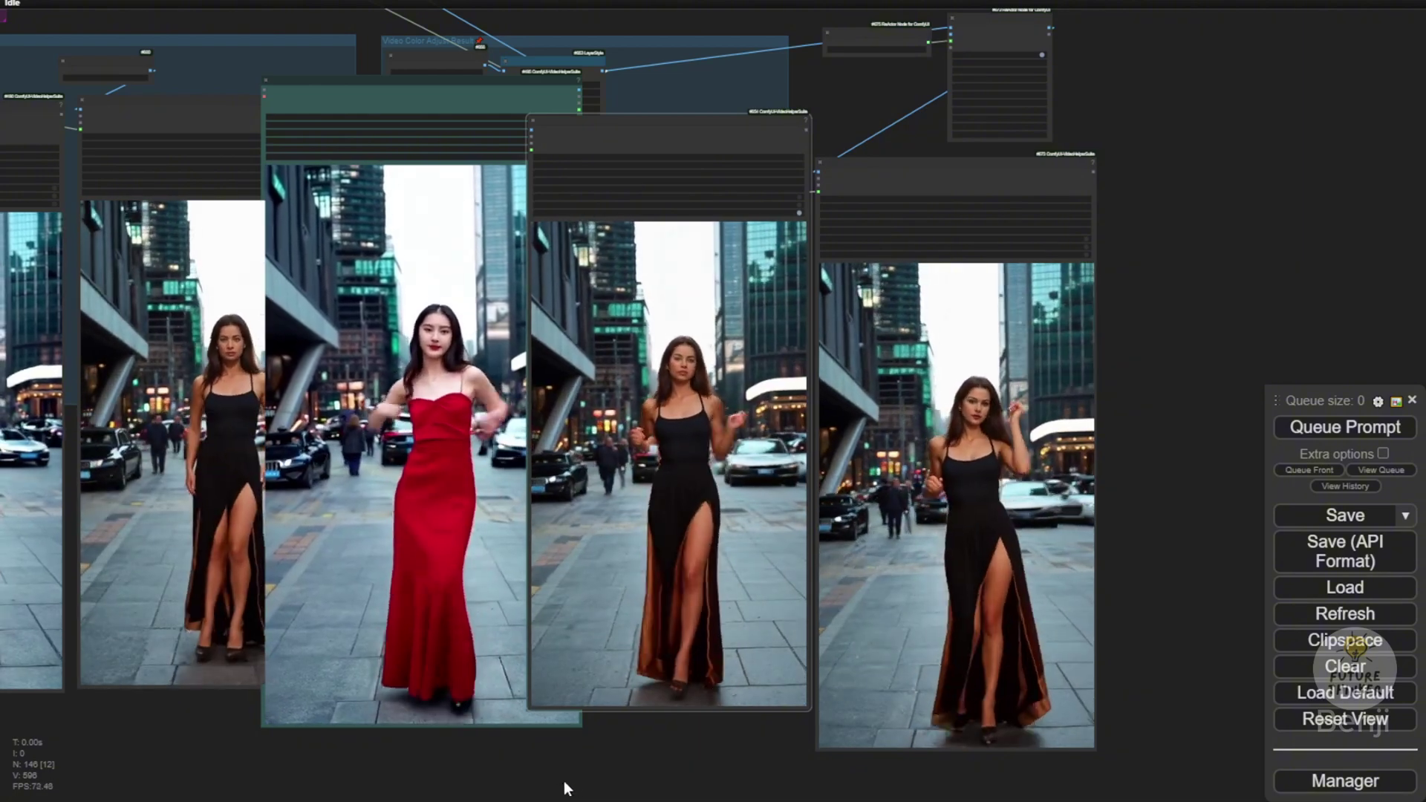
pyautogui.scroll(3, 549, 742)
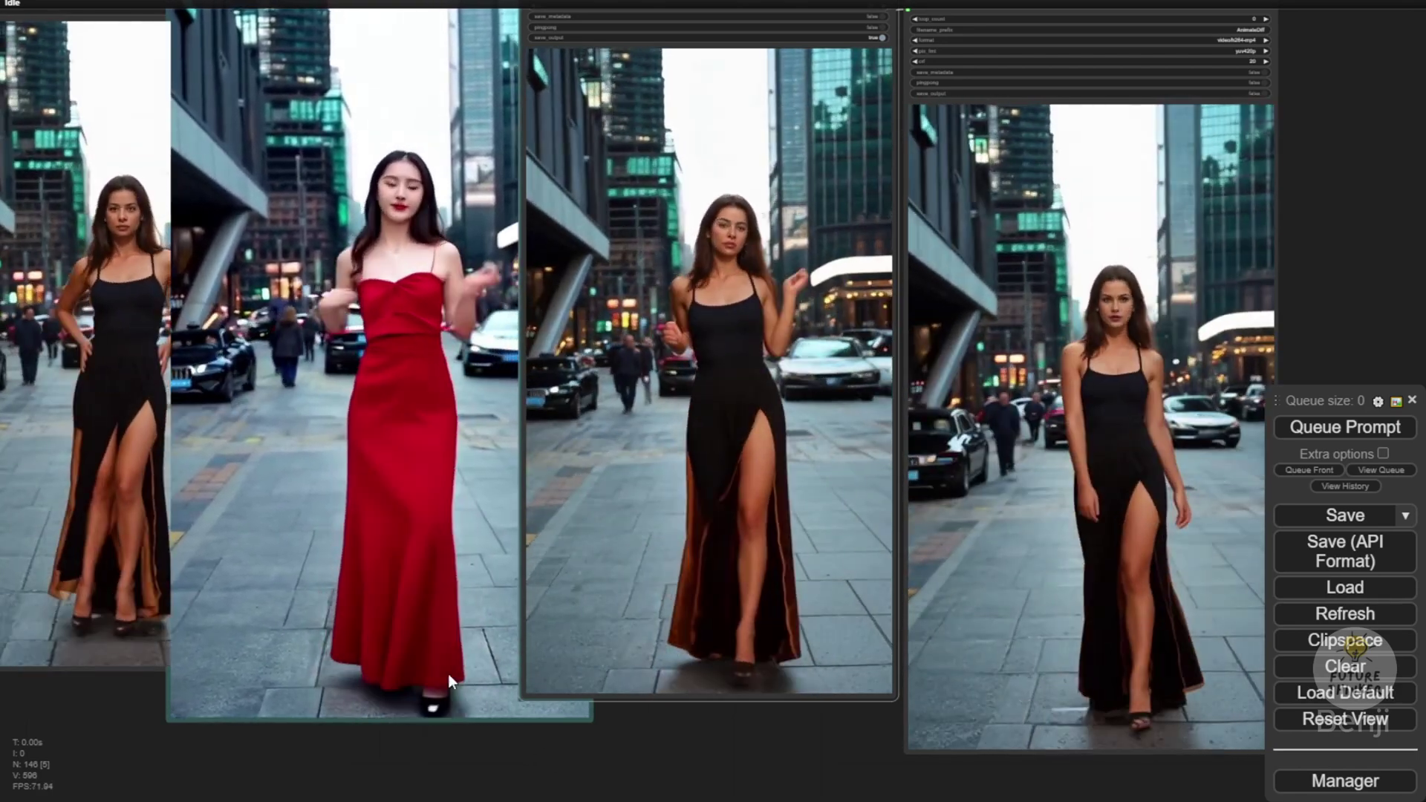
pyautogui.scroll(-3, 666, 611)
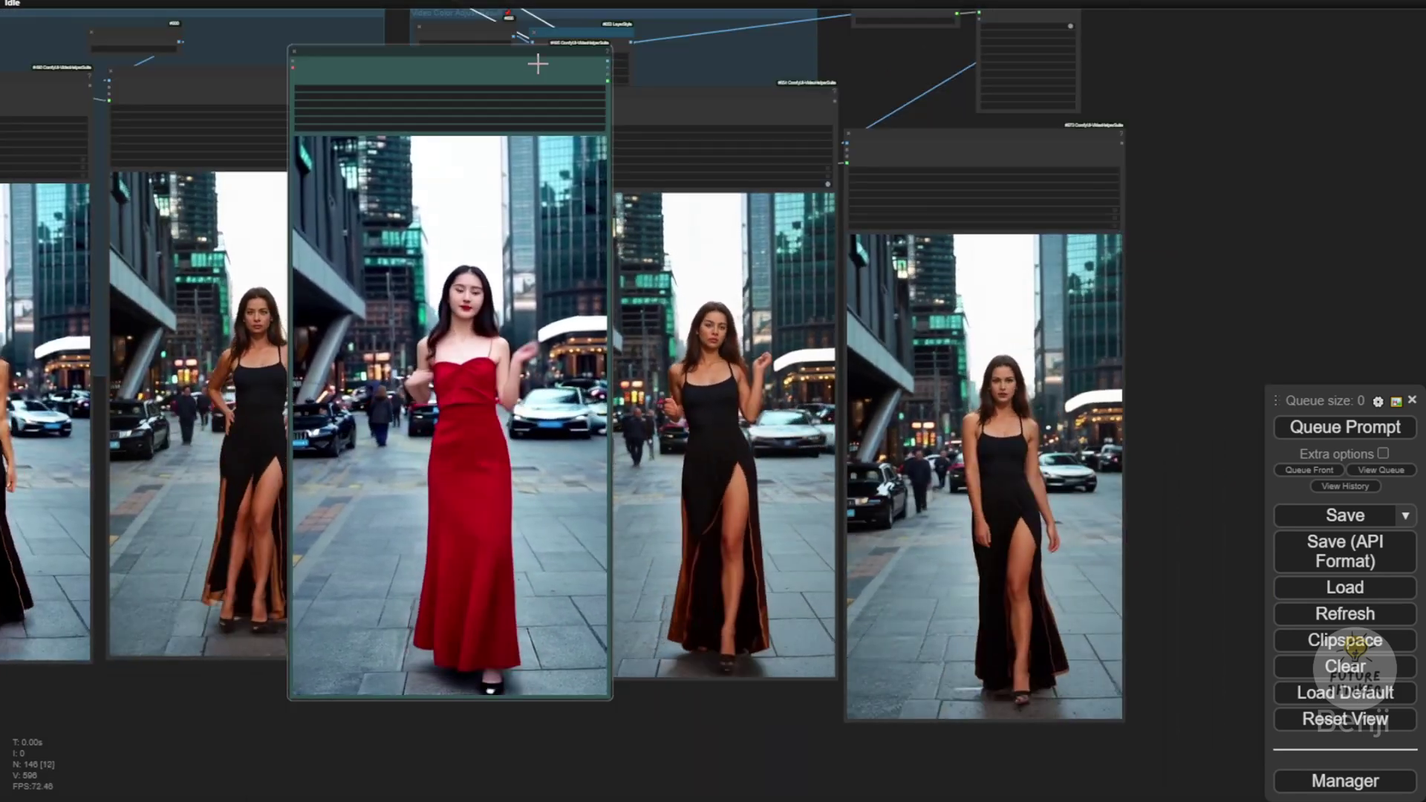
# Move the red-dress source video node over the color-adjusted one, beside the face-swapped video, and compare the two clips.
pyautogui.moveTo(538, 64); pyautogui.dragTo(748, 93)
pyautogui.moveTo(882, 80); pyautogui.dragTo(708, 61)
pyautogui.scroll(1, 618, 232)
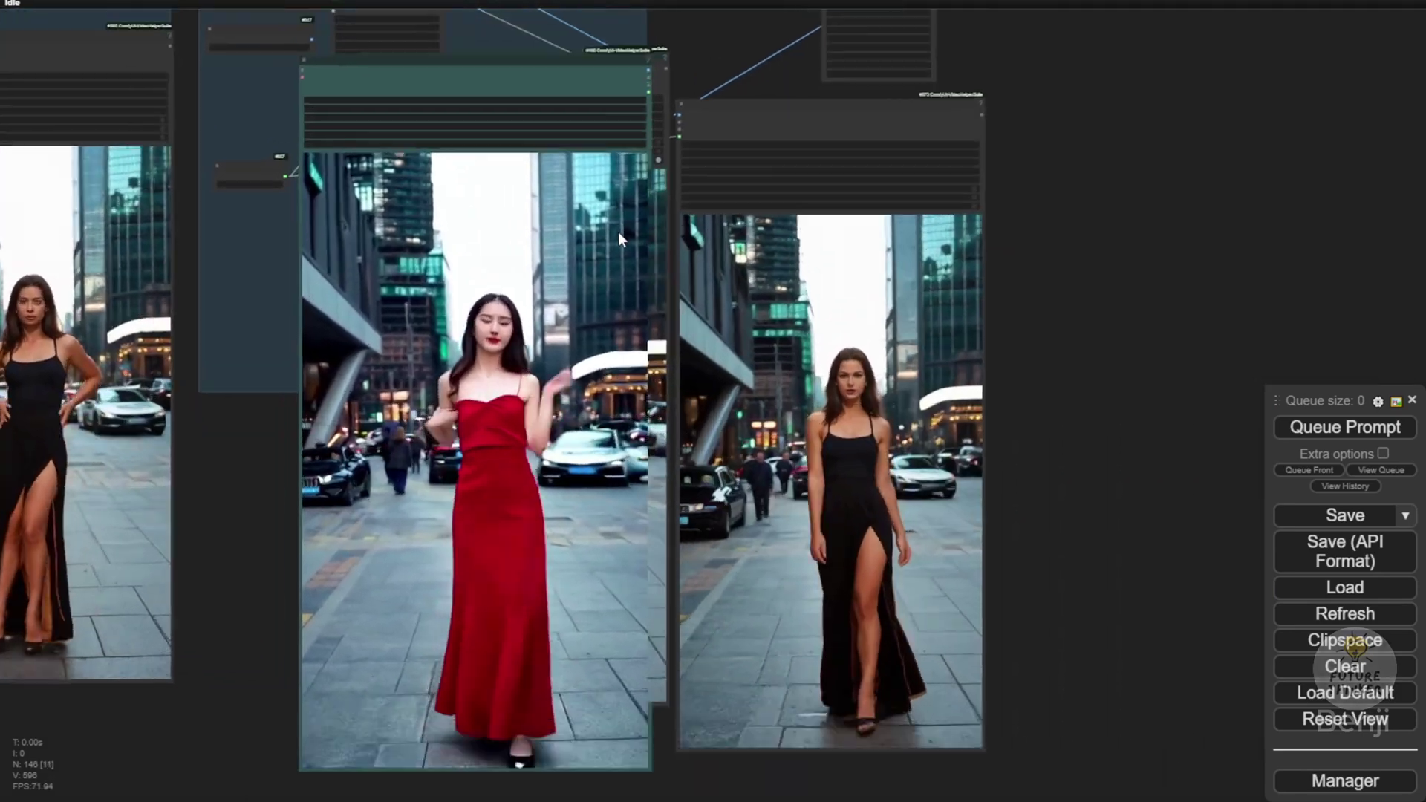
pyautogui.scroll(1, 618, 234)
pyautogui.moveTo(1089, 360); pyautogui.dragTo(1046, 195)
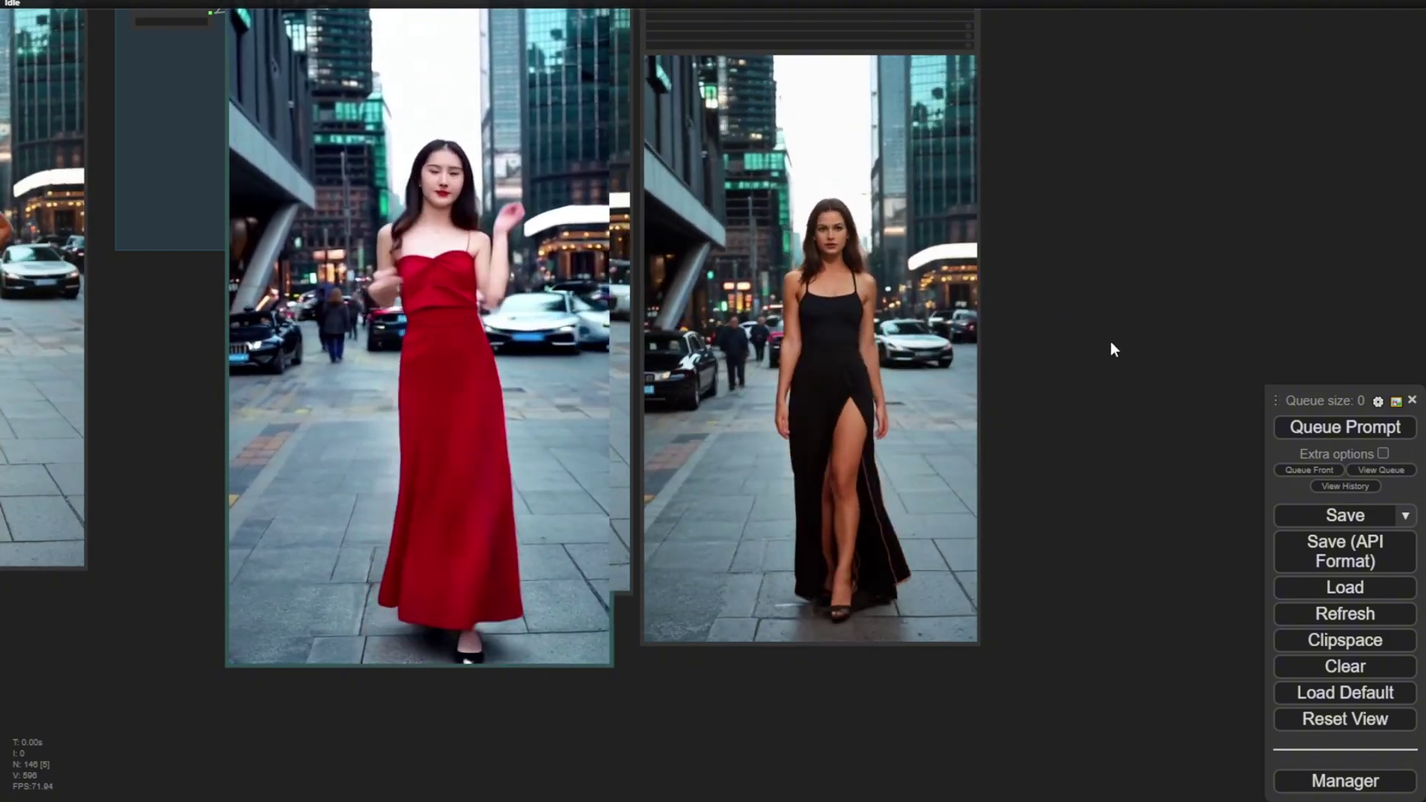
pyautogui.scroll(-10, 1112, 346)
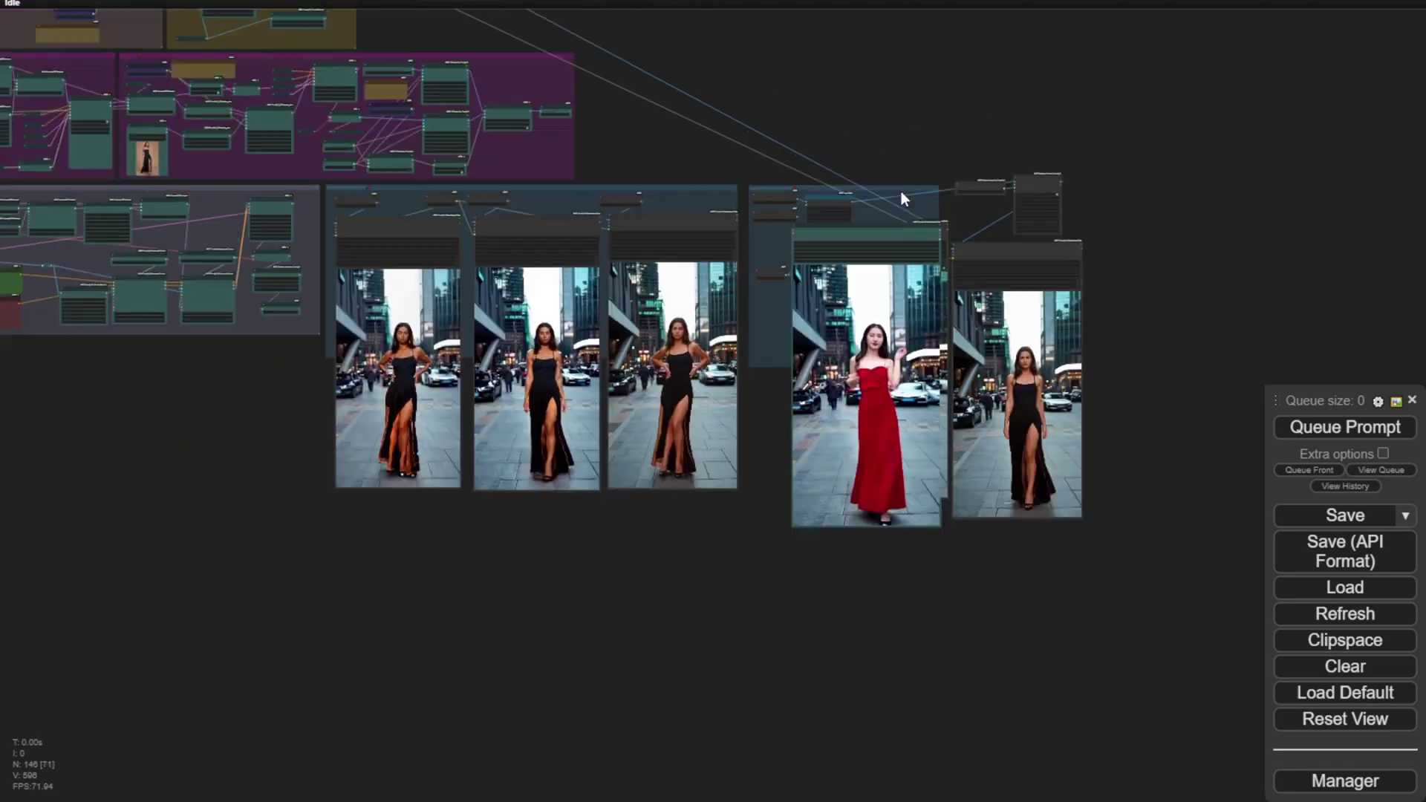
pyautogui.scroll(-3, 1028, 377)
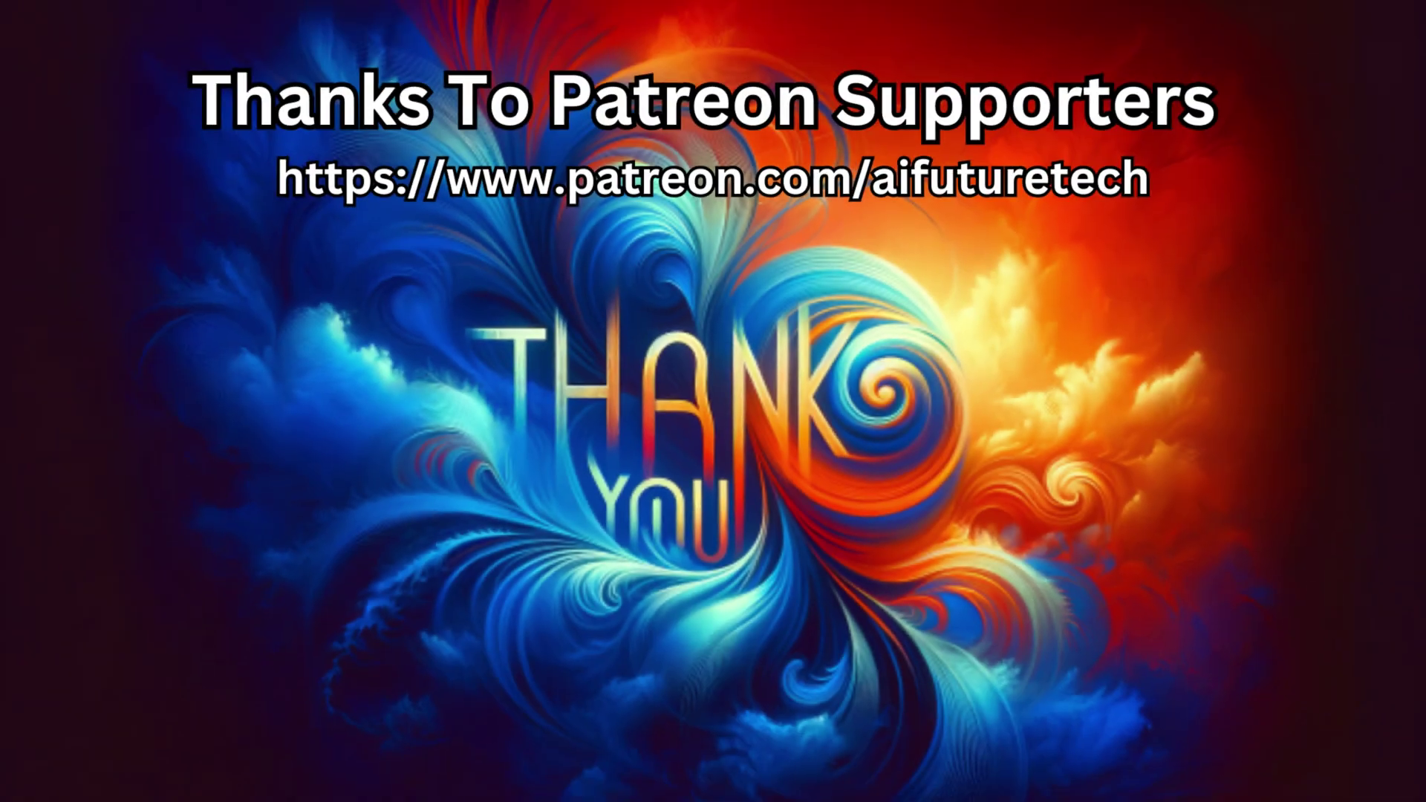